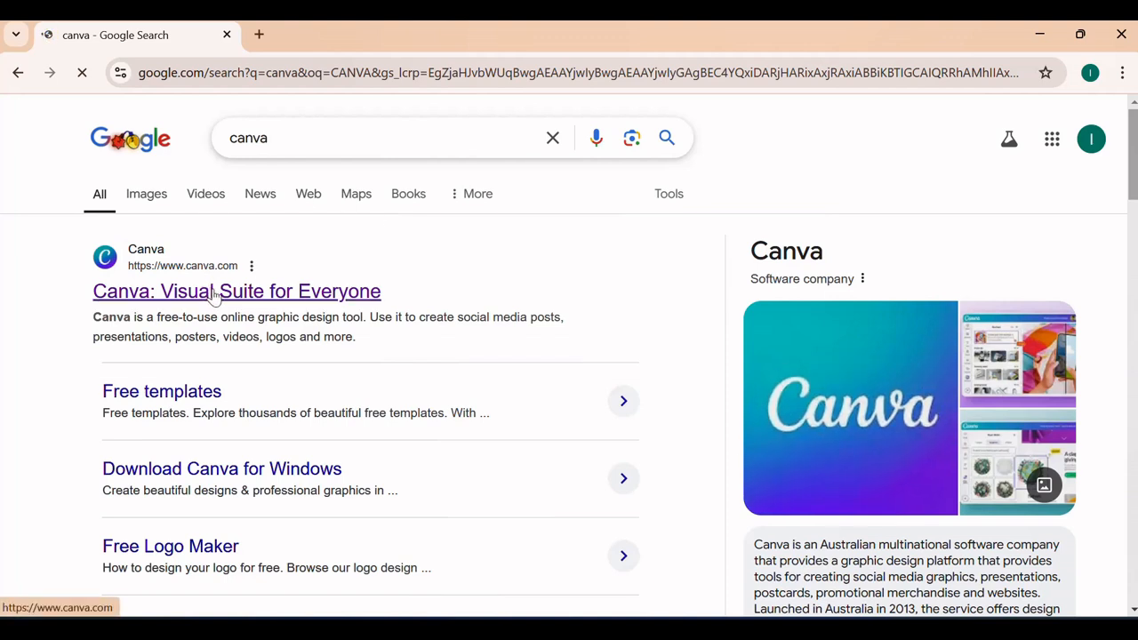
- Open the Canva website from the search results and sign in with the suggested Google account
click(213, 296)
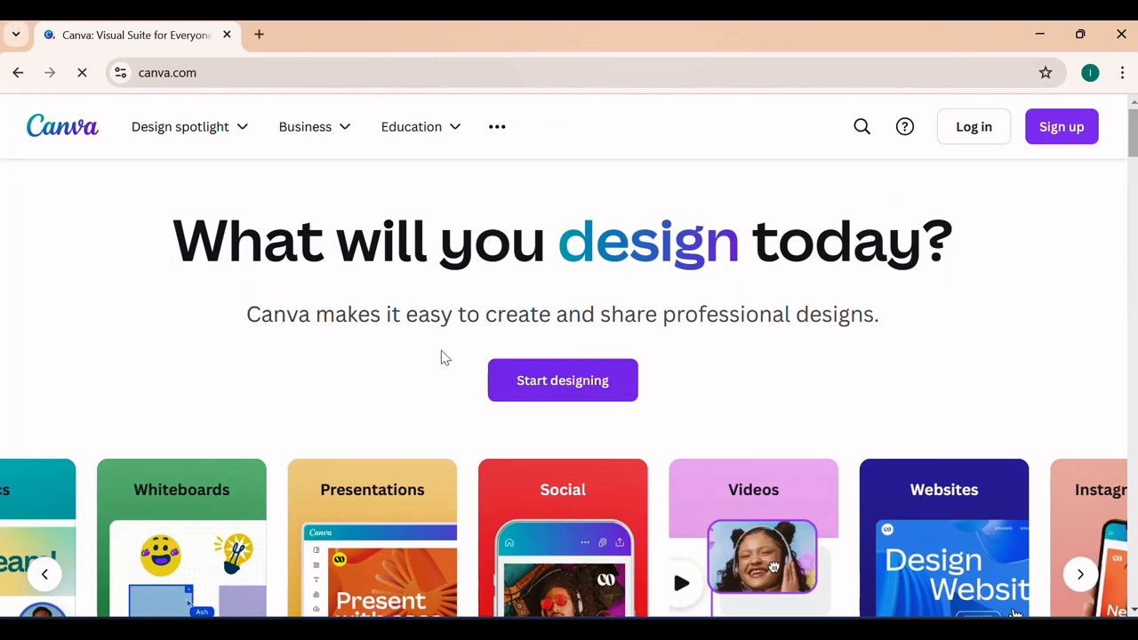
scroll(478, 348, down, 3)
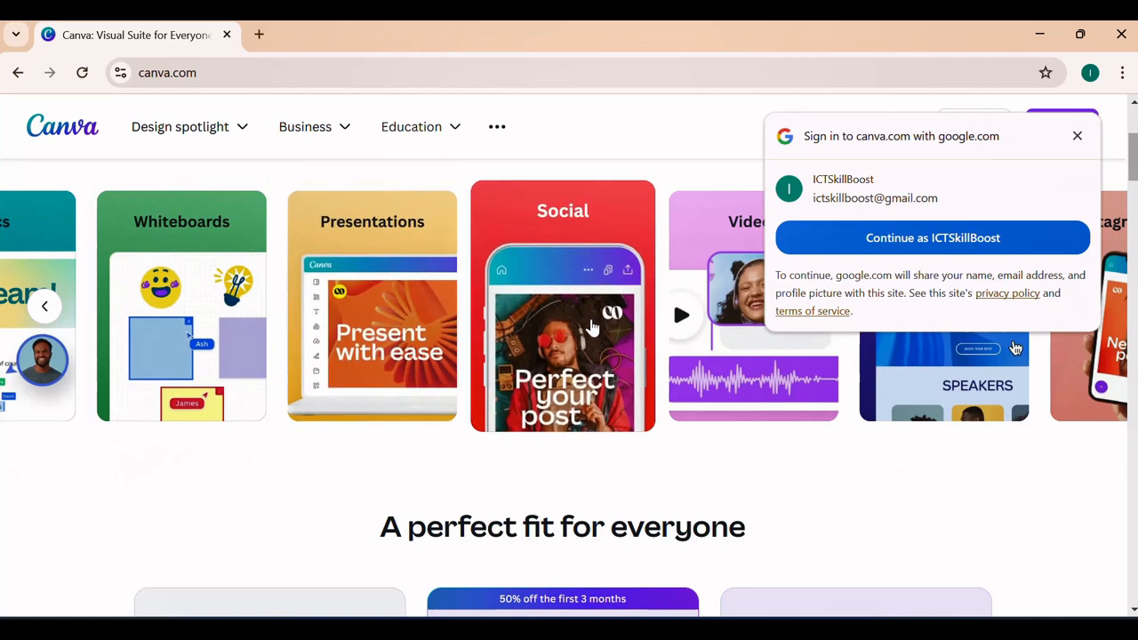
scroll(604, 411, down, 2)
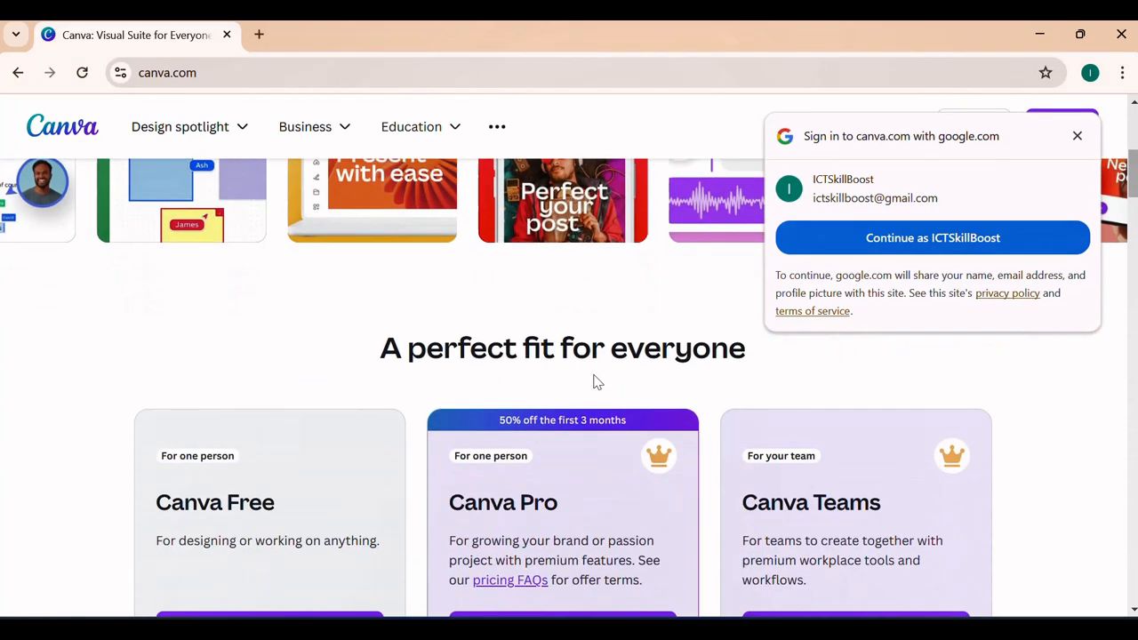
click(945, 238)
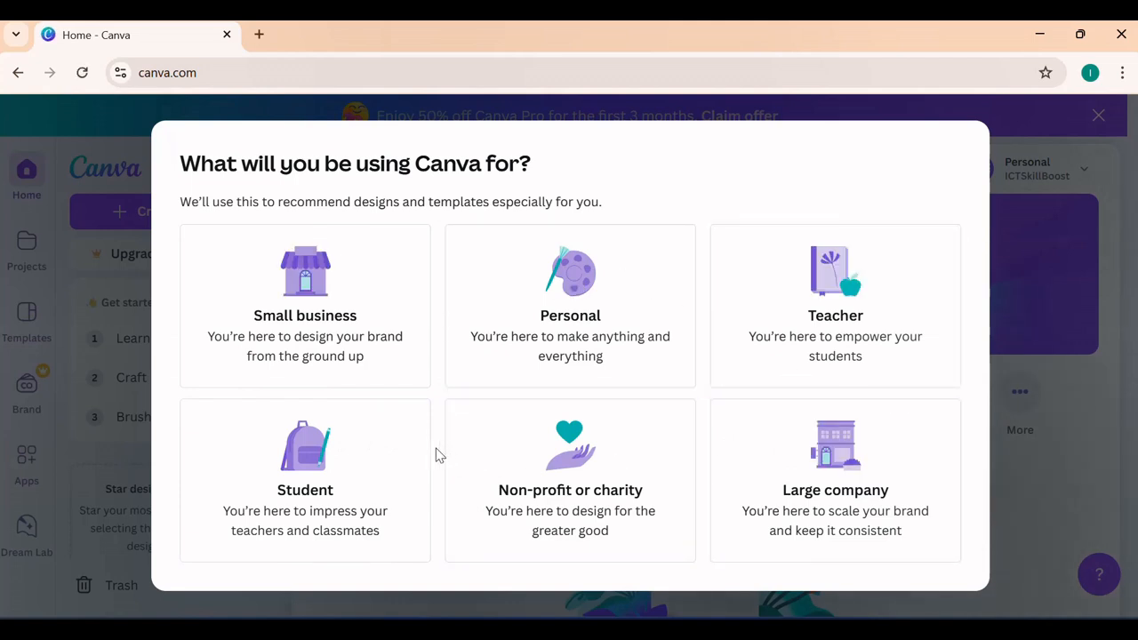
- Choose Personal as the intended use of Canva and decline the Canva Pro trial offer
click(565, 338)
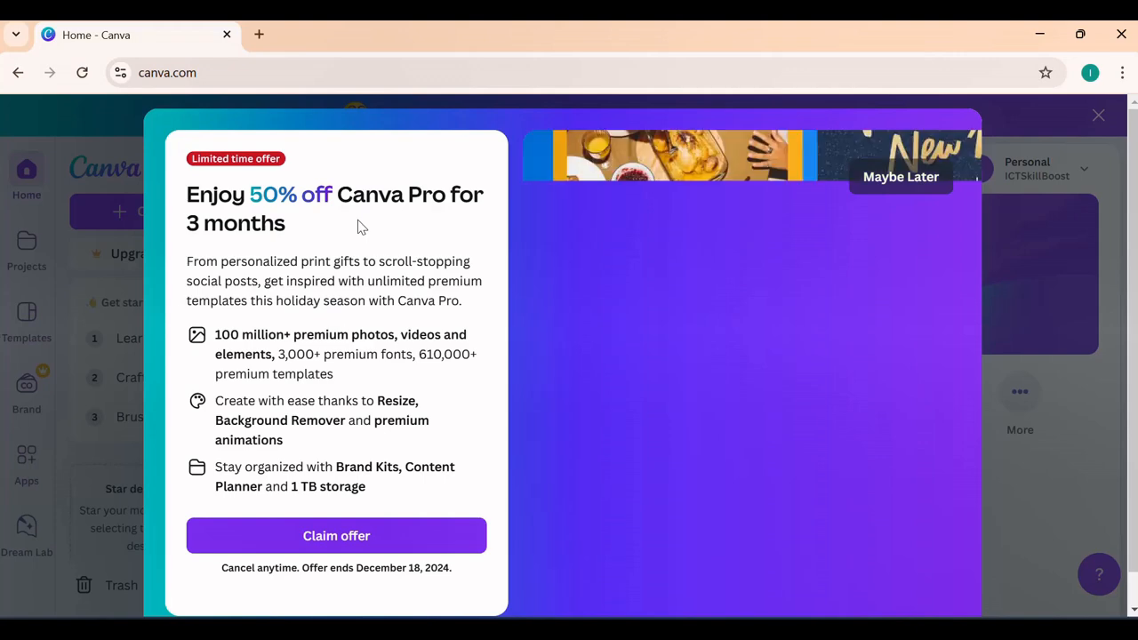
click(884, 185)
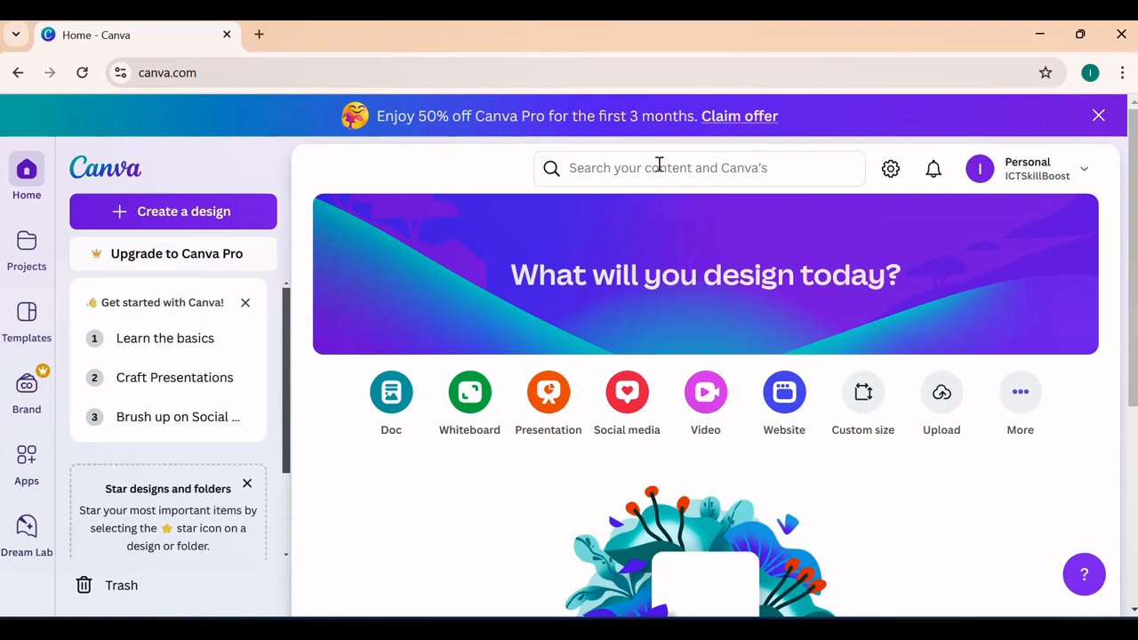
- Look over the Canva home page and the options in the account menu, closing the menu again
scroll(973, 293, down, 1)
scroll(974, 293, up, 1)
click(1027, 174)
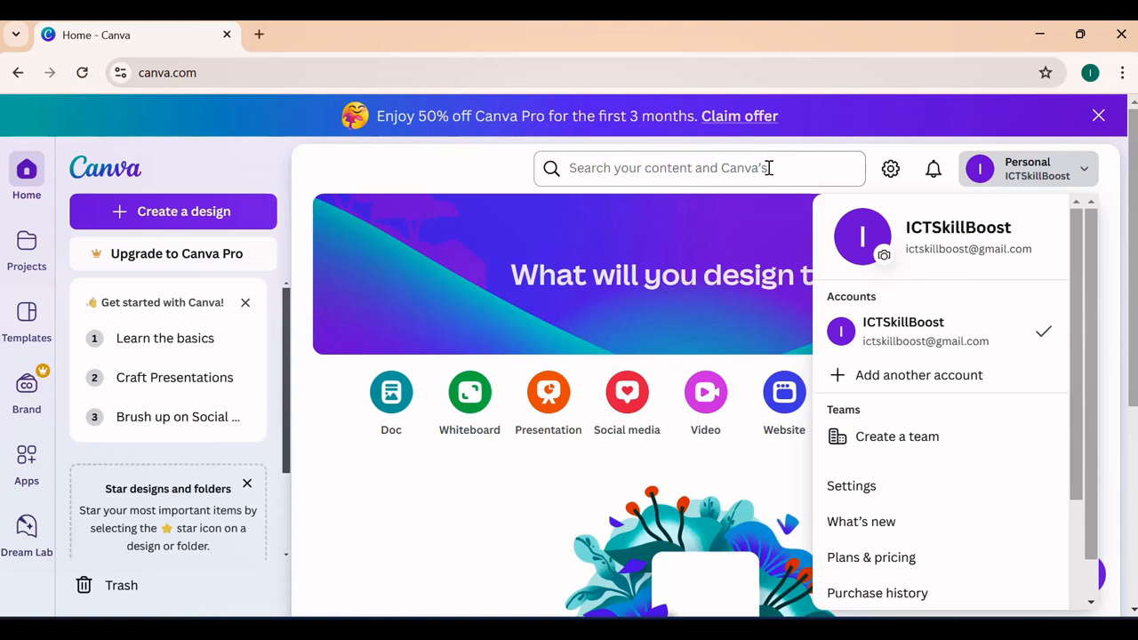
click(511, 169)
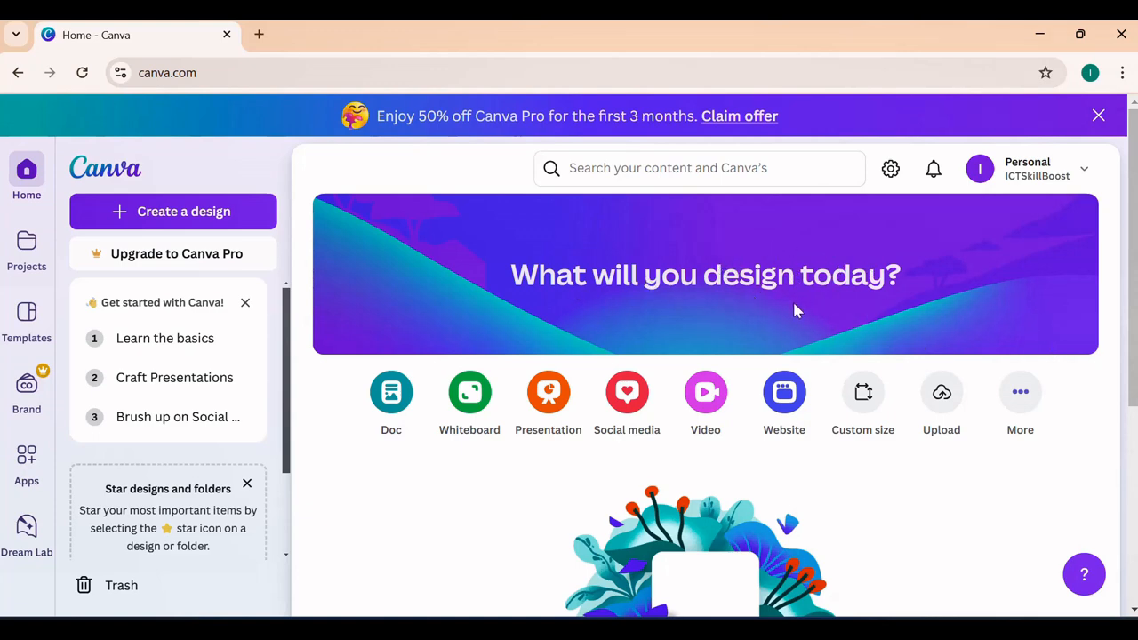
- Browse all the design types under Popular and Common layouts and sizes, and close the Create a design window
scroll(793, 309, down, 1)
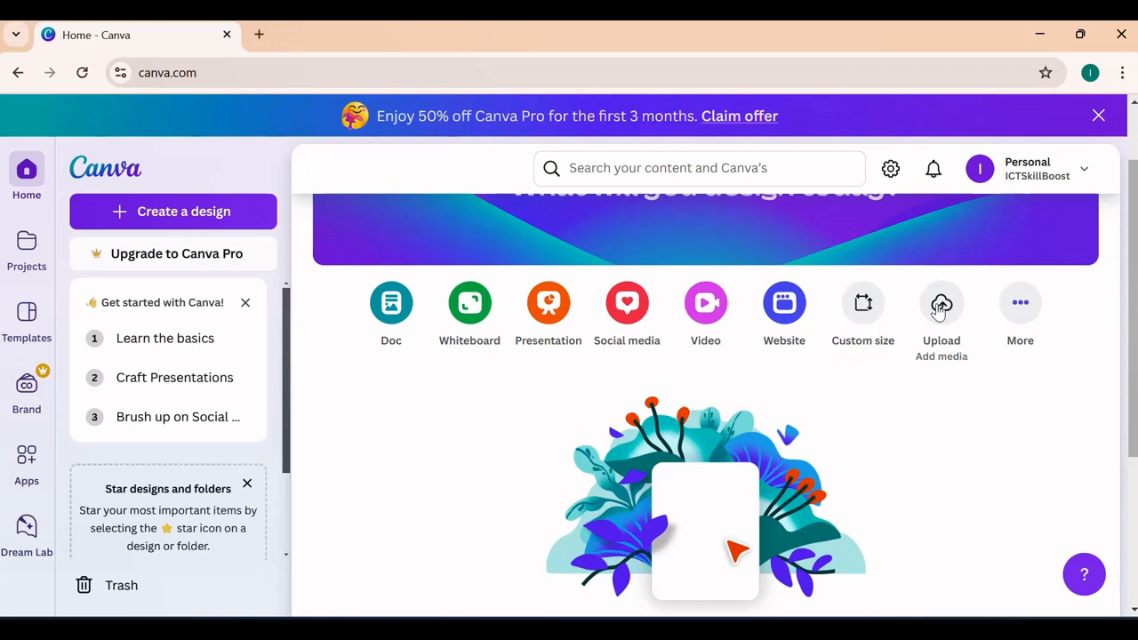
click(1009, 315)
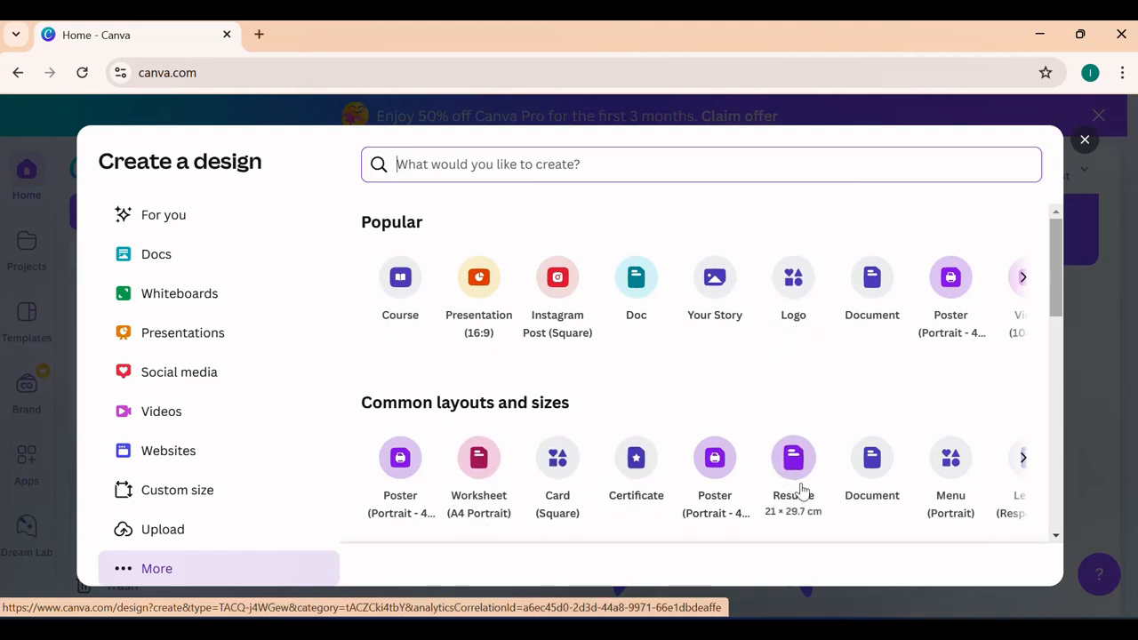
click(1023, 279)
click(1023, 279)
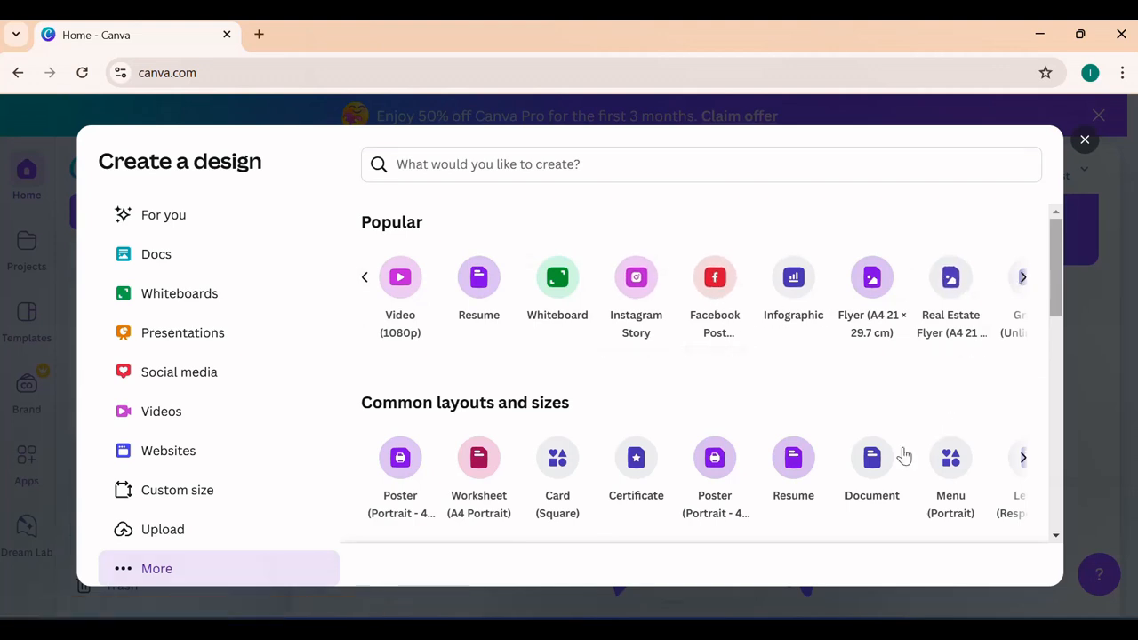
click(1025, 467)
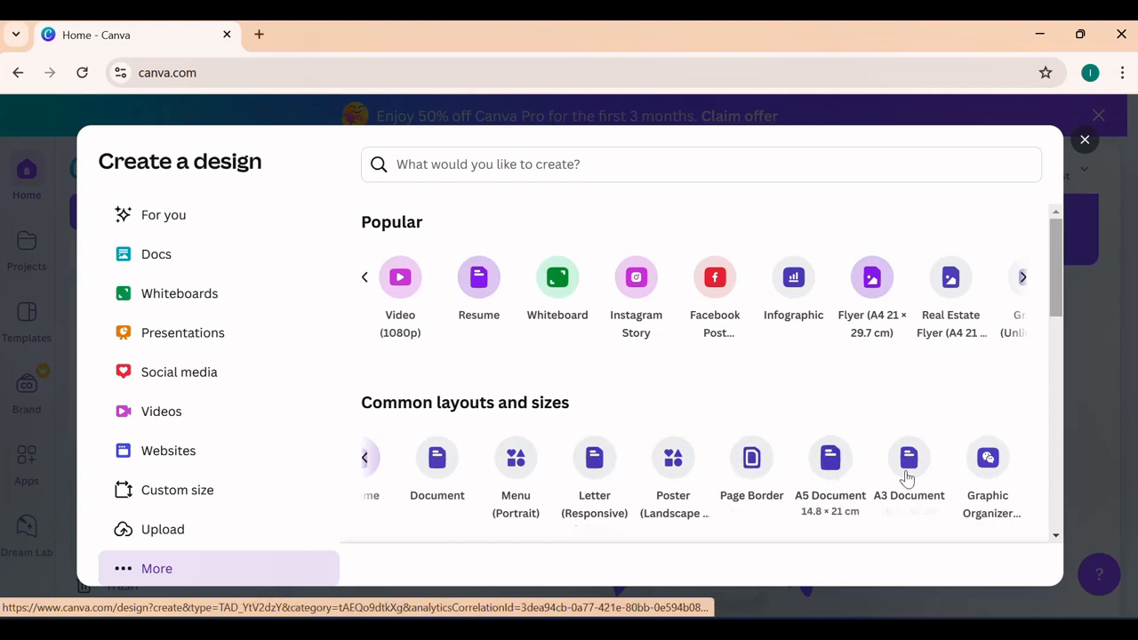
click(1022, 278)
click(1020, 281)
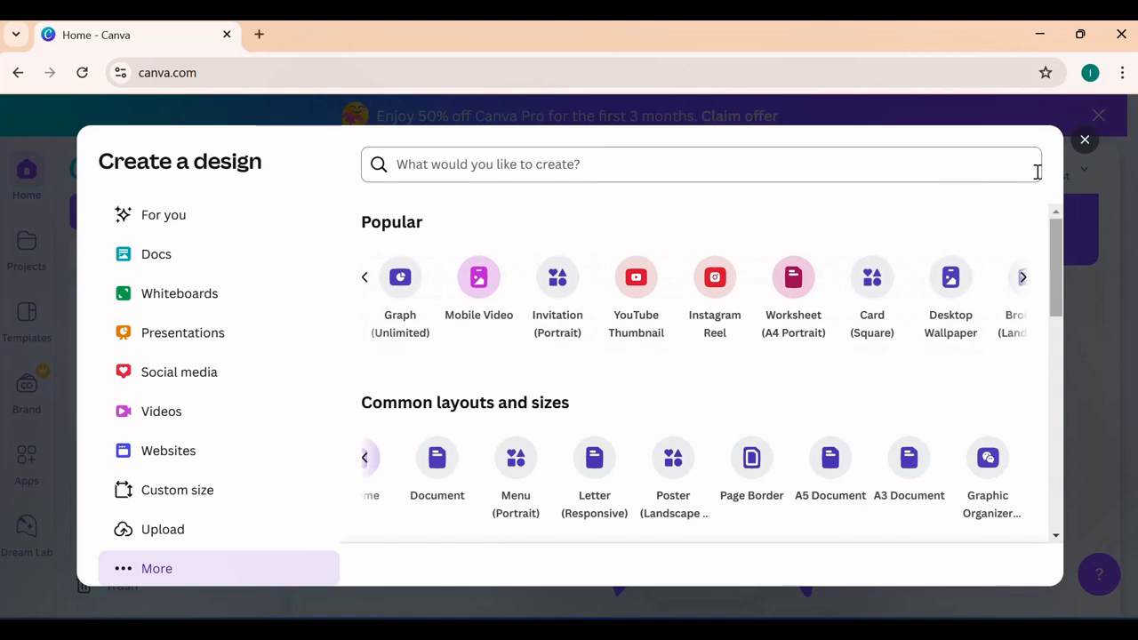
click(1085, 141)
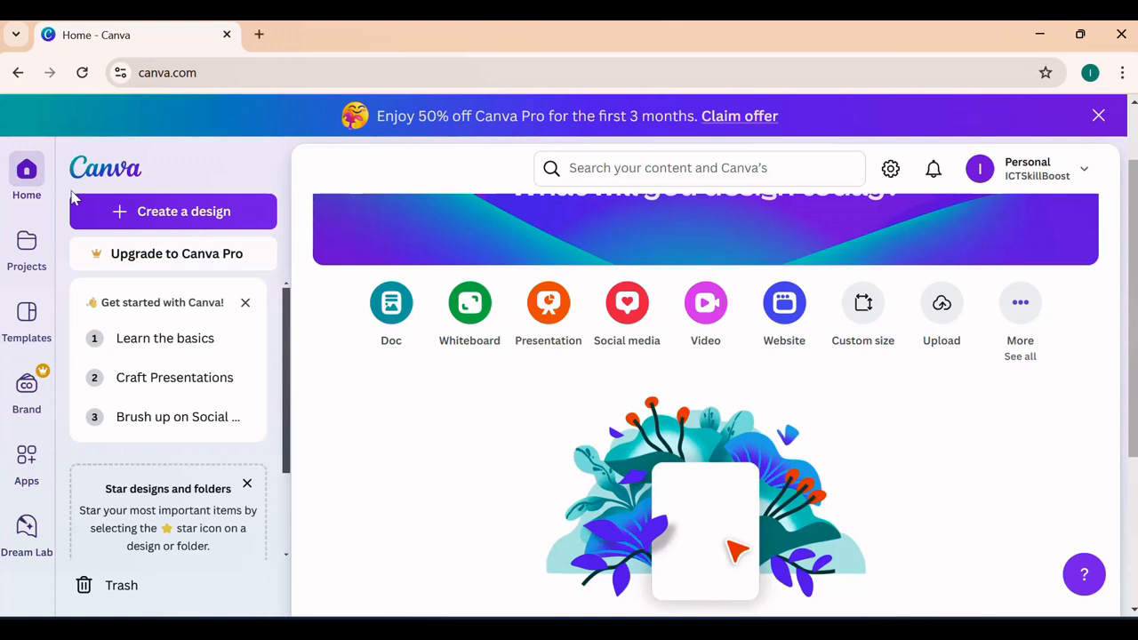
- Dismiss the Get started with Canva checklist and the Star designs and folders tip on the home page
click(244, 304)
click(254, 298)
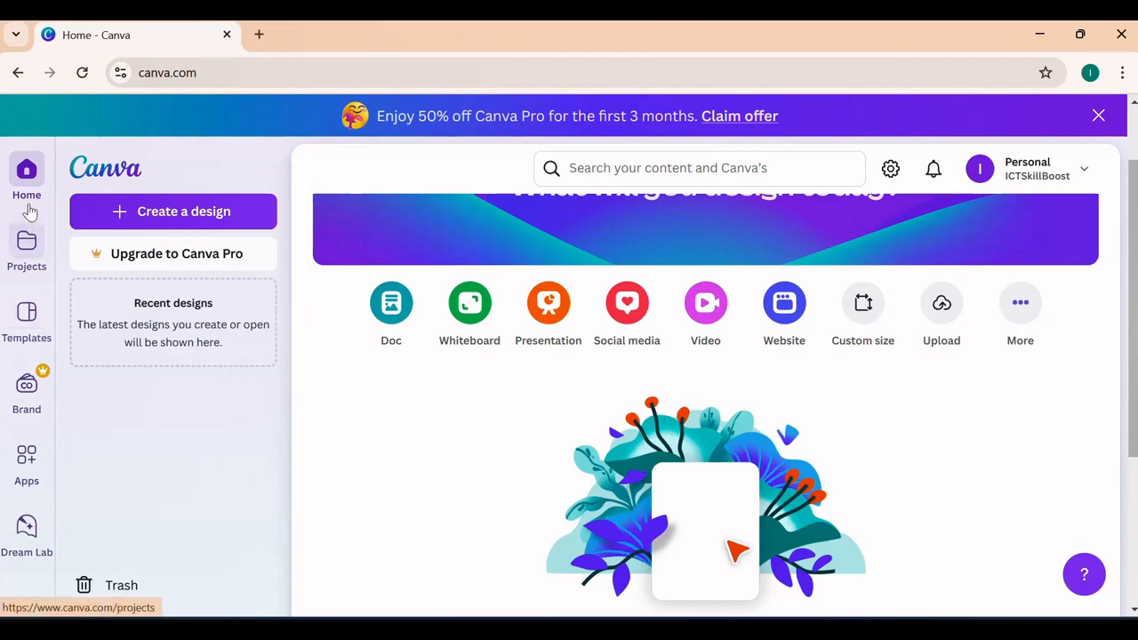
scroll(525, 407, down, 3)
scroll(525, 406, up, 3)
scroll(525, 406, down, 3)
scroll(527, 402, up, 5)
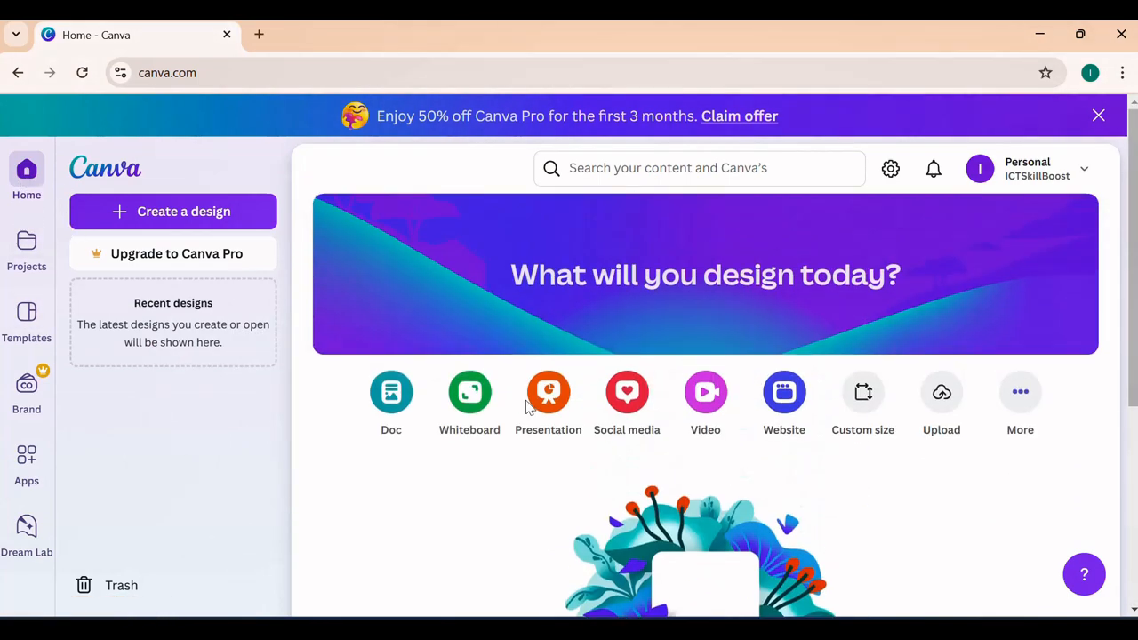
- Look over the Projects page and its options for creating designs and folders
click(25, 246)
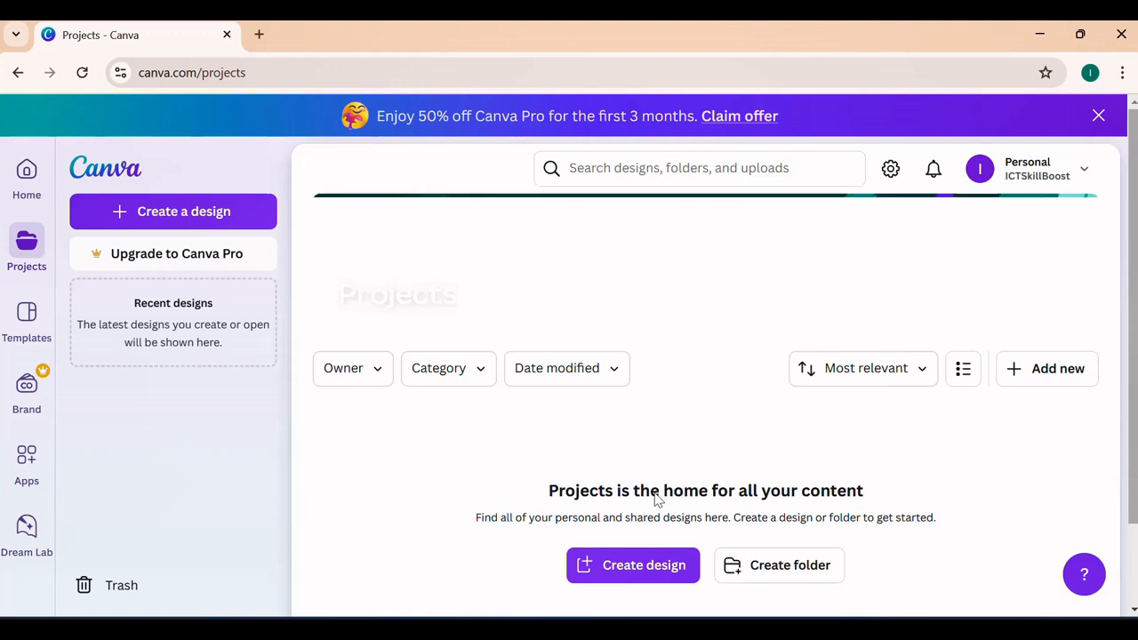
scroll(703, 484, down, 1)
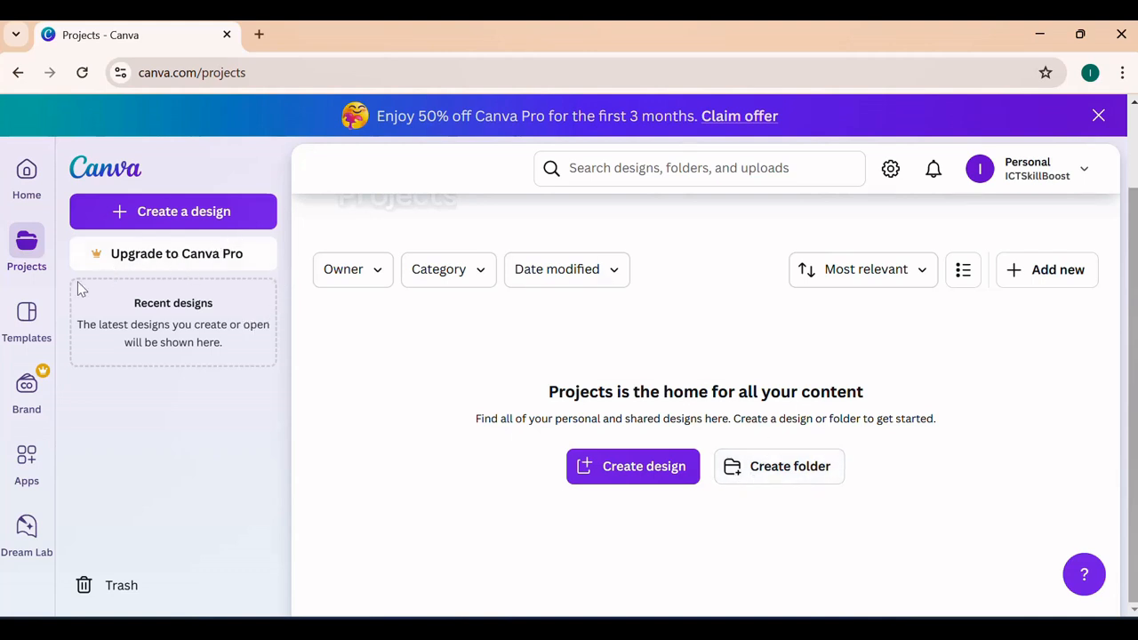
- Go to the Templates page and search the templates for "CERTIFICATES"
click(26, 320)
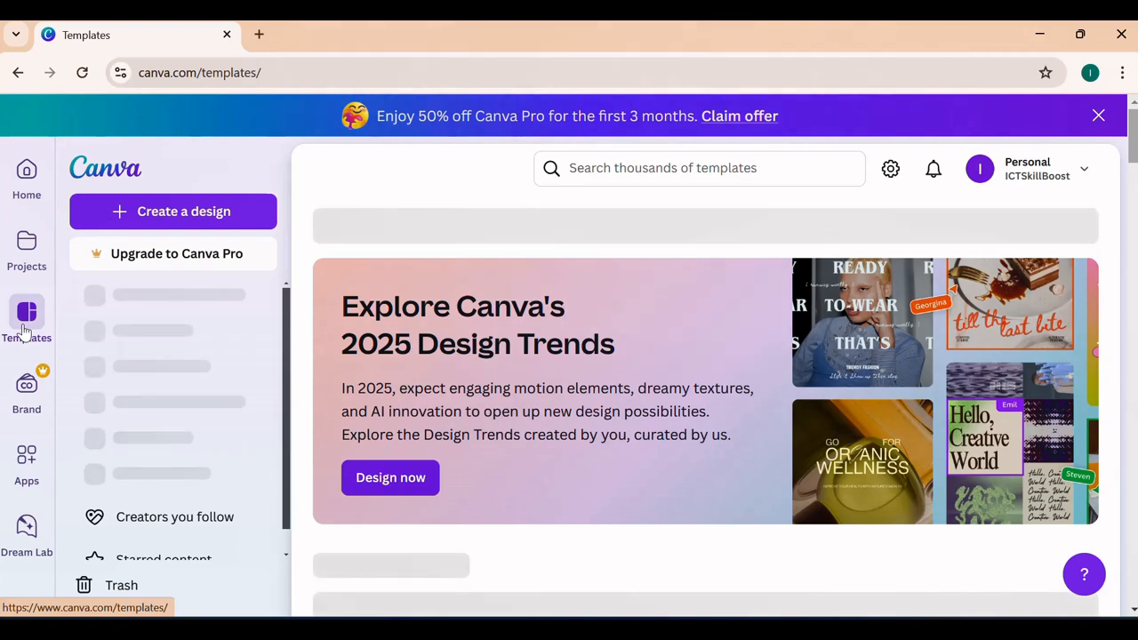
scroll(436, 406, down, 2)
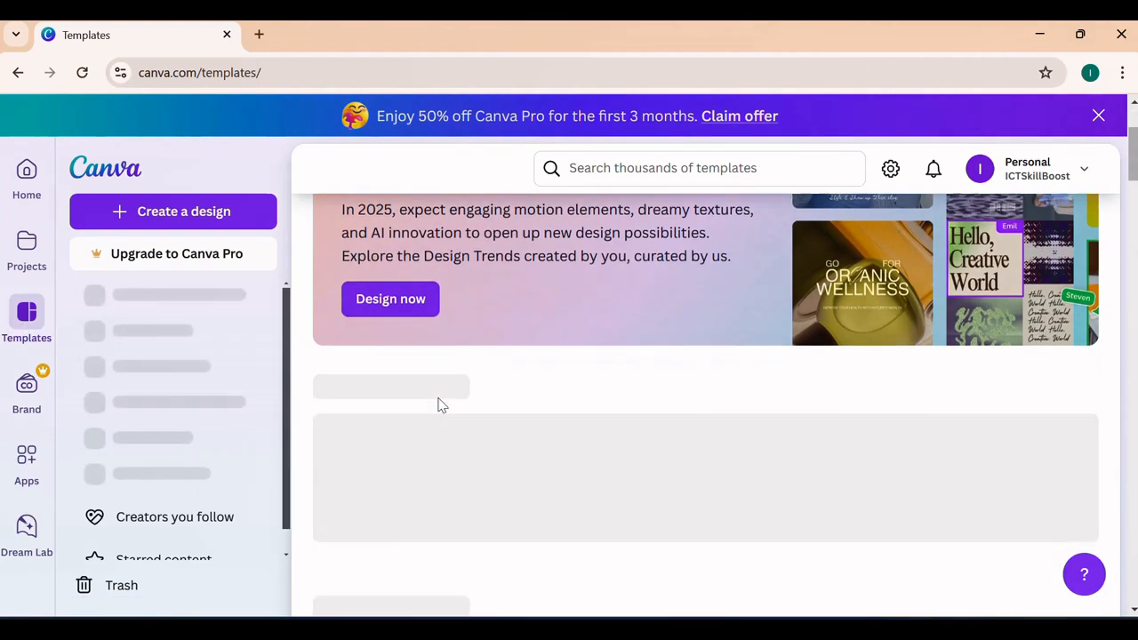
scroll(440, 406, down, 2)
scroll(440, 404, up, 4)
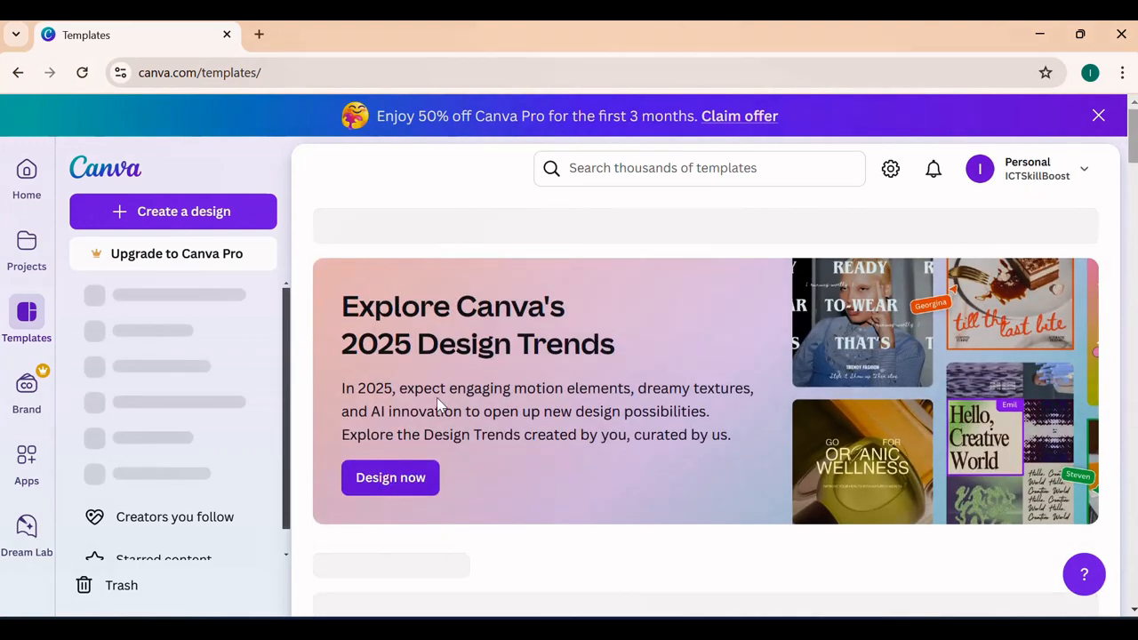
click(697, 168)
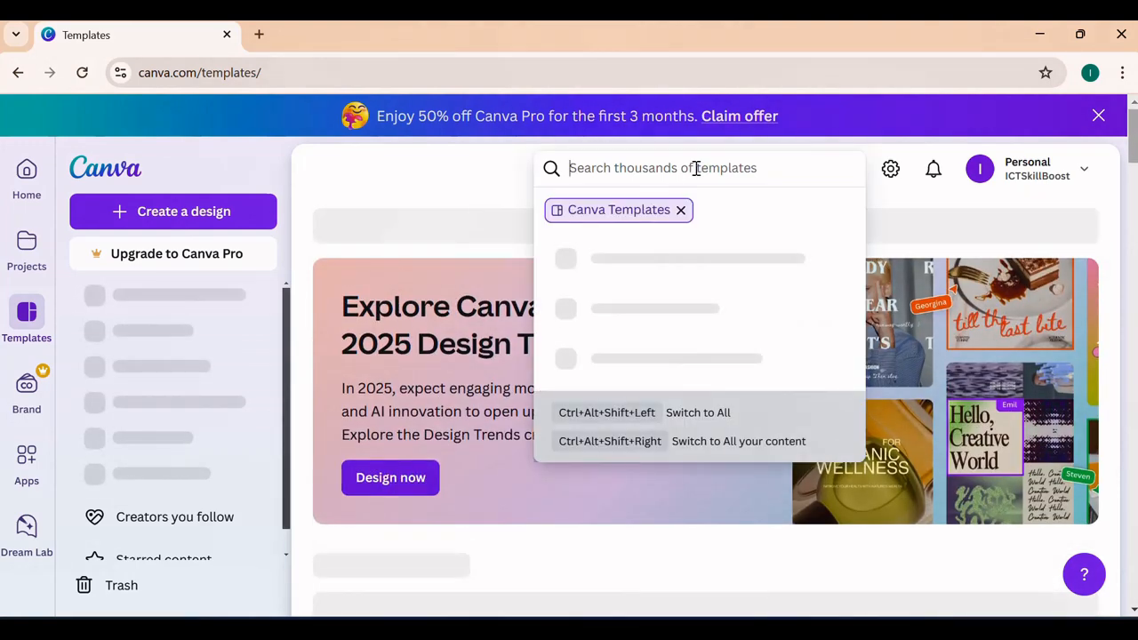
text(CERTI)
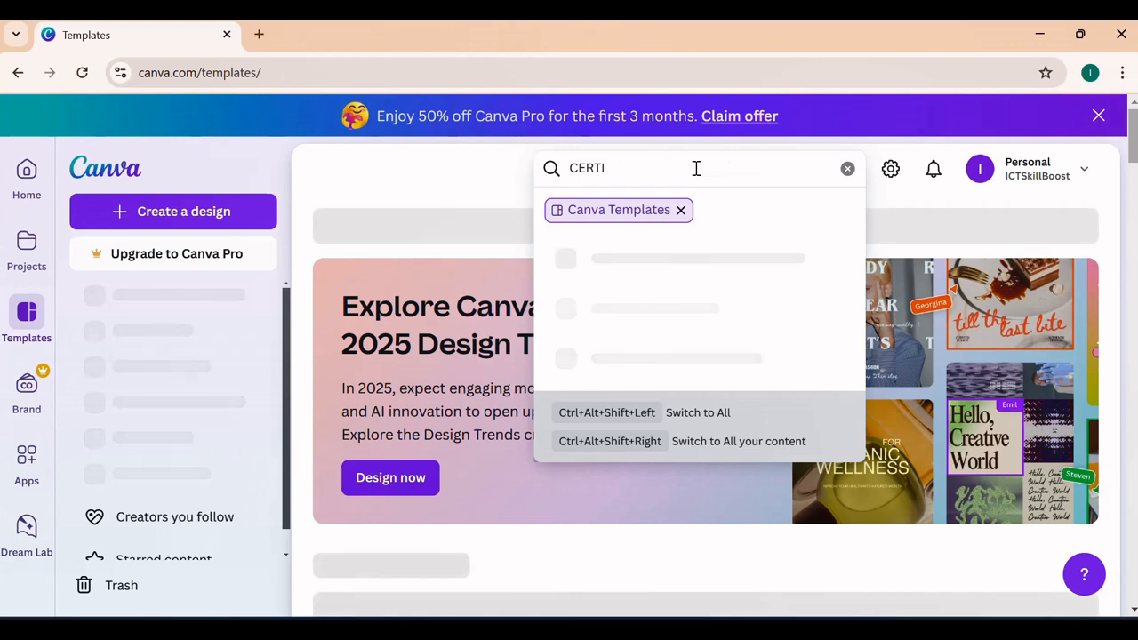
text(FICATES)
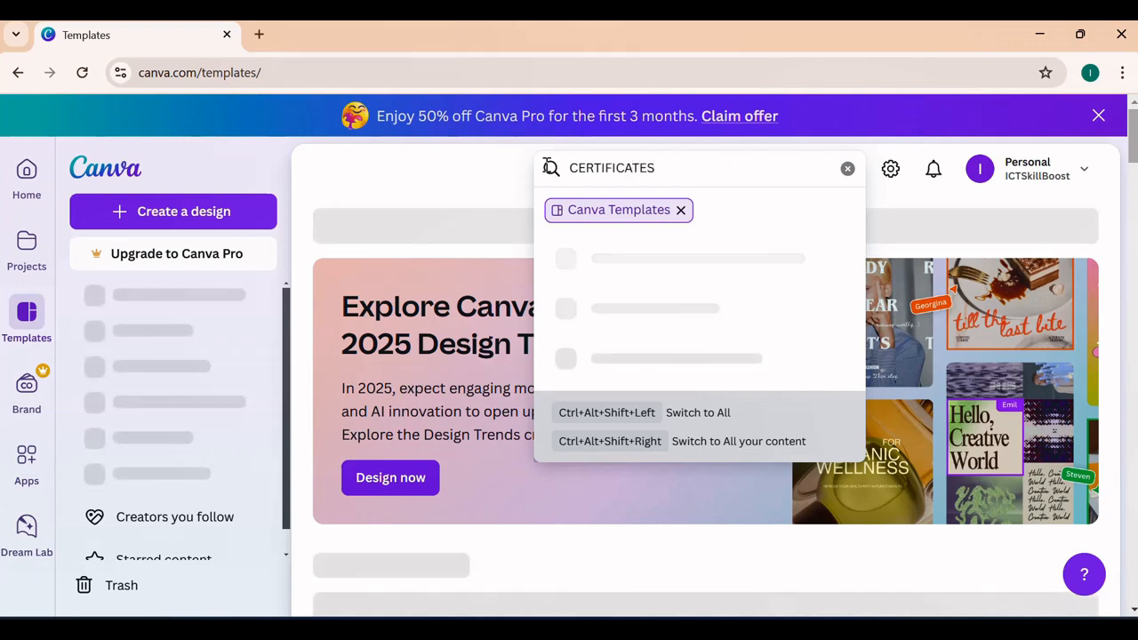
key(Return)
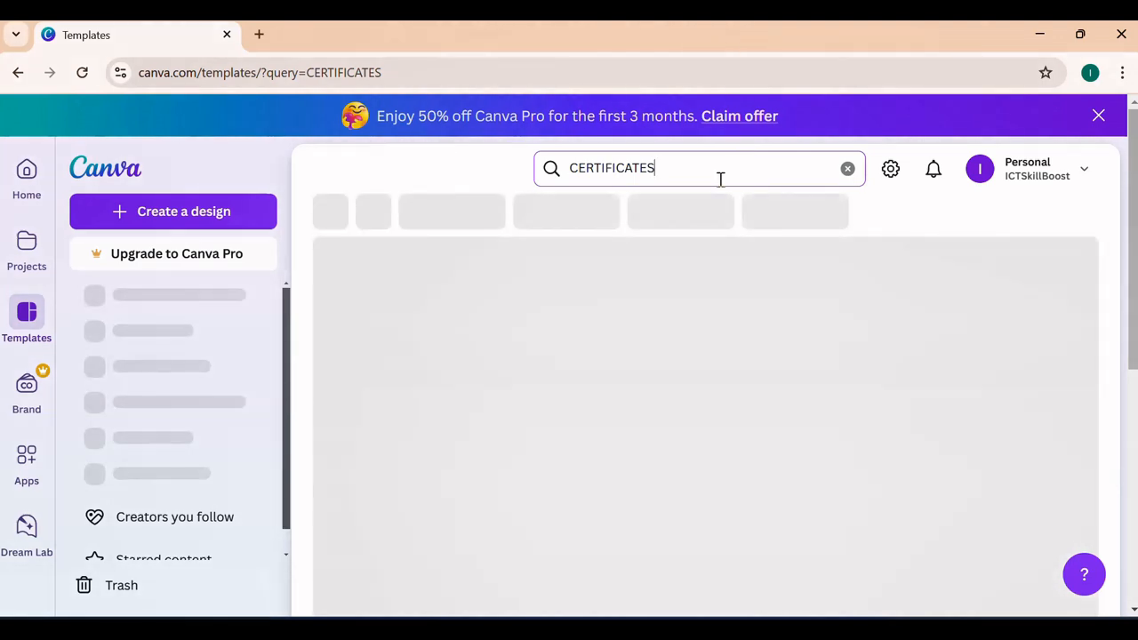
- Browse the certificate template results to compare the available designs
scroll(697, 306, down, 2)
scroll(697, 303, down, 2)
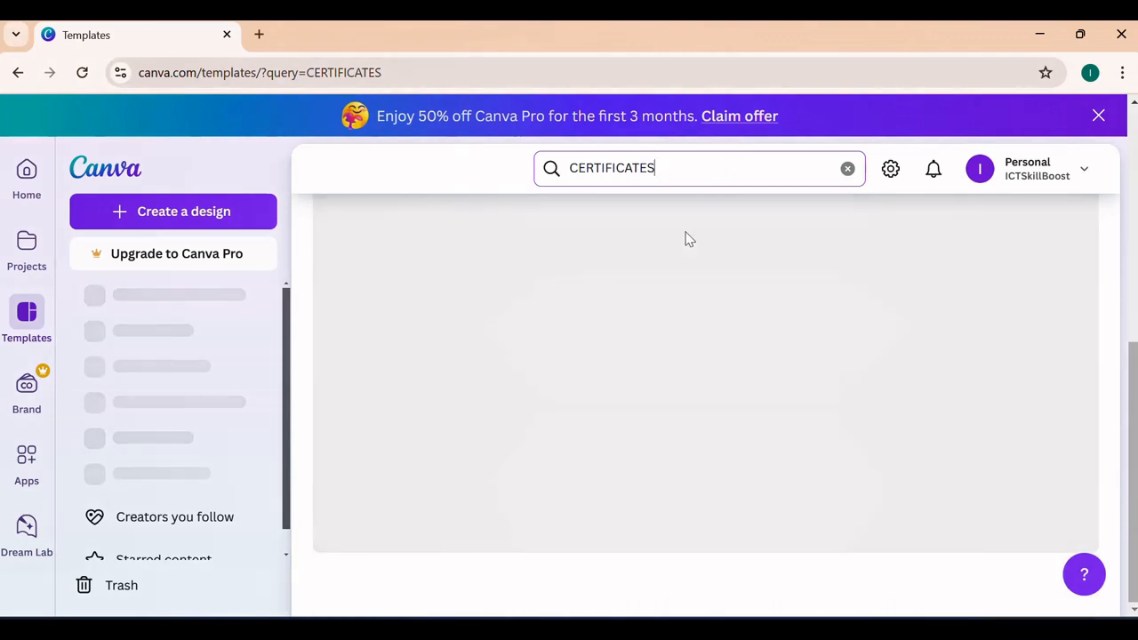
scroll(651, 244, up, 3)
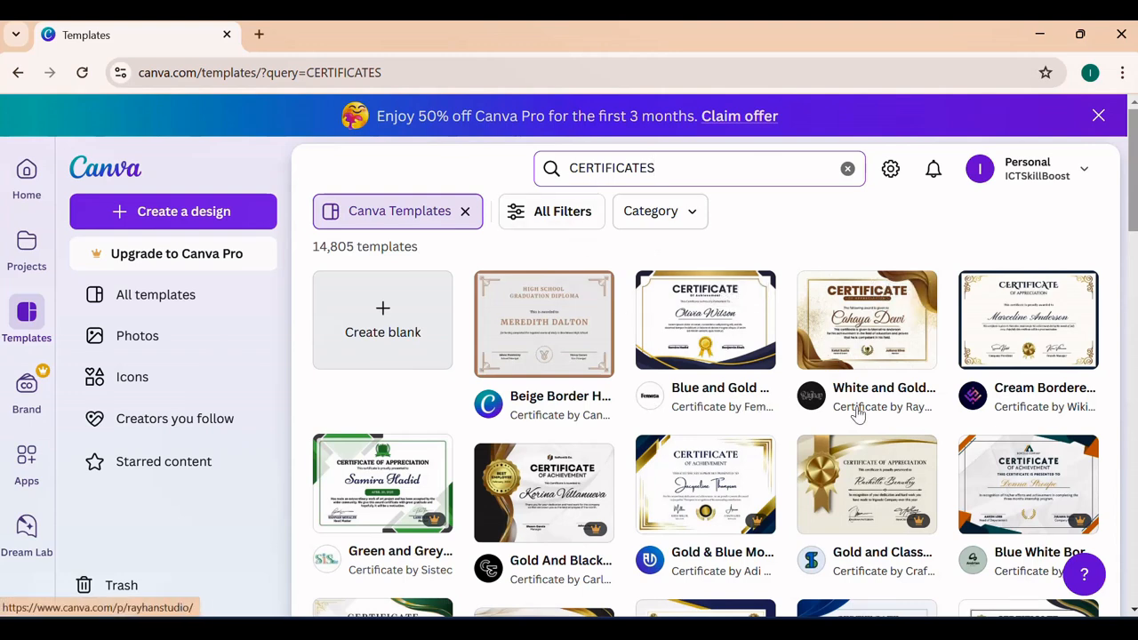
scroll(858, 415, down, 4)
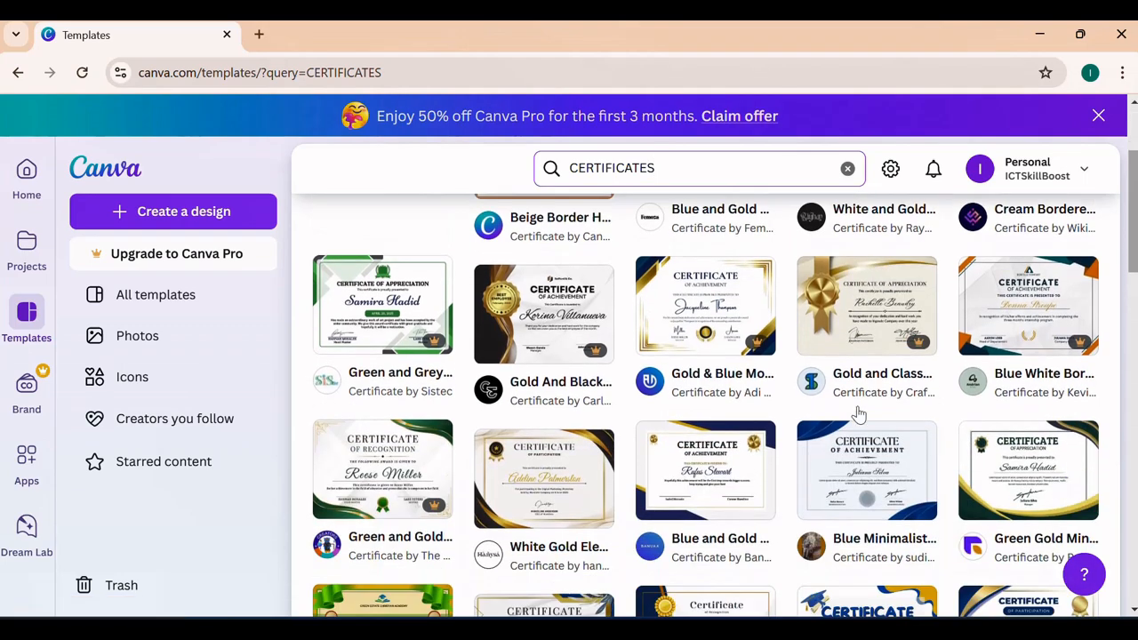
scroll(851, 392, down, 3)
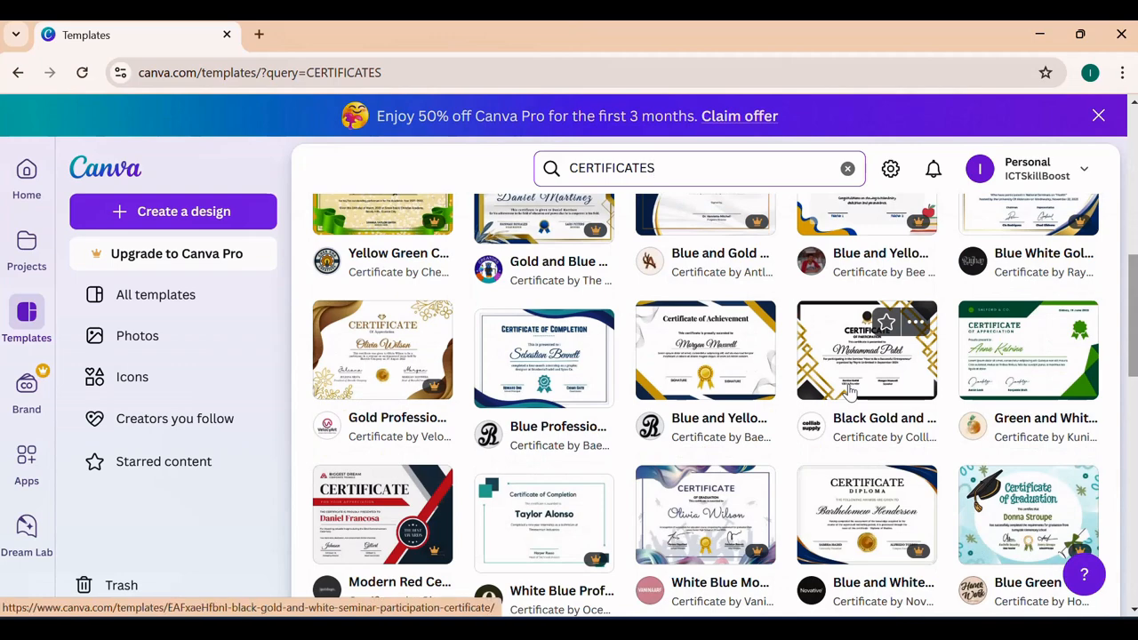
scroll(851, 391, up, 2)
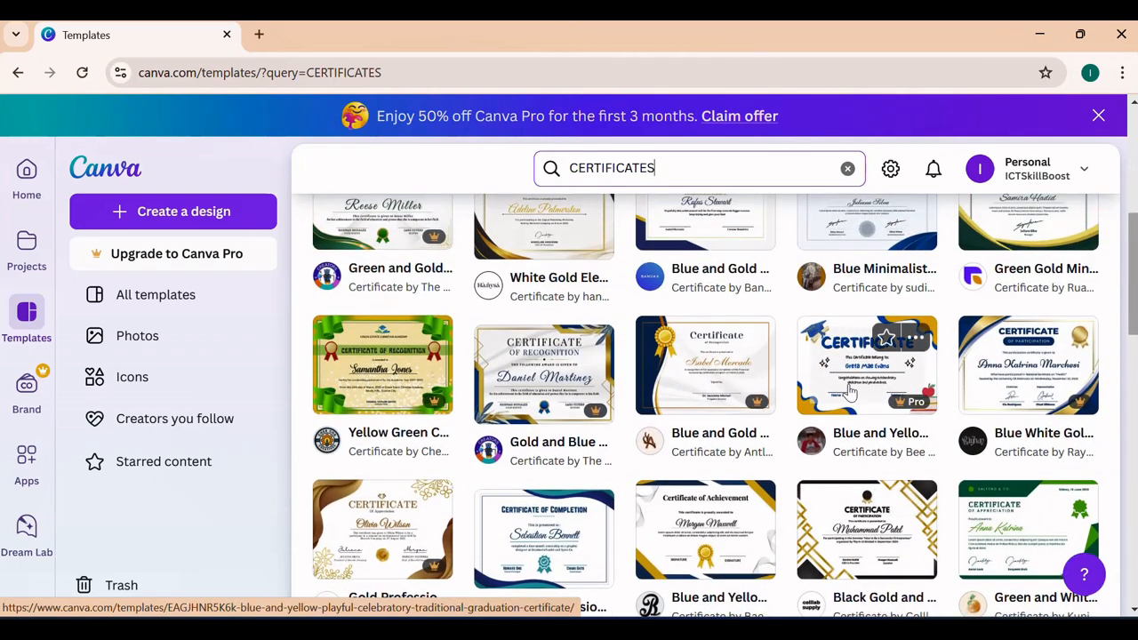
scroll(851, 391, up, 2)
scroll(851, 391, up, 2)
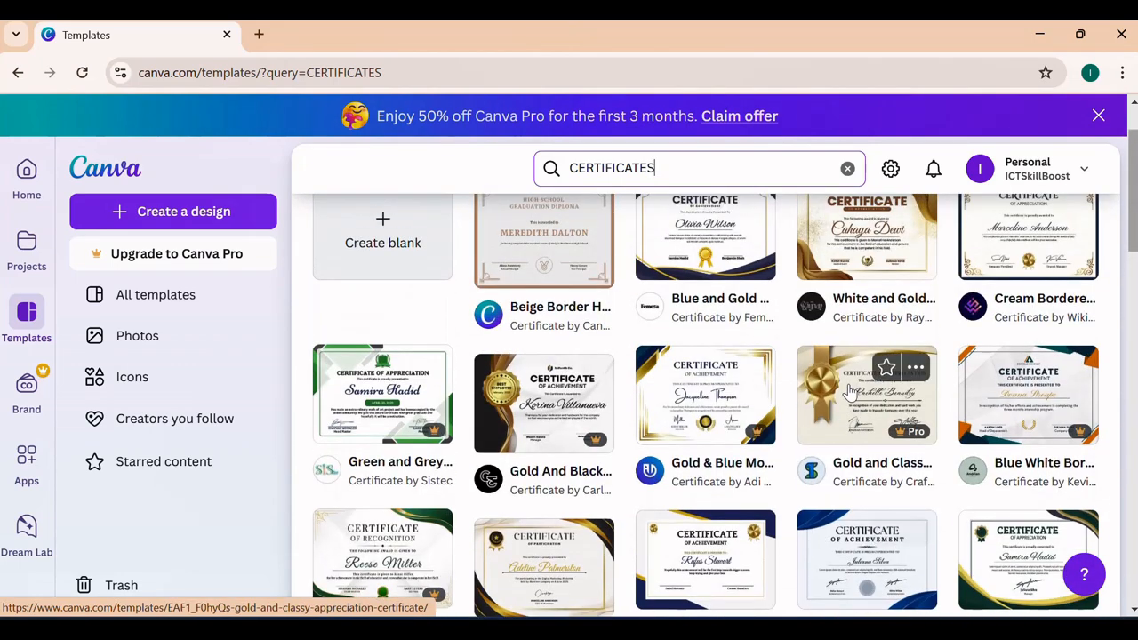
scroll(851, 391, up, 1)
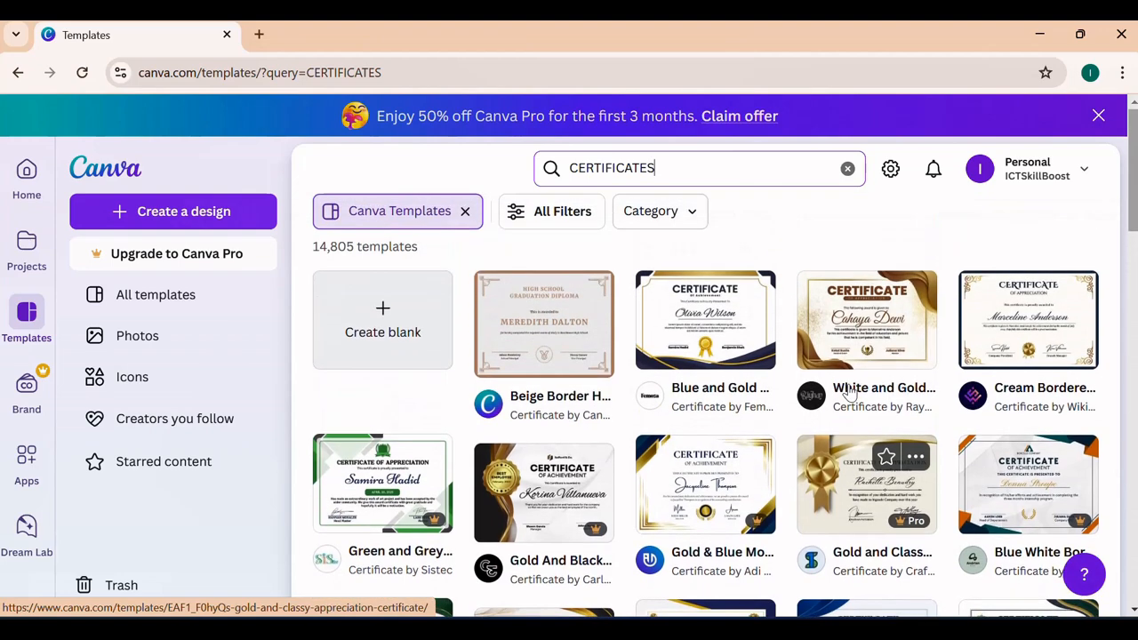
scroll(851, 386, down, 2)
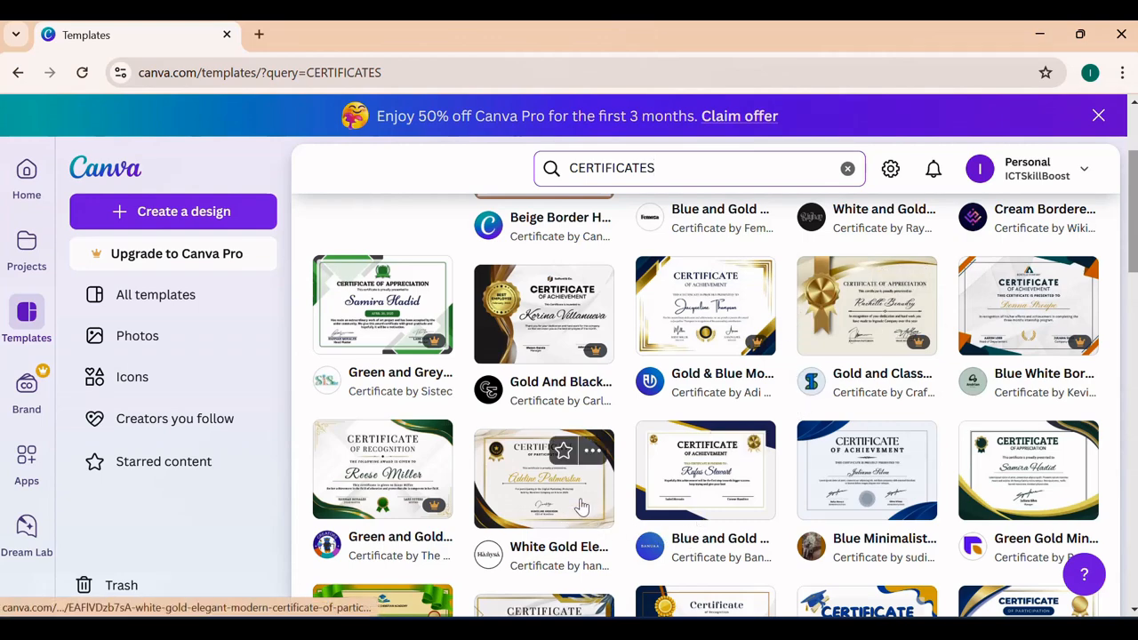
scroll(582, 505, down, 5)
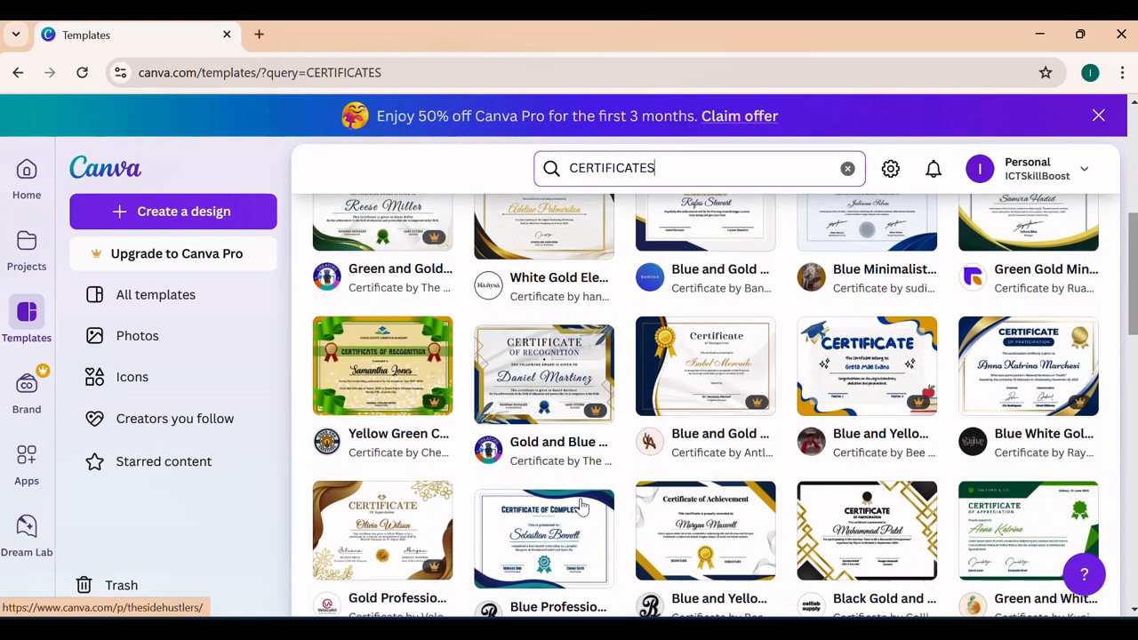
- Go to the Photos page and browse the stock photo collection
scroll(727, 447, up, 3)
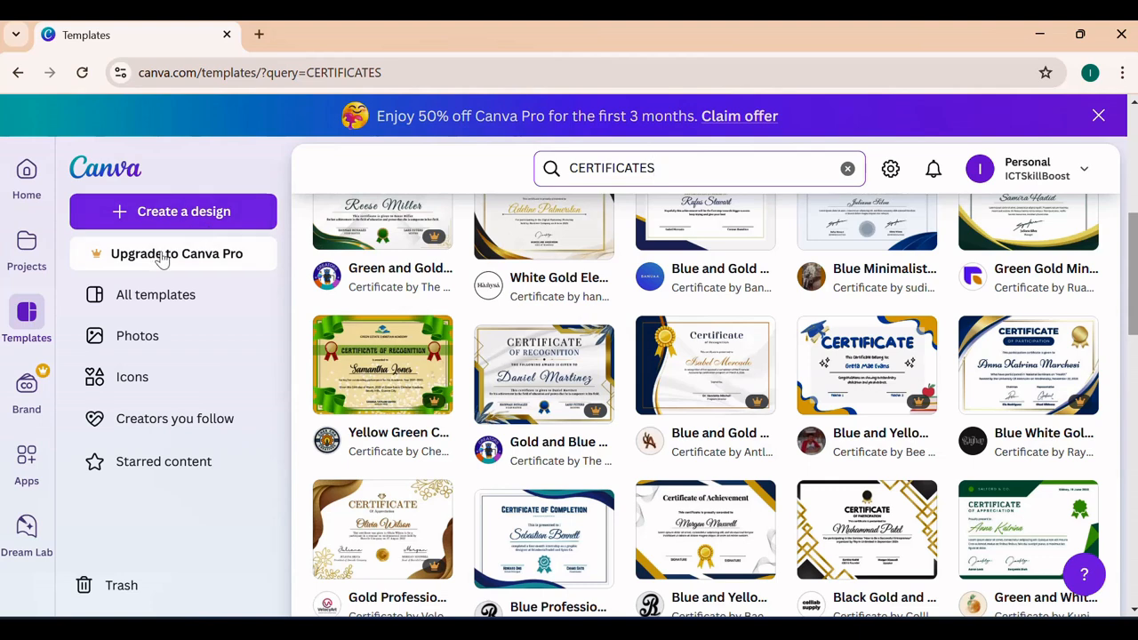
click(142, 342)
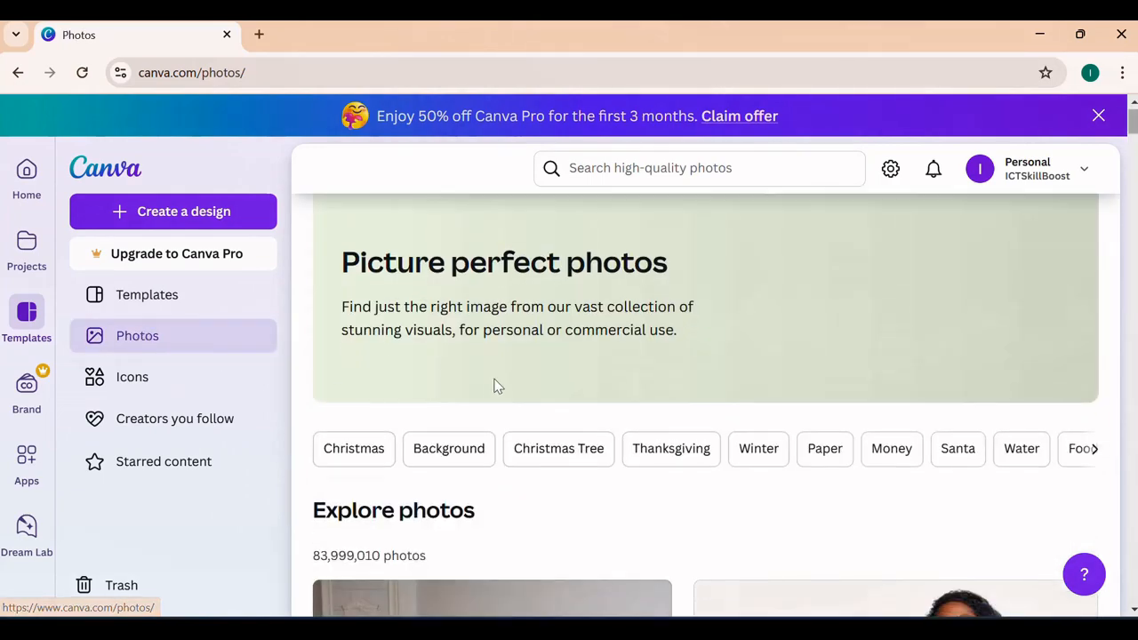
scroll(495, 385, down, 4)
scroll(527, 383, down, 8)
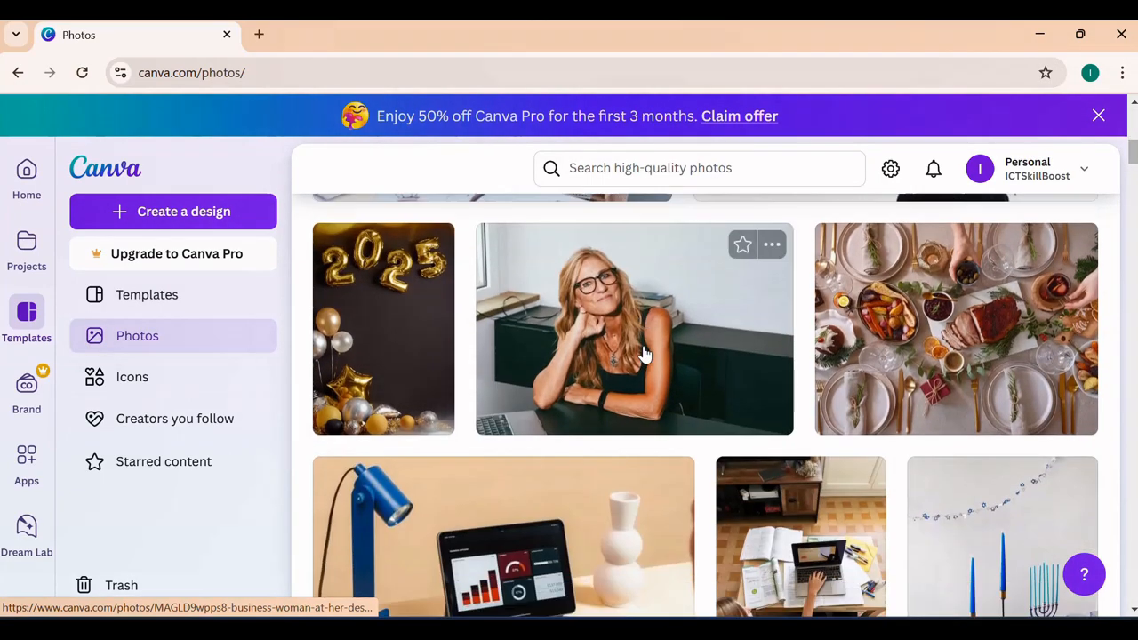
scroll(640, 351, down, 5)
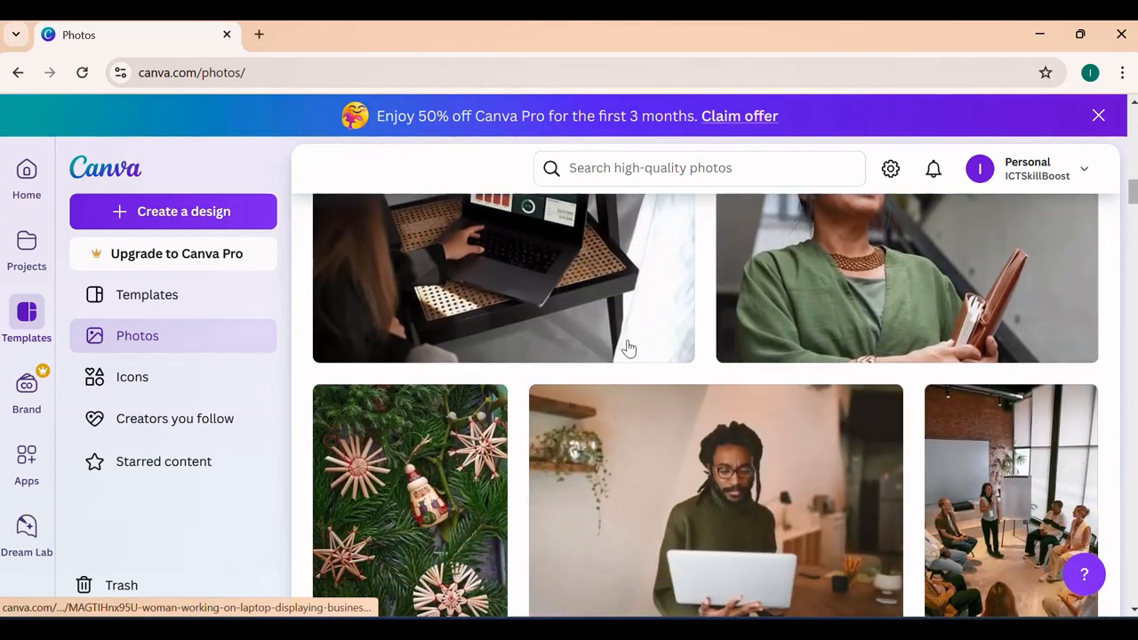
- Browse the icons and illustrations on the Icons page, and visit the Brand page
click(195, 389)
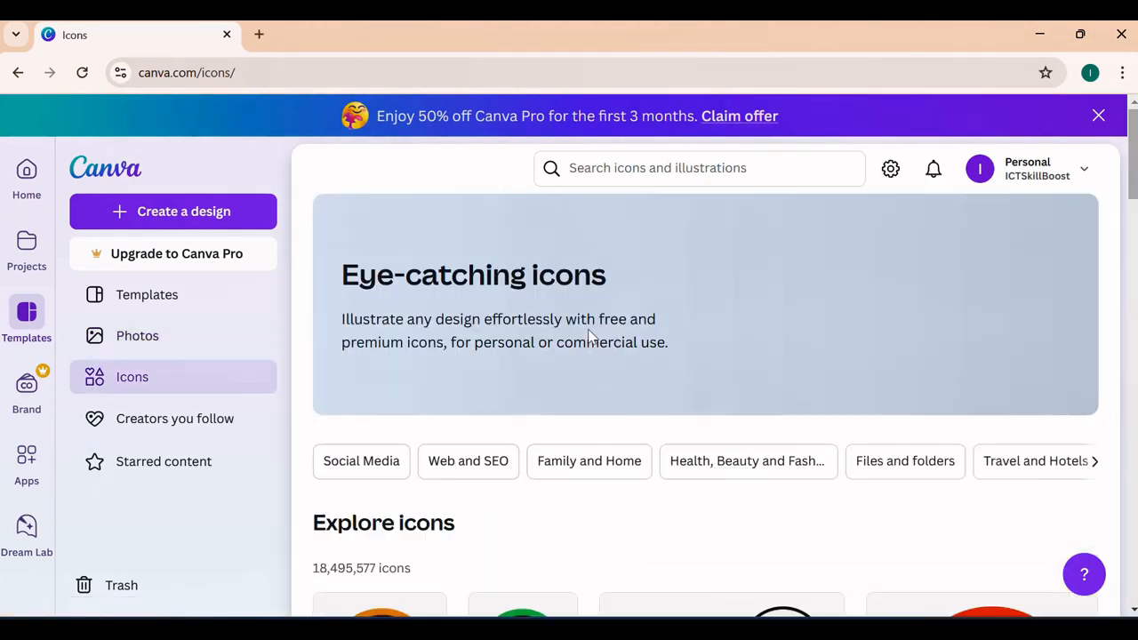
scroll(589, 336, down, 6)
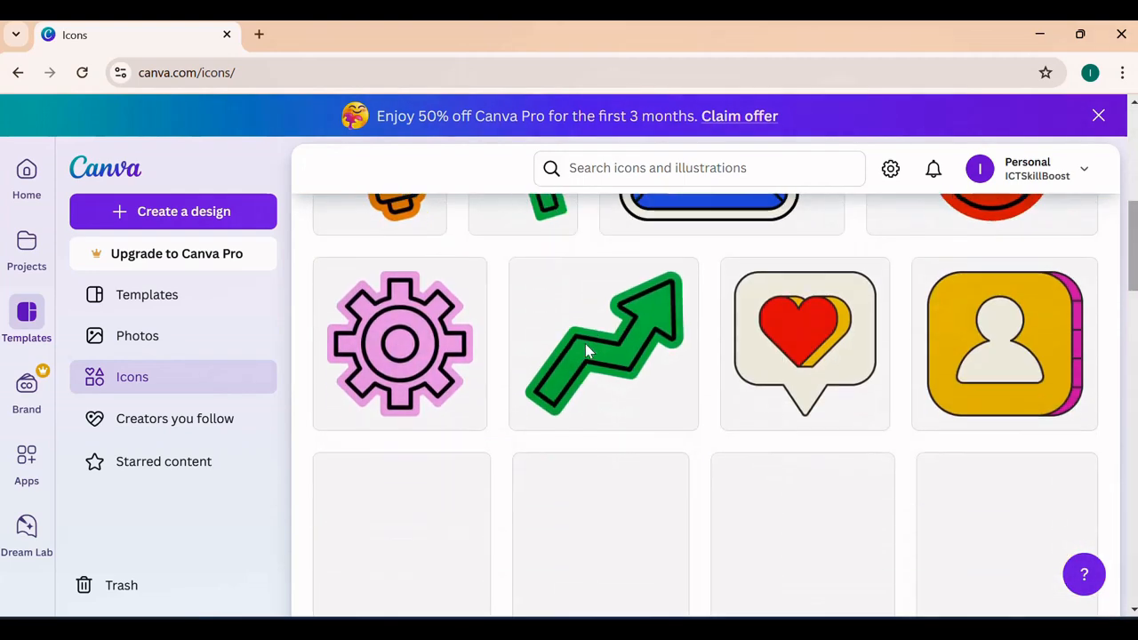
scroll(587, 346, down, 8)
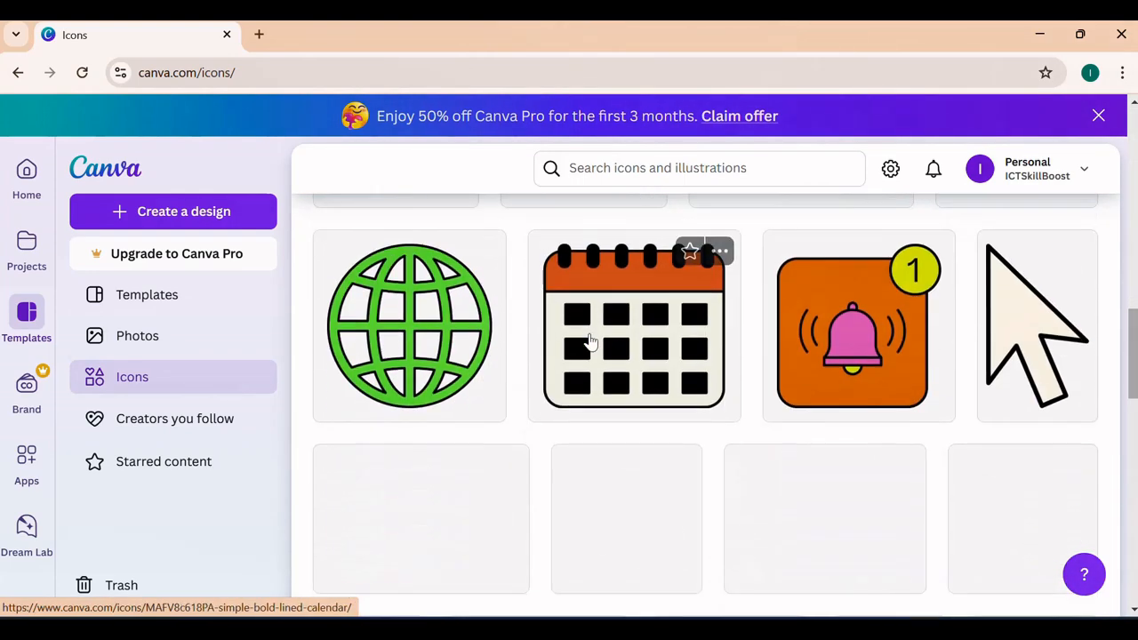
scroll(590, 338, down, 6)
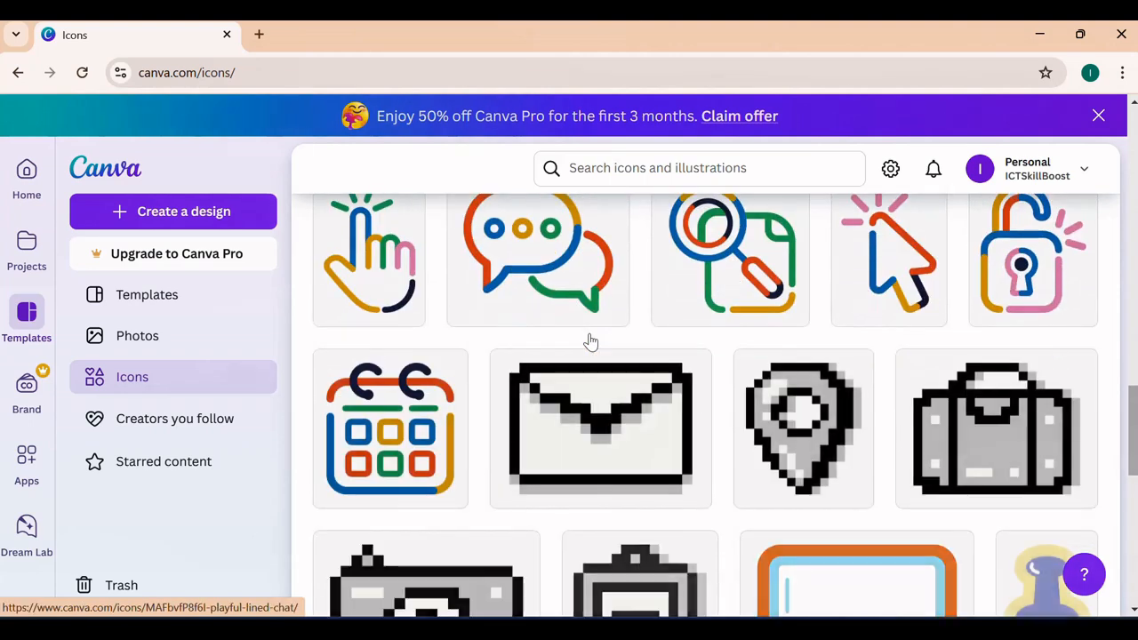
scroll(593, 341, down, 3)
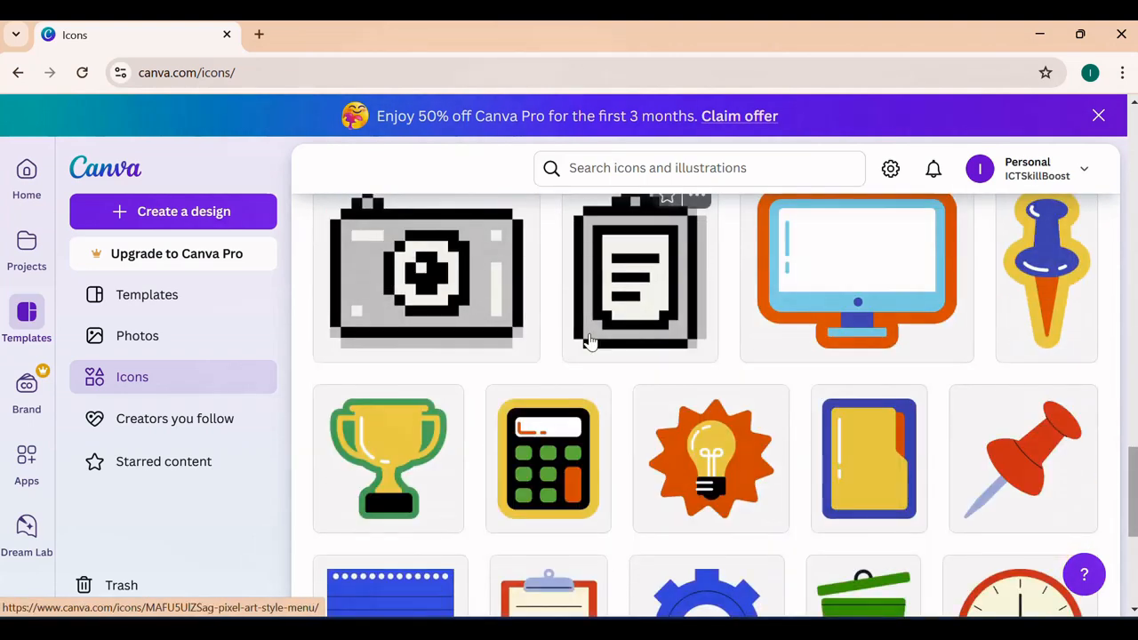
scroll(588, 341, down, 3)
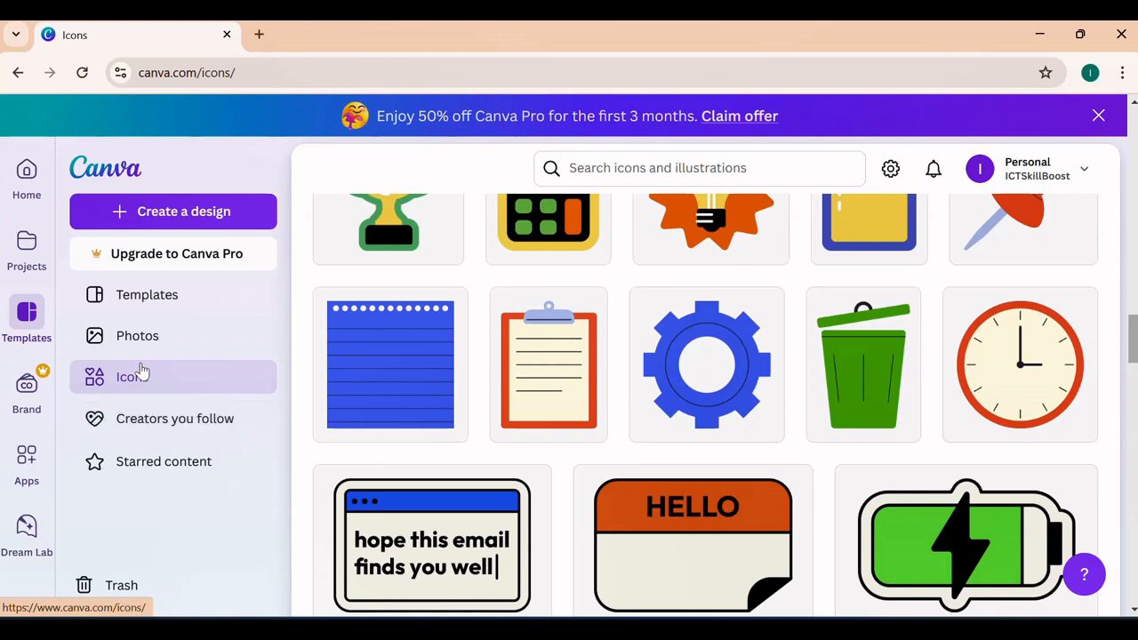
click(27, 400)
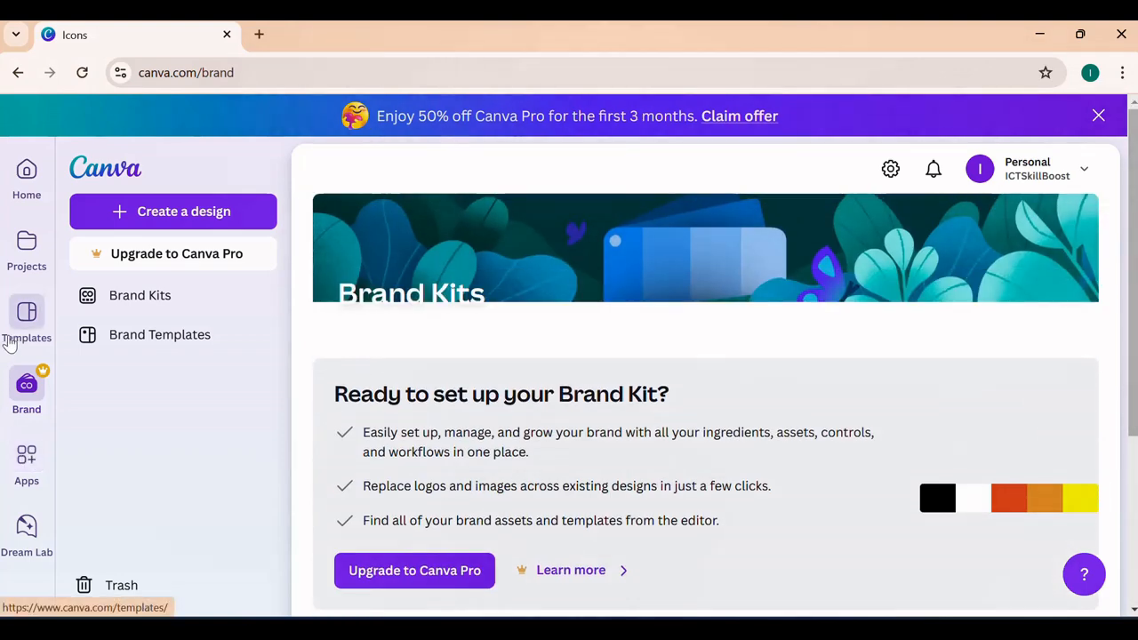
- Return to the home page, create a blank Facebook Post from the popular design types, and dismiss the Canva Pro offer banner
click(27, 181)
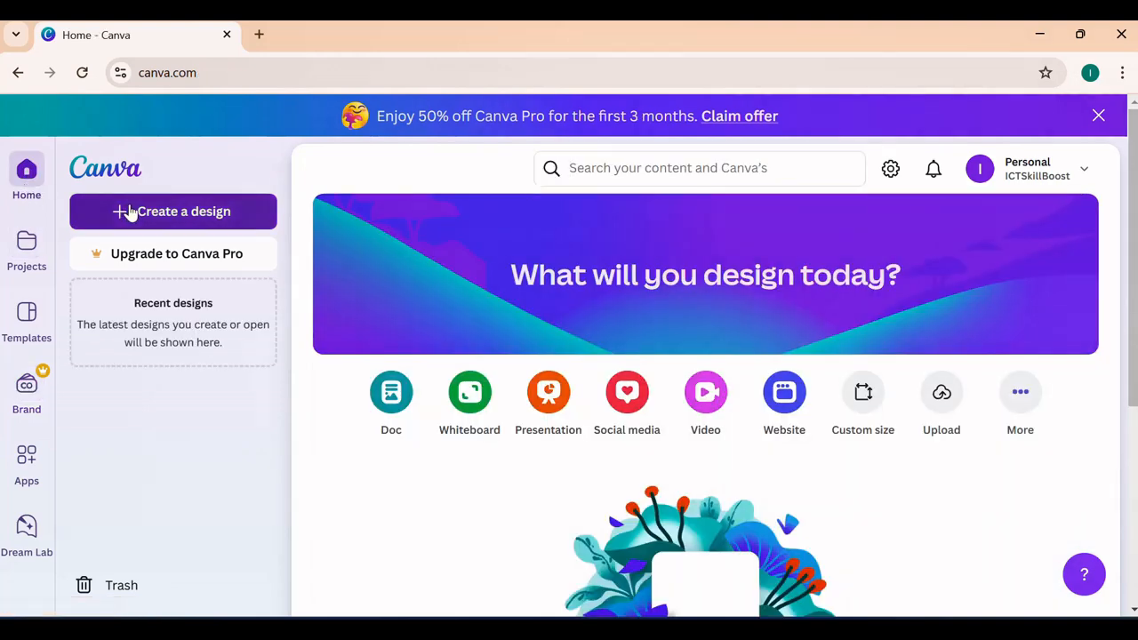
click(129, 214)
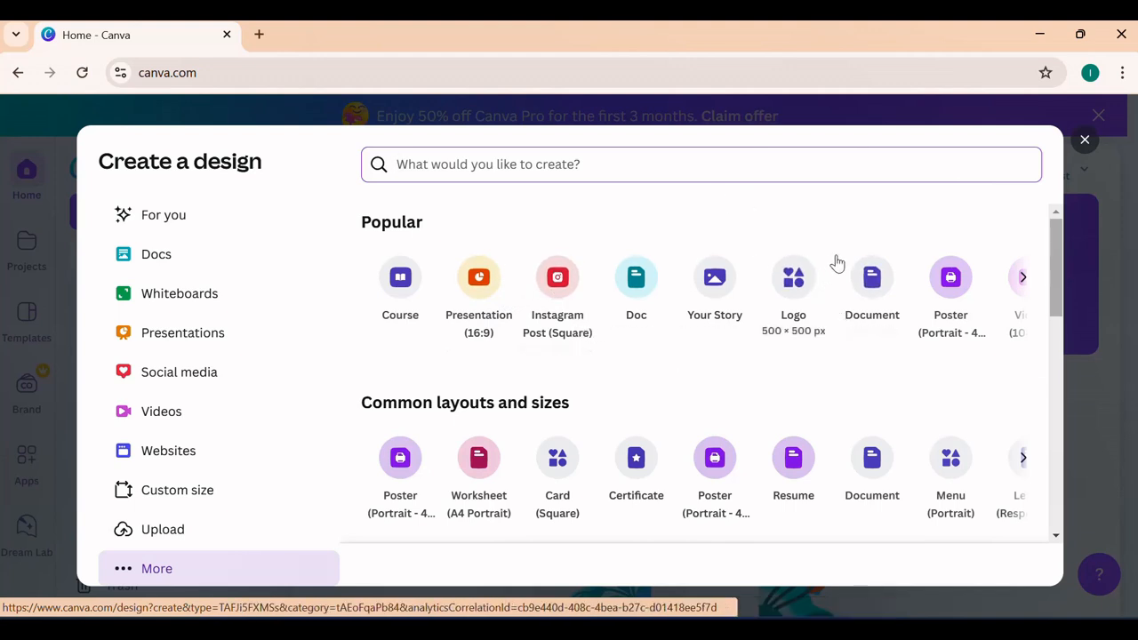
click(1020, 283)
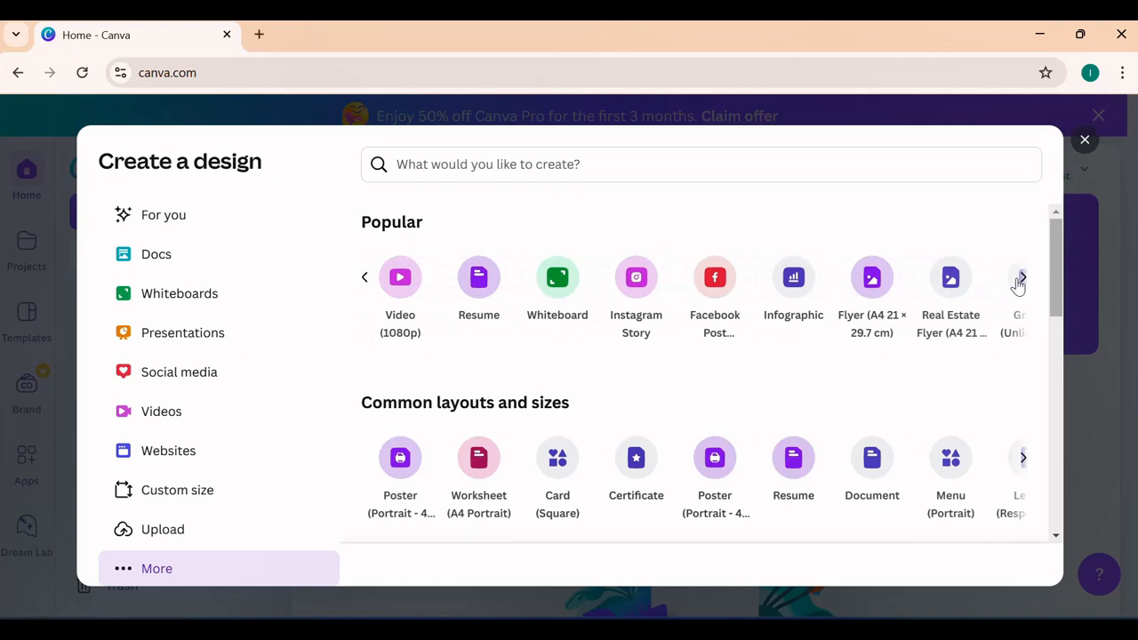
click(723, 284)
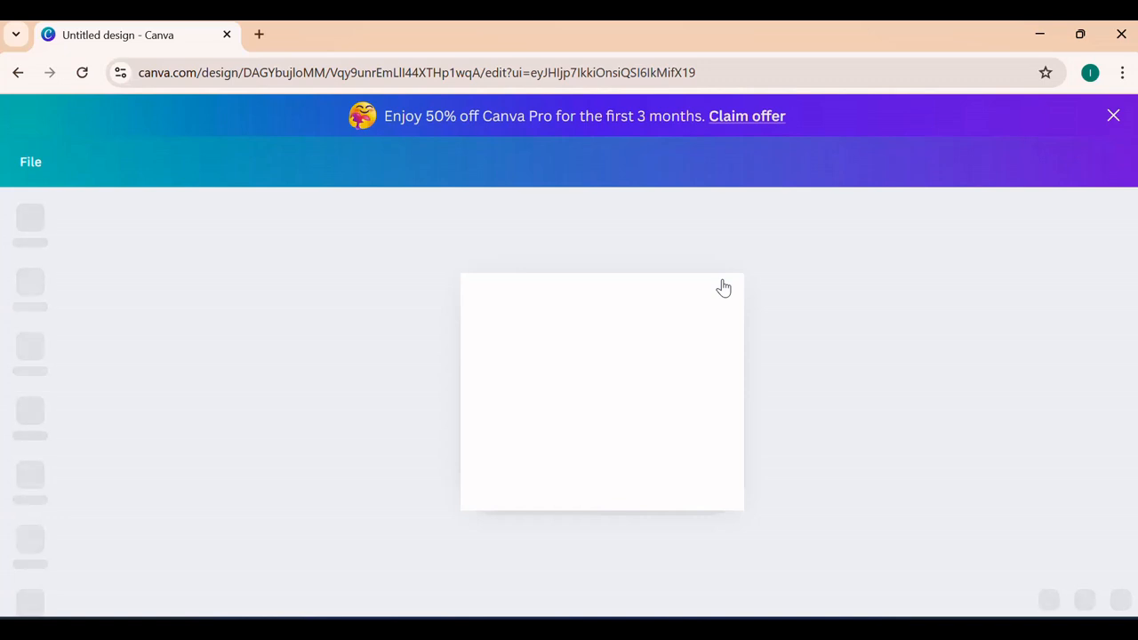
click(1113, 115)
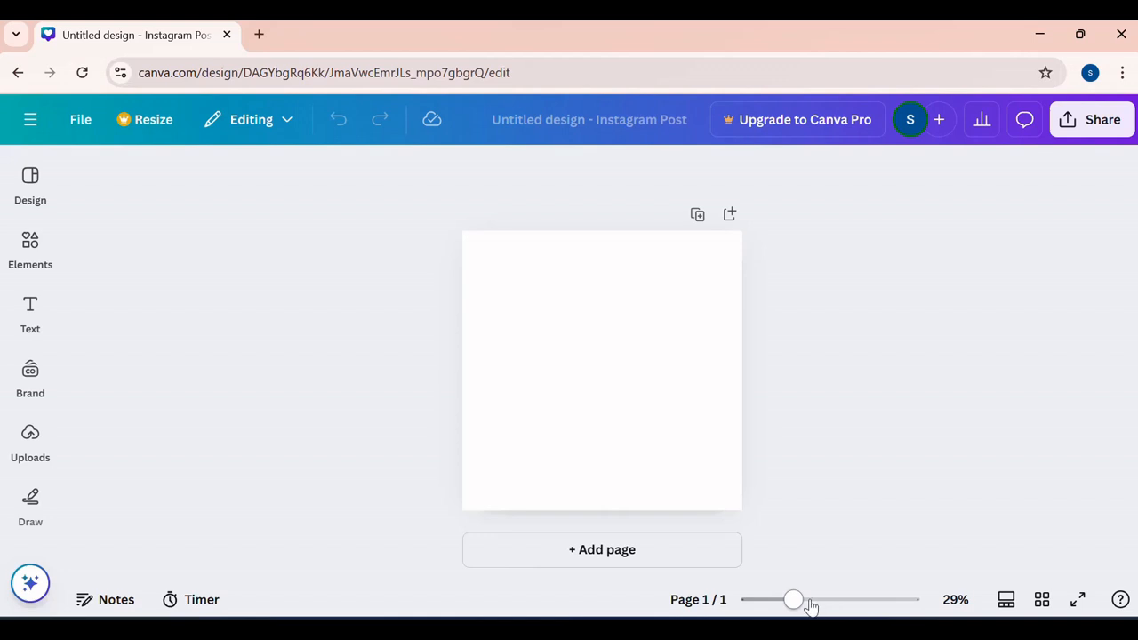
- Adjust the zoom of the blank Instagram Post page to 41%
click(845, 602)
drag(845, 601, 790, 608)
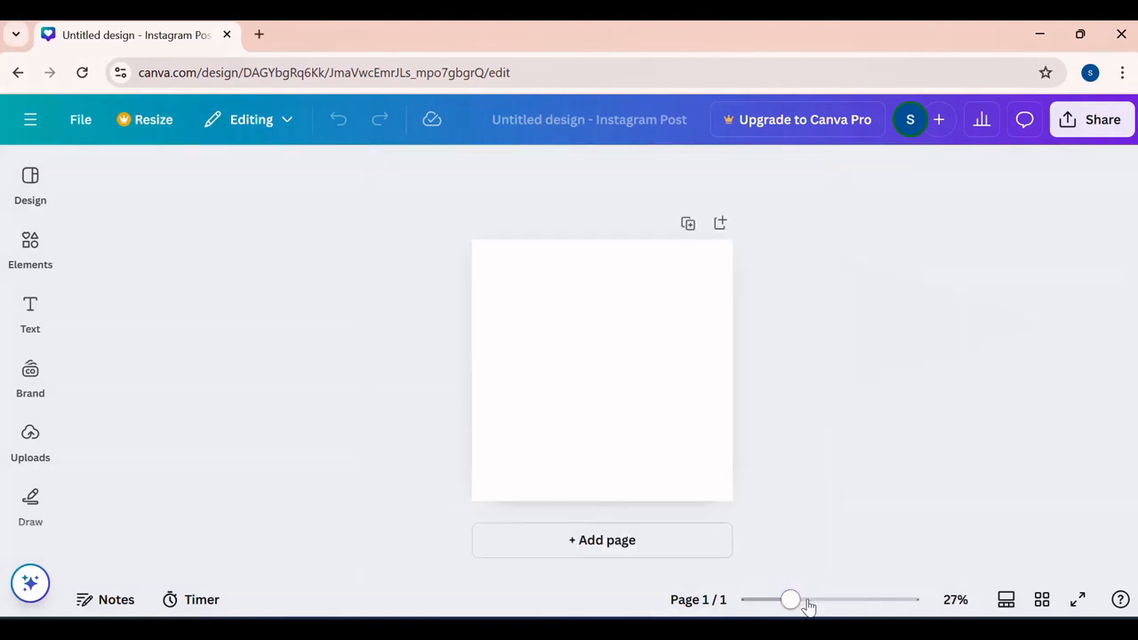
click(807, 602)
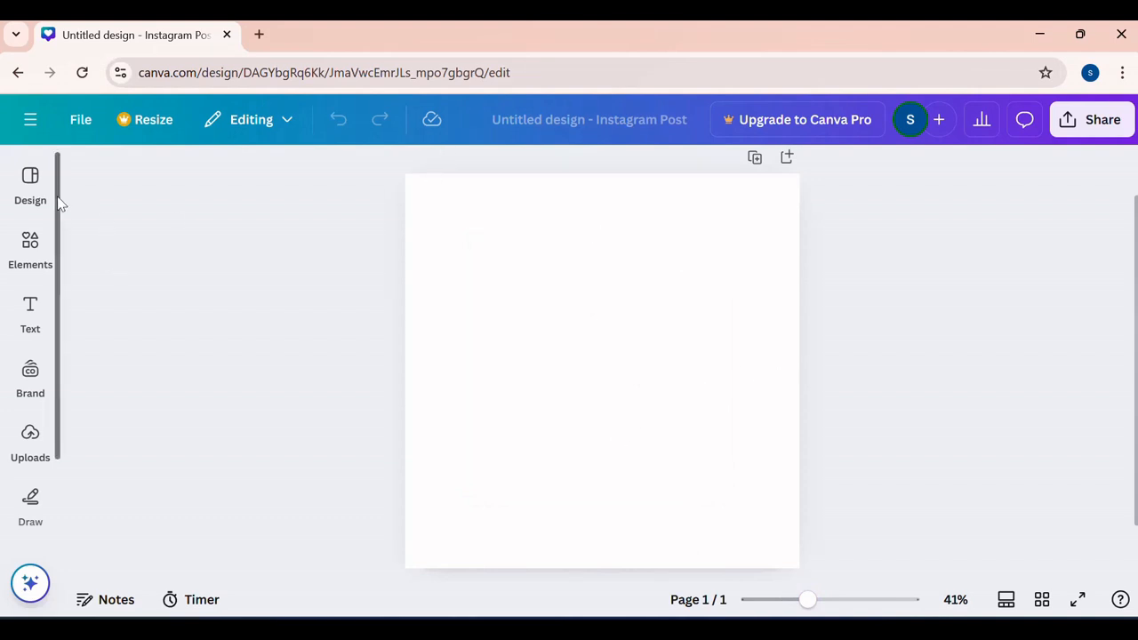
- Apply the red "Stay Tuned Coming Soon" light bulb template to the blank Instagram Post page
click(33, 198)
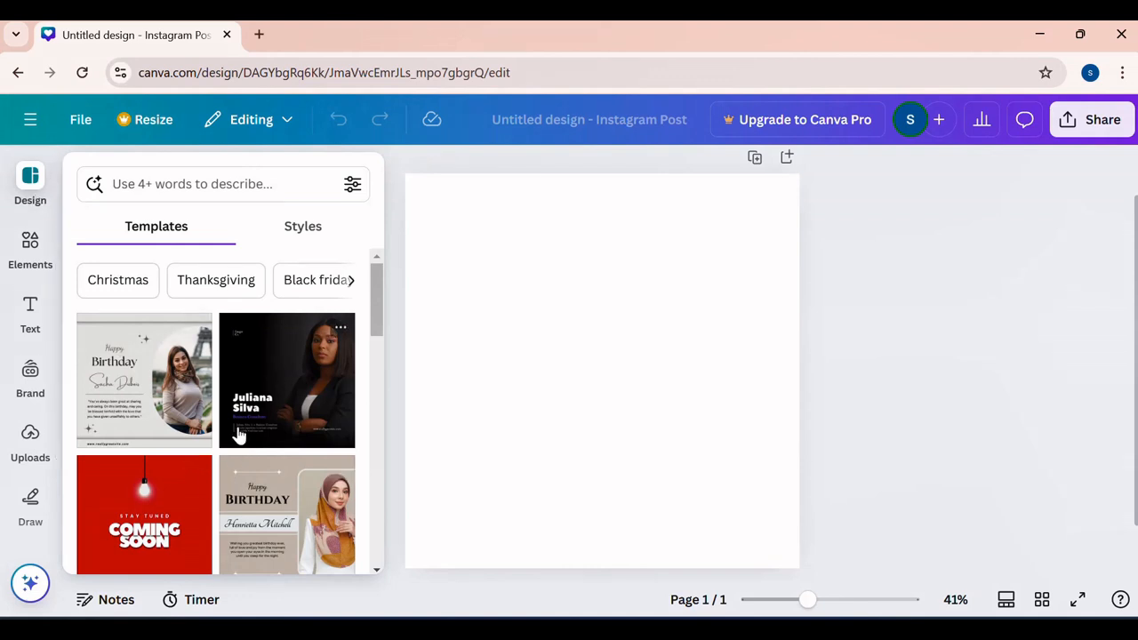
scroll(238, 434, down, 5)
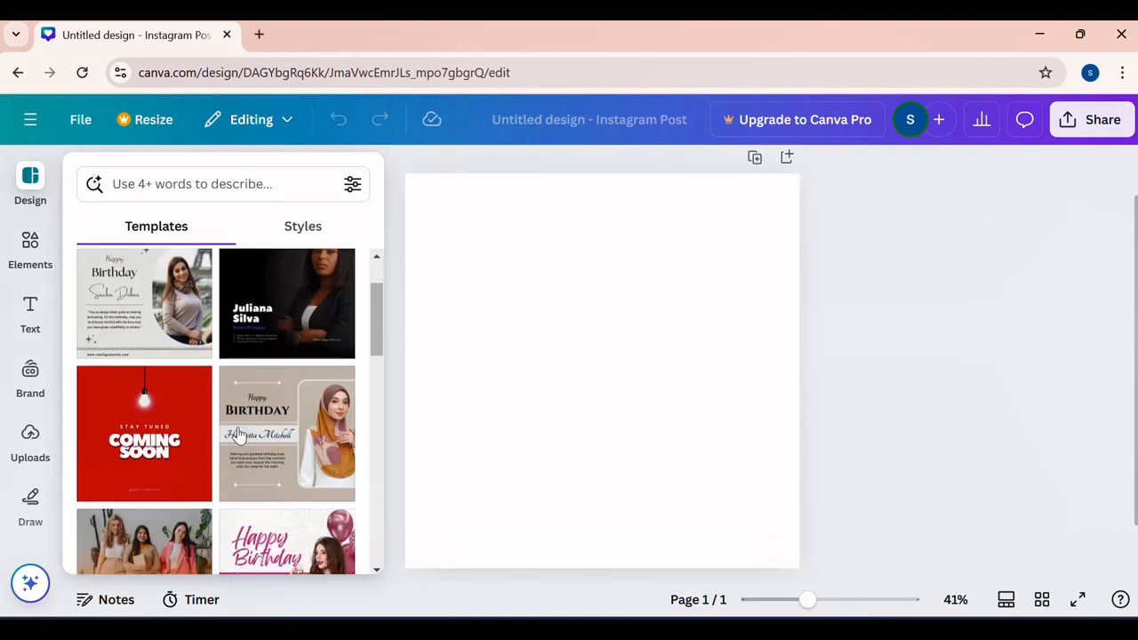
scroll(238, 434, up, 3)
scroll(238, 433, up, 1)
click(185, 446)
click(464, 471)
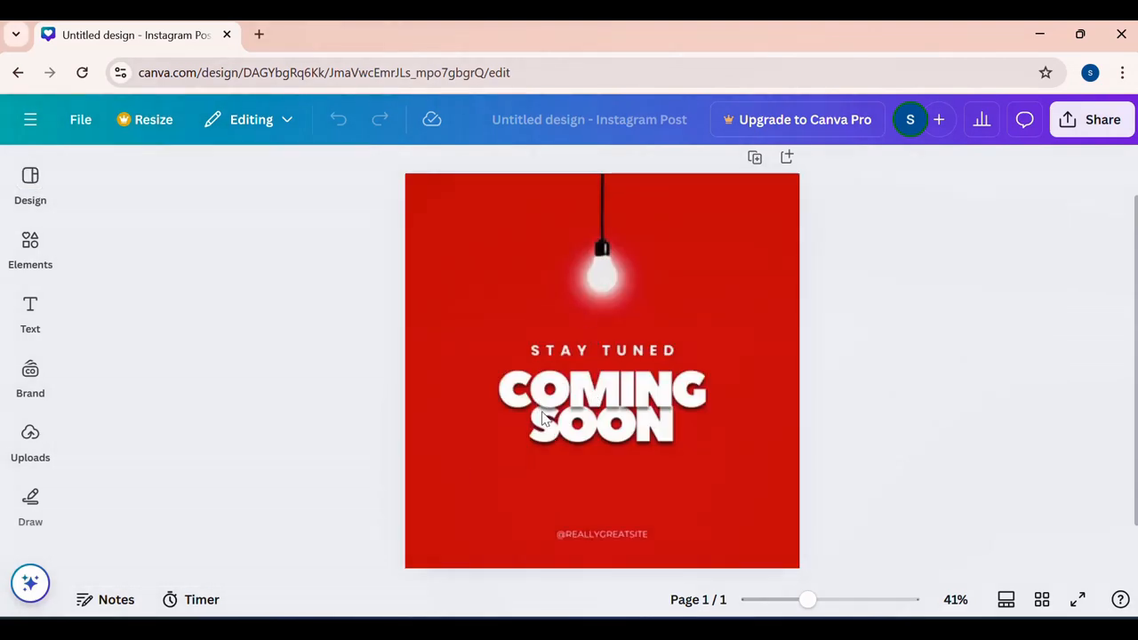
click(748, 389)
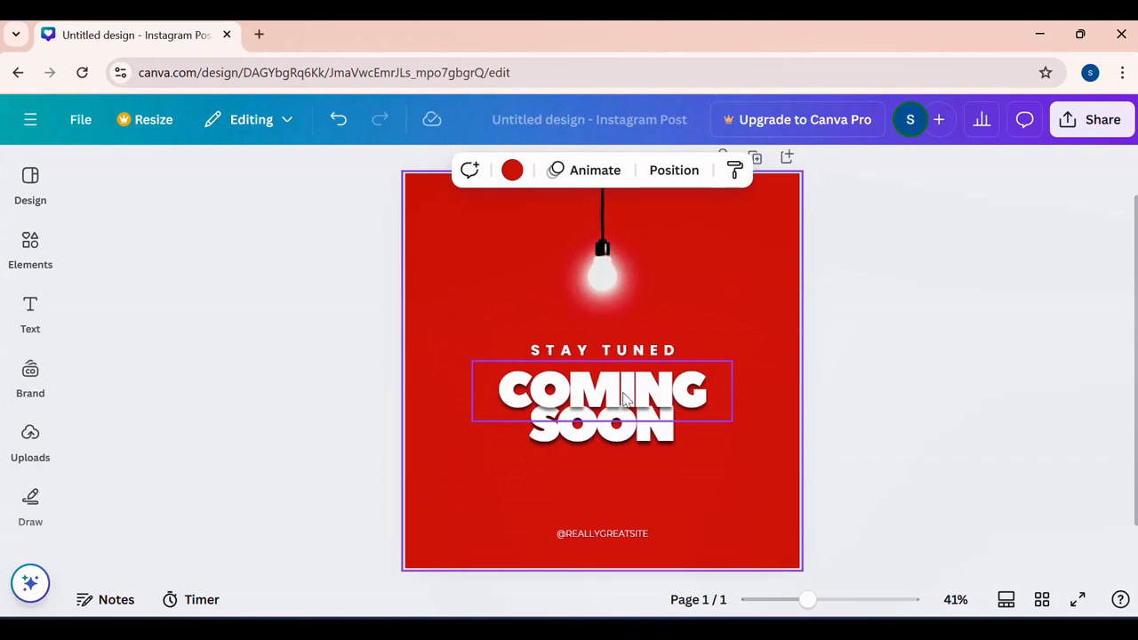
- Replace the headline text "COMING" with "ICTSKILL" and "SOON" with "BOOST"
click(625, 400)
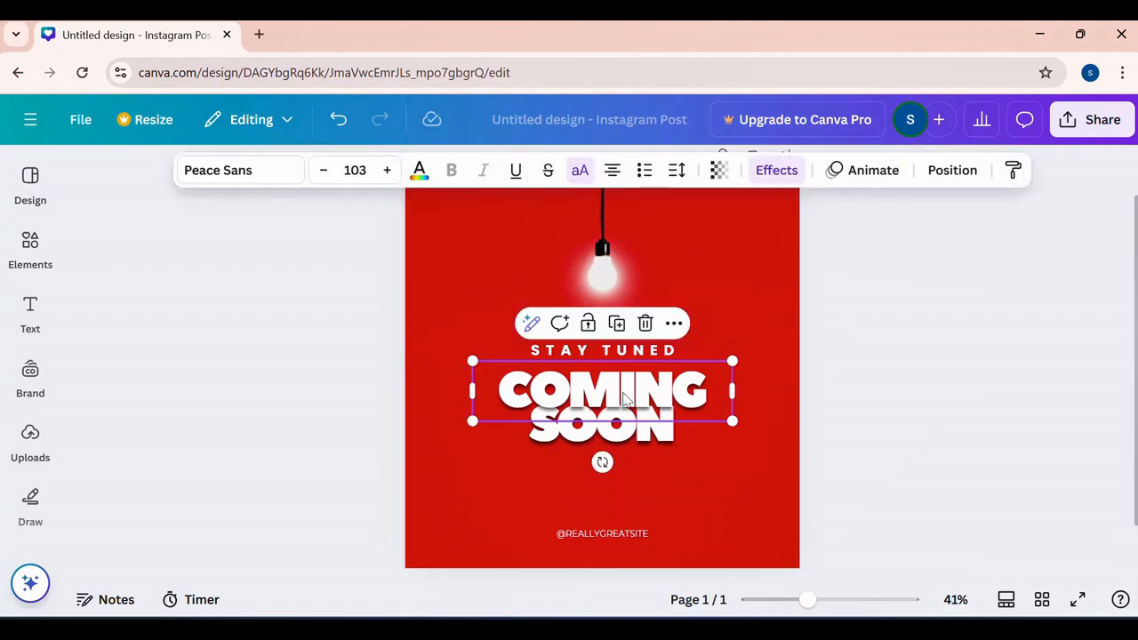
double_click(625, 399)
text(ICTSK)
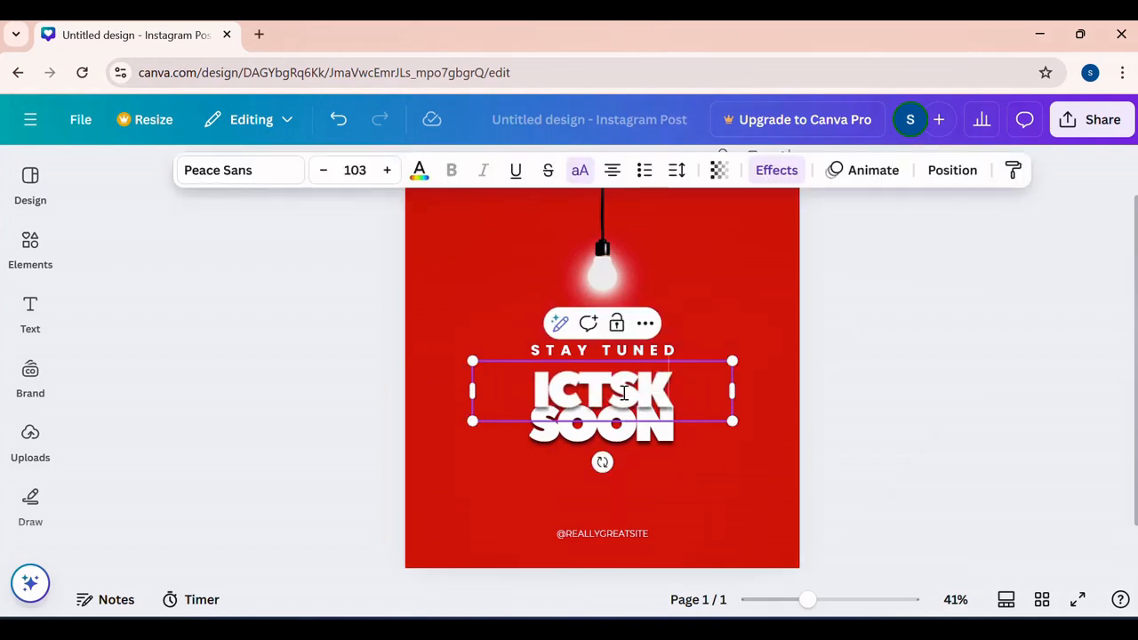
text(ILL)
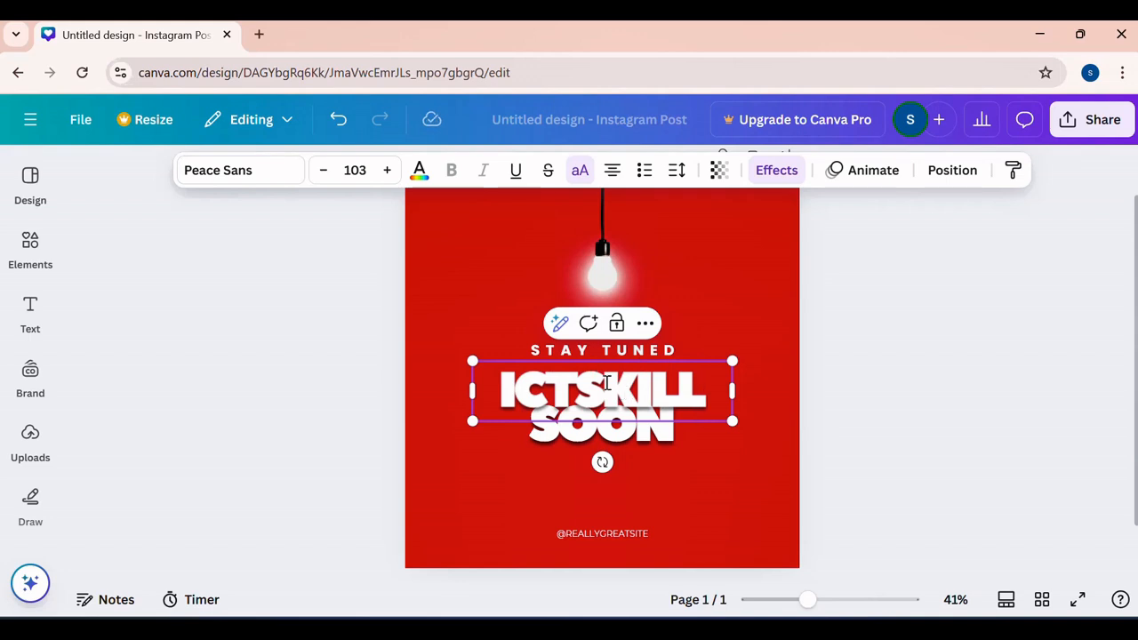
double_click(635, 433)
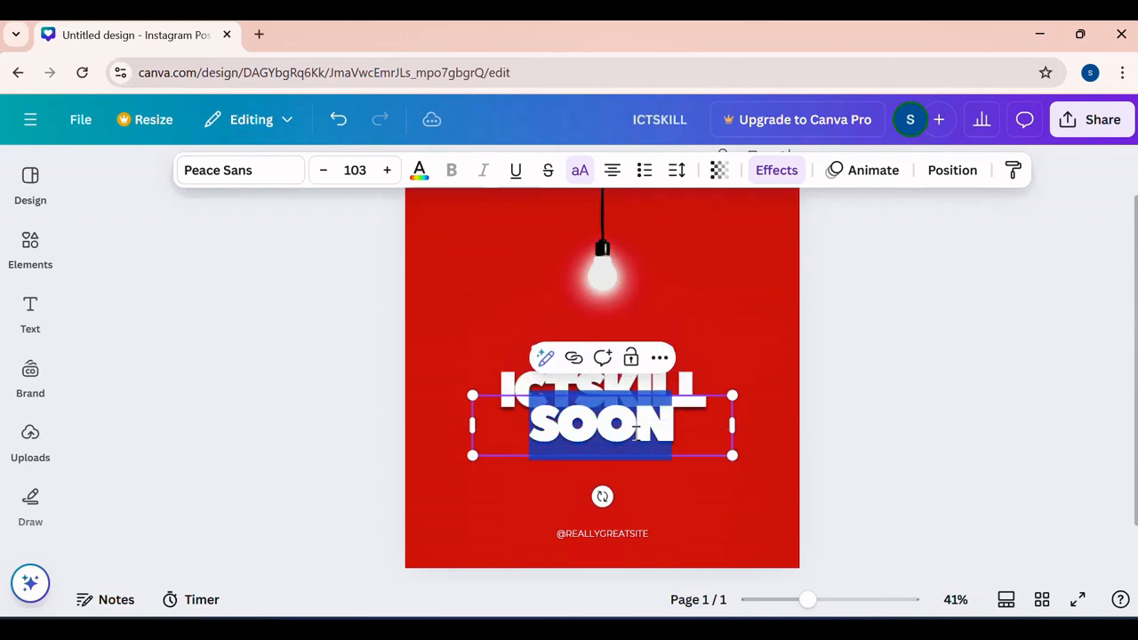
text(BOOST)
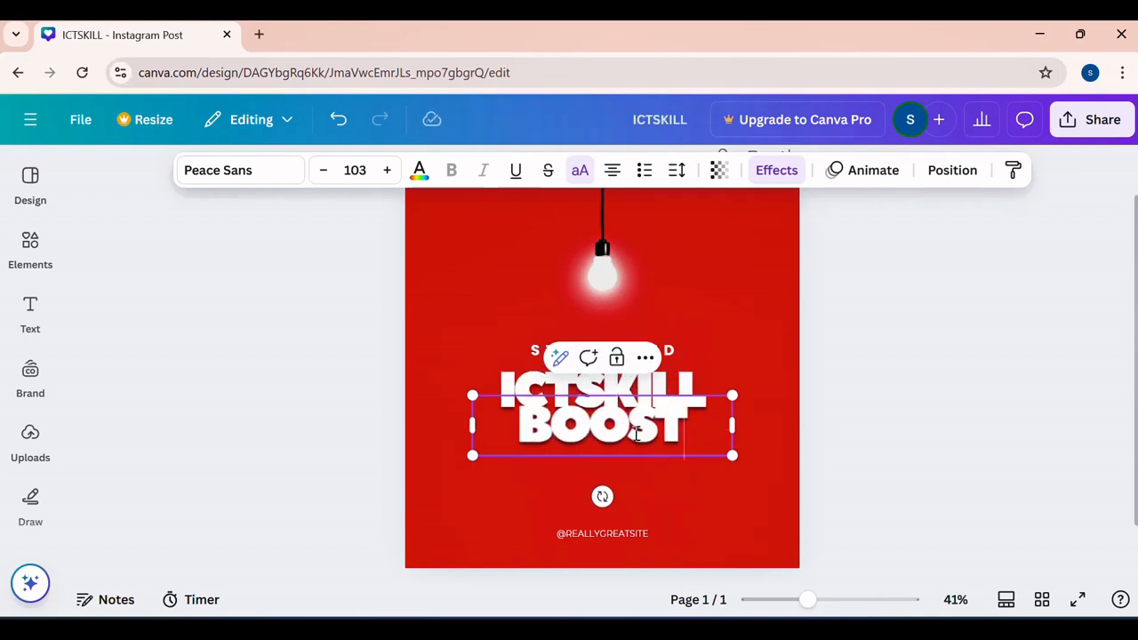
click(702, 286)
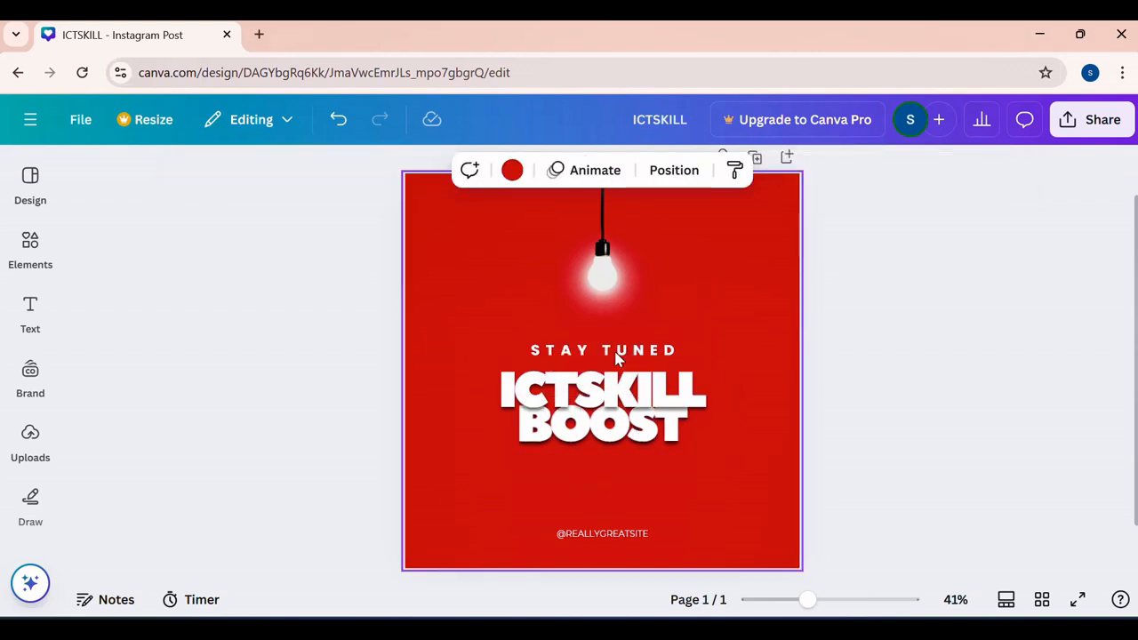
- Browse the design templates similar to the applied one, comparing the free and Pro options
scroll(721, 321, up, 1)
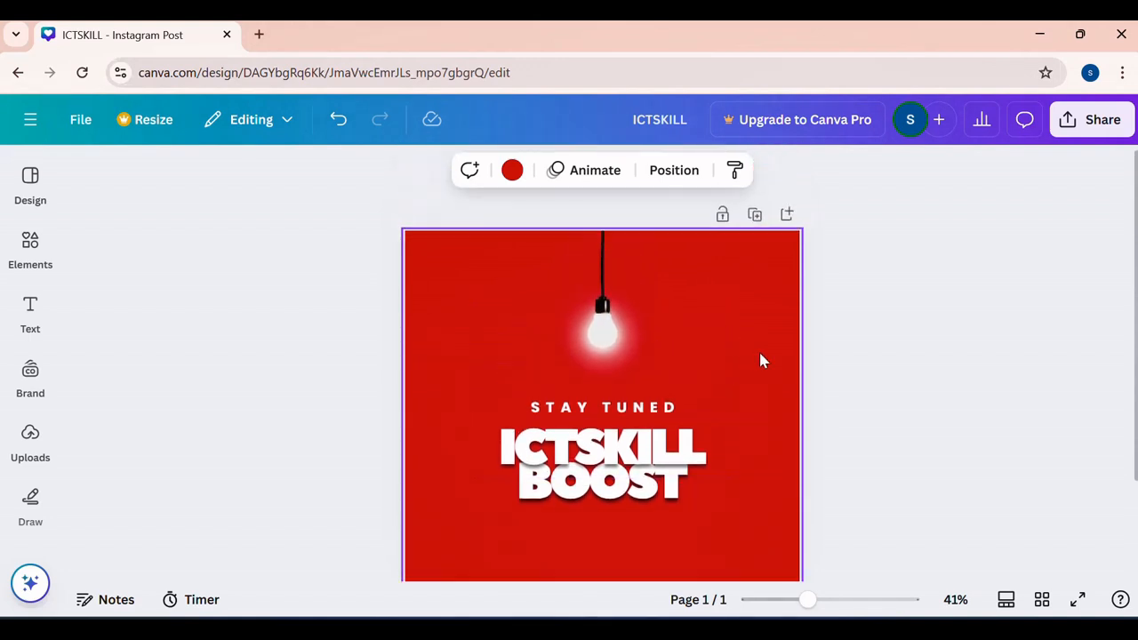
click(32, 239)
click(35, 203)
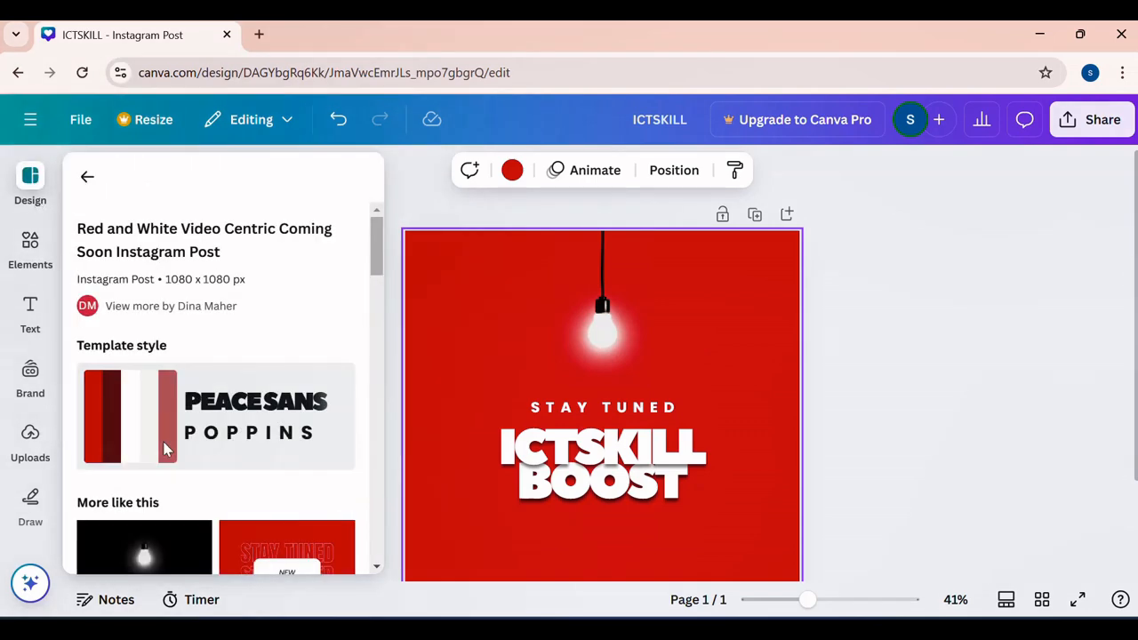
scroll(160, 400, down, 5)
scroll(174, 453, down, 3)
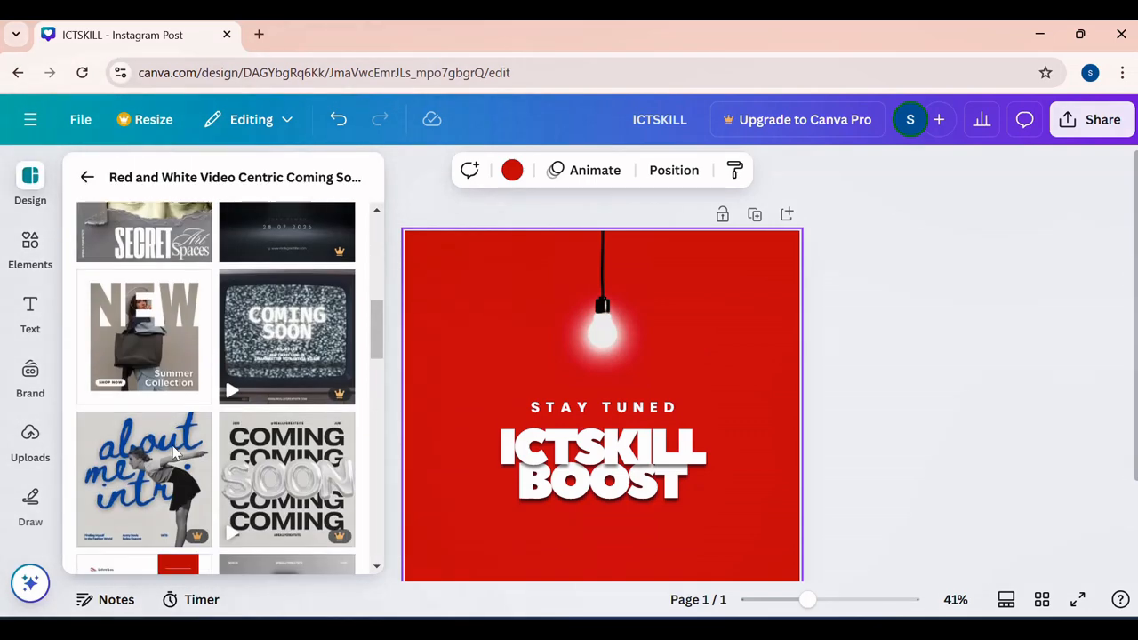
scroll(211, 451, up, 3)
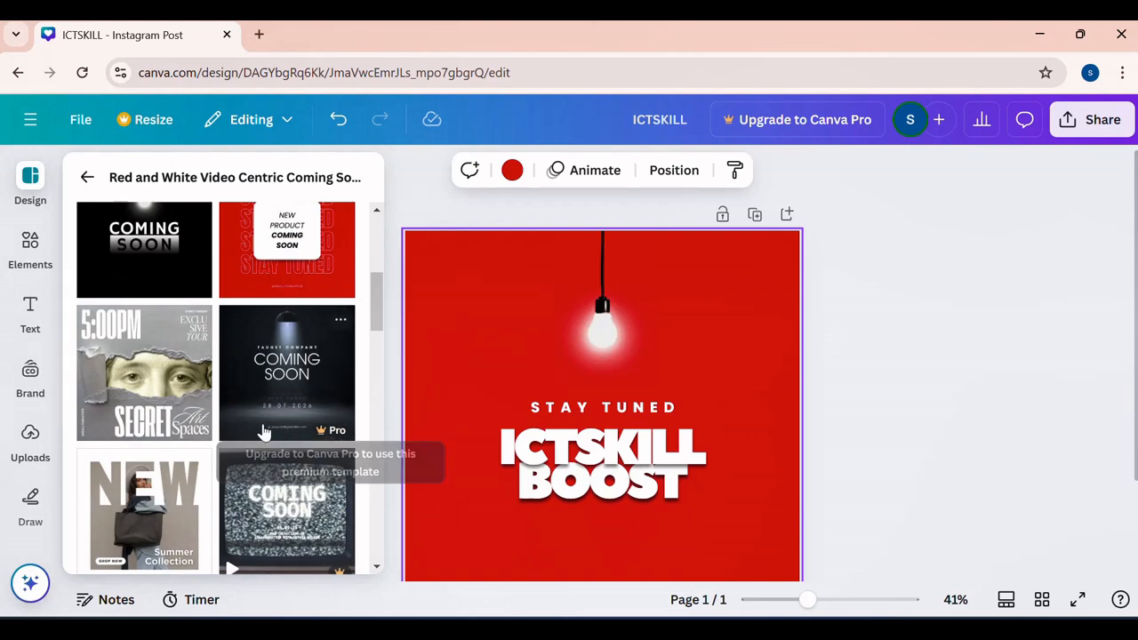
scroll(262, 431, down, 2)
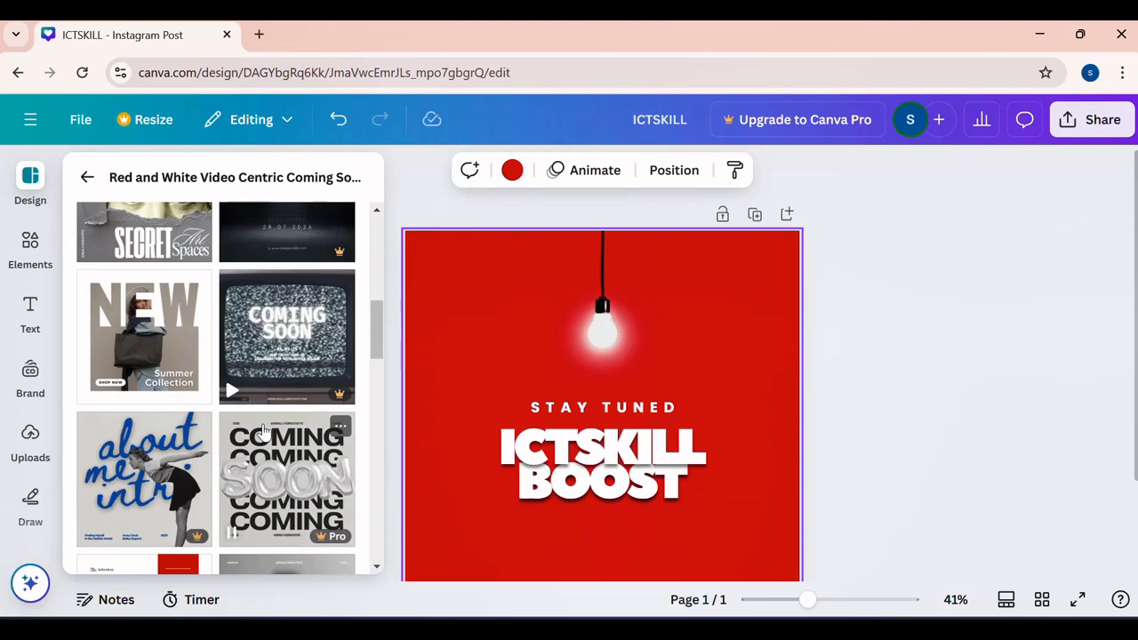
scroll(181, 378, down, 3)
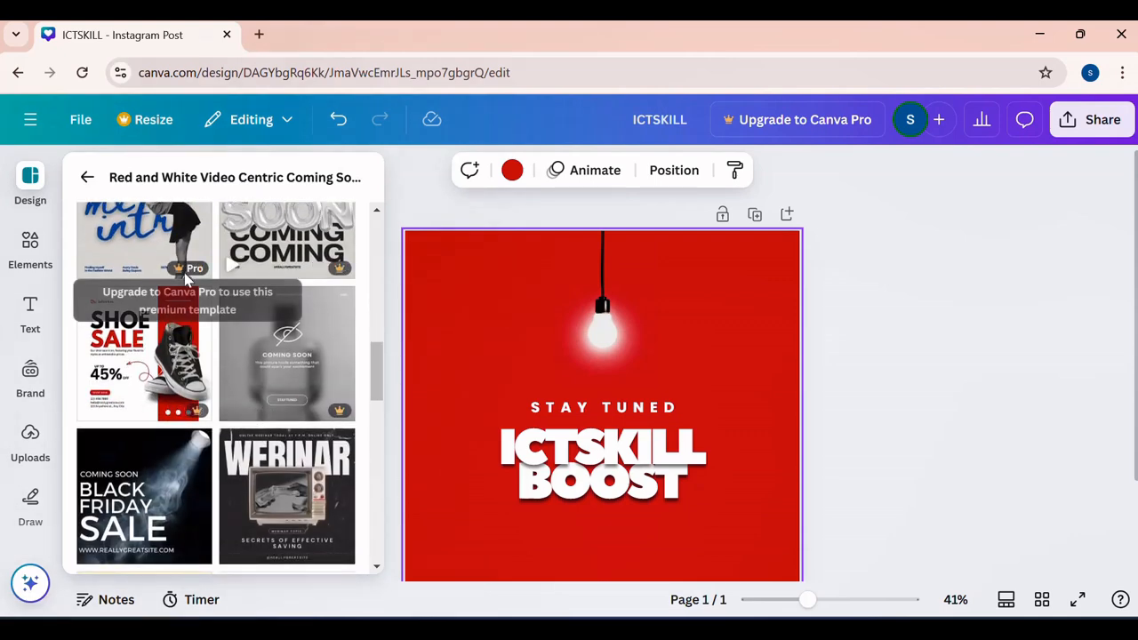
scroll(258, 355, down, 2)
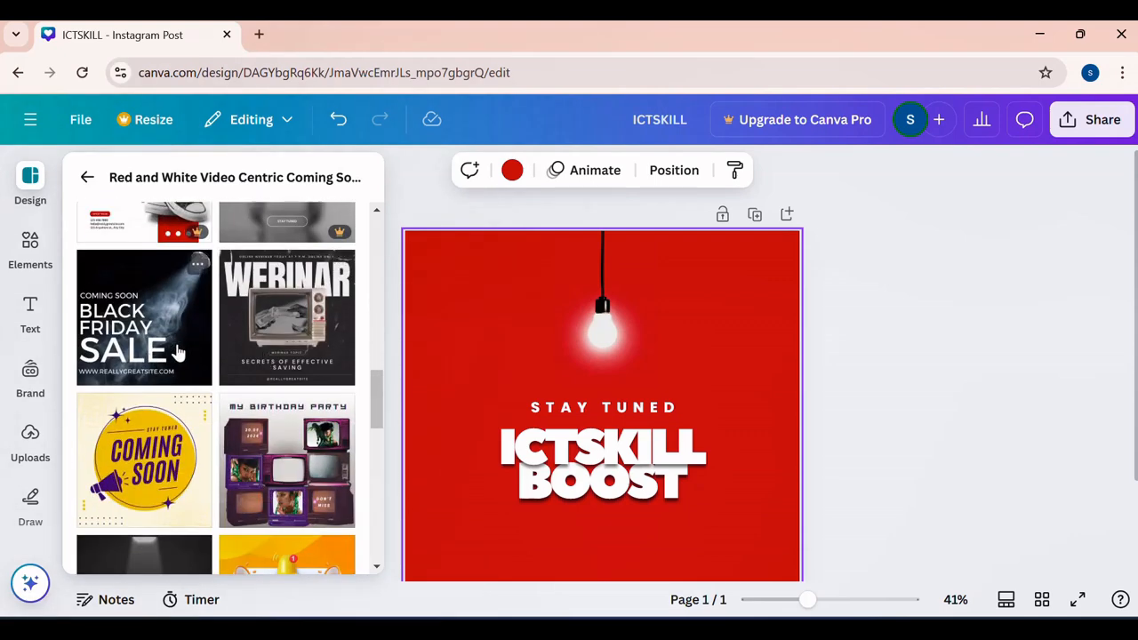
- Undo the headline text changes and the applied red light bulb template, back to the blank page
scroll(460, 403, down, 2)
scroll(460, 404, up, 1)
scroll(459, 404, up, 1)
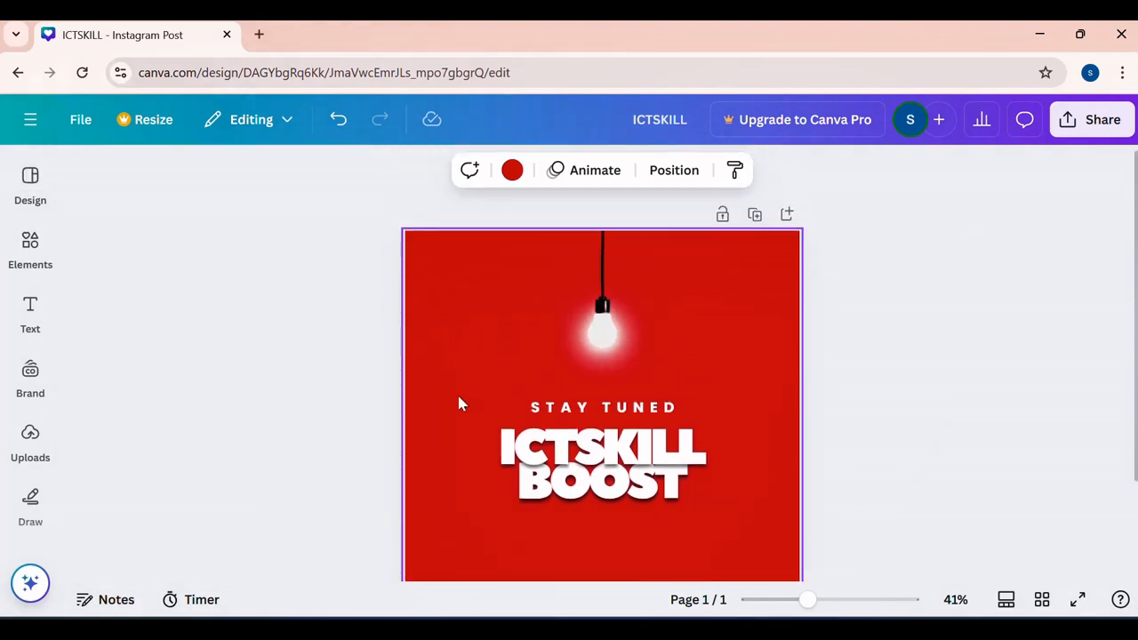
key(ctrl+z)
key(ctrl+z)
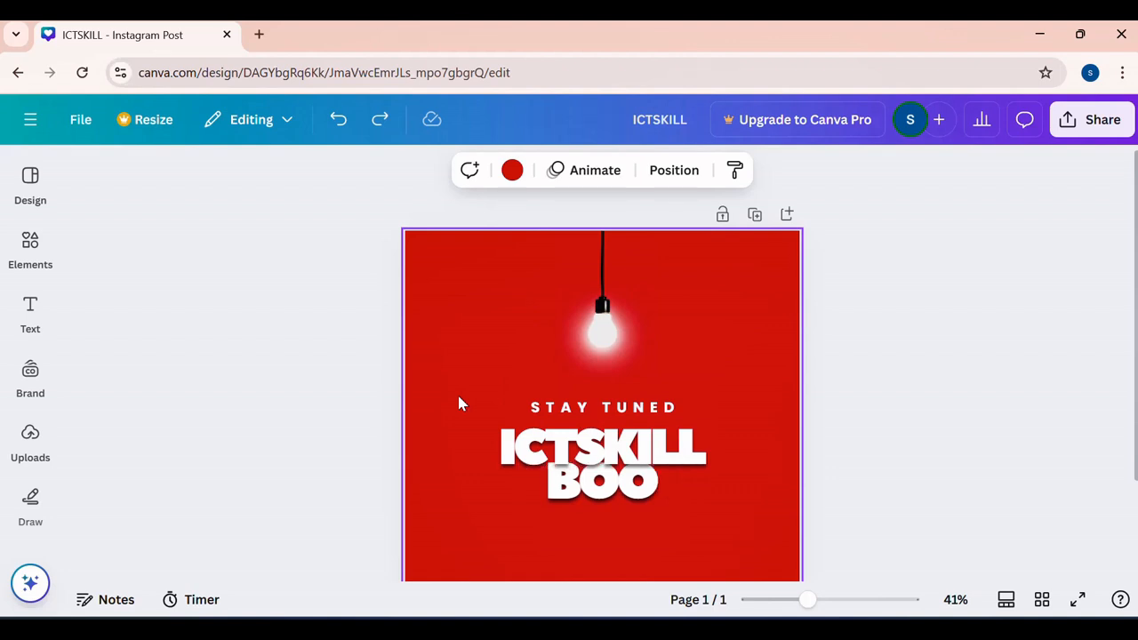
click(339, 119)
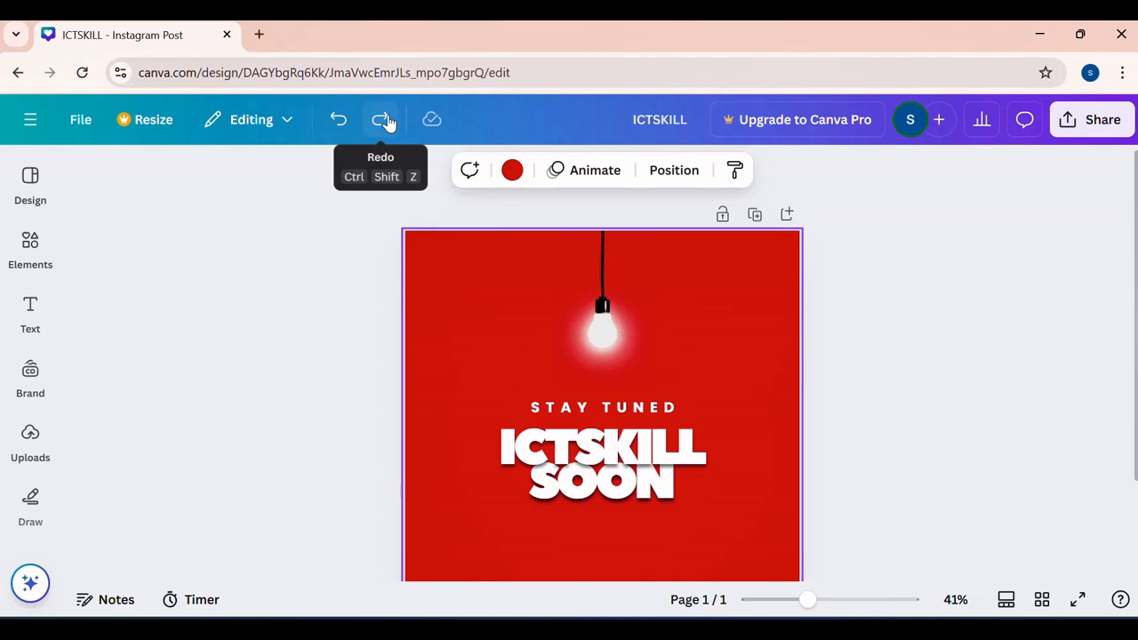
click(340, 120)
click(339, 120)
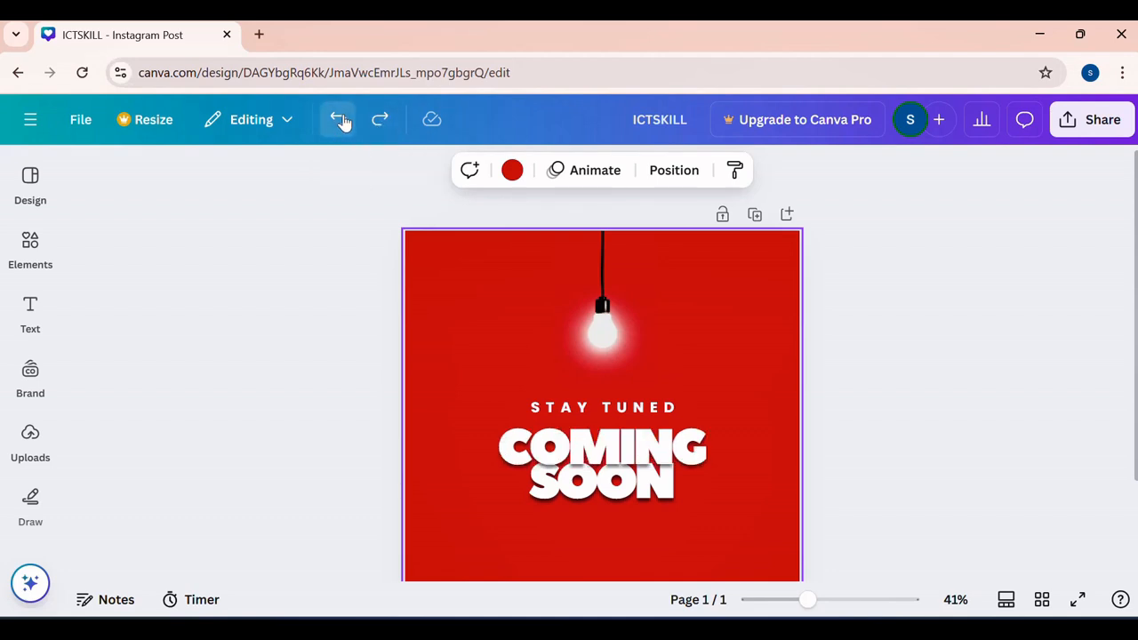
scroll(563, 370, down, 1)
scroll(564, 369, up, 1)
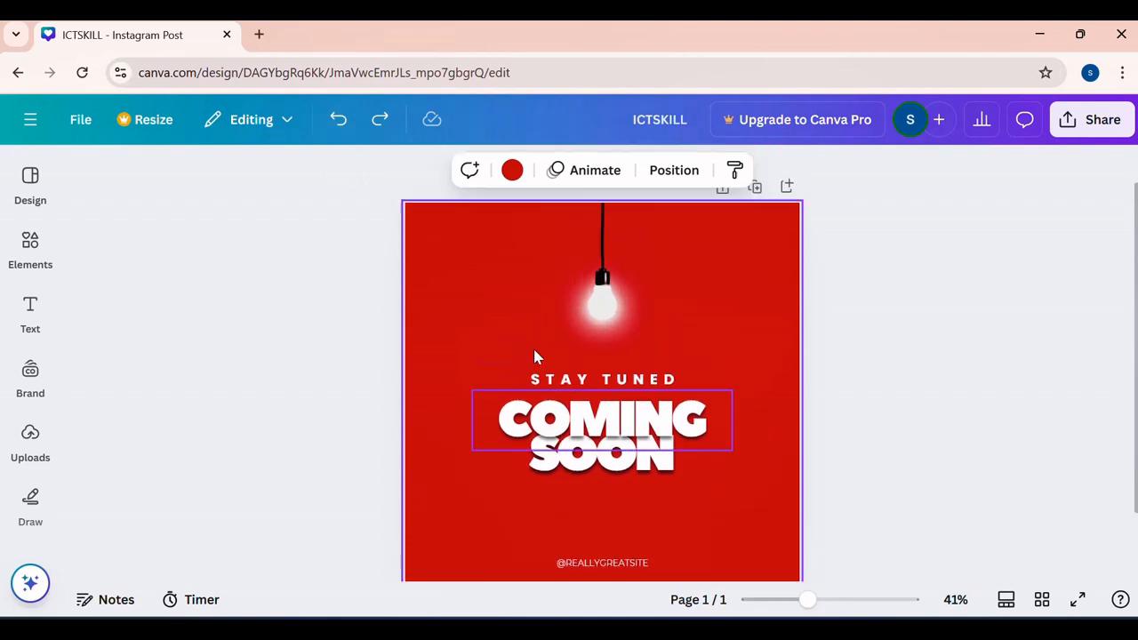
click(334, 130)
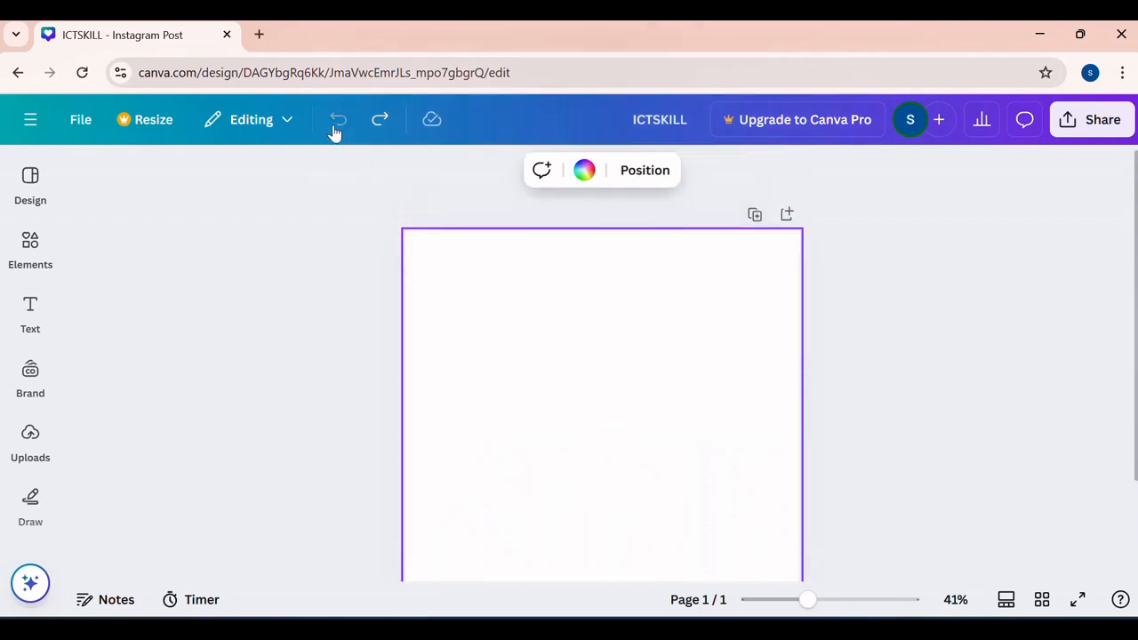
- Reopen the design templates and go back from the similar designs to the full template list
scroll(571, 332, down, 1)
scroll(572, 331, up, 1)
click(31, 182)
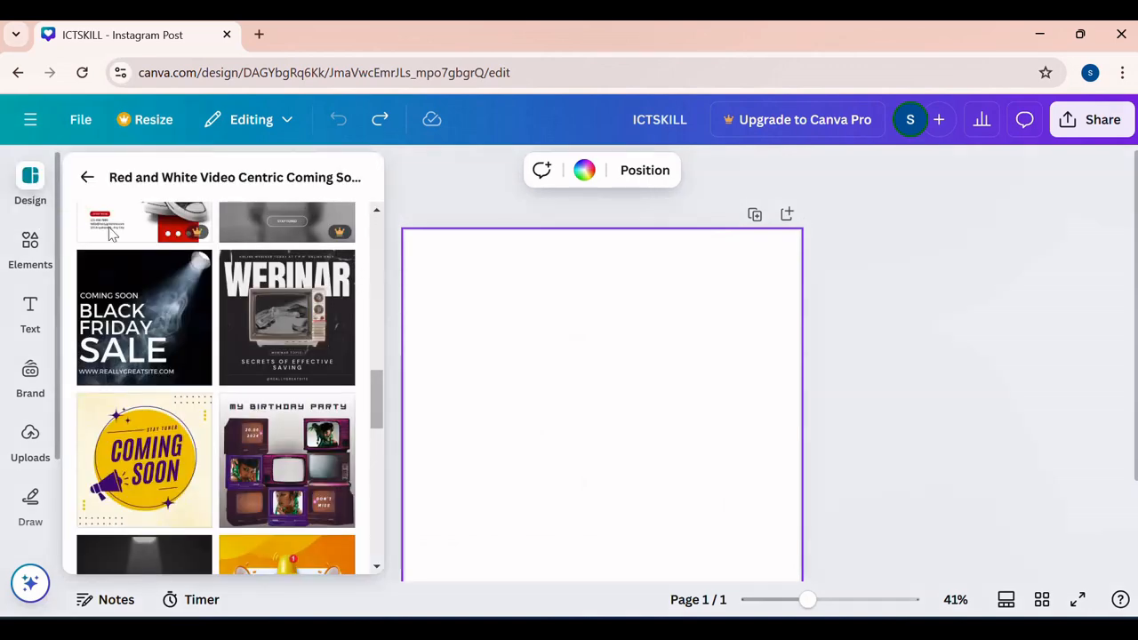
scroll(267, 278, down, 1)
scroll(268, 277, down, 10)
scroll(269, 277, up, 15)
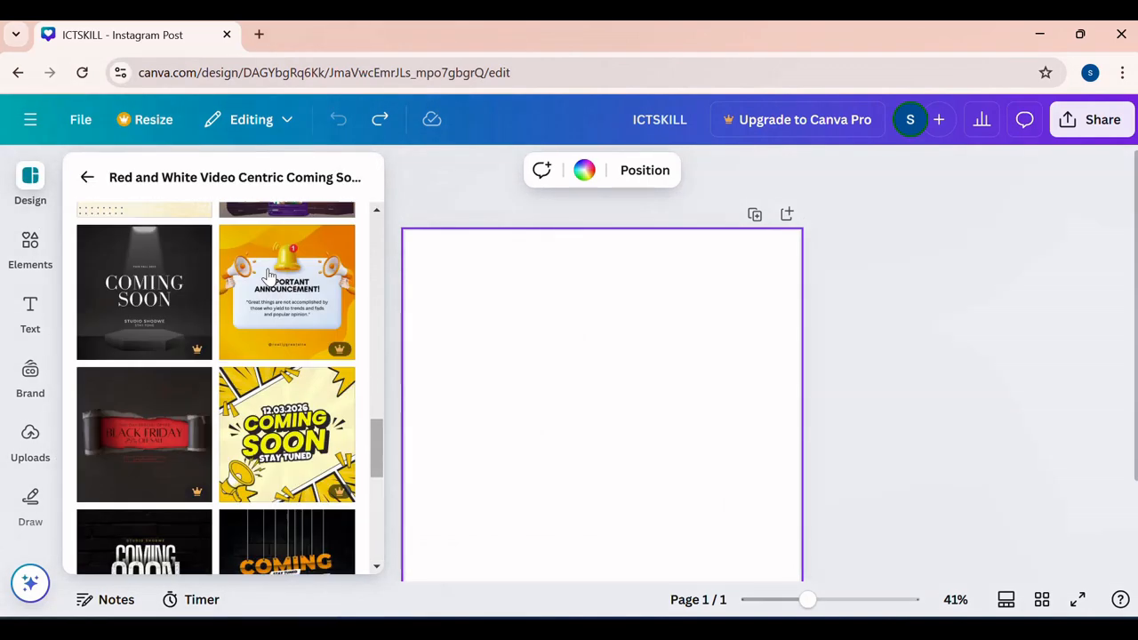
scroll(268, 277, up, 4)
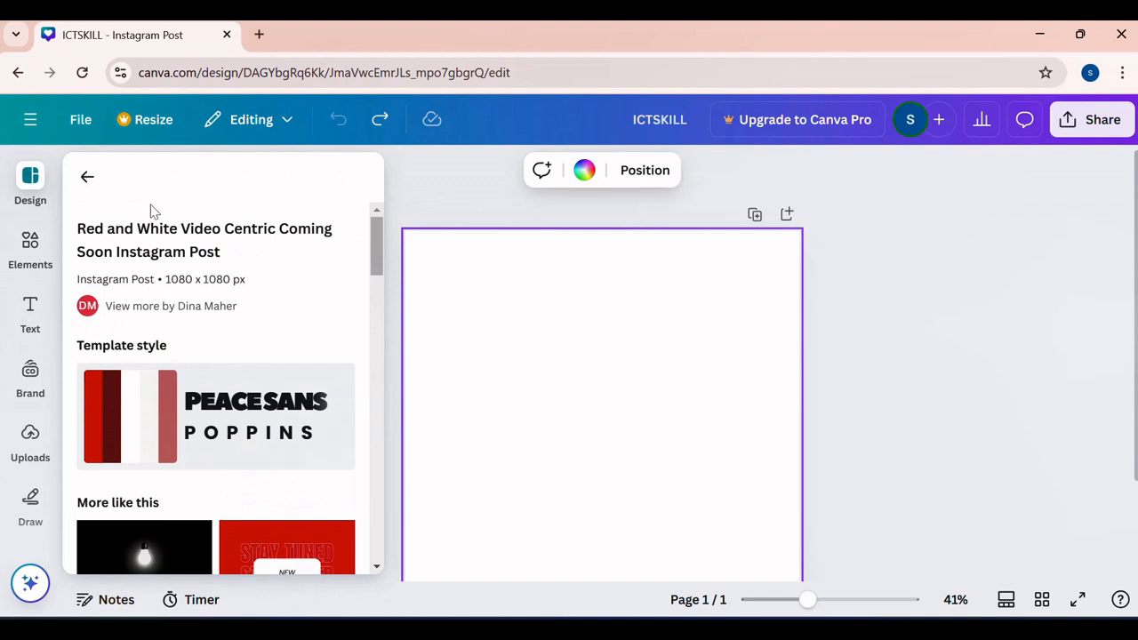
click(88, 179)
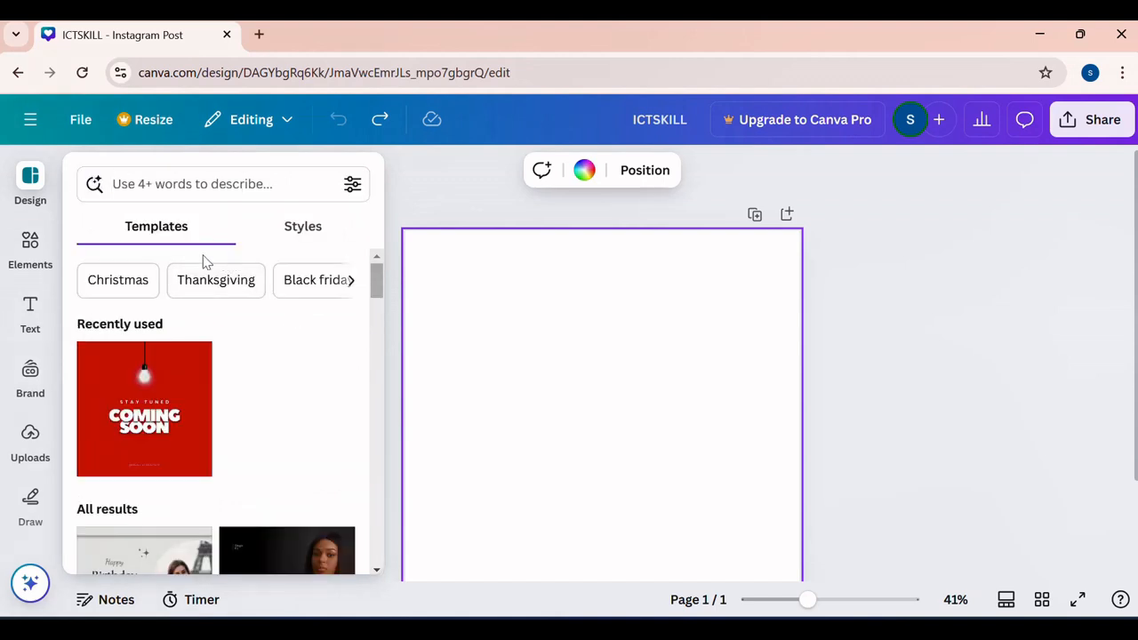
- Go through the suggested template categories and filter the templates by "New year"
click(349, 283)
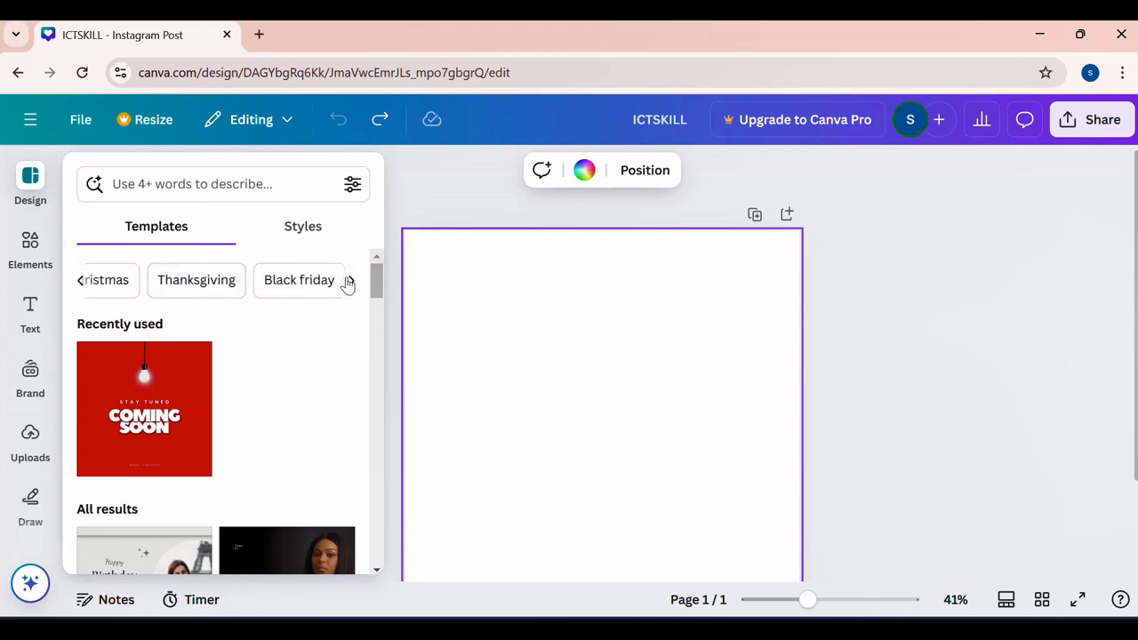
click(346, 283)
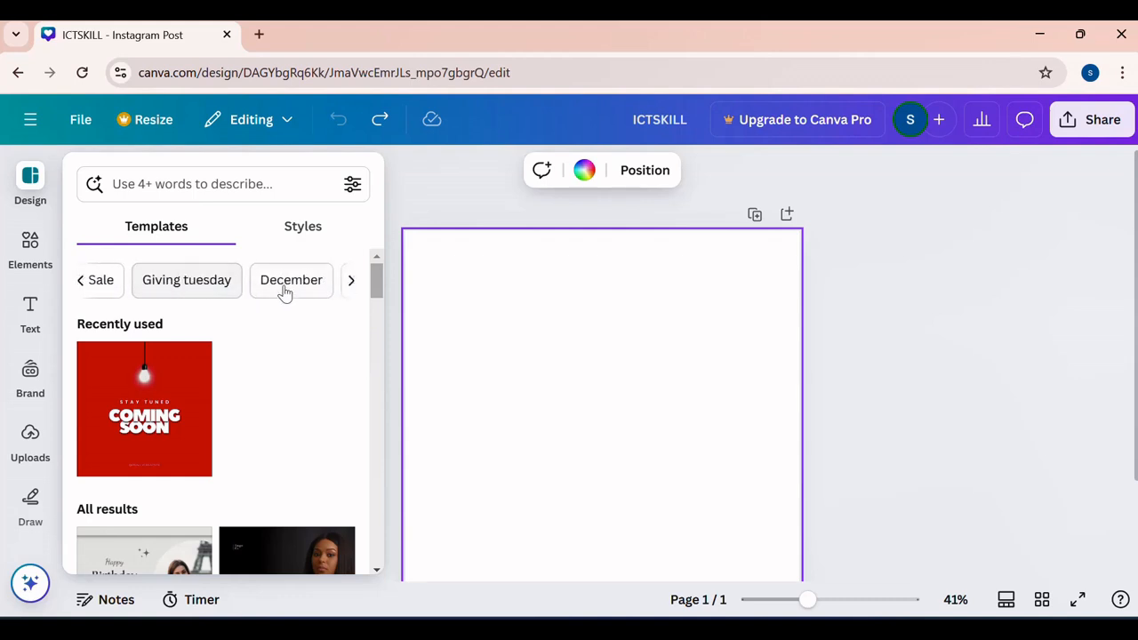
click(345, 284)
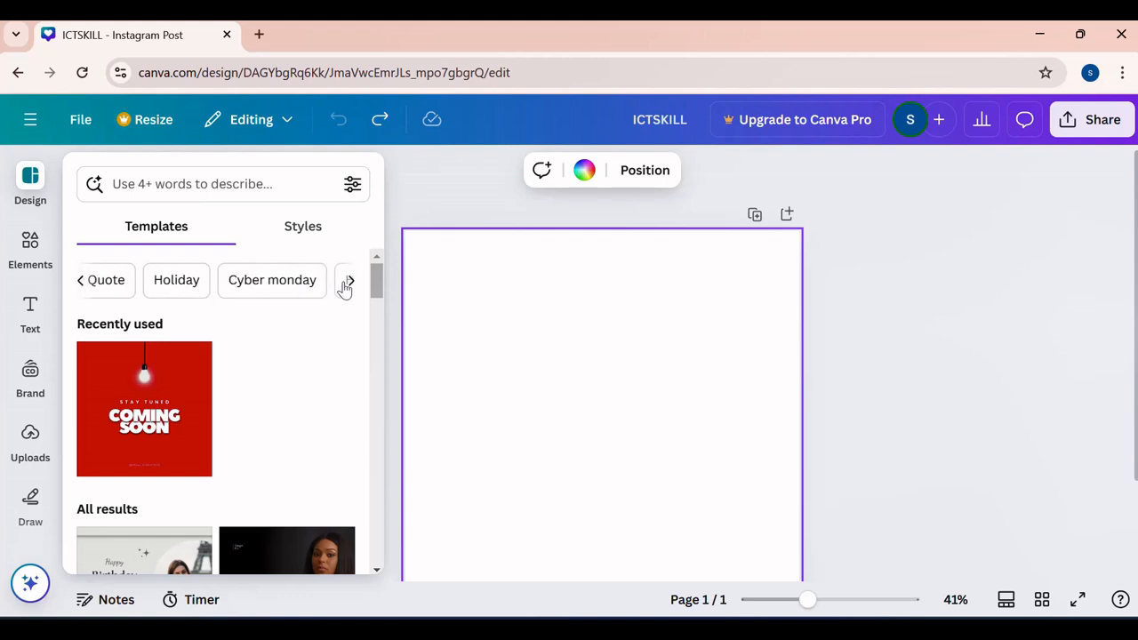
click(352, 286)
click(264, 283)
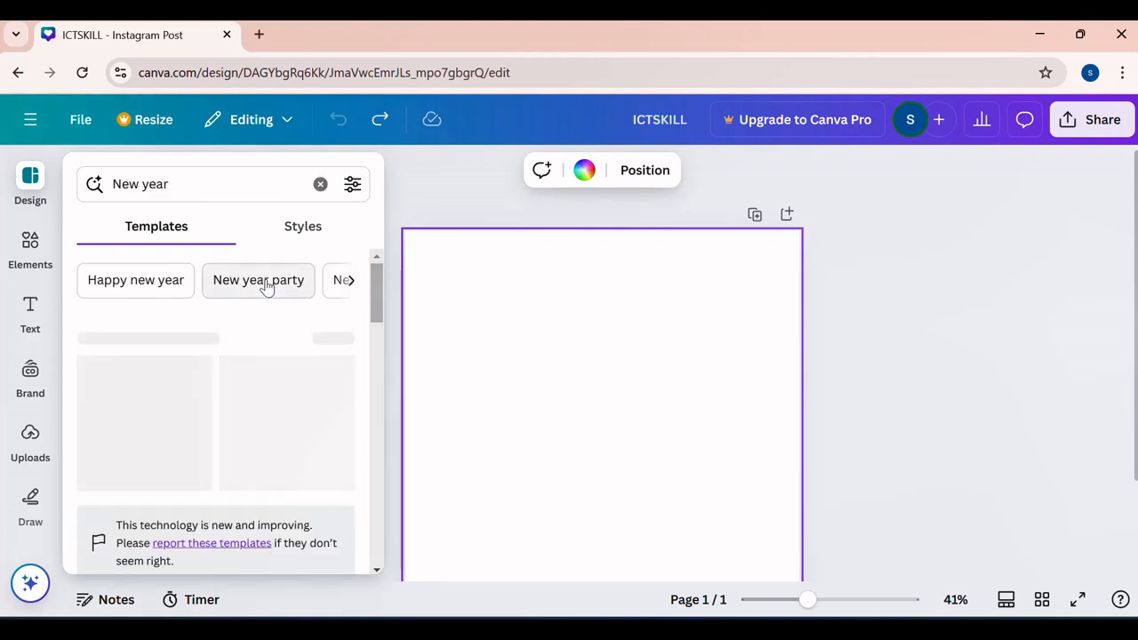
- Apply the dark green "Christmas Sale" template from the New year results to the blank page
scroll(296, 320, down, 1)
scroll(296, 320, up, 1)
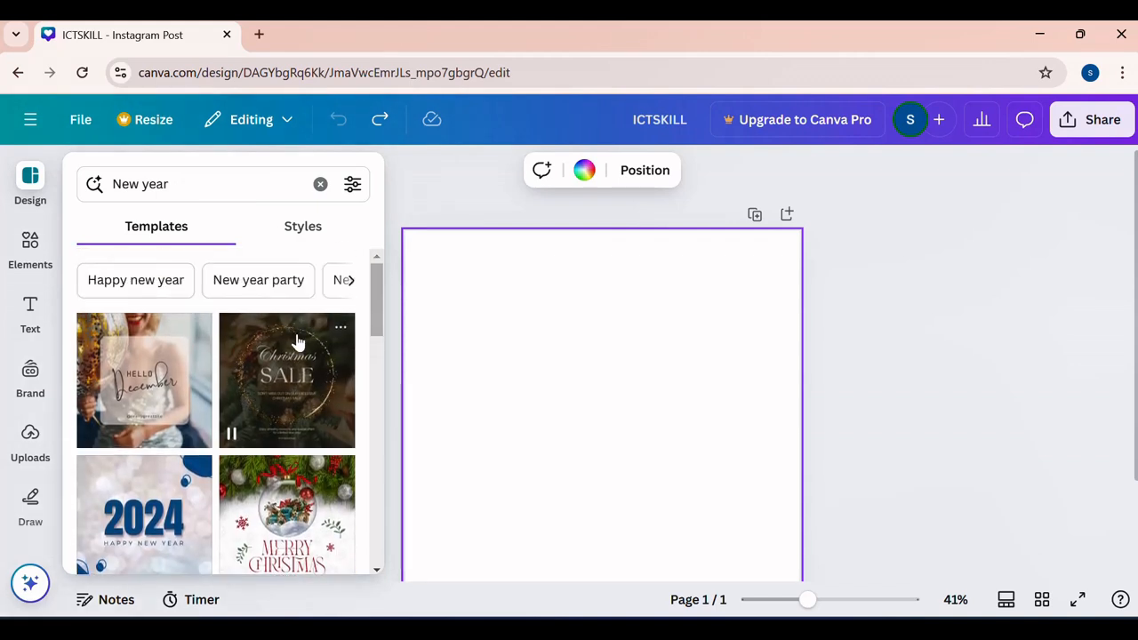
drag(298, 356, 516, 301)
scroll(637, 377, down, 2)
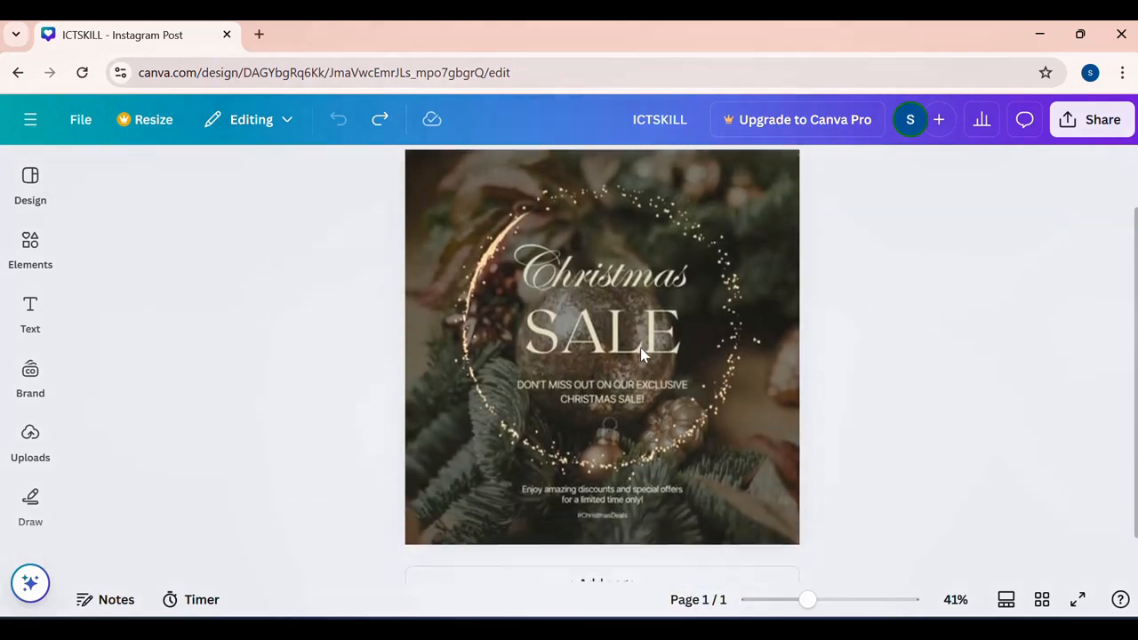
- Replace the "Christmas" heading with a first name and widen its text box so the name fits on one line
click(620, 267)
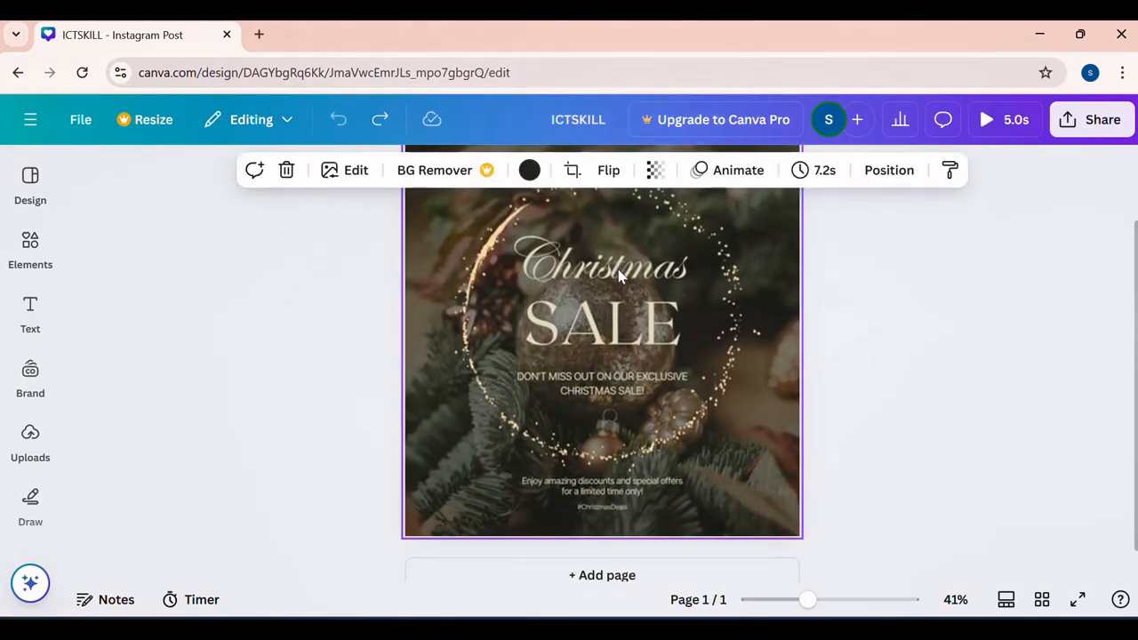
click(620, 271)
double_click(620, 270)
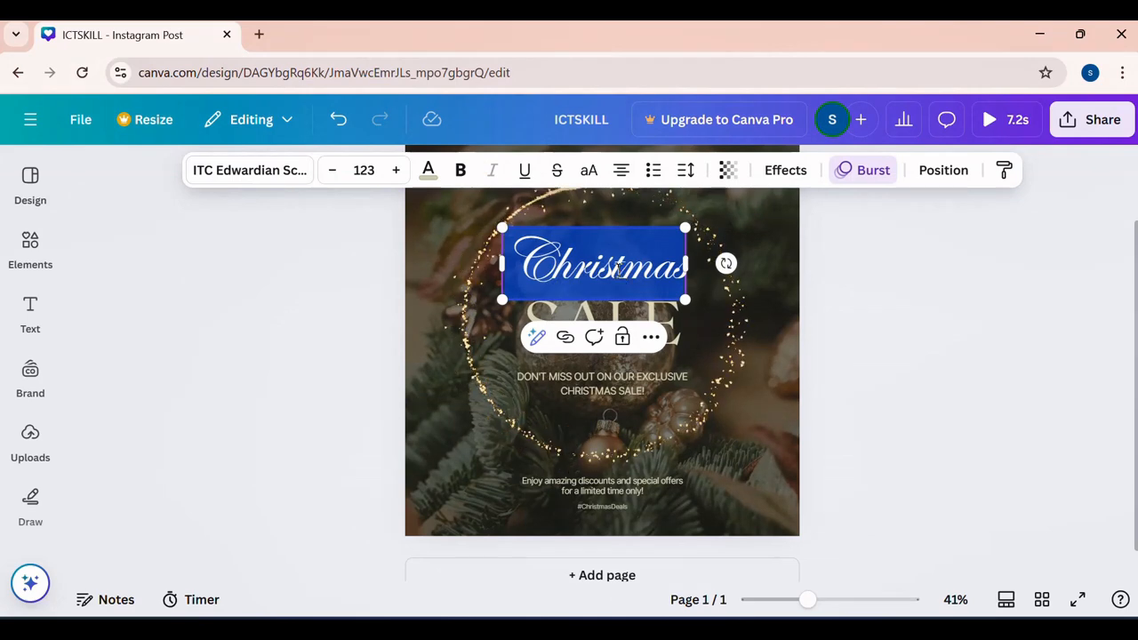
text(IVAN)
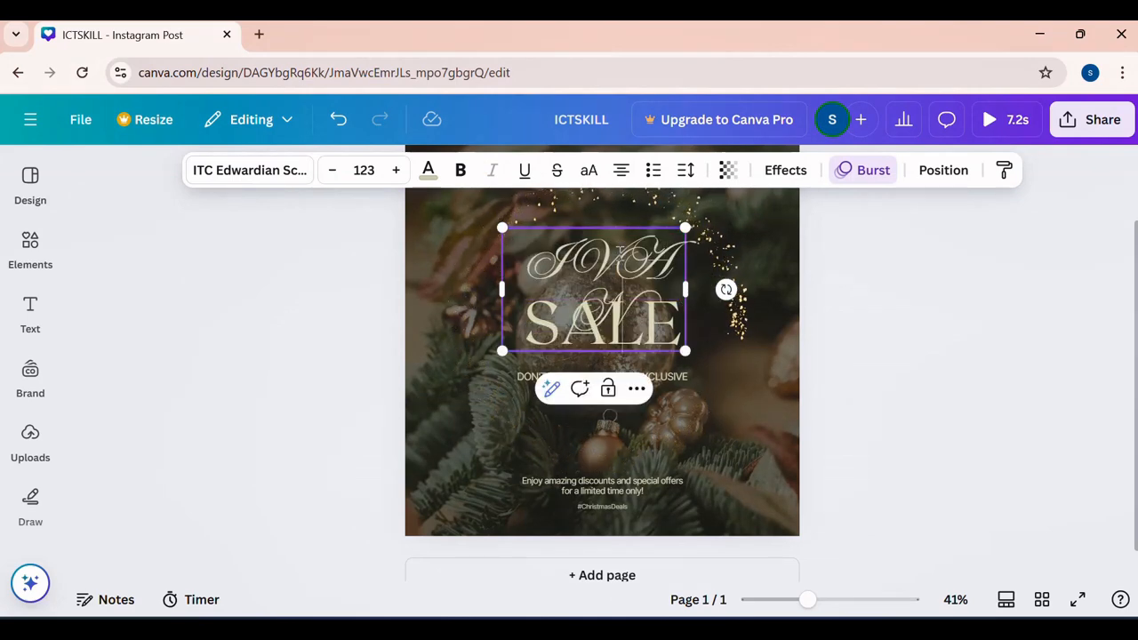
key(BackSpace)
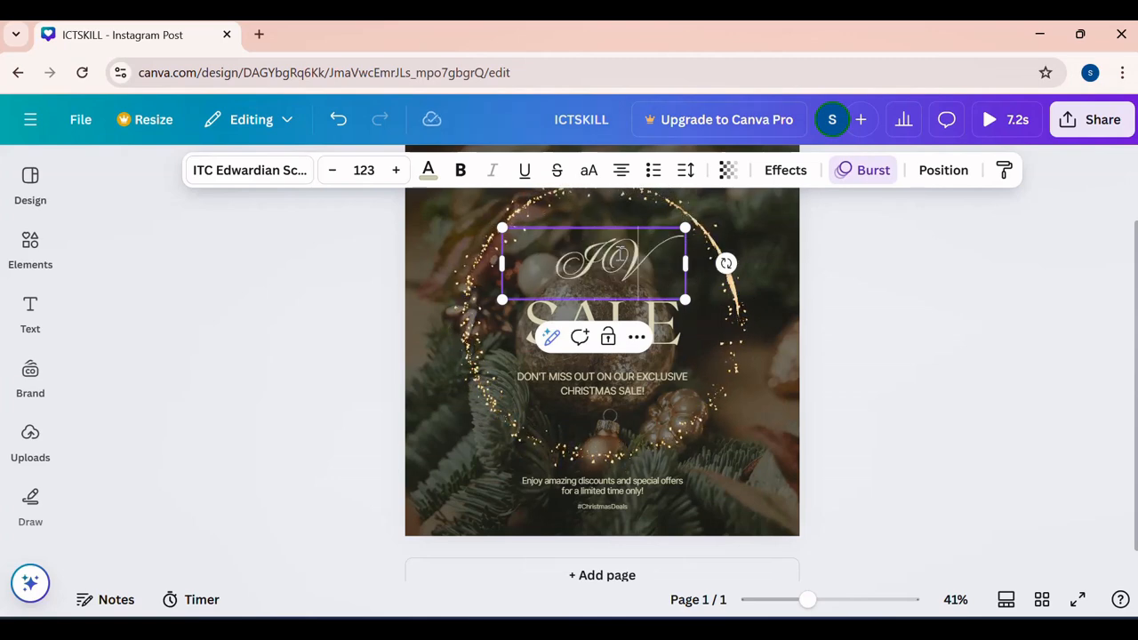
text(AN)
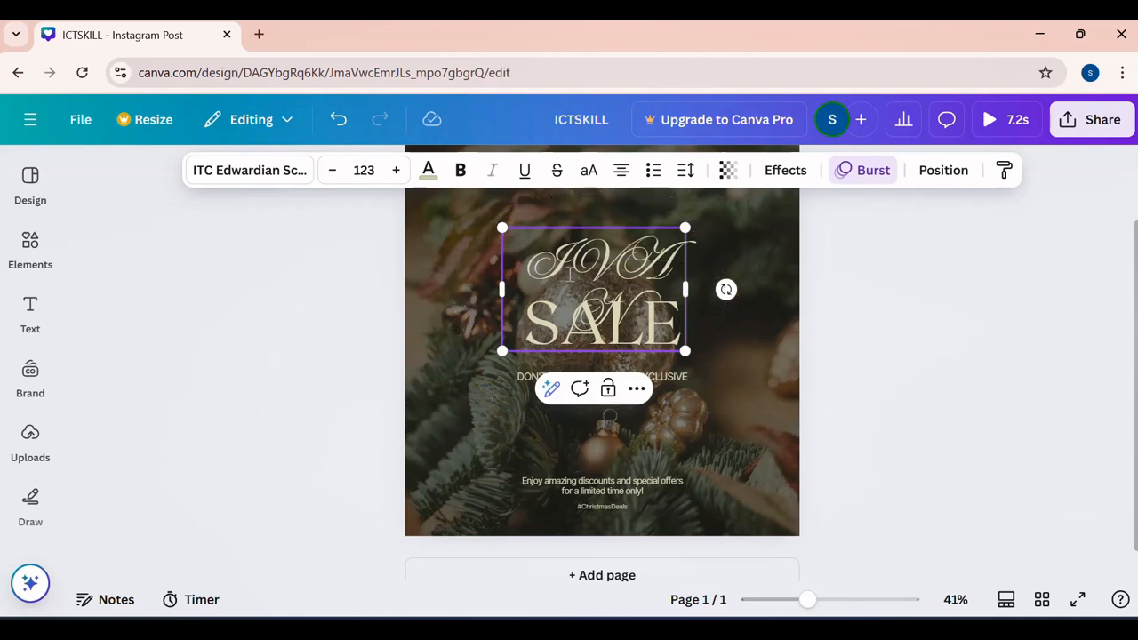
drag(687, 295, 747, 296)
- Replace the heading word "SALE" with "ICT"
click(593, 320)
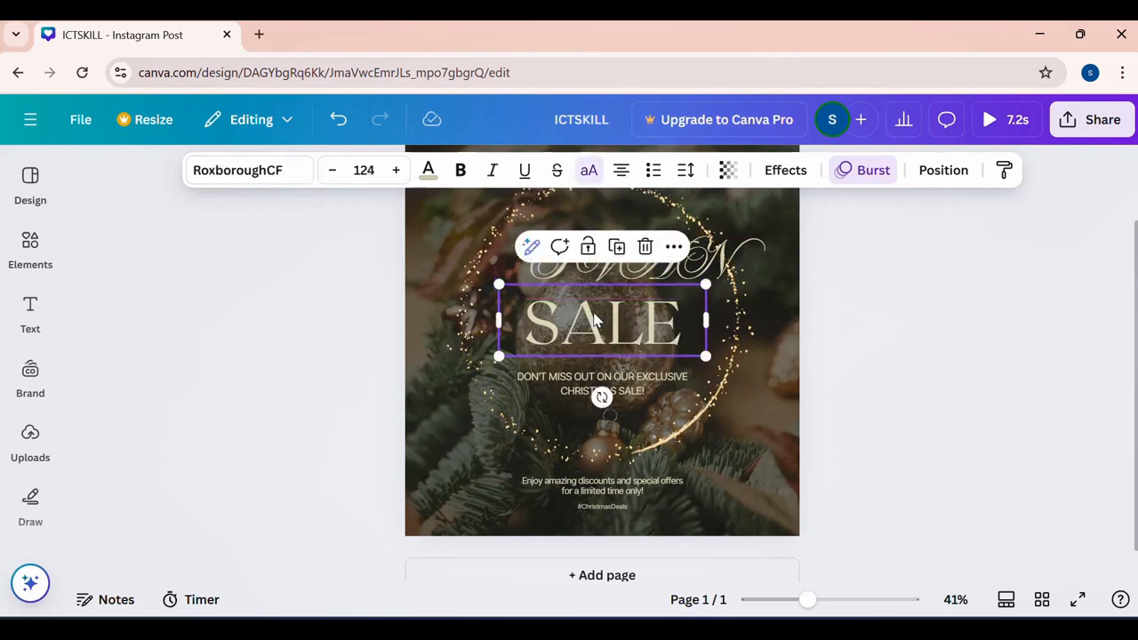
double_click(590, 313)
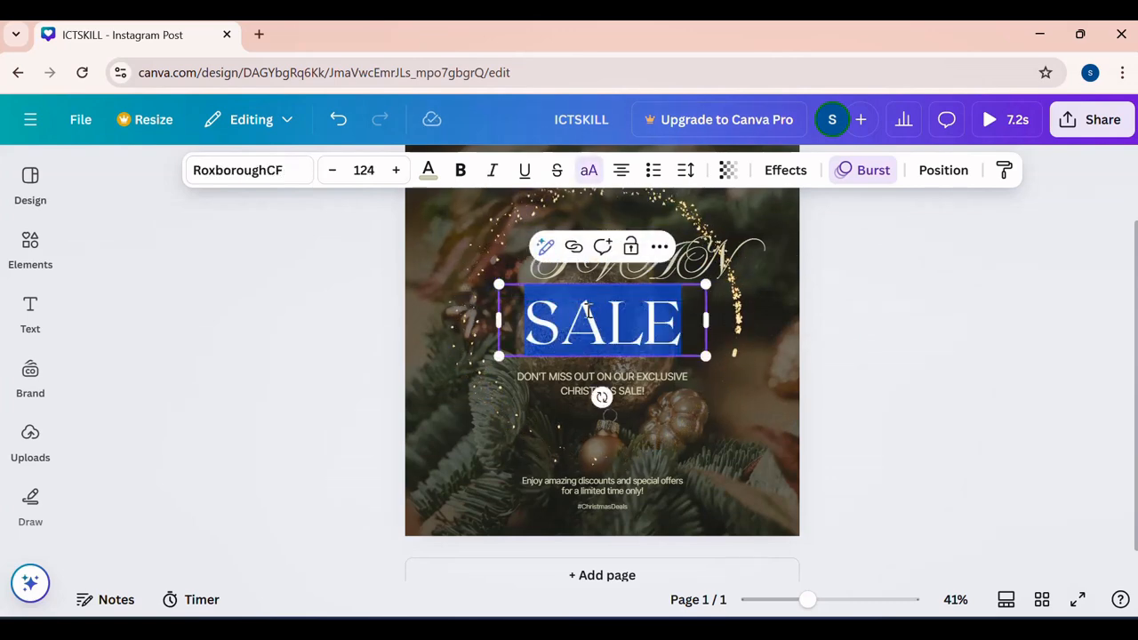
text(ICT)
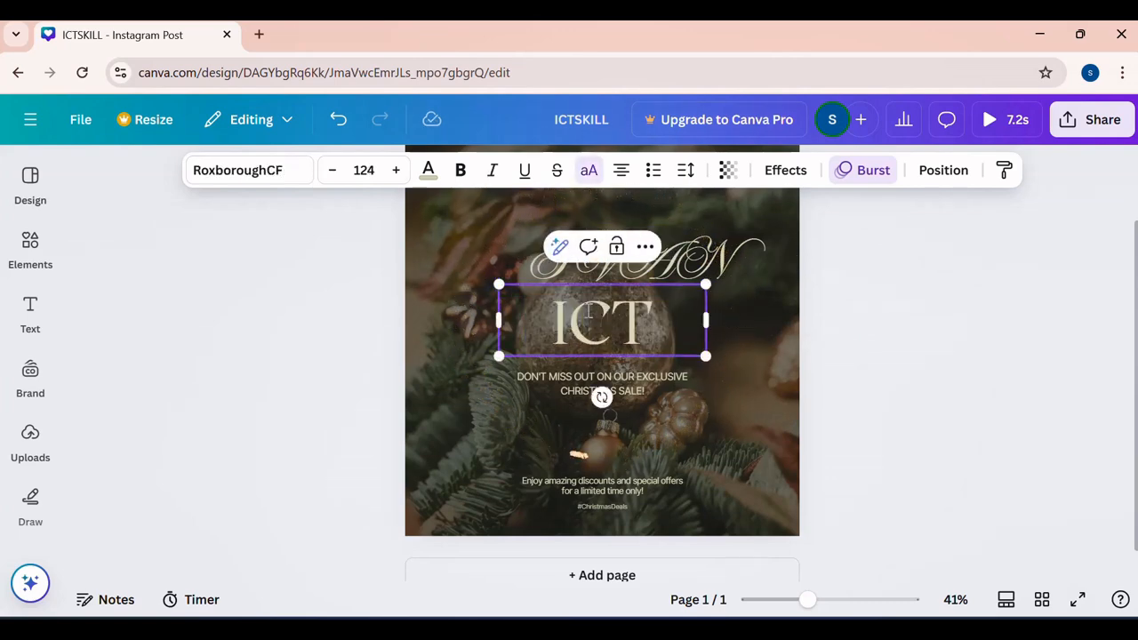
click(773, 344)
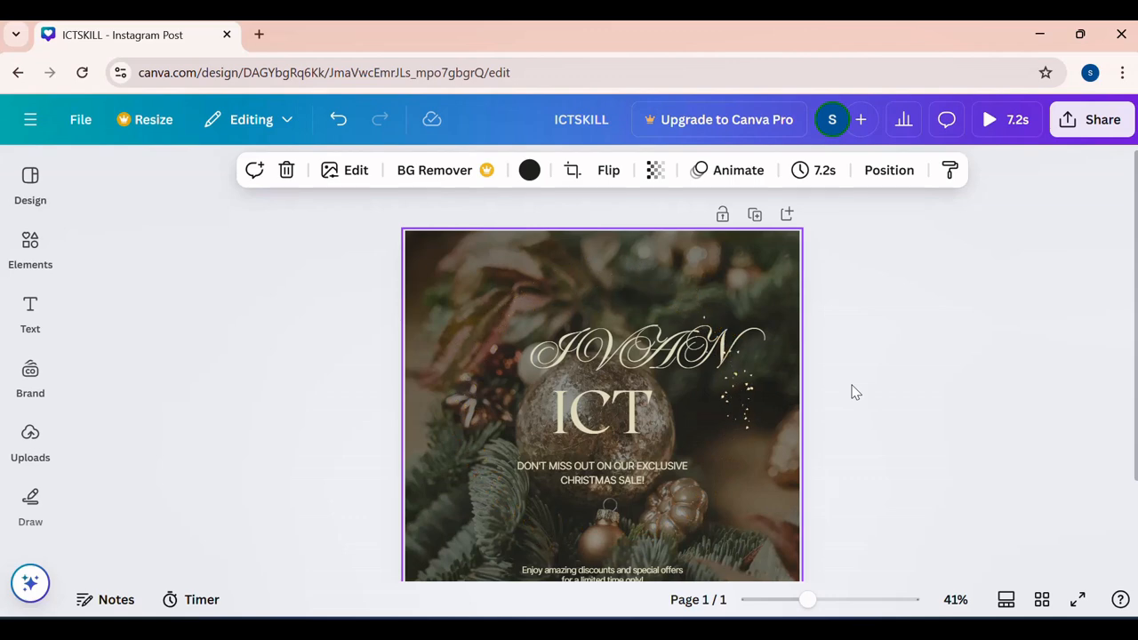
- Undo both heading edits and the applied Christmas Sale template
scroll(851, 392, down, 3)
scroll(852, 392, up, 2)
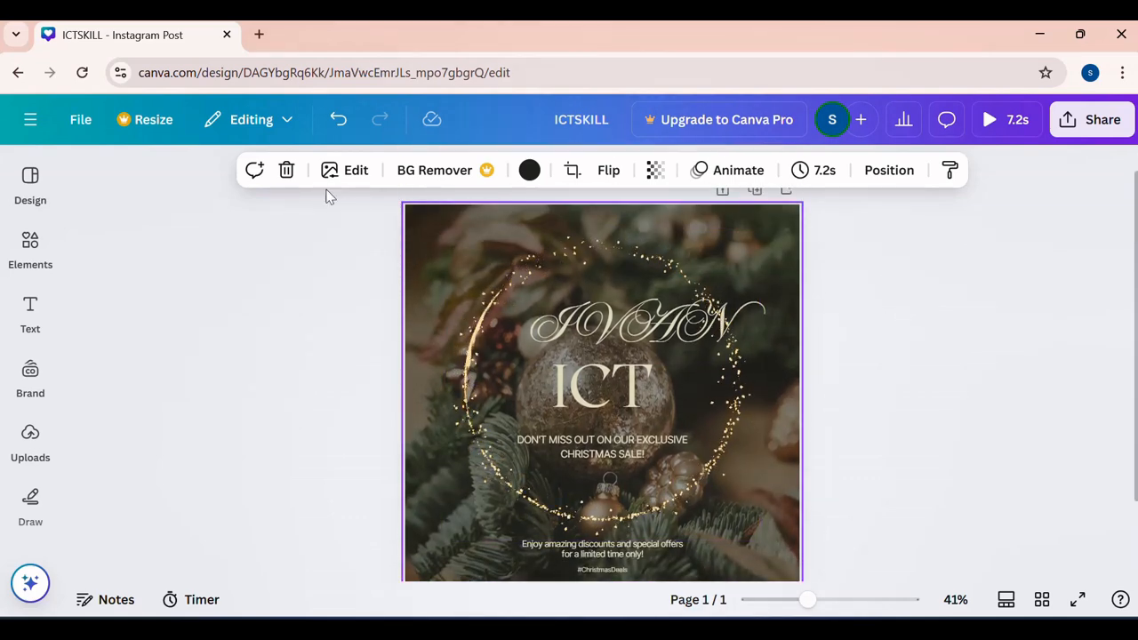
click(343, 123)
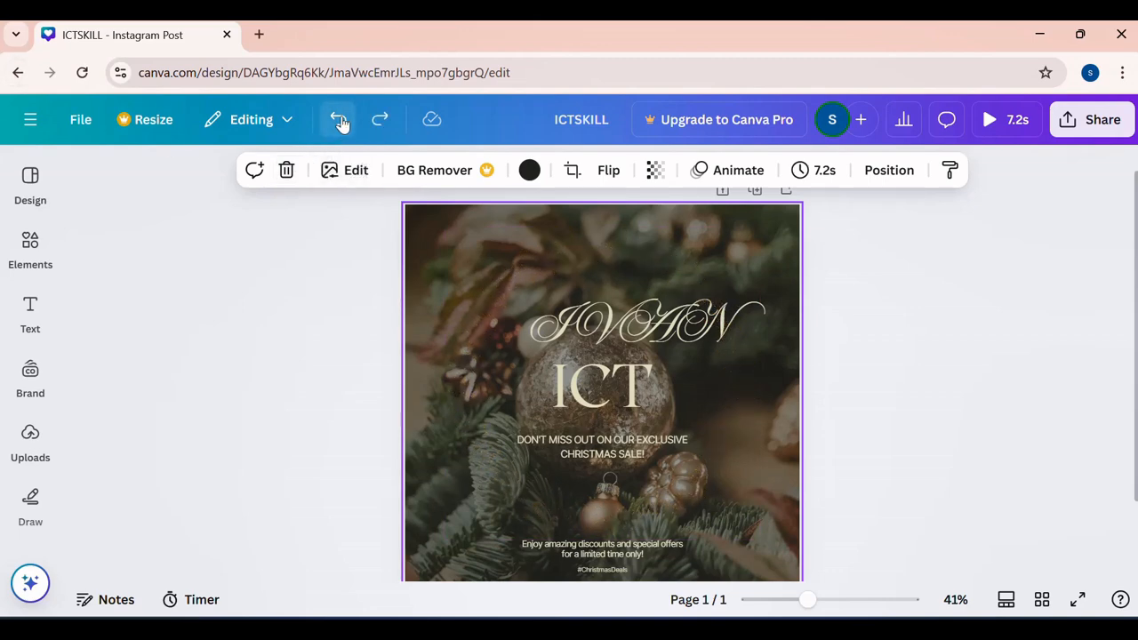
click(342, 124)
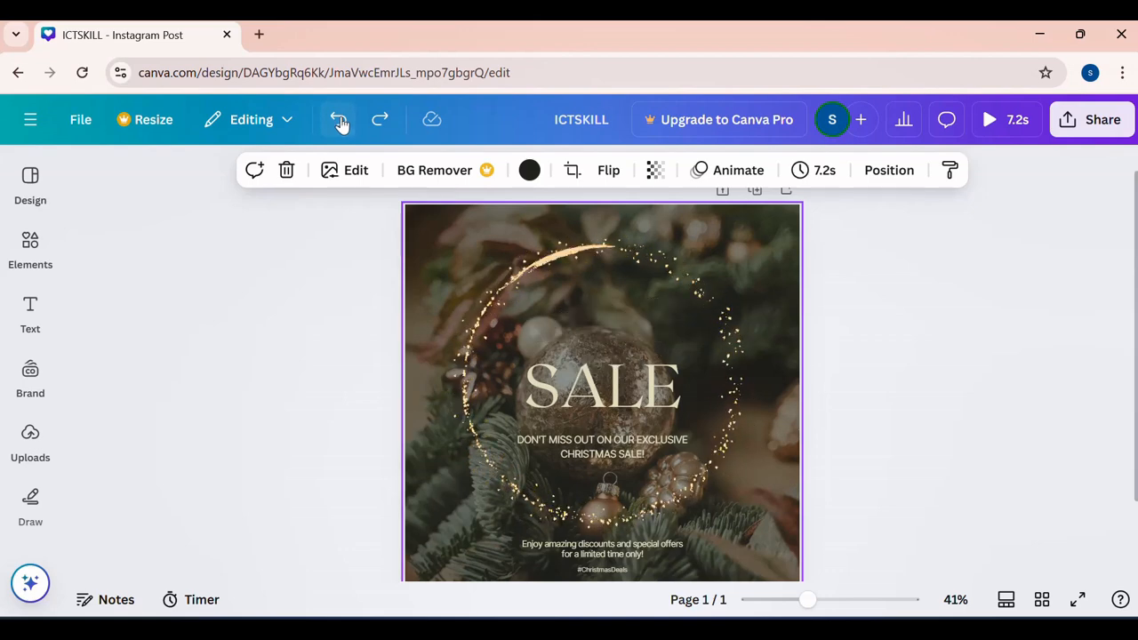
click(342, 124)
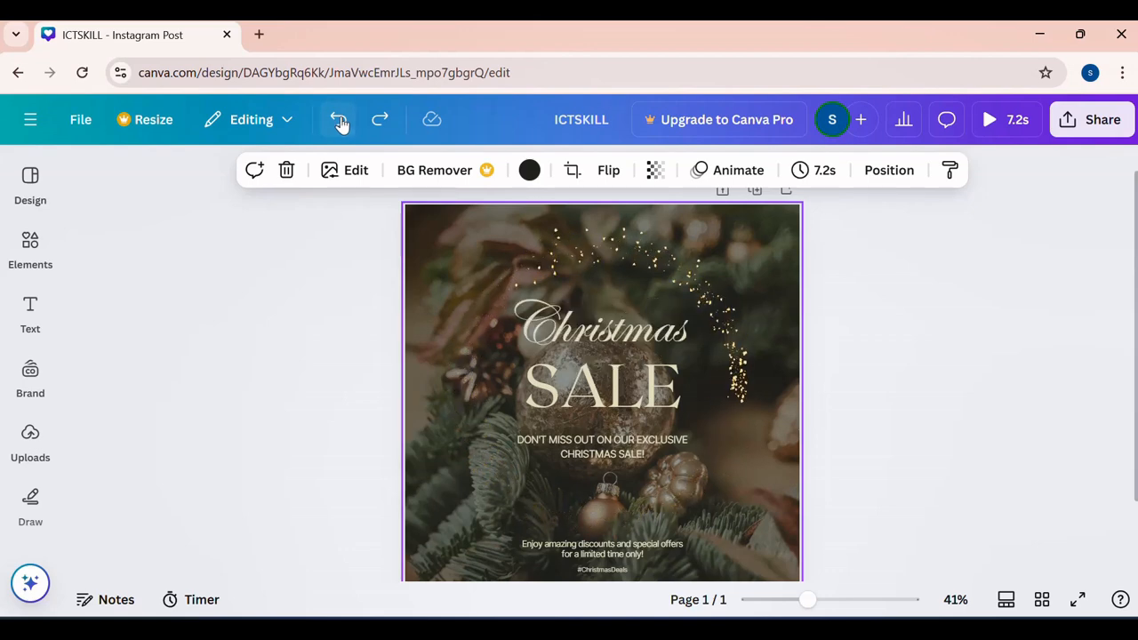
click(342, 124)
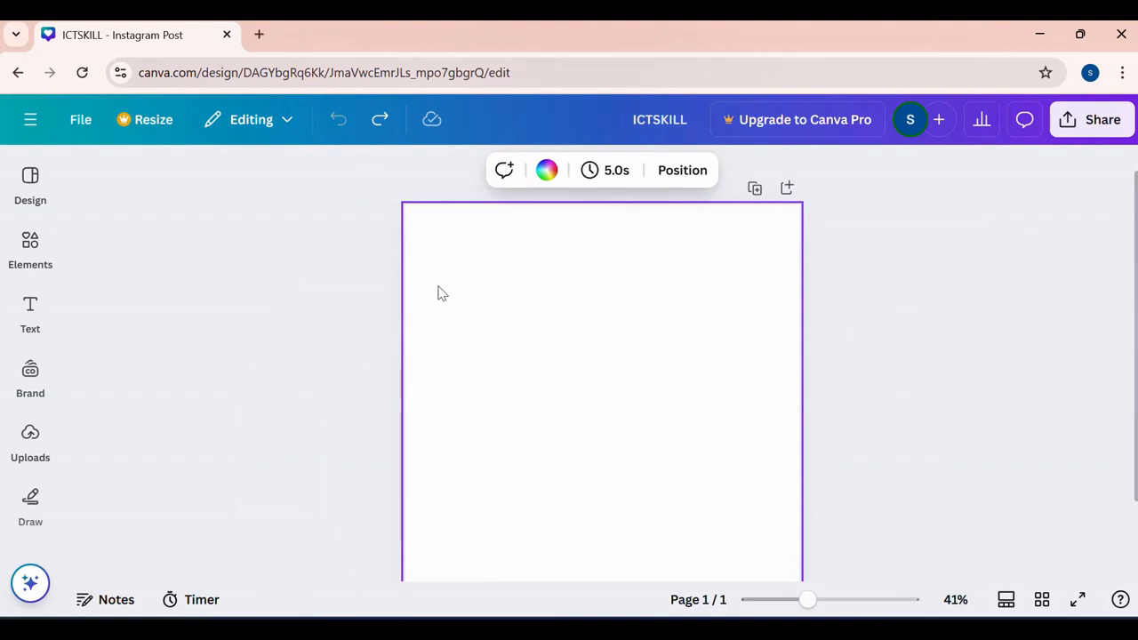
- Check the design styles for "New year" and browse further through the New year templates
click(11, 201)
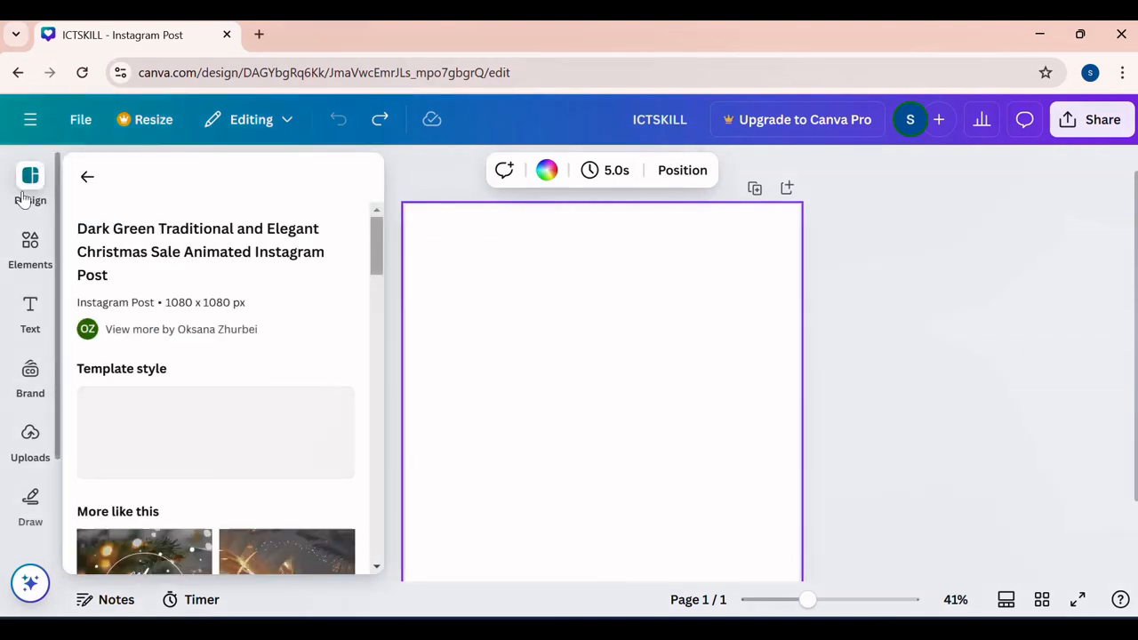
click(88, 179)
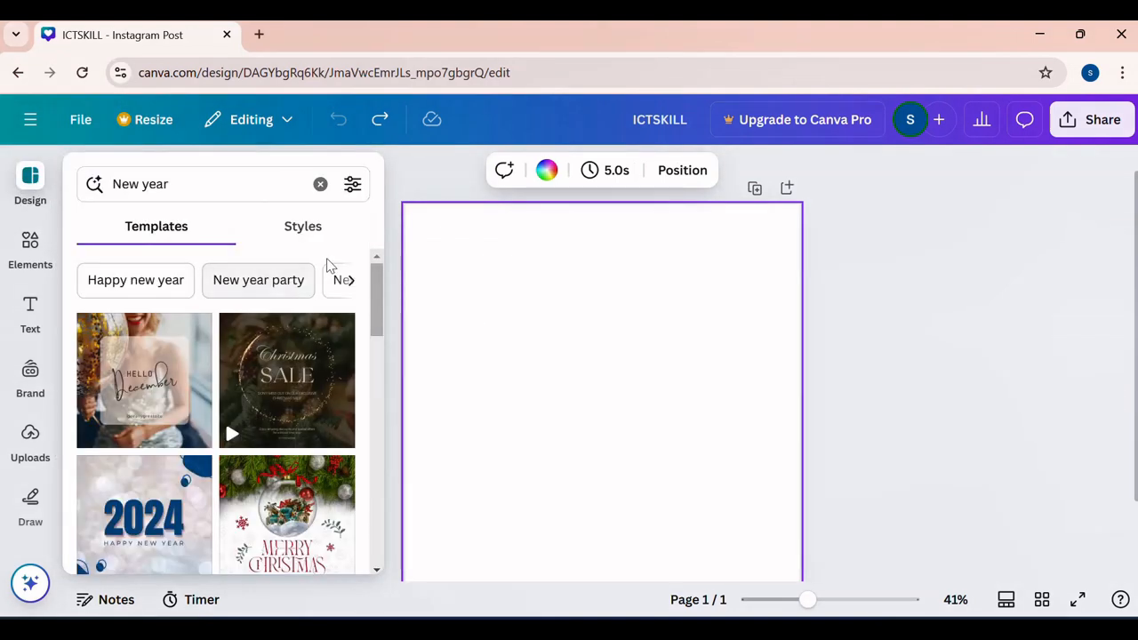
click(298, 233)
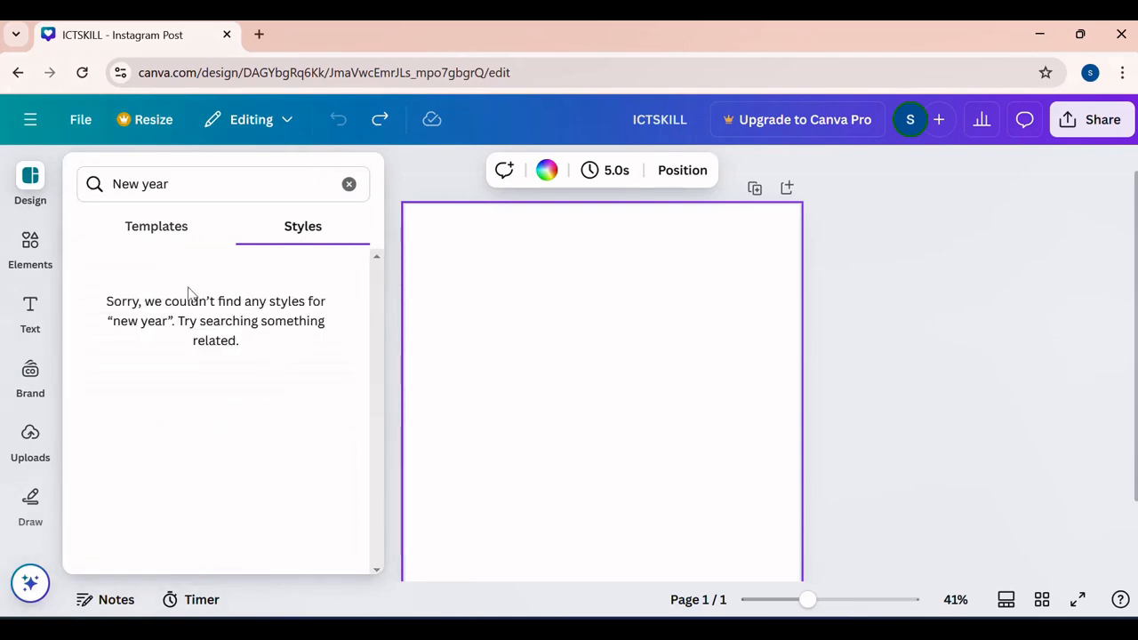
click(131, 233)
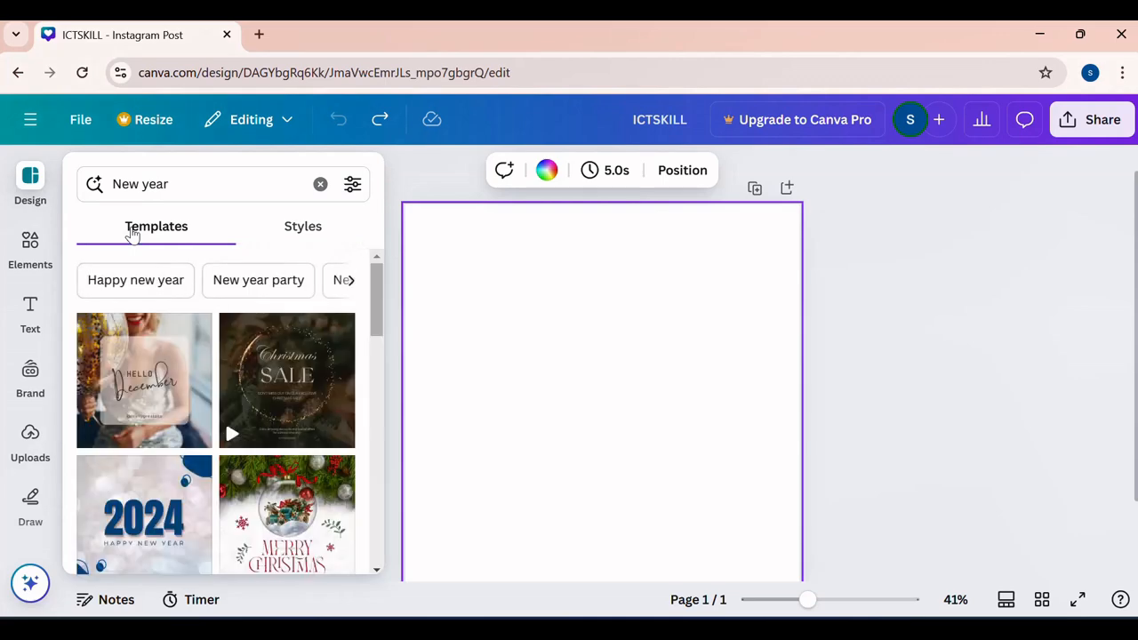
scroll(249, 400, down, 5)
scroll(249, 401, down, 10)
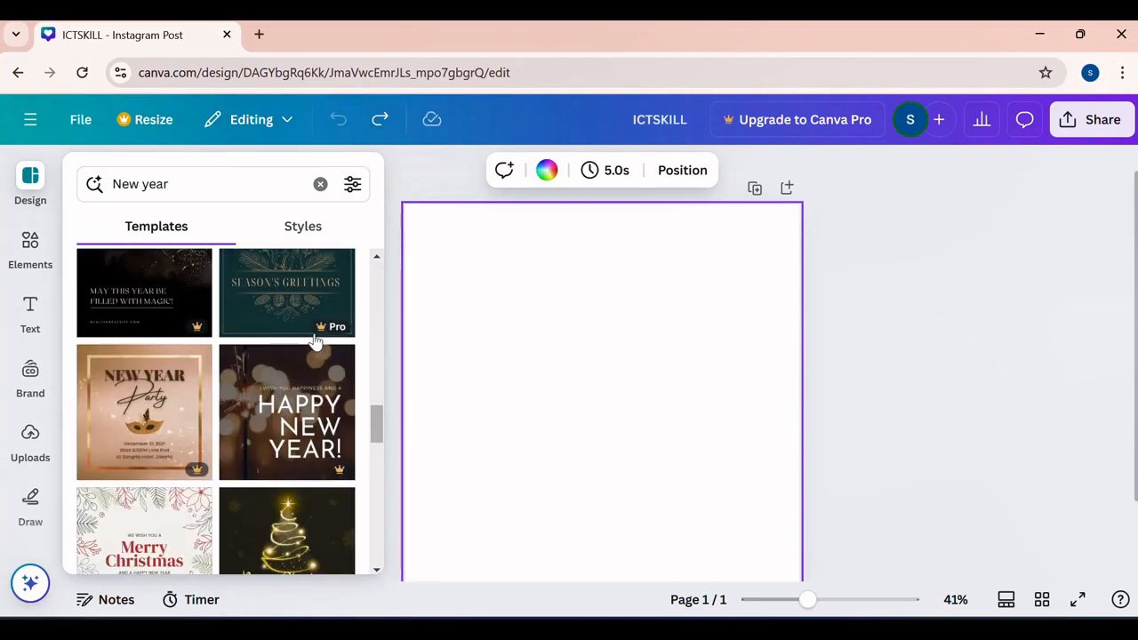
- Try the red "New Year Party" template from the New year results and dismiss the Pro offer
scroll(280, 434, down, 10)
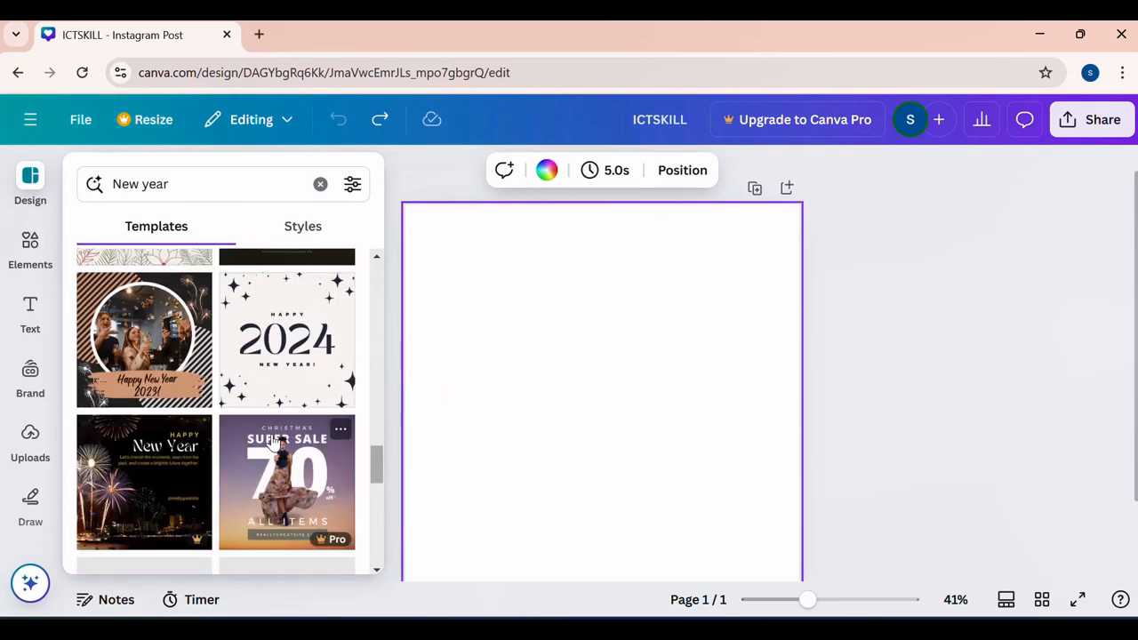
scroll(271, 441, down, 5)
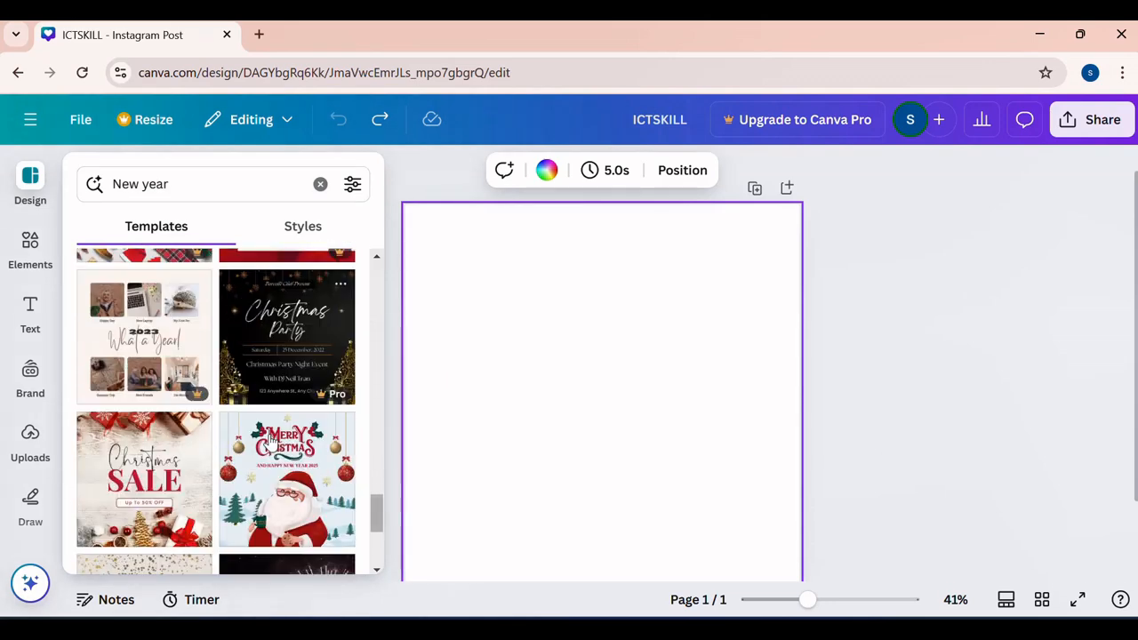
scroll(271, 442, up, 4)
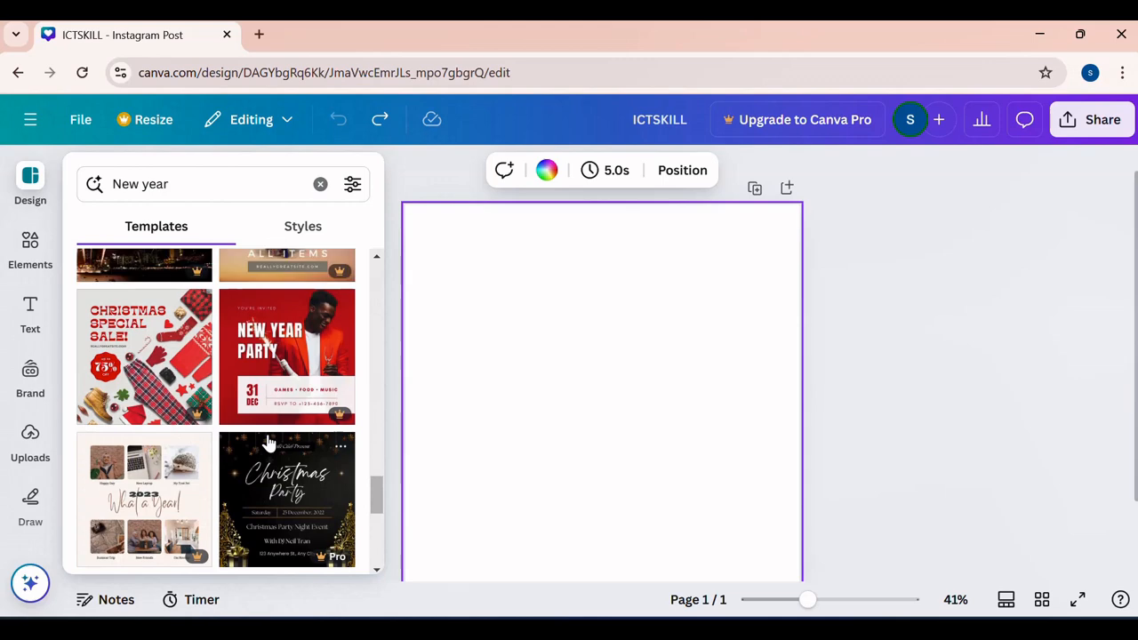
click(311, 351)
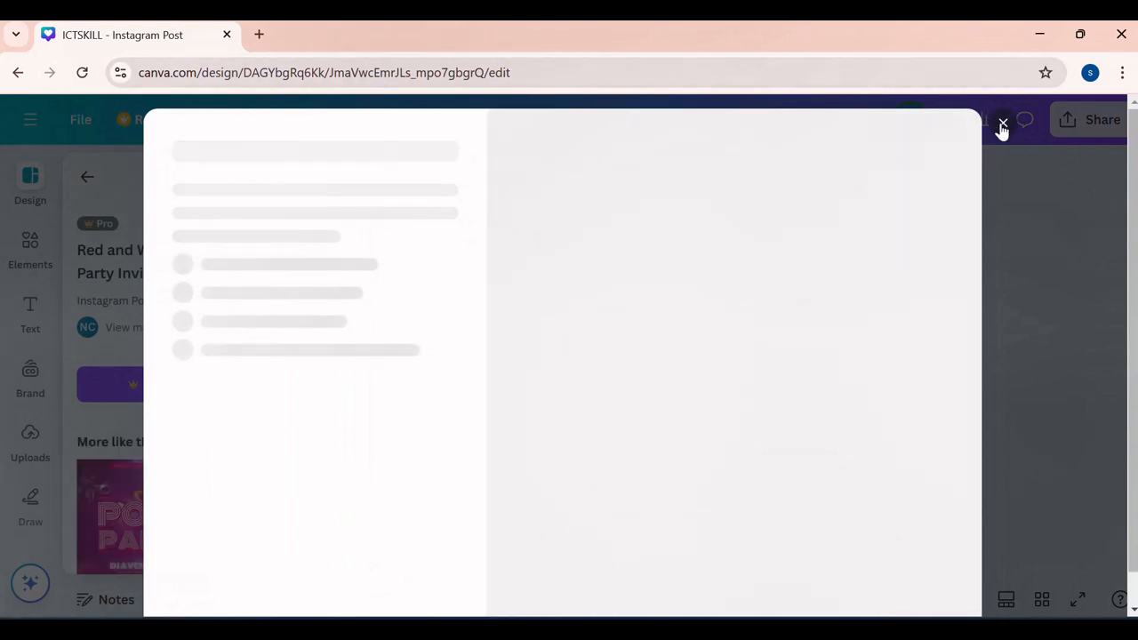
click(1002, 126)
- Apply the "Red Merry Christmas Happy New Year Greetings" template from the similar designs to the page
scroll(214, 444, down, 3)
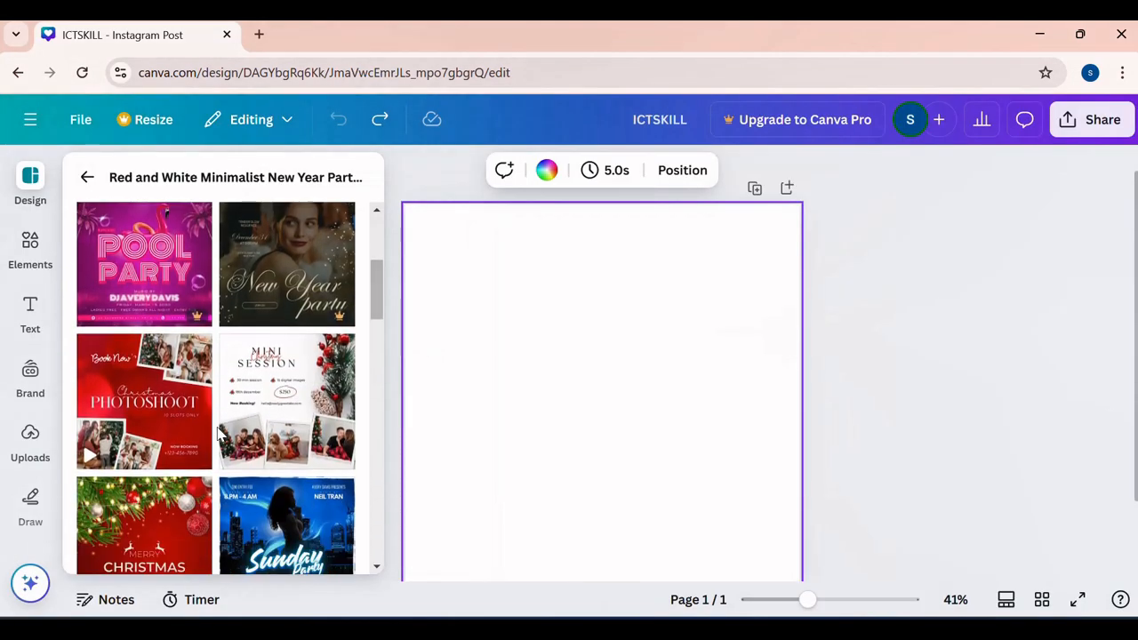
scroll(221, 431, down, 5)
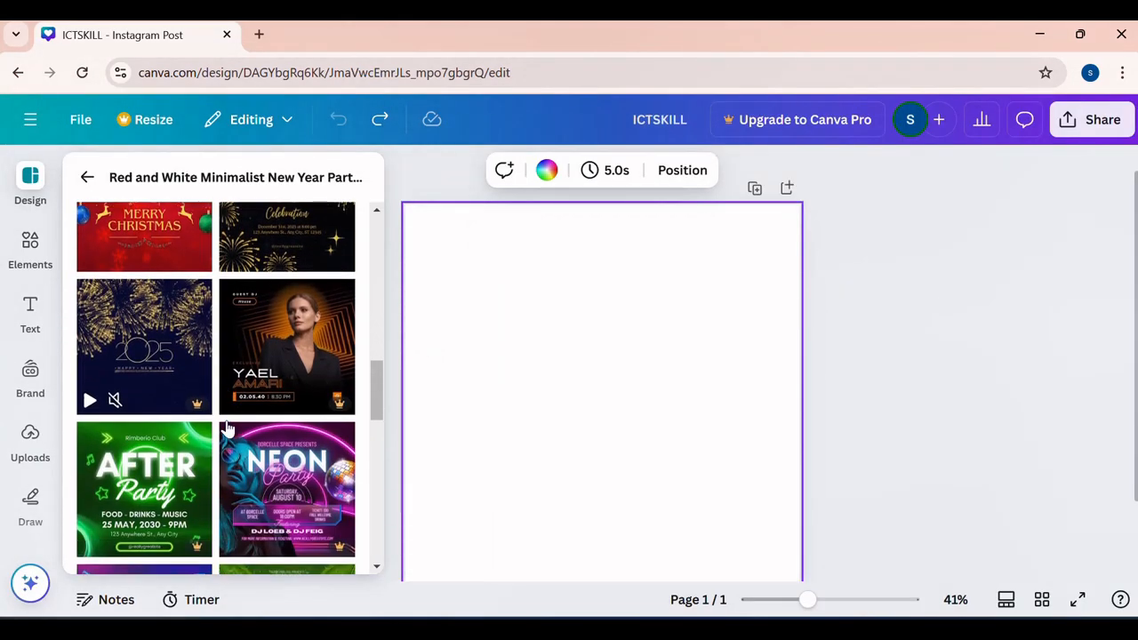
scroll(278, 362, down, 10)
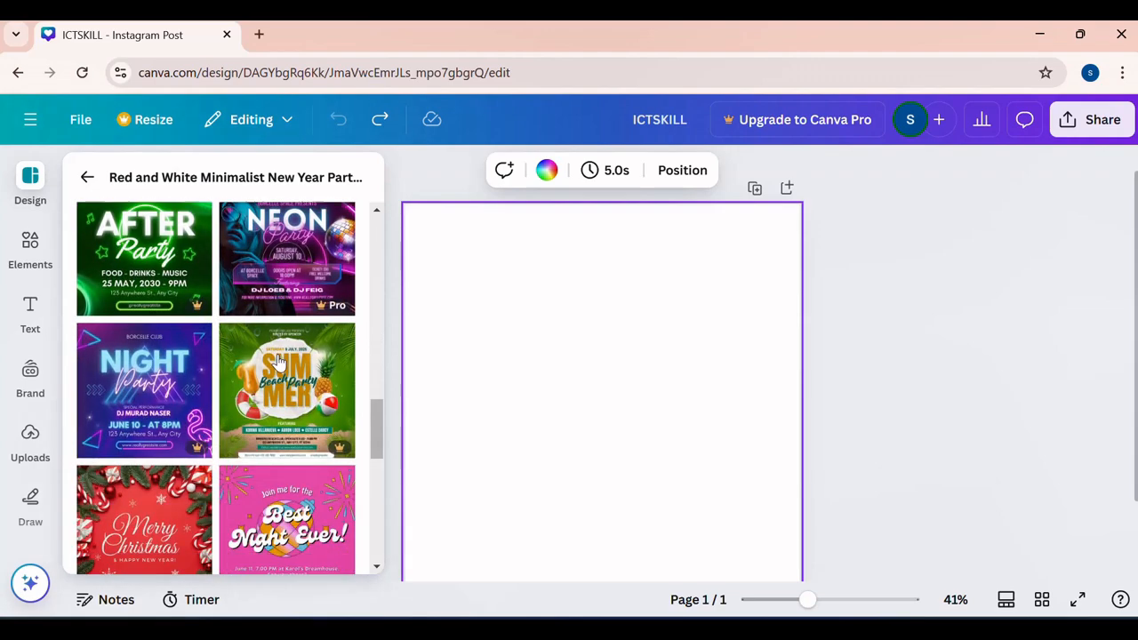
scroll(279, 362, down, 2)
scroll(279, 362, up, 8)
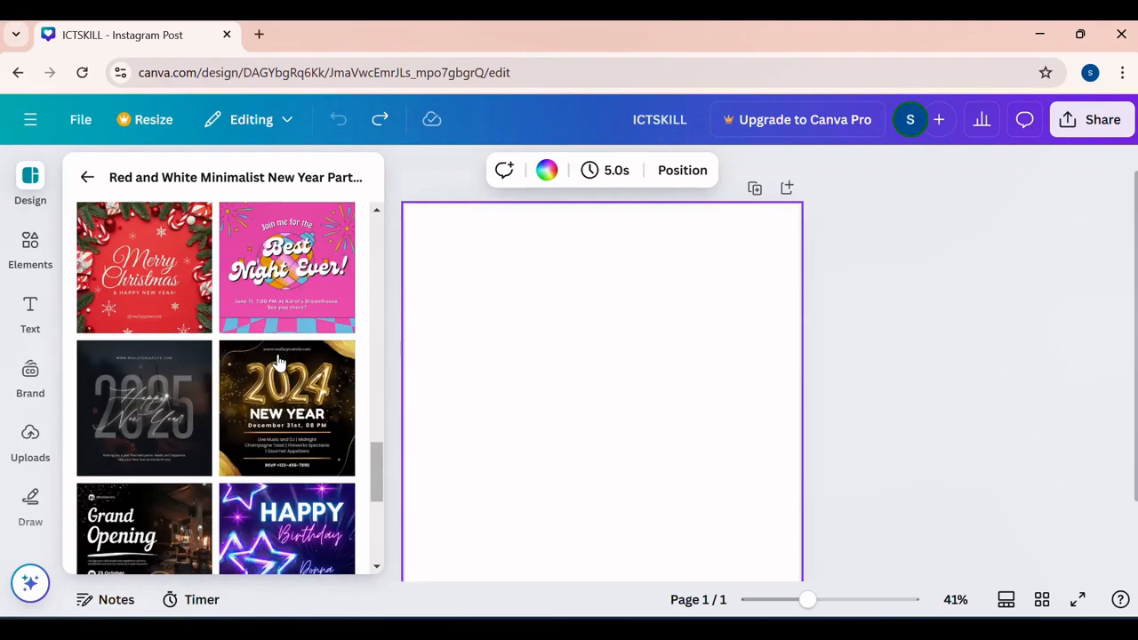
scroll(278, 363, down, 3)
scroll(278, 361, down, 1)
drag(154, 378, 510, 335)
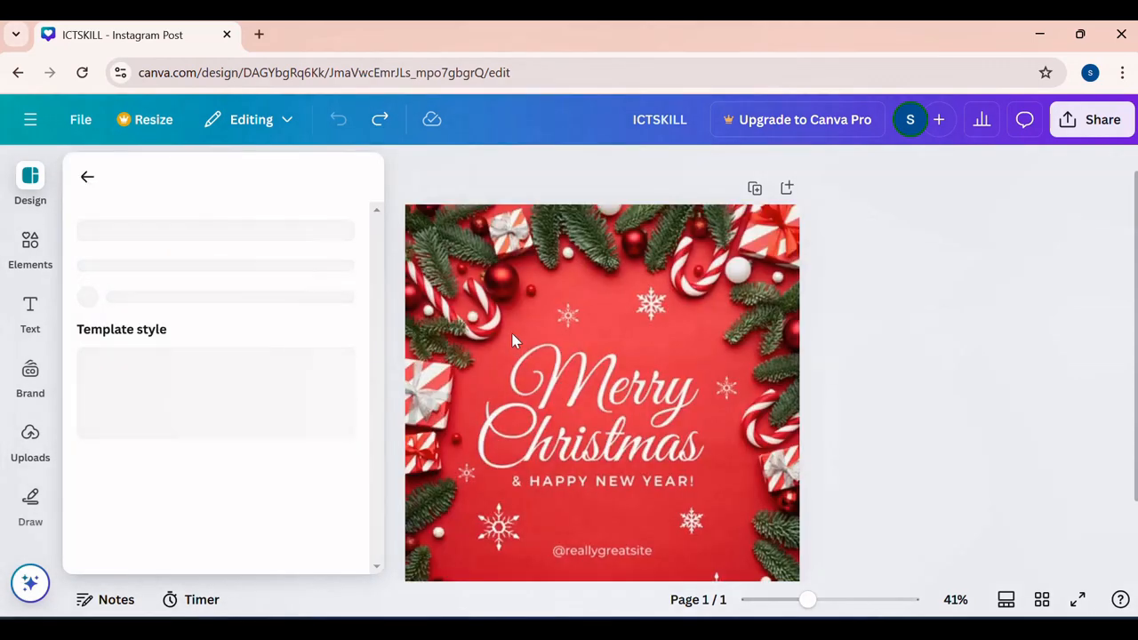
click(630, 395)
scroll(669, 327, down, 2)
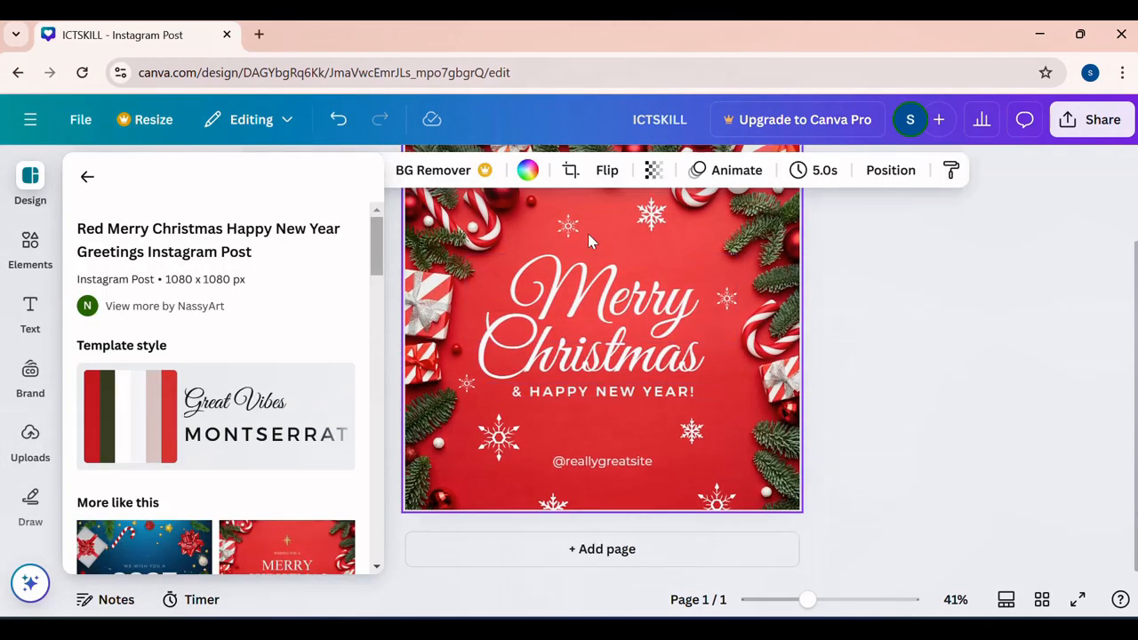
scroll(854, 312, up, 3)
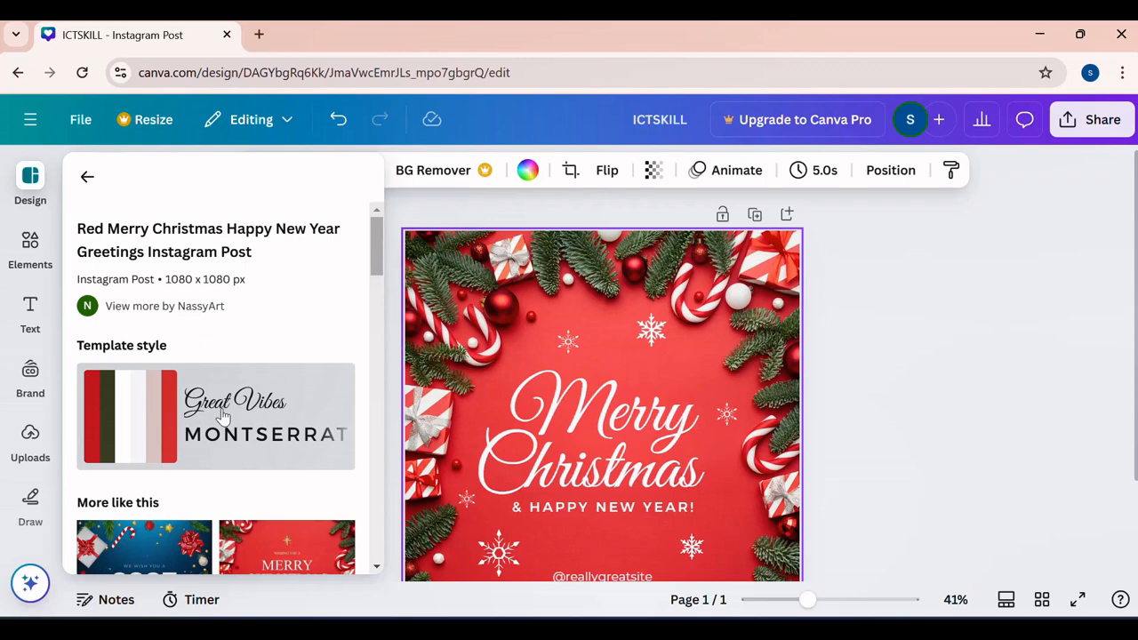
- Look through the suggested element categories and show the elements for "Frame"
click(32, 249)
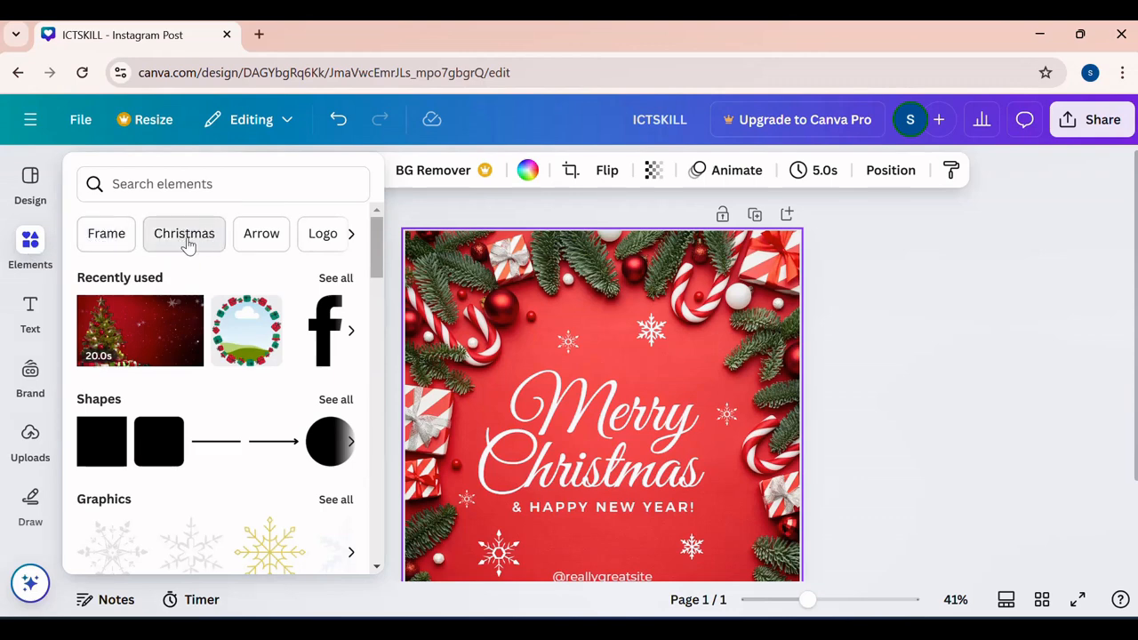
click(351, 234)
click(352, 235)
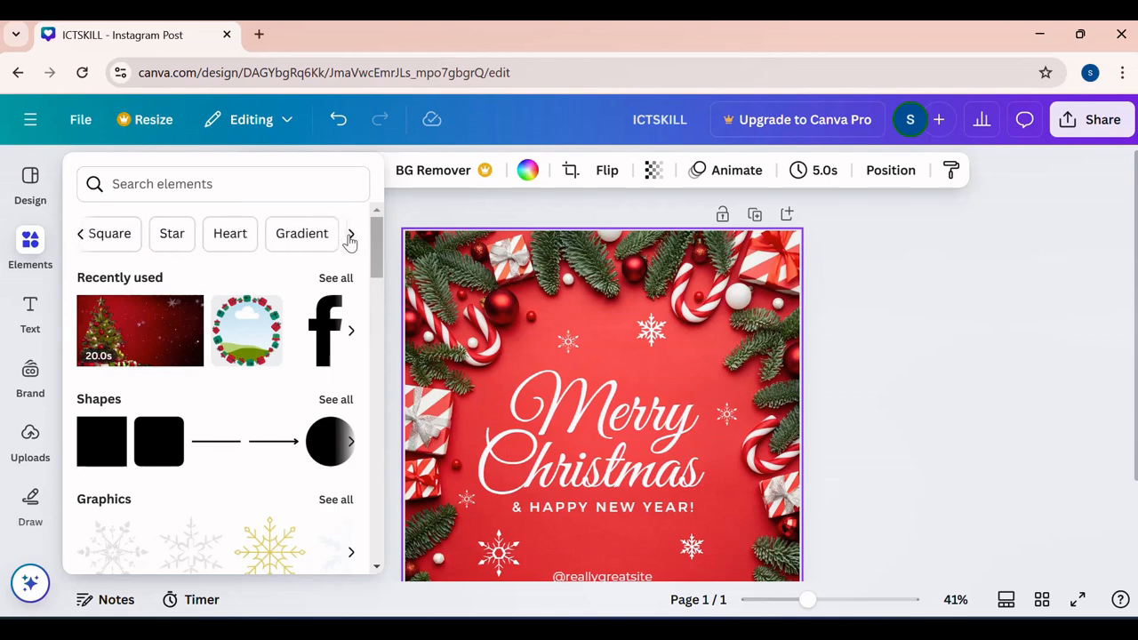
click(77, 235)
click(76, 235)
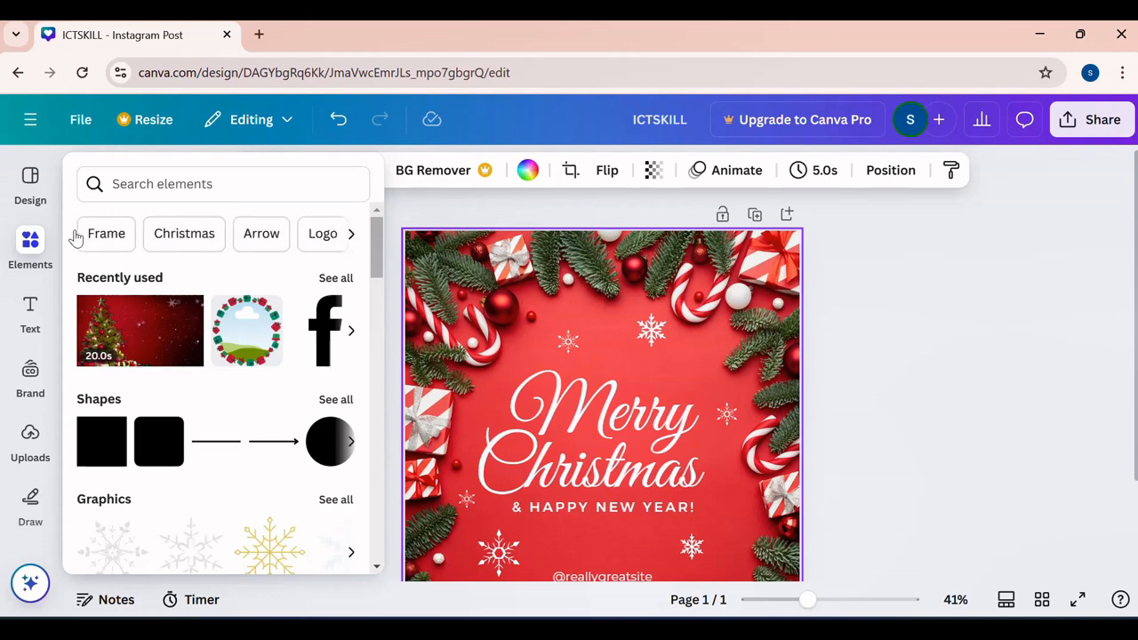
click(107, 234)
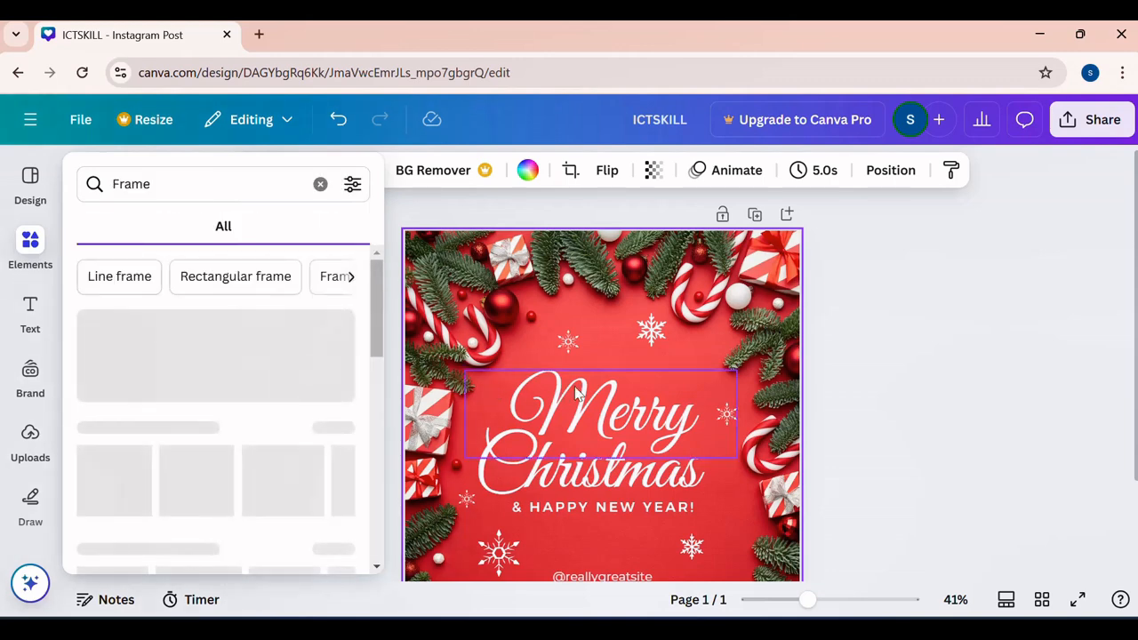
- Detach the Christmas image from the page background, delete it and dismiss the image generation offer
click(628, 302)
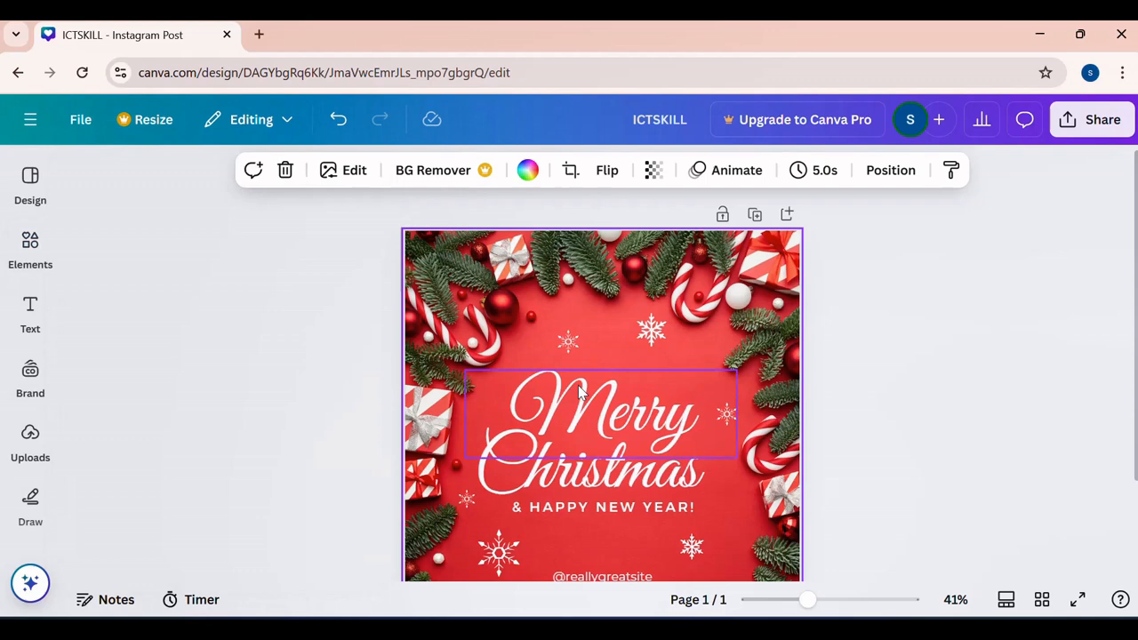
right_click(627, 308)
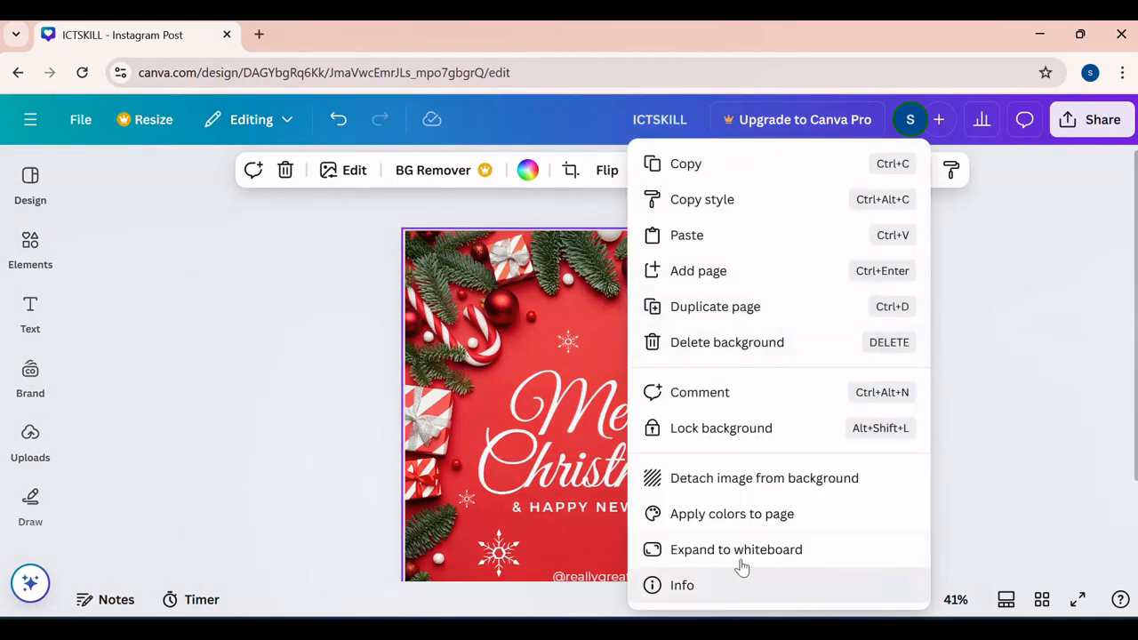
click(743, 480)
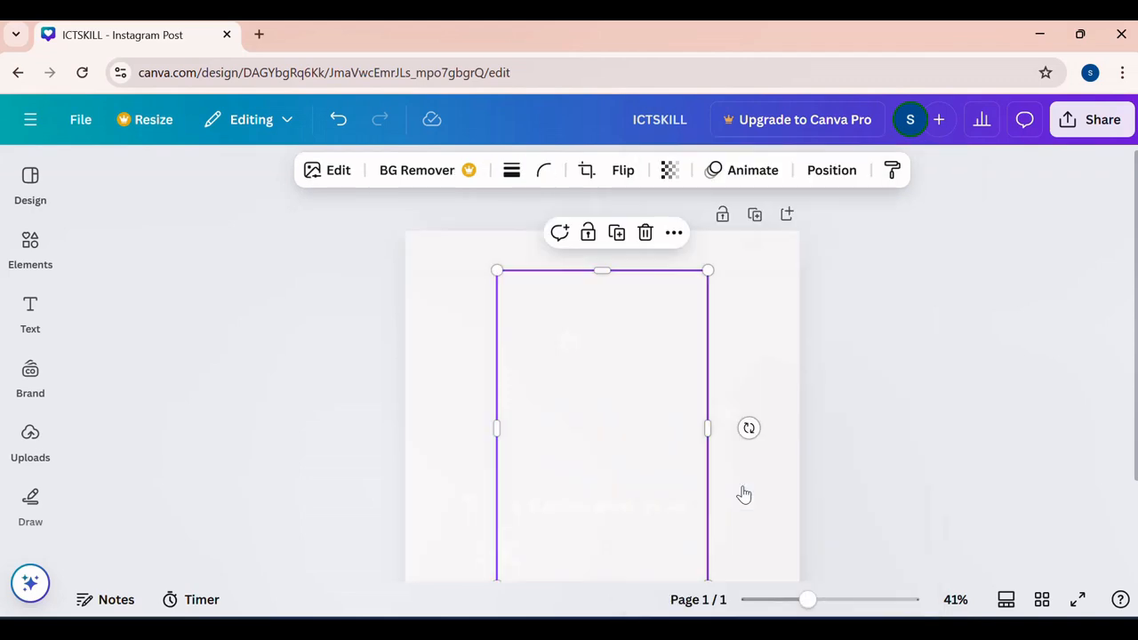
right_click(647, 415)
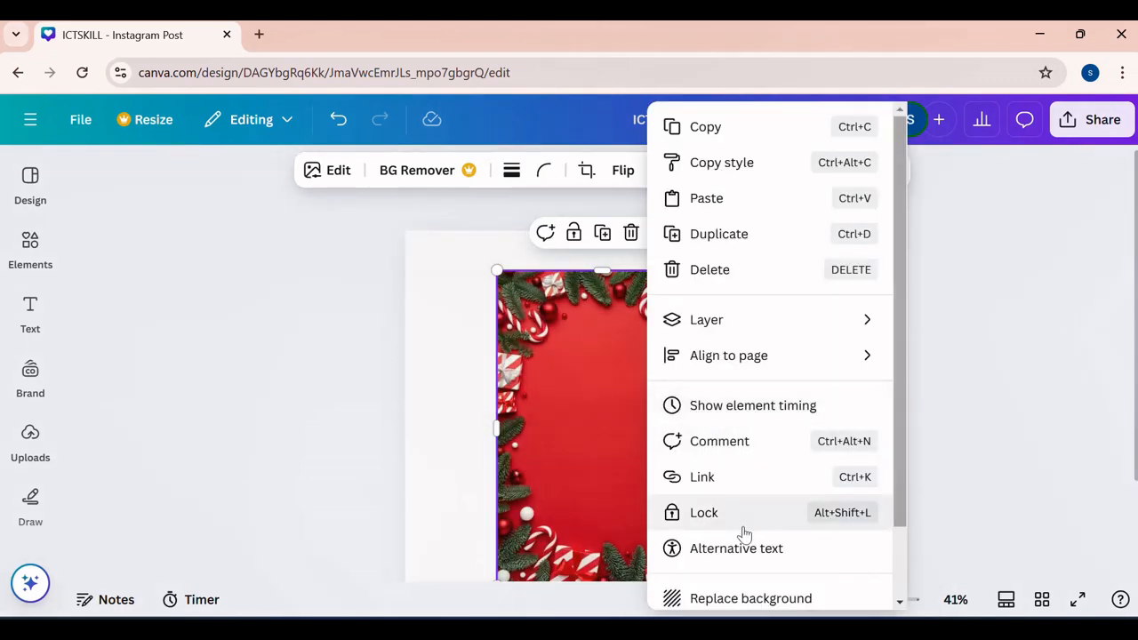
click(716, 269)
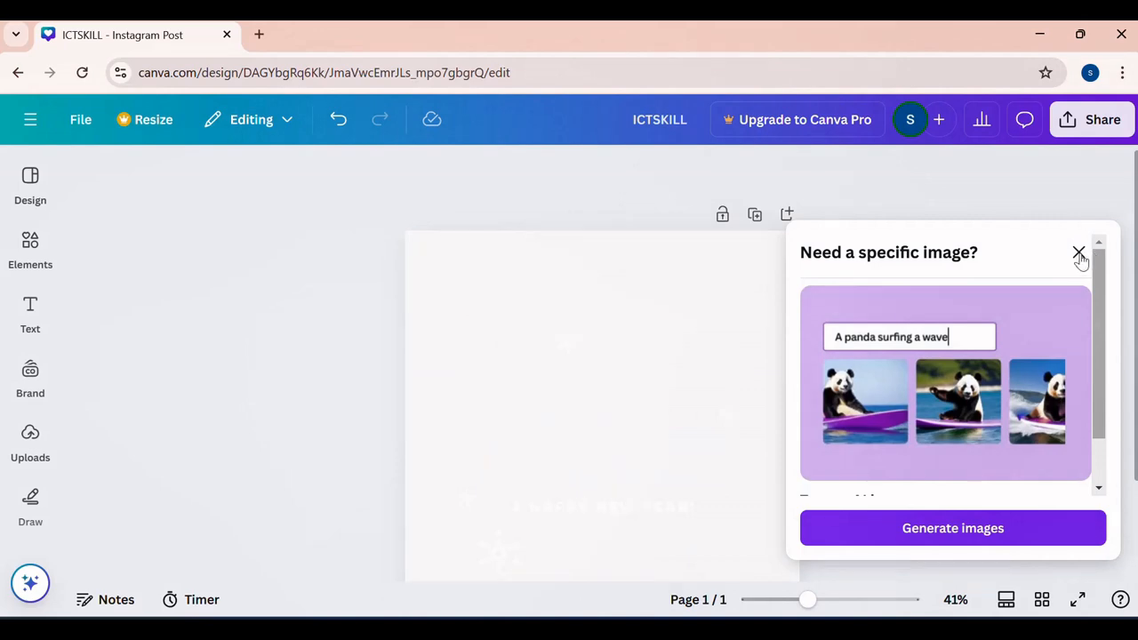
click(1078, 254)
- Place the round frame with a scalloped edge from the Frame results near the middle of the page
click(30, 311)
click(32, 263)
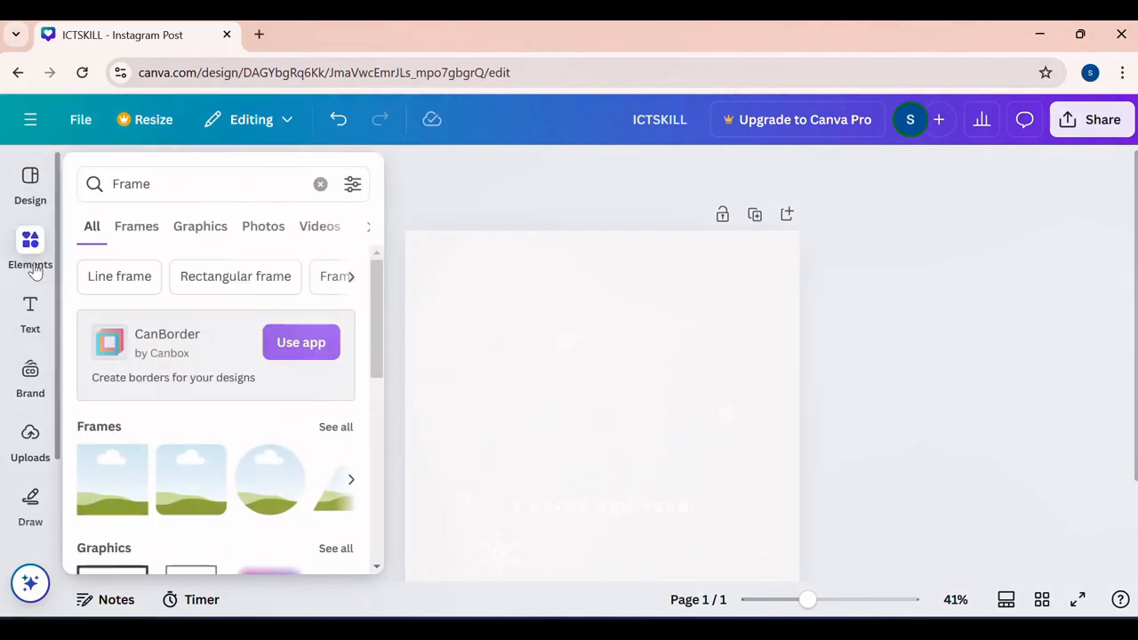
scroll(284, 403, down, 3)
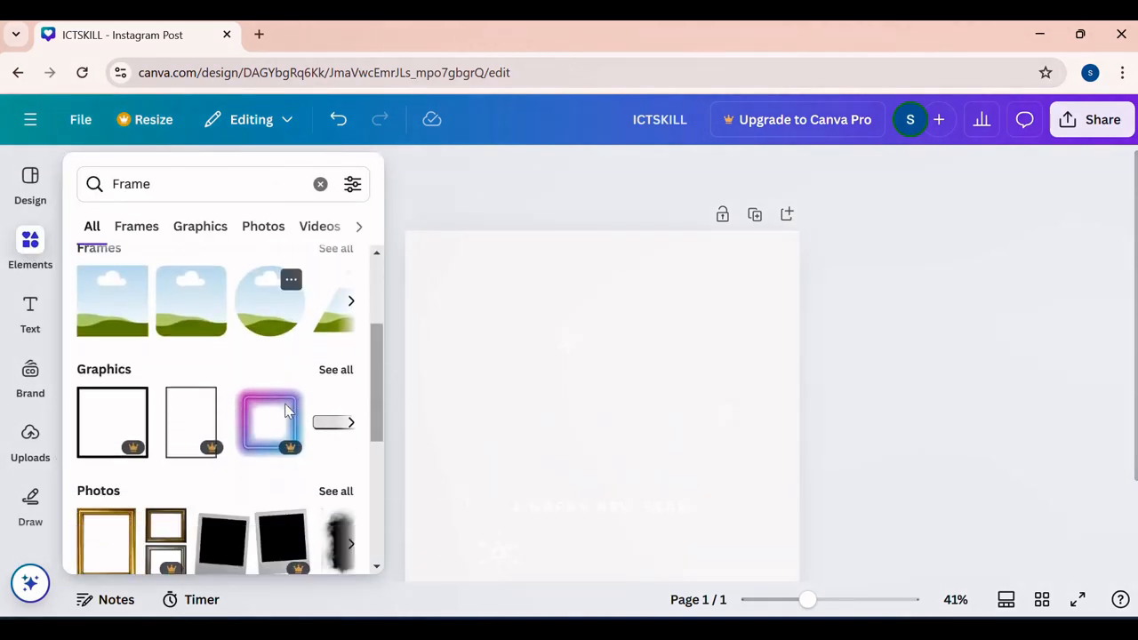
scroll(286, 410, down, 4)
scroll(285, 410, up, 1)
scroll(285, 410, up, 3)
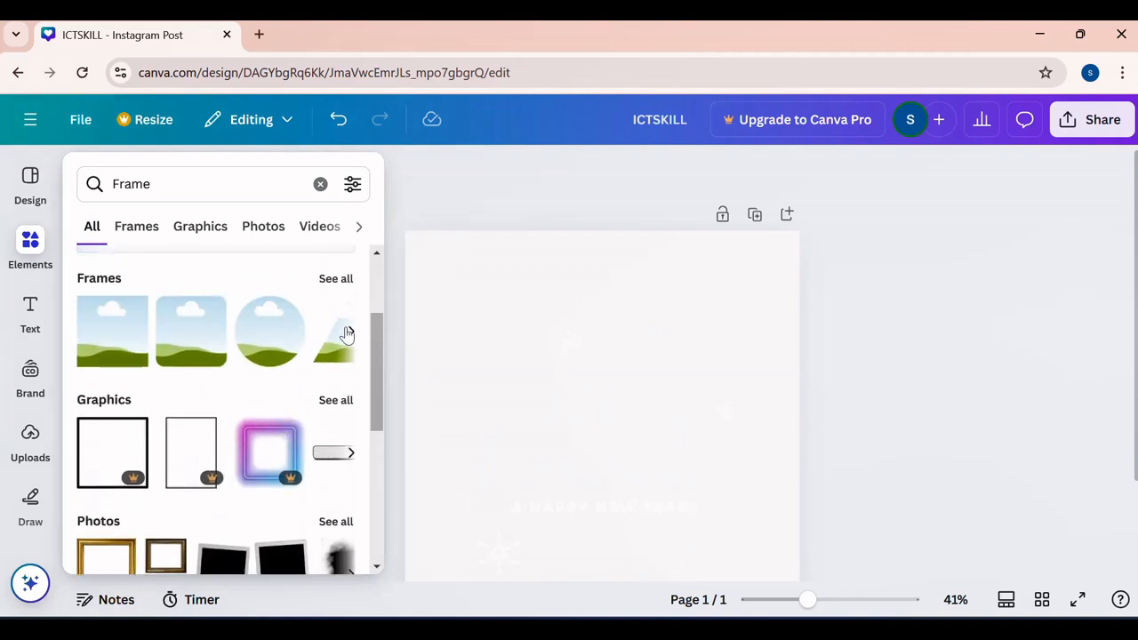
click(350, 331)
click(350, 331)
click(351, 331)
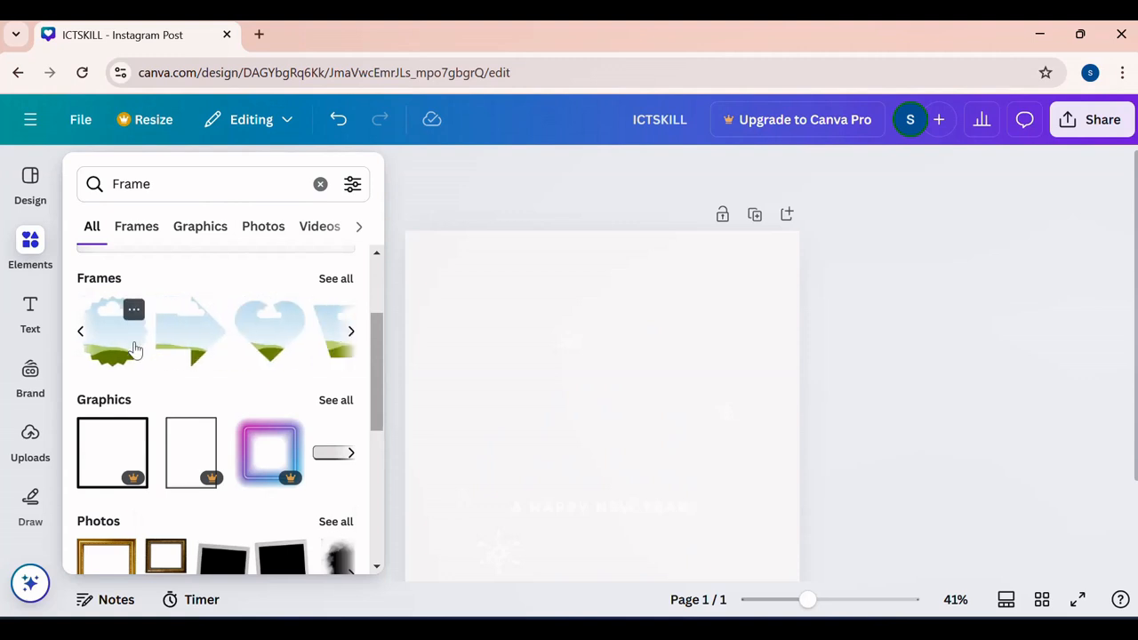
drag(129, 352, 587, 370)
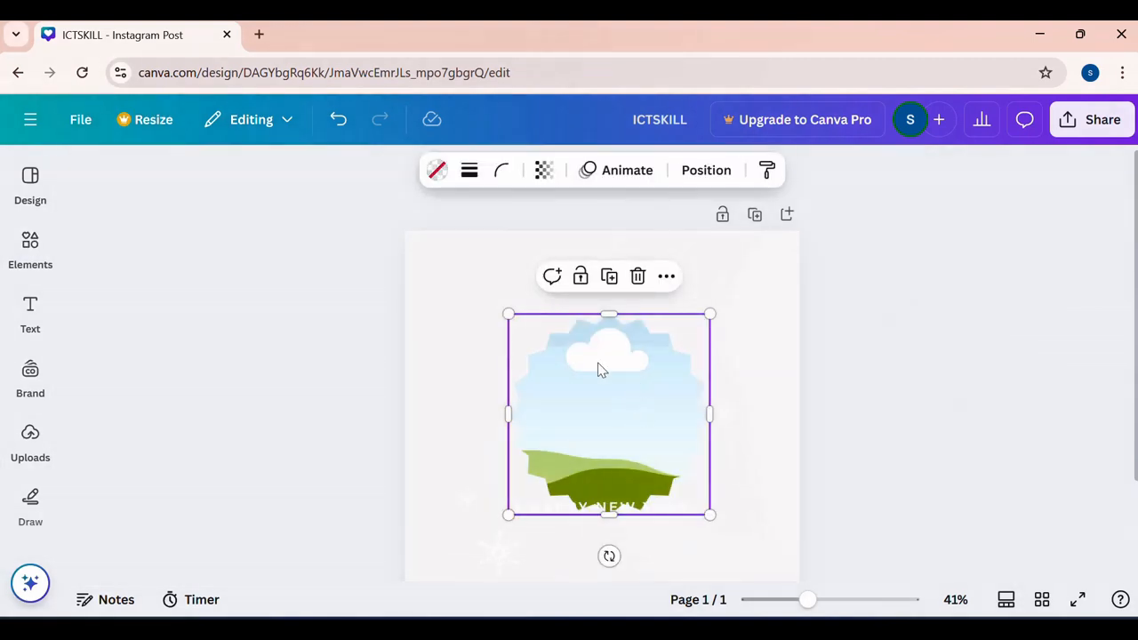
click(871, 294)
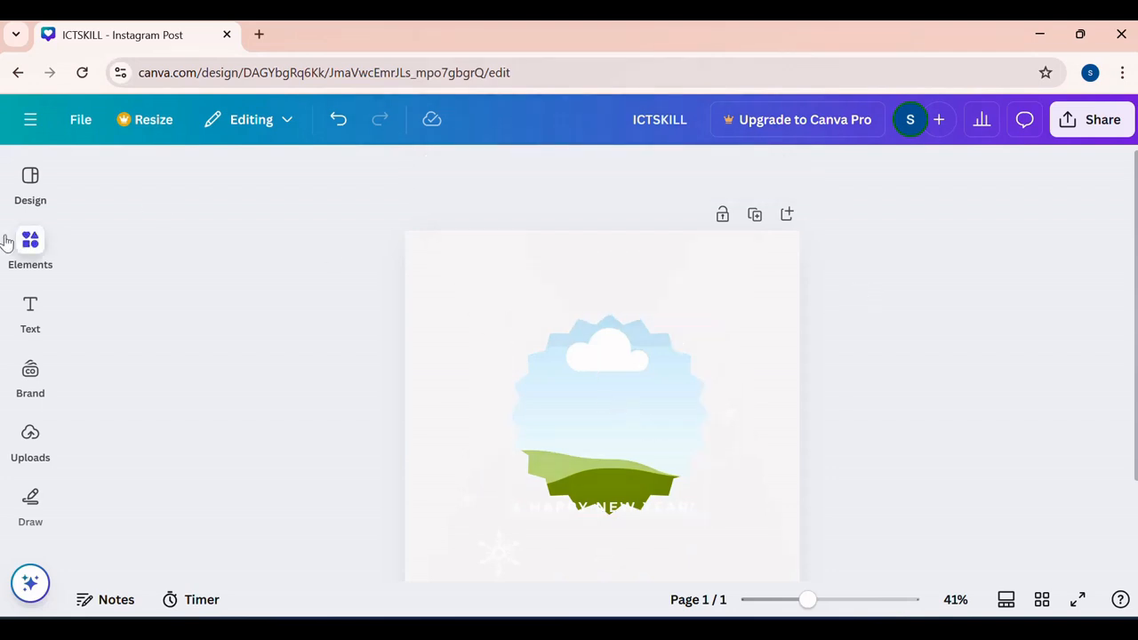
- Browse the graphics and photos among the "Frame" elements
click(14, 261)
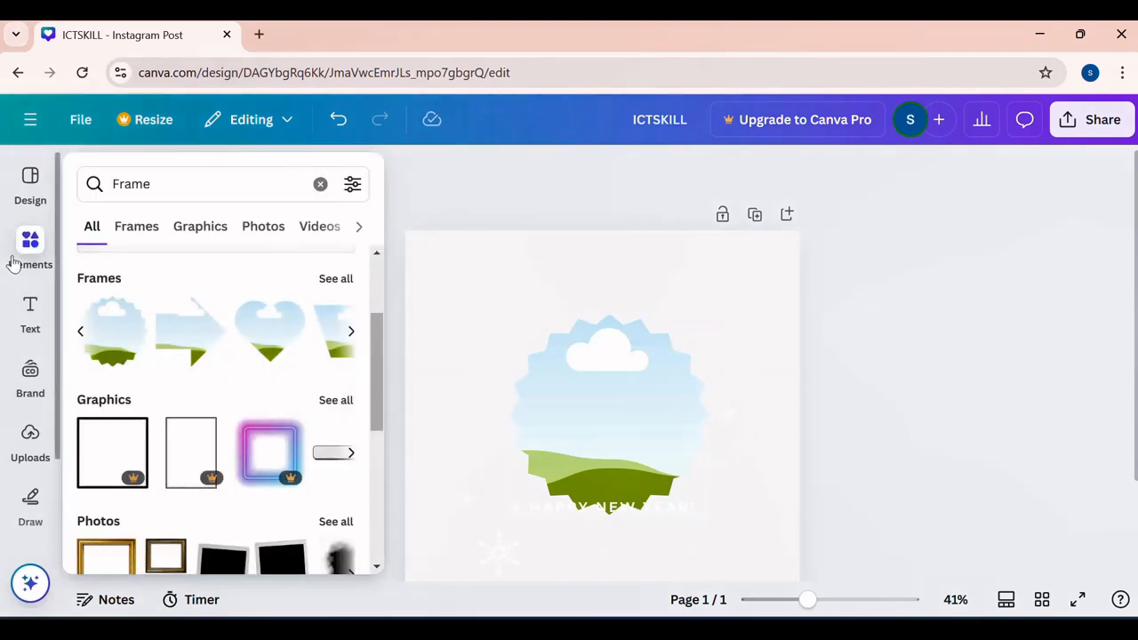
click(201, 227)
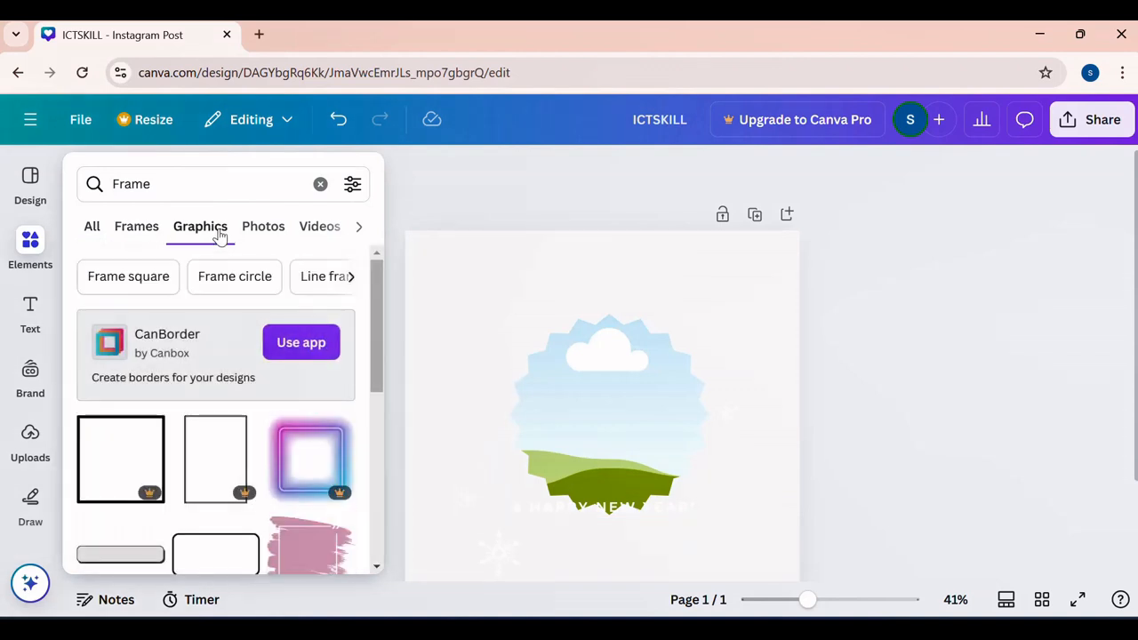
scroll(305, 381, down, 5)
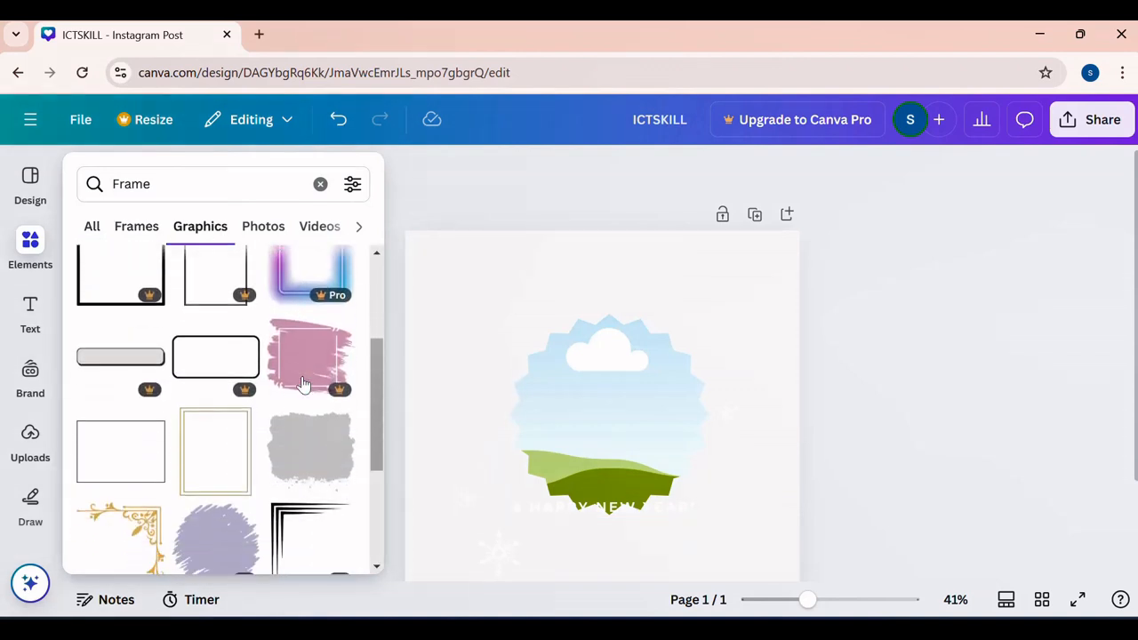
scroll(173, 385, down, 2)
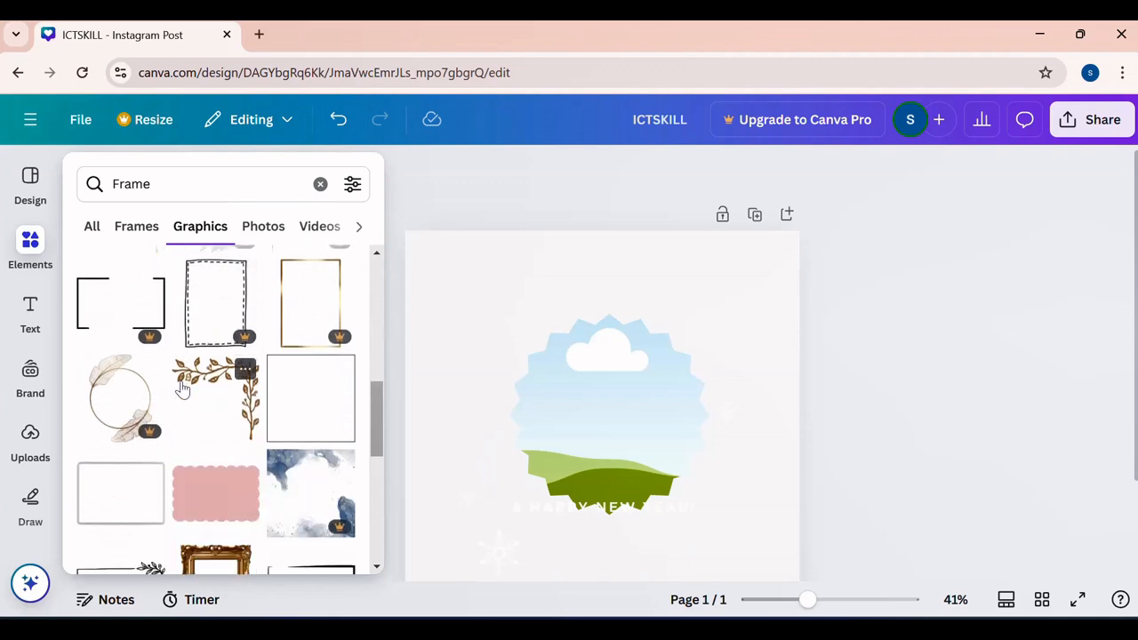
scroll(183, 460, down, 3)
scroll(189, 460, down, 4)
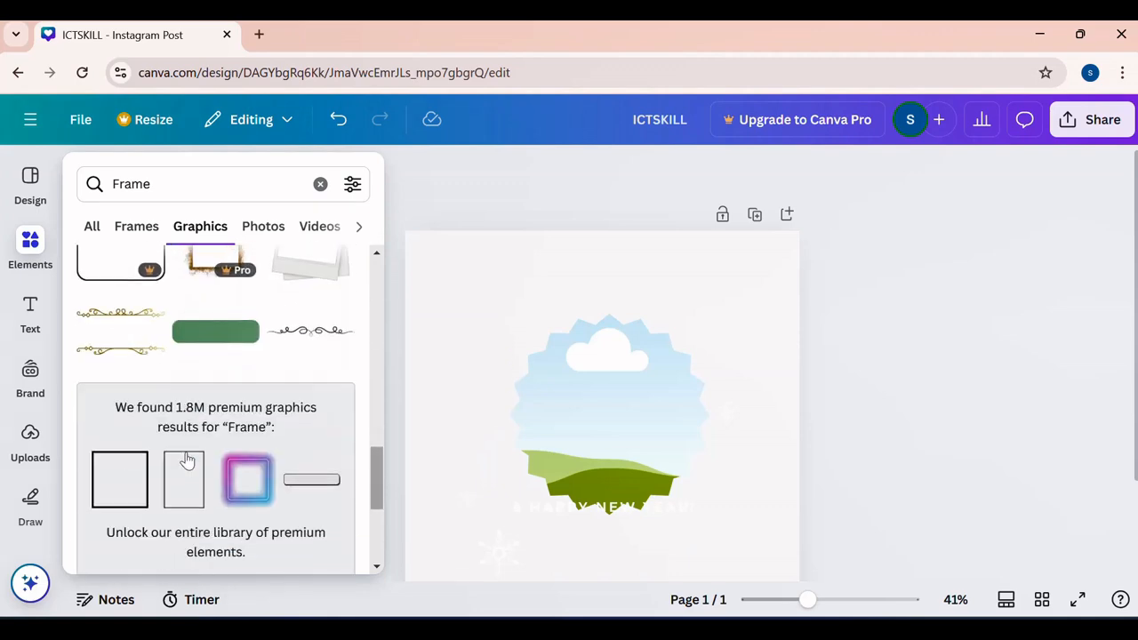
click(263, 226)
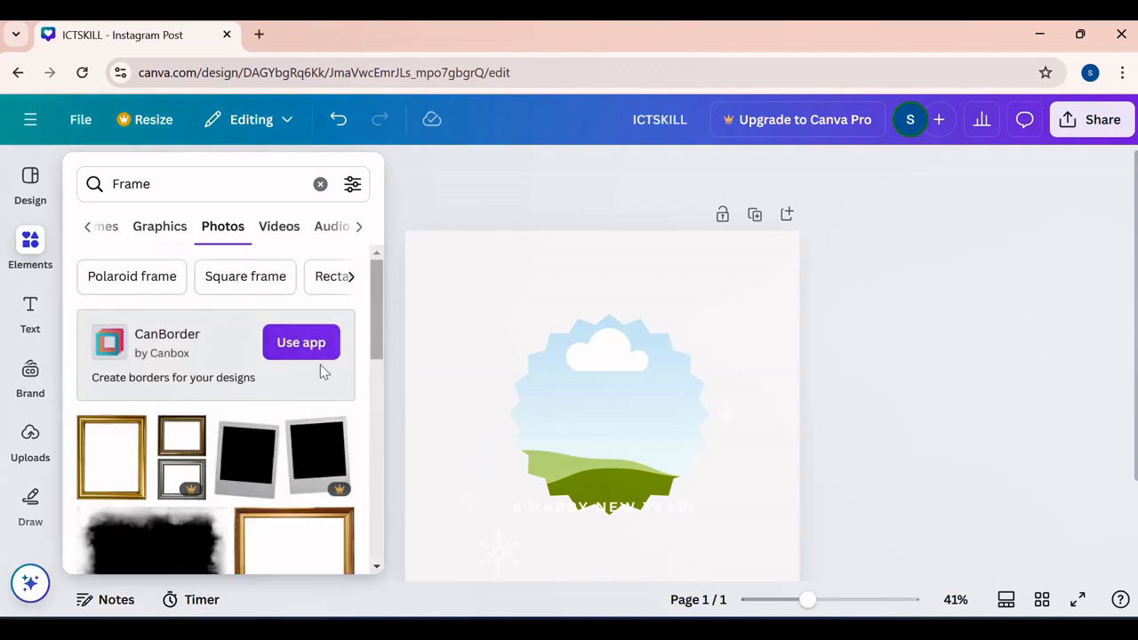
scroll(324, 371, down, 4)
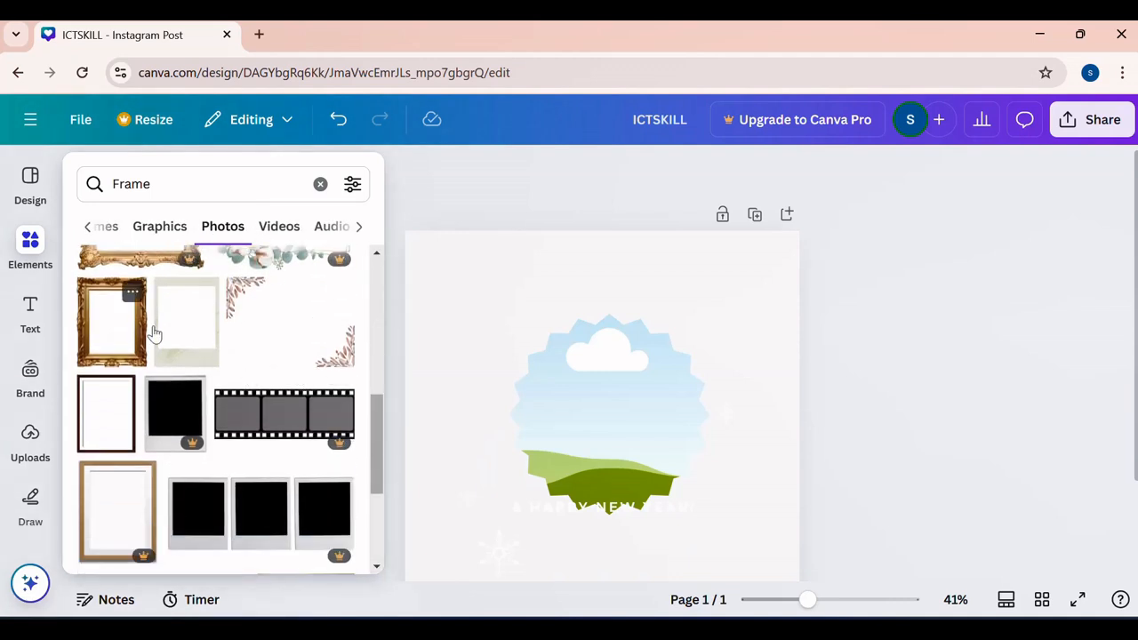
scroll(244, 347, down, 2)
scroll(247, 346, up, 5)
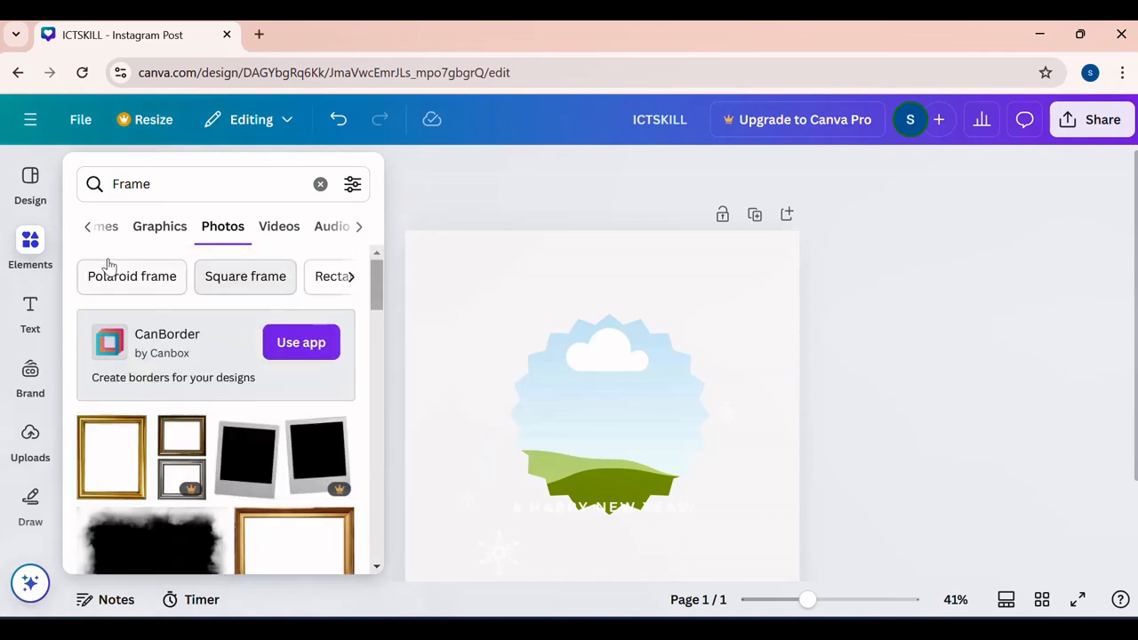
- Clear the "Frame" search, show the Christmas elements and look through their graphics and photos
click(173, 189)
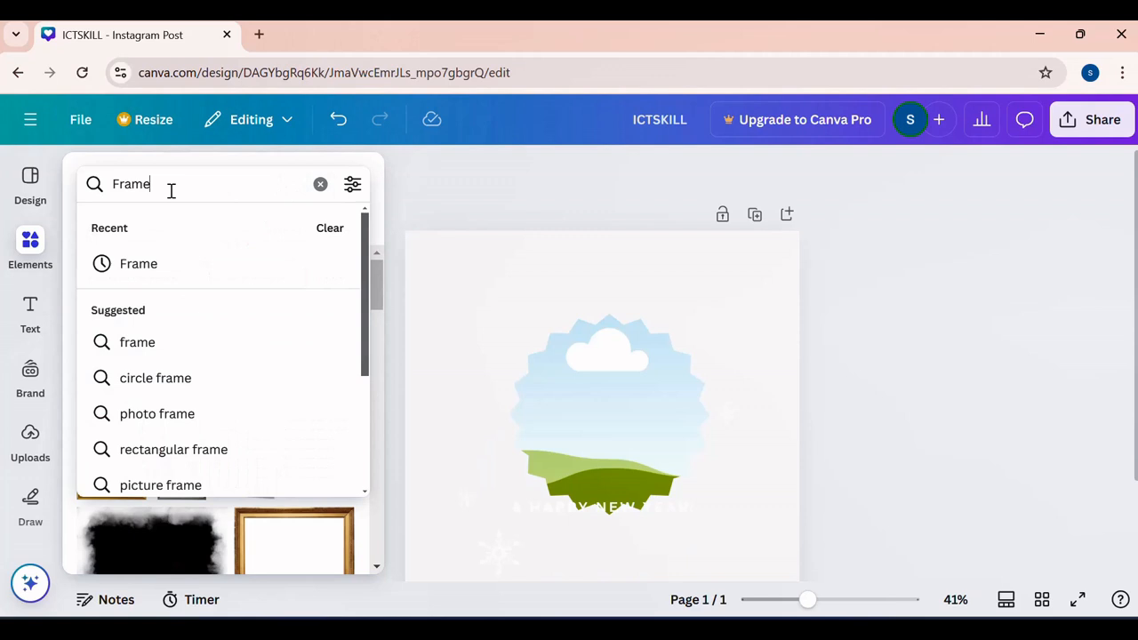
click(319, 185)
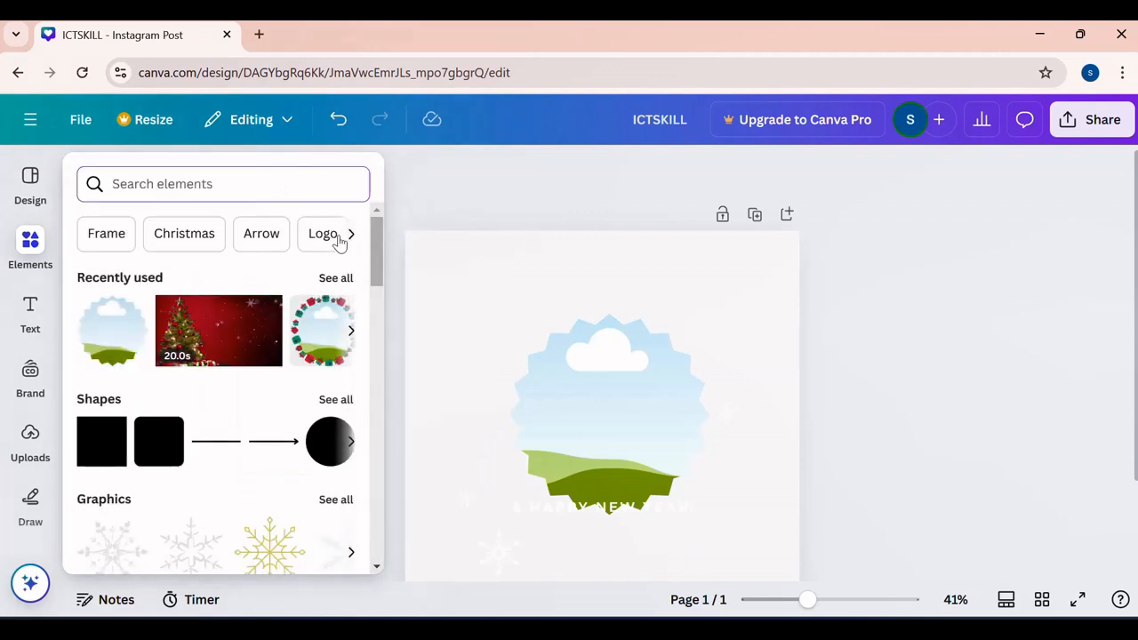
click(189, 238)
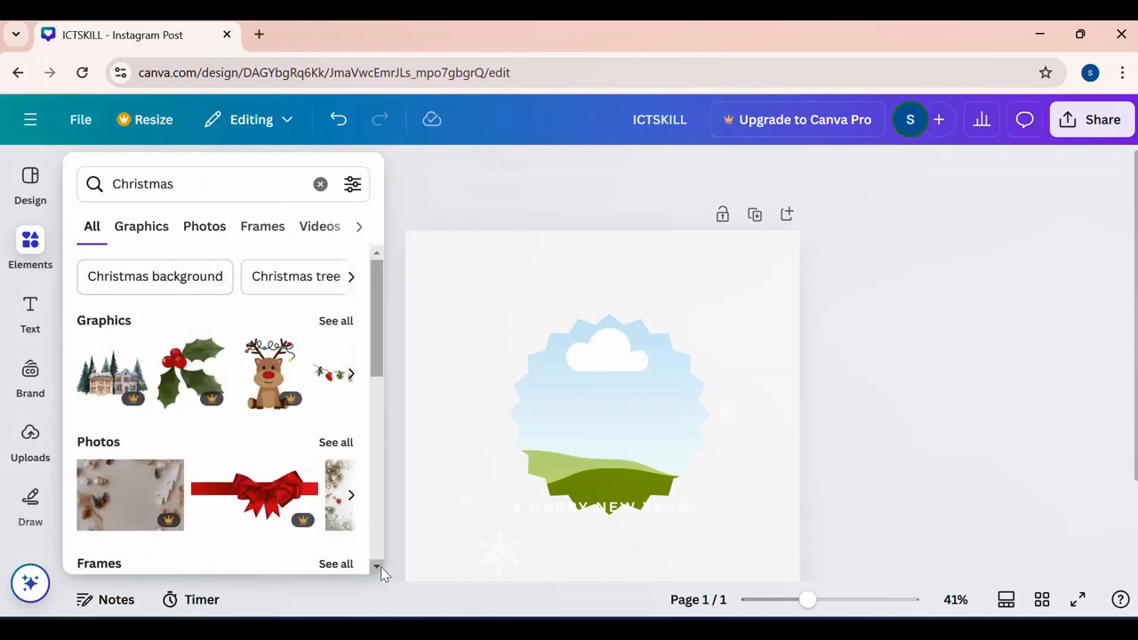
scroll(380, 560, down, 10)
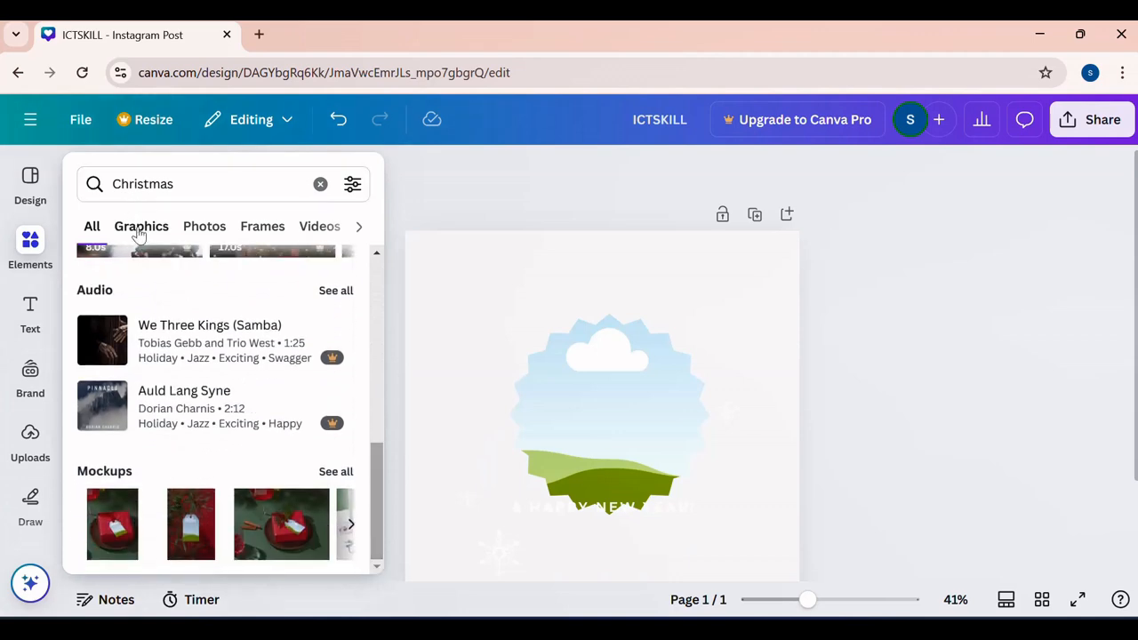
click(139, 228)
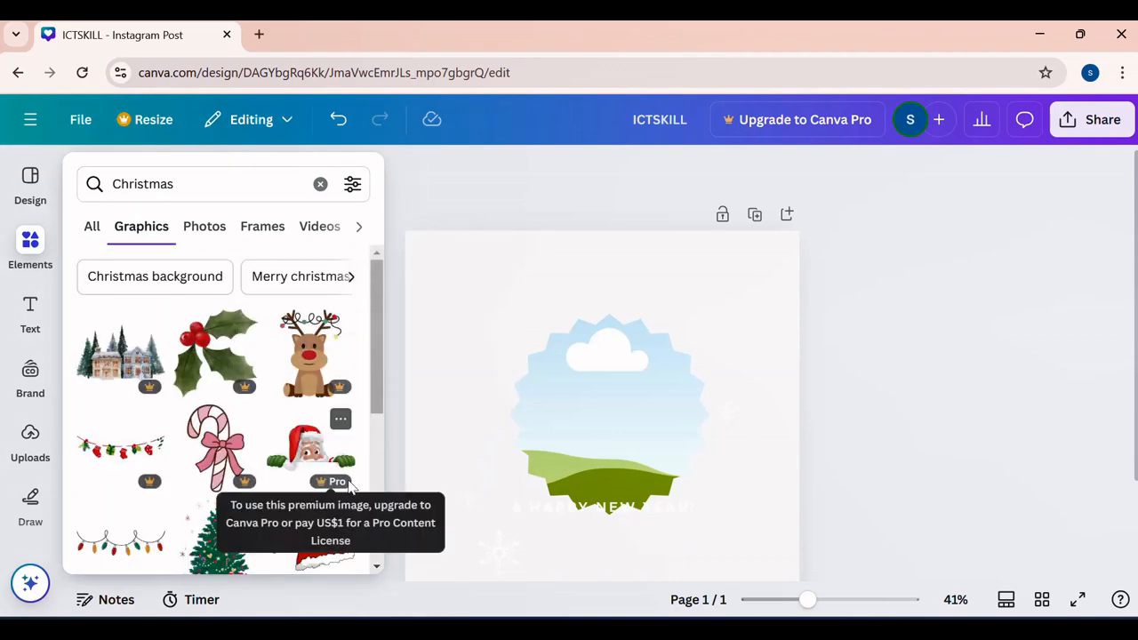
scroll(330, 471, down, 3)
click(201, 224)
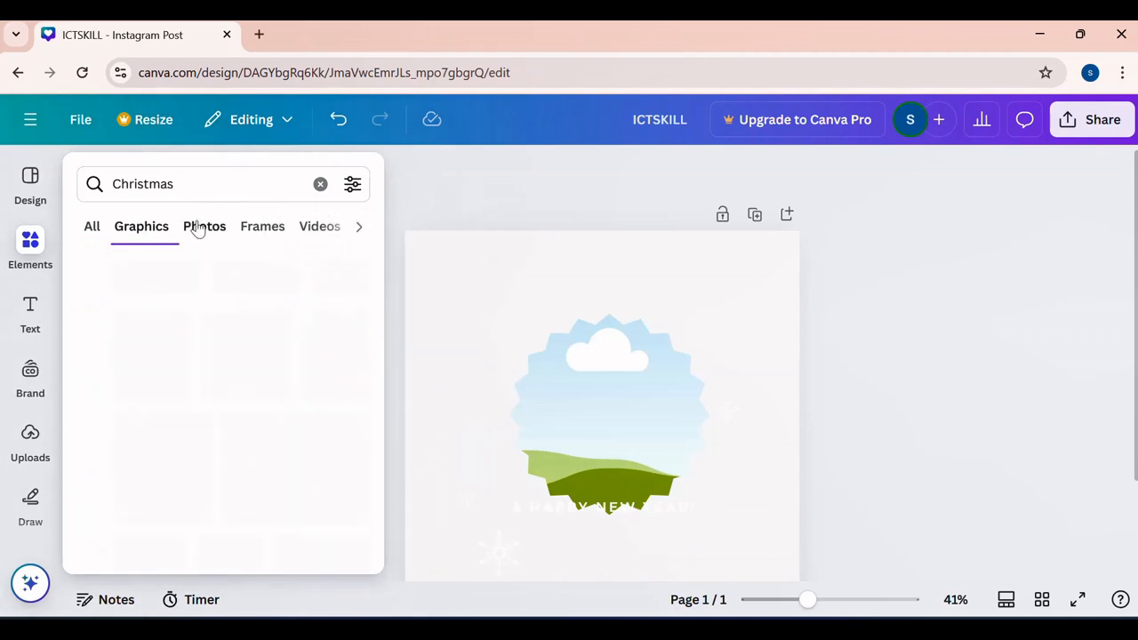
scroll(299, 416, down, 5)
scroll(300, 422, down, 3)
scroll(301, 426, up, 10)
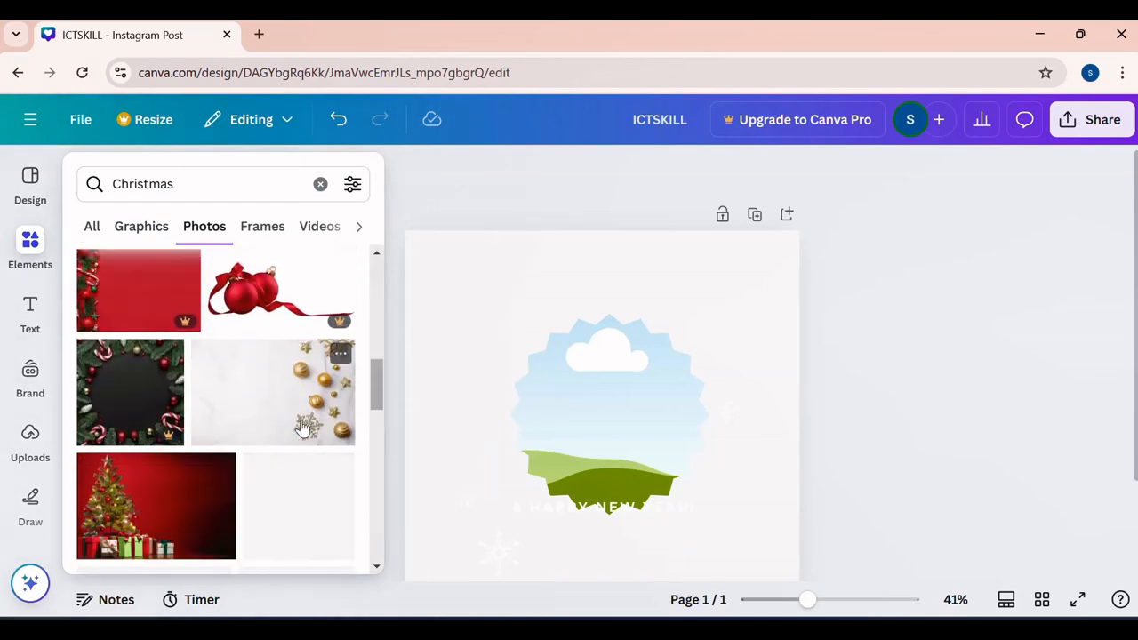
- Place the round poinsettia wreath frame from the Christmas frames over the scalloped frame on the page
click(259, 229)
scroll(253, 383, down, 2)
scroll(253, 382, up, 2)
drag(319, 392, 575, 353)
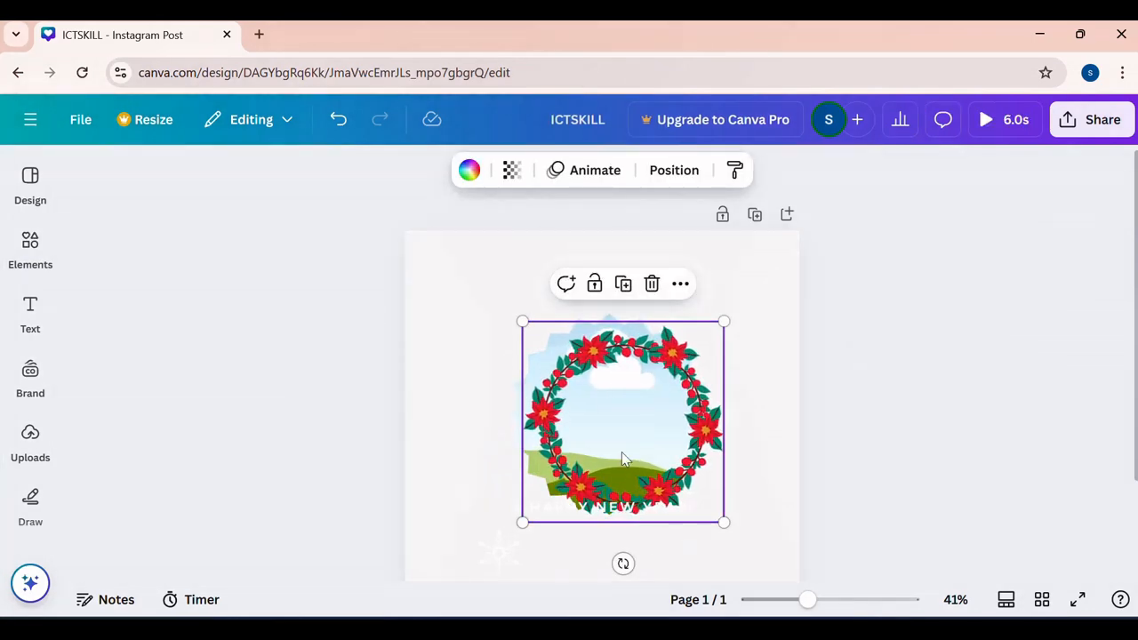
click(482, 293)
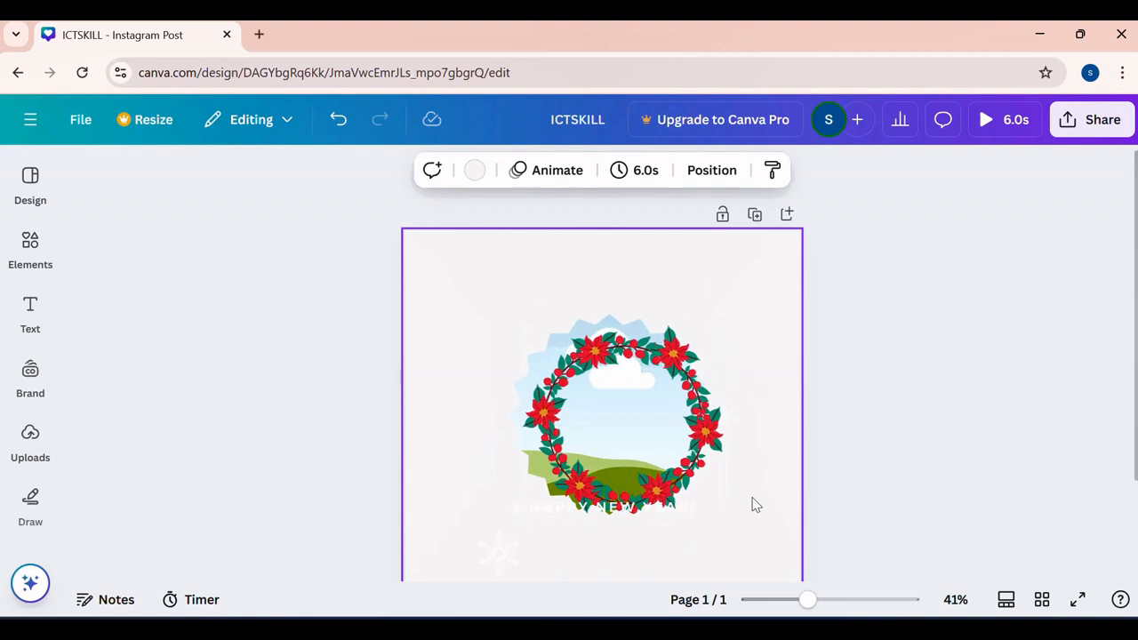
- Fill the wreath frame with the 10-second golden bokeh clip from the Christmas videos
click(16, 264)
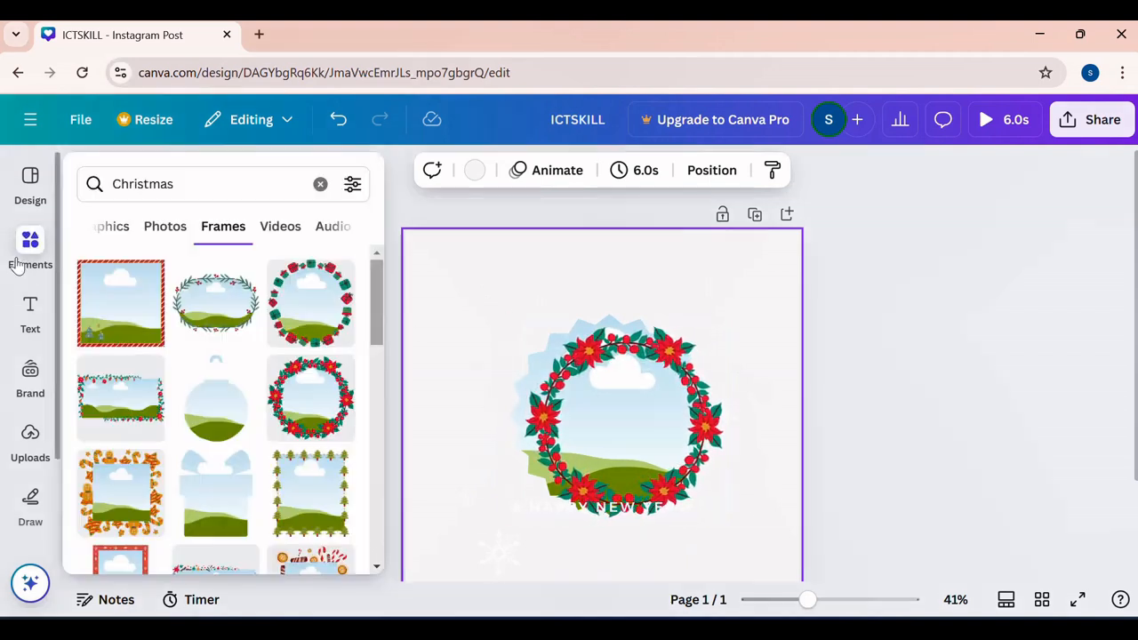
click(284, 233)
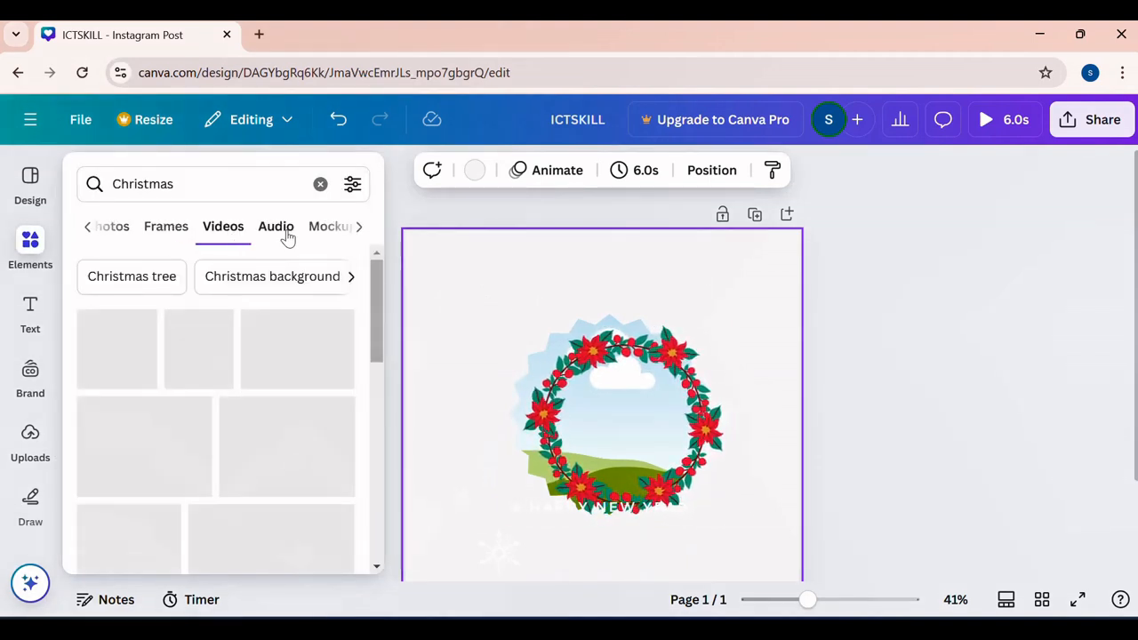
scroll(254, 347, down, 5)
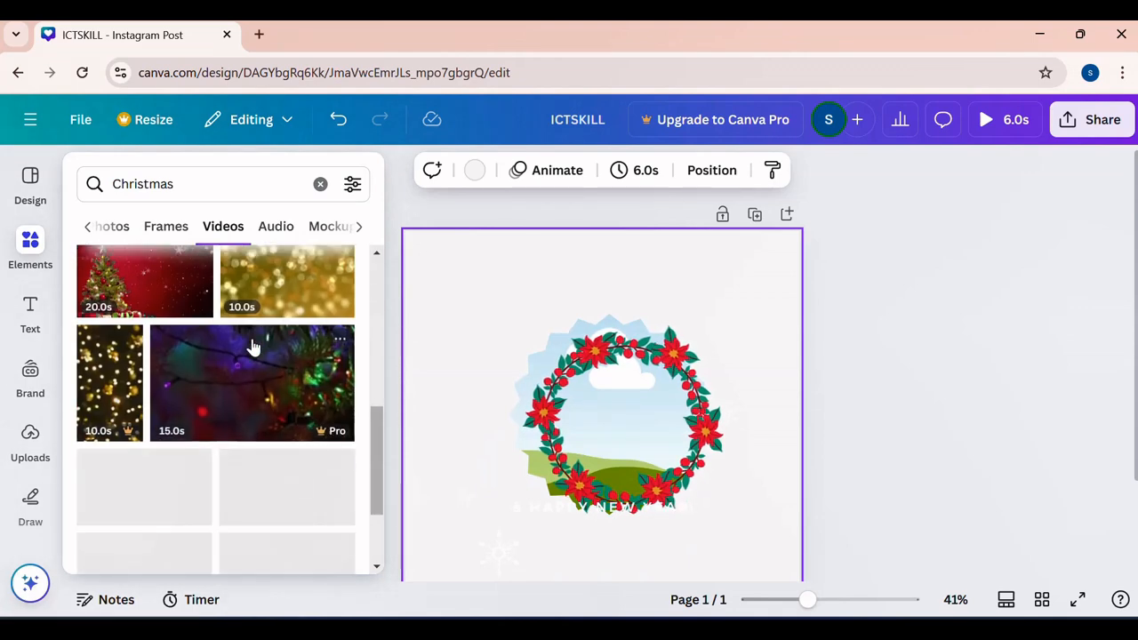
drag(279, 292, 568, 375)
drag(820, 321, 681, 394)
drag(635, 424, 662, 422)
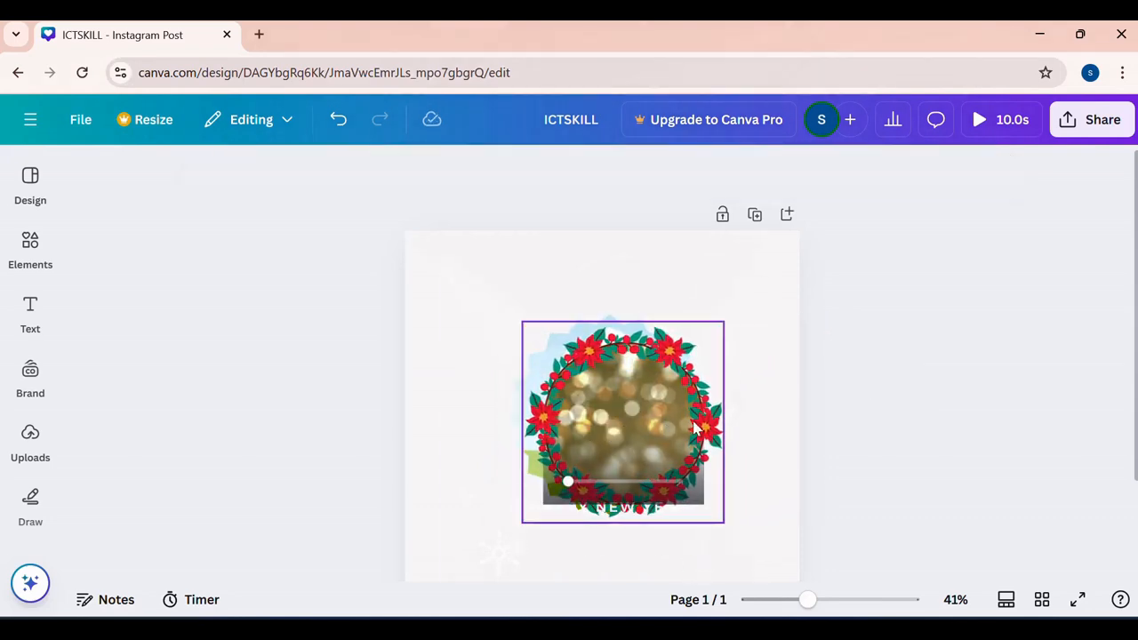
- Move the "& HAPPY NEW YEAR!" text up across the middle of the wreath frame
click(778, 349)
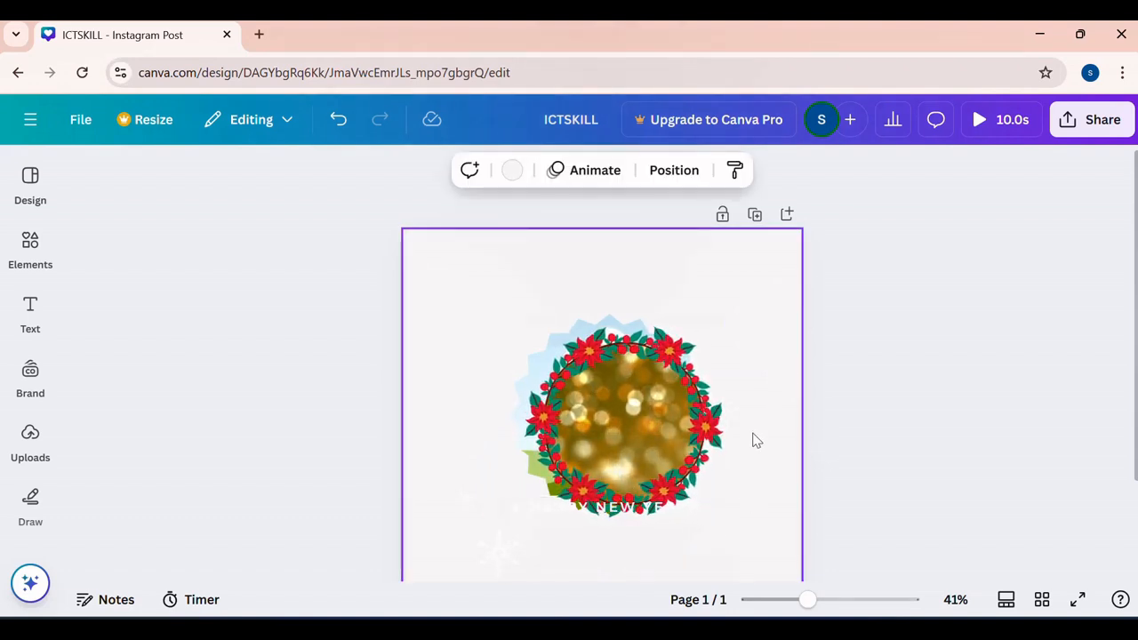
drag(650, 513, 716, 431)
click(498, 551)
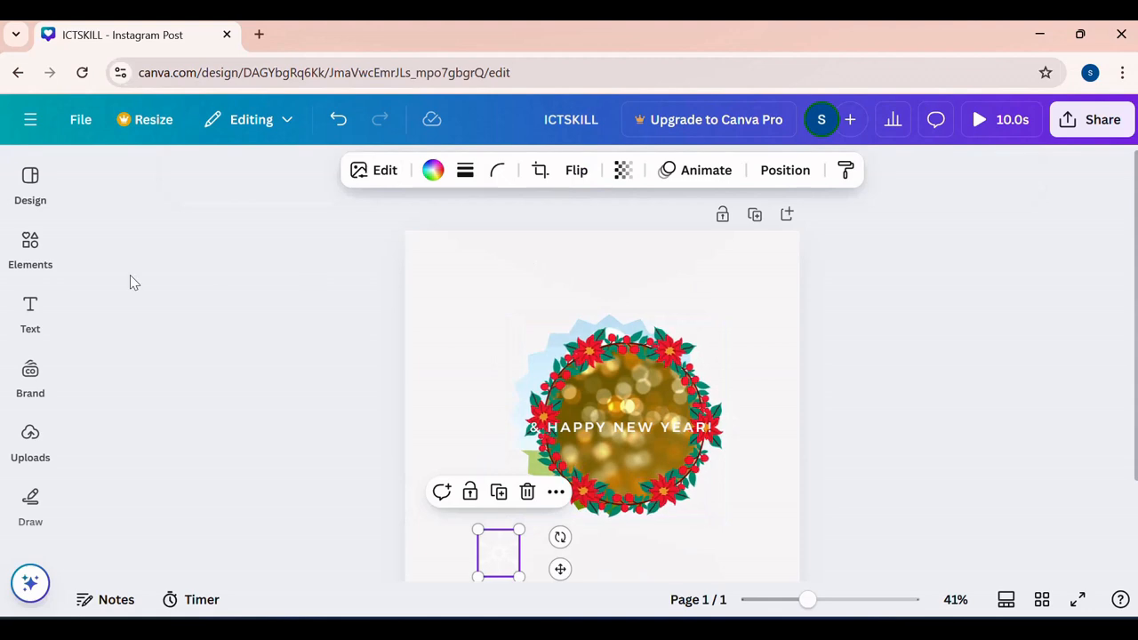
- Look through the audio, mockups, shapes and charts offered among the Christmas elements
click(32, 251)
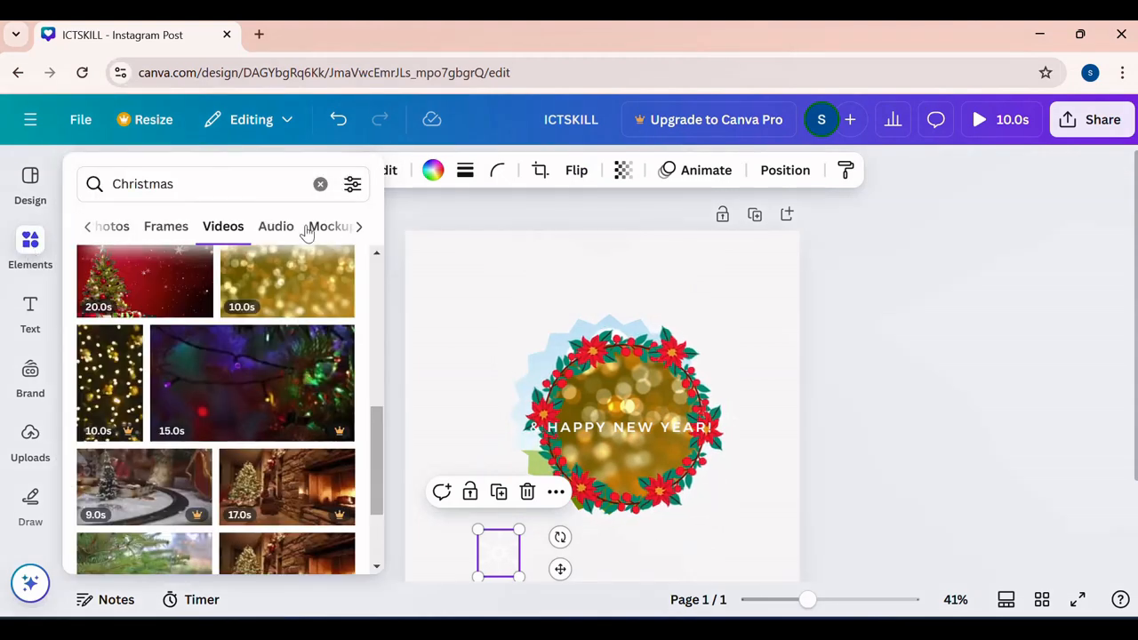
click(275, 226)
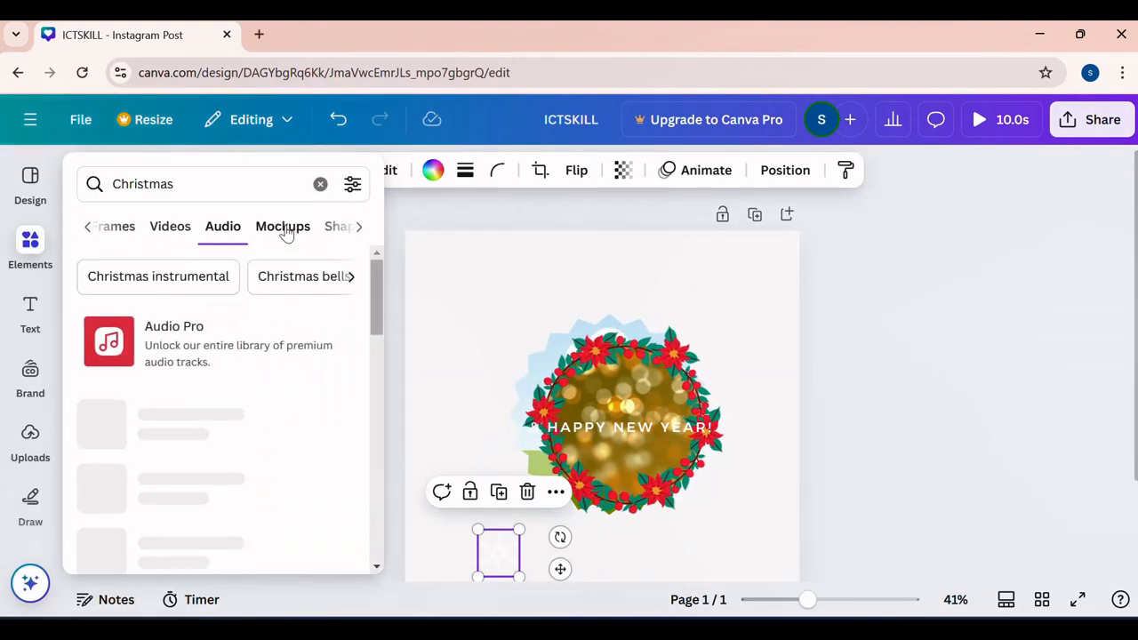
click(285, 229)
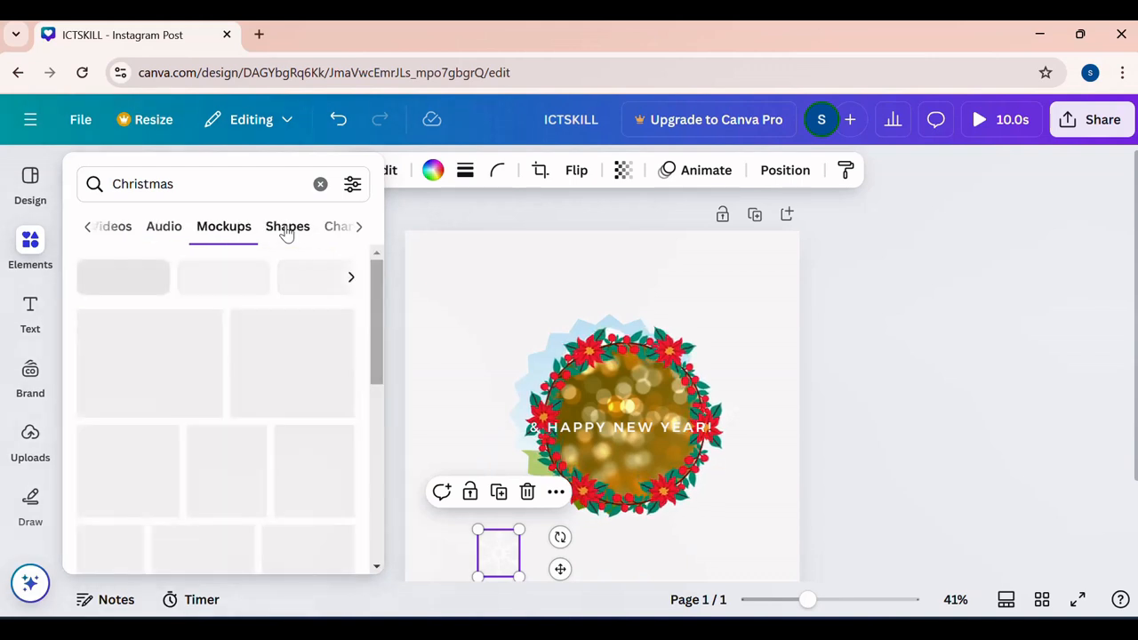
click(285, 229)
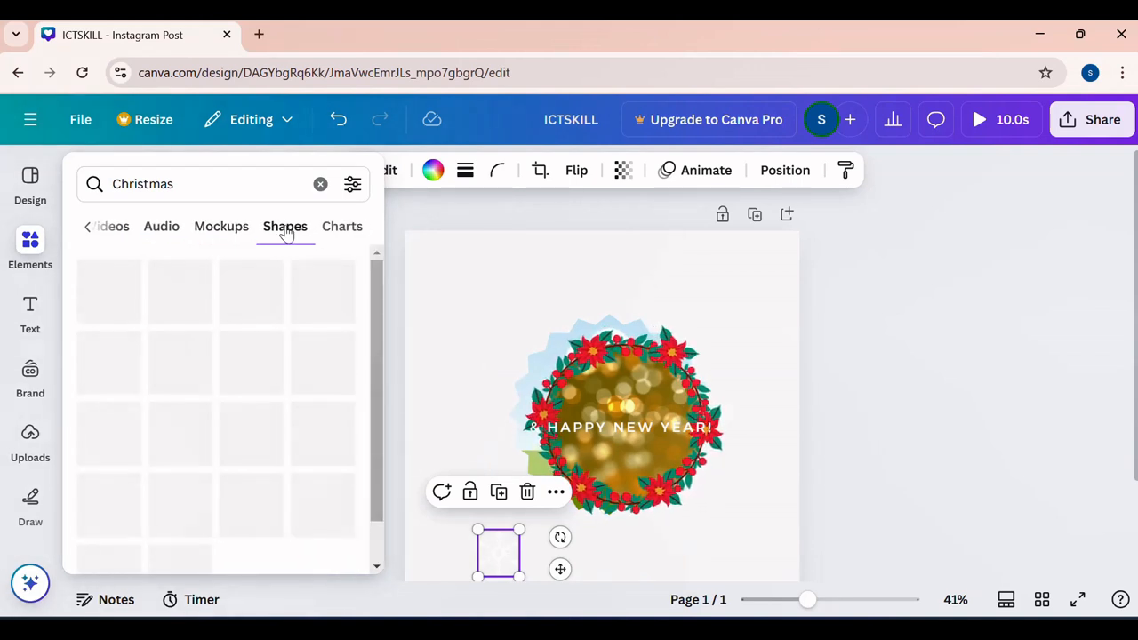
click(354, 229)
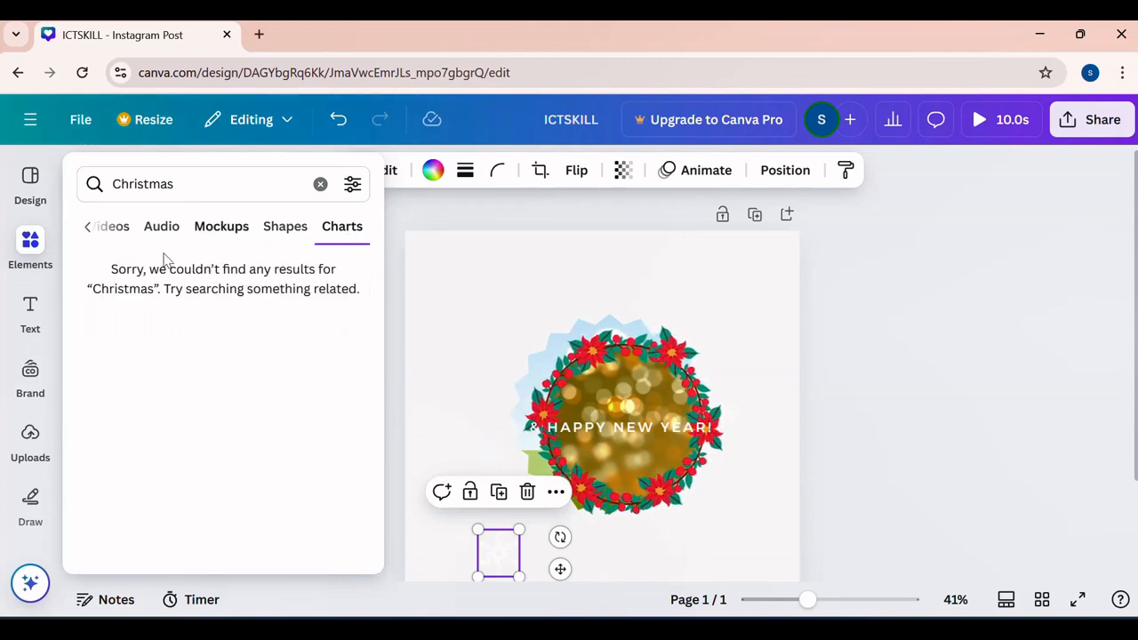
- Clear the Christmas search, search the elements for "LOVE" and look through the results
click(322, 184)
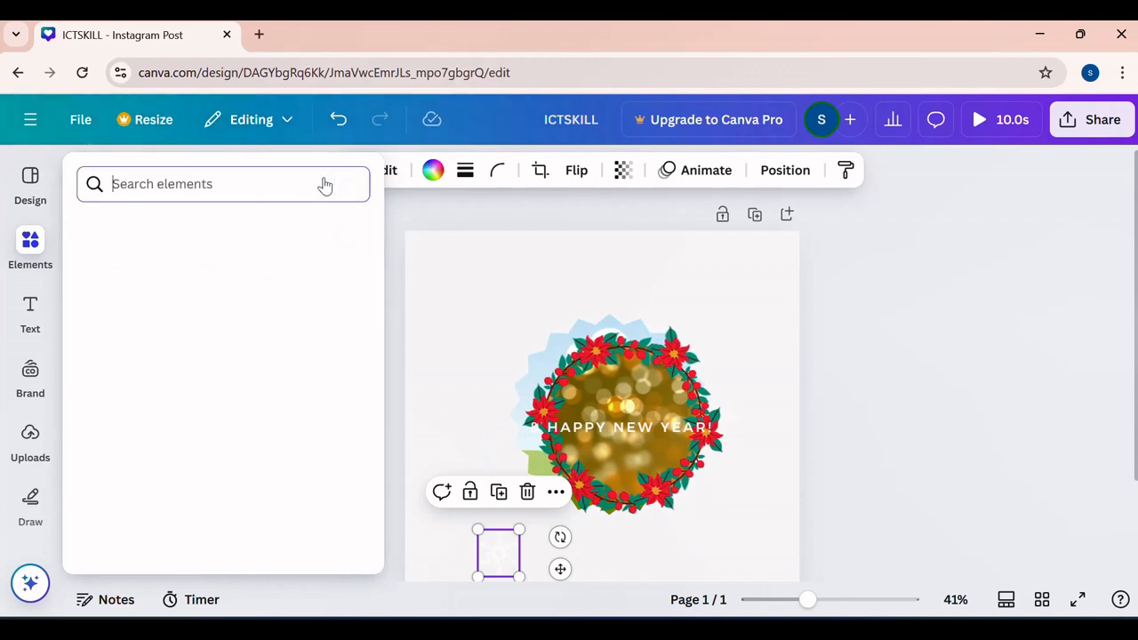
scroll(249, 307, down, 5)
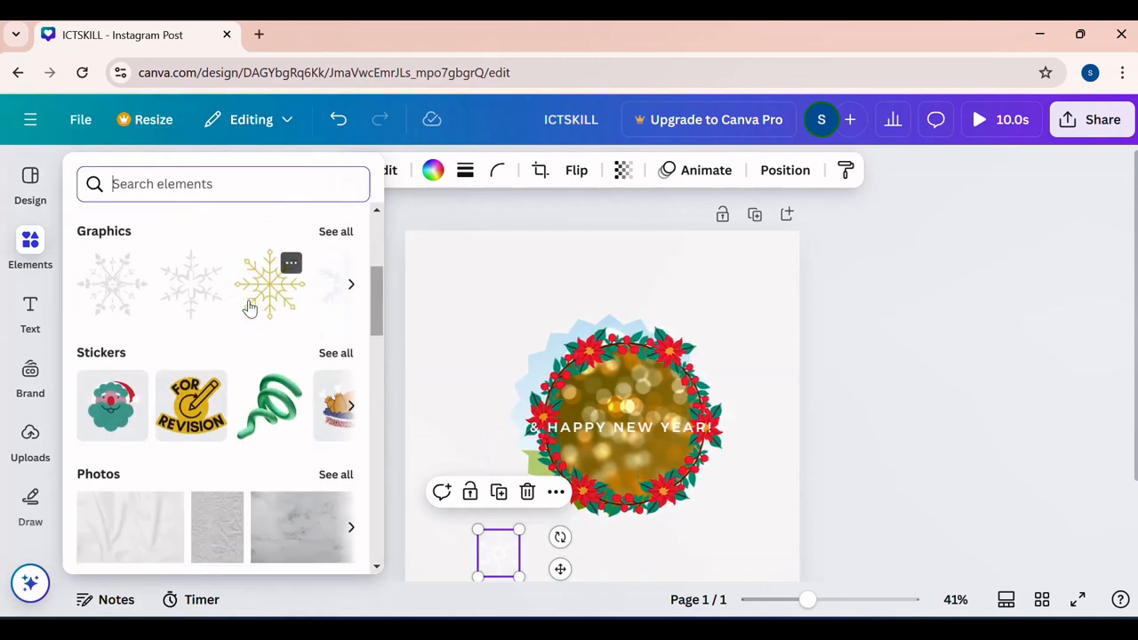
click(256, 187)
text(LOVE)
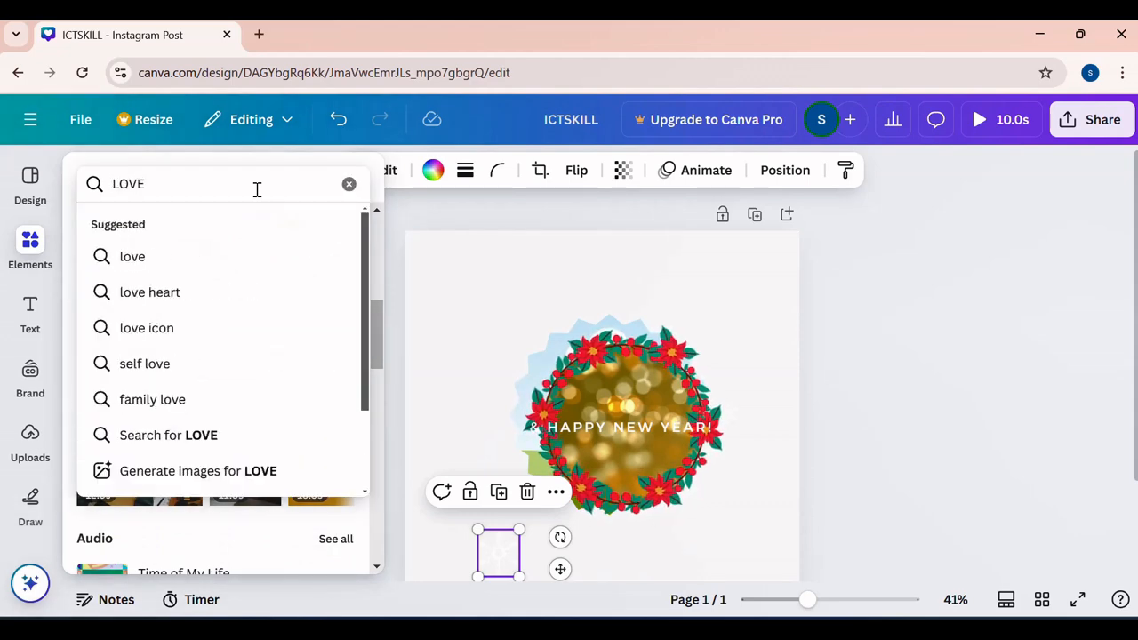
key(Return)
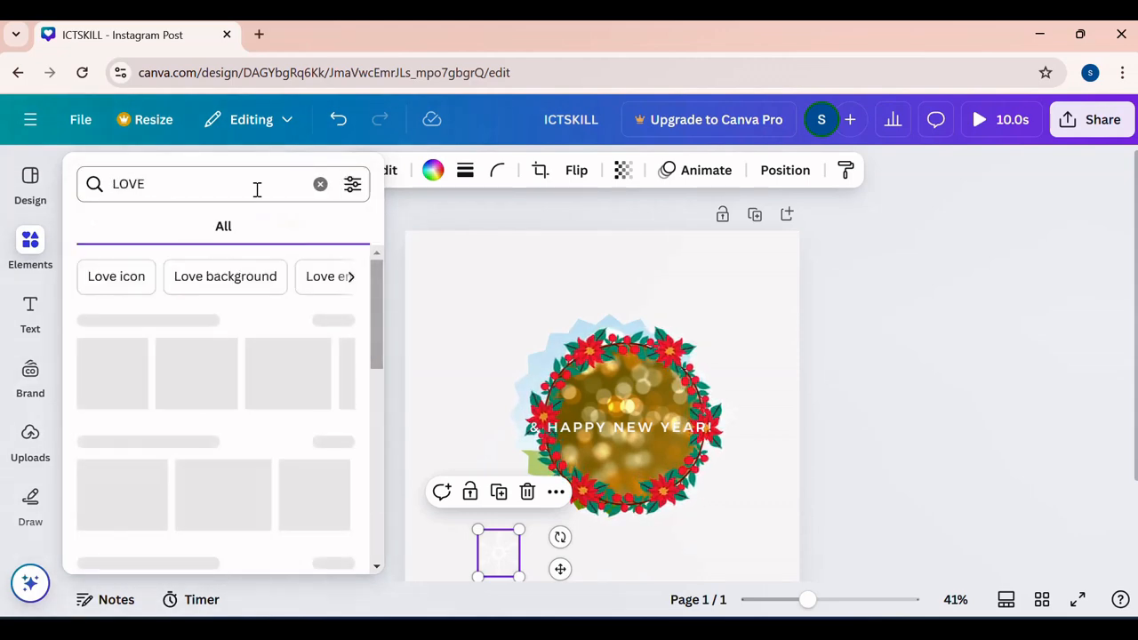
scroll(257, 397, down, 5)
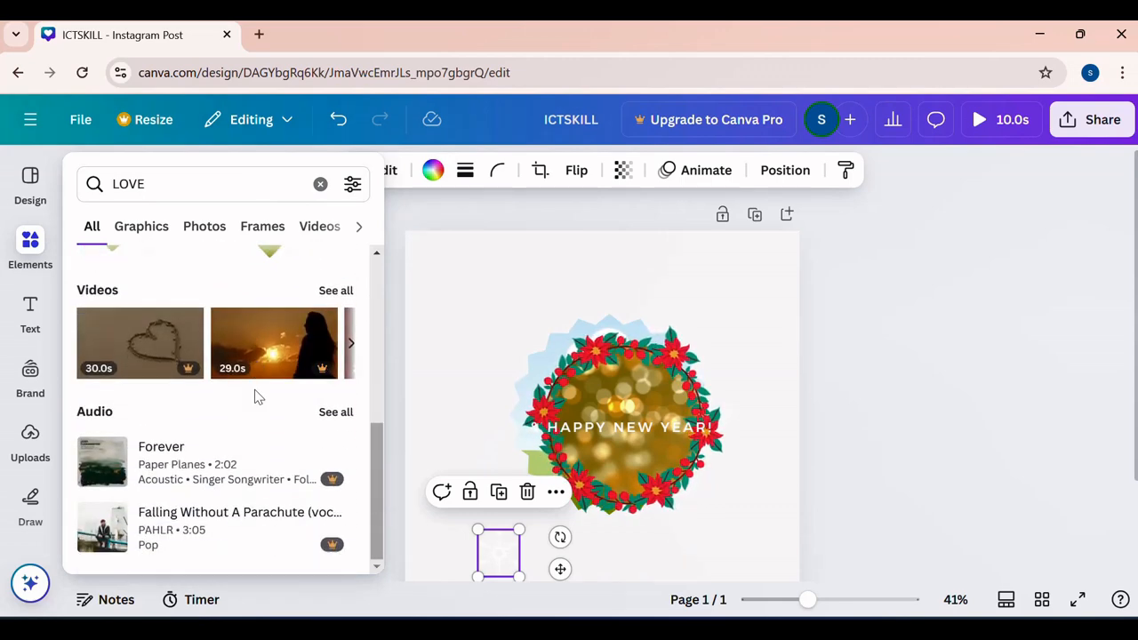
scroll(254, 396, up, 3)
- Place the animated red hearts from the "LOVE" graphics to the left of the wreath on the page
click(135, 228)
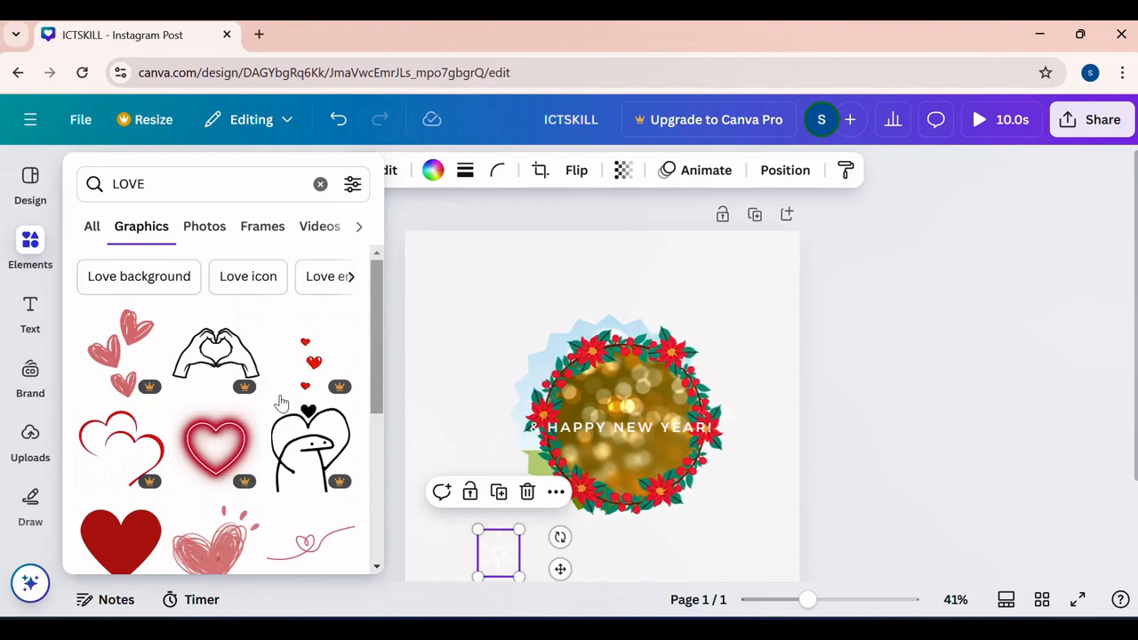
drag(304, 364, 489, 303)
click(663, 275)
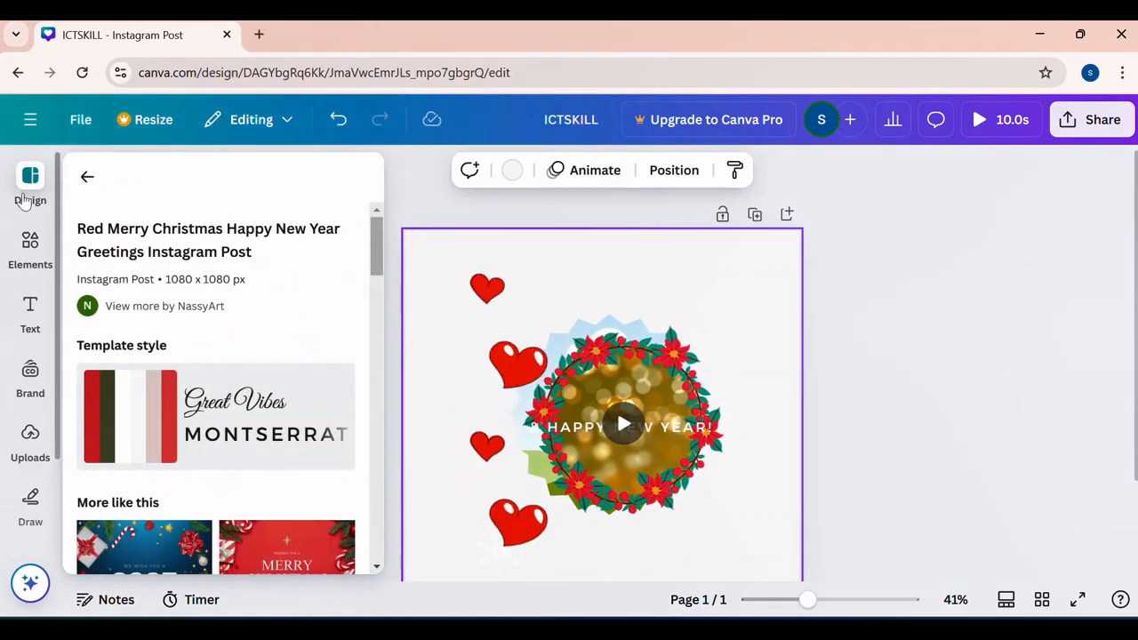
- Add a text box to the page and enter the person's full name in capitals
mouse_move(29, 253)
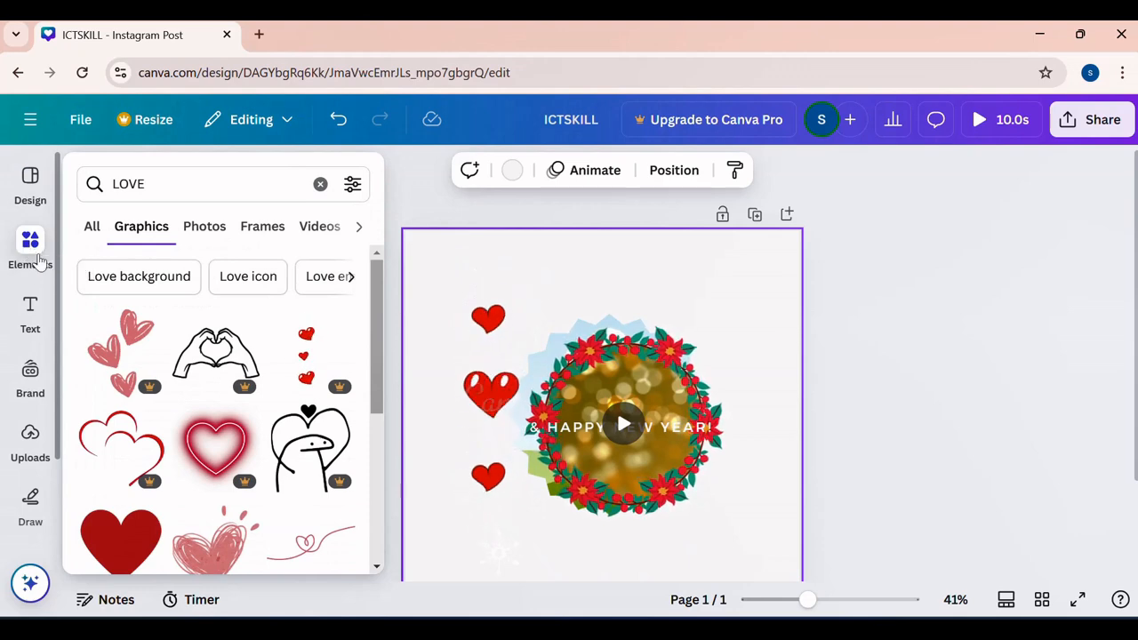
mouse_move(21, 332)
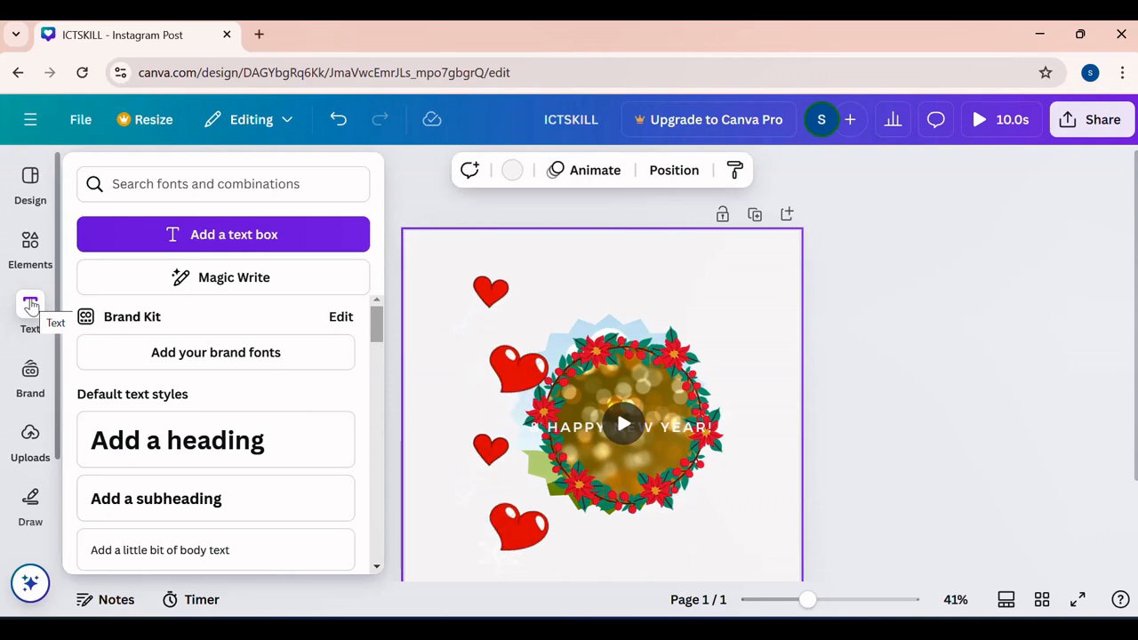
click(160, 238)
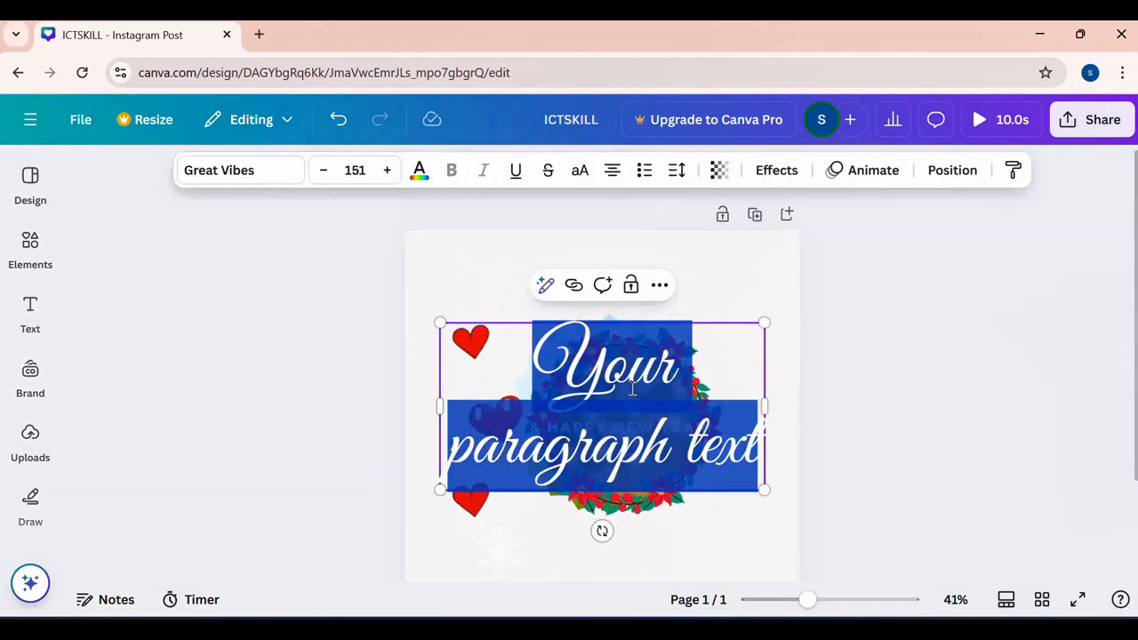
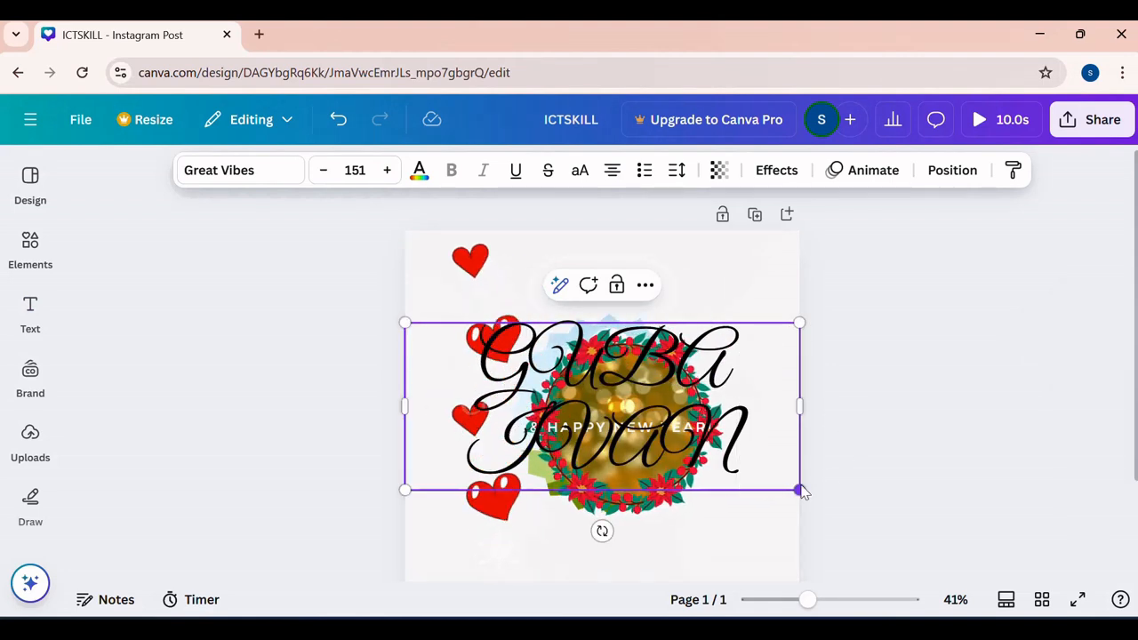
- Shrink the name text to about size 54.9 and move it above the wreath frame
drag(799, 486, 565, 329)
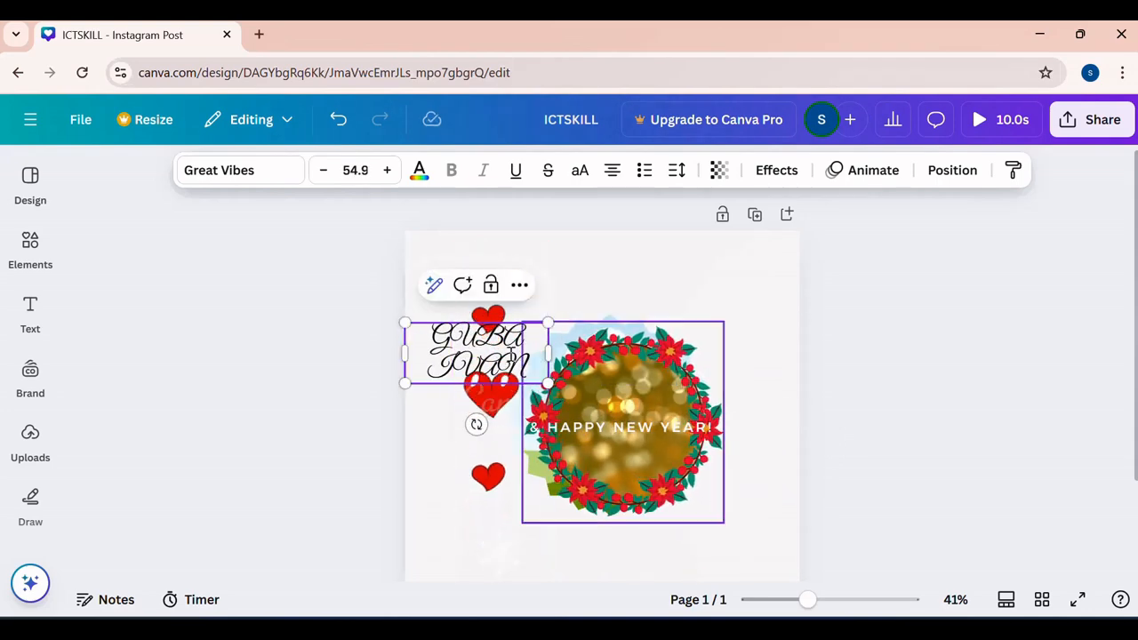
click(389, 429)
drag(464, 347, 608, 275)
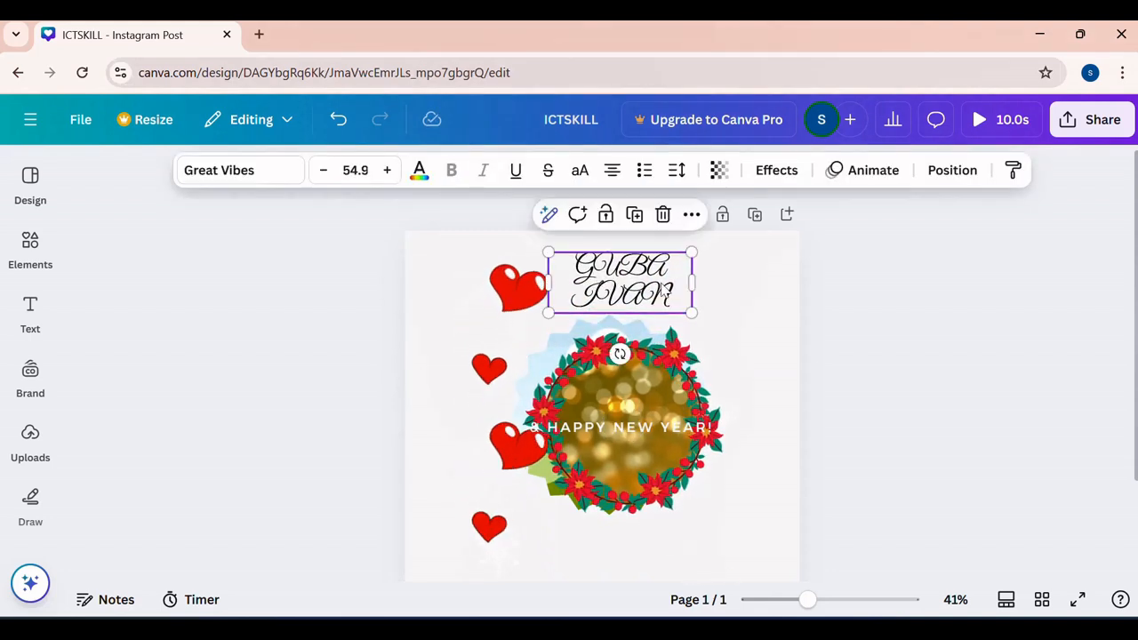
- Change the font of the whole name text above the wreath to Anton
click(632, 282)
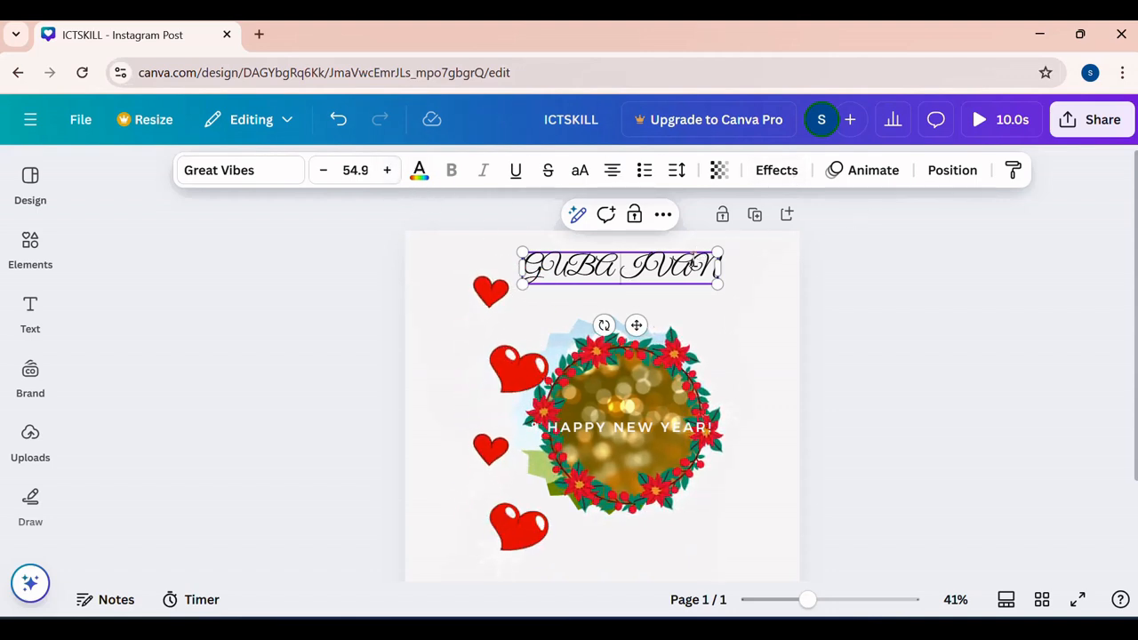
drag(717, 266, 524, 280)
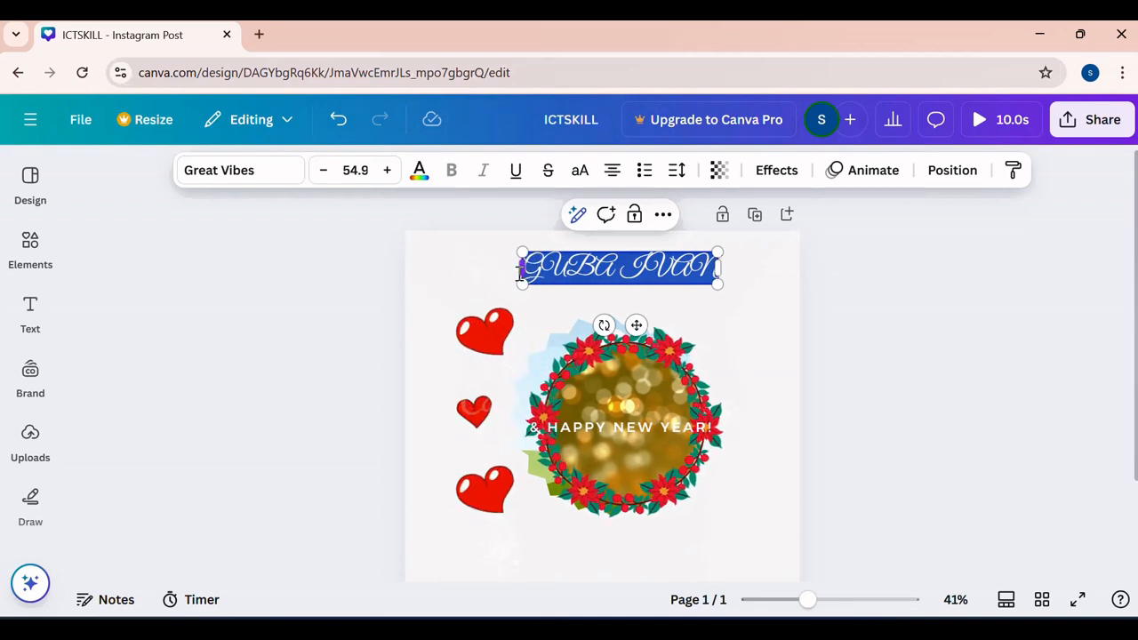
click(286, 180)
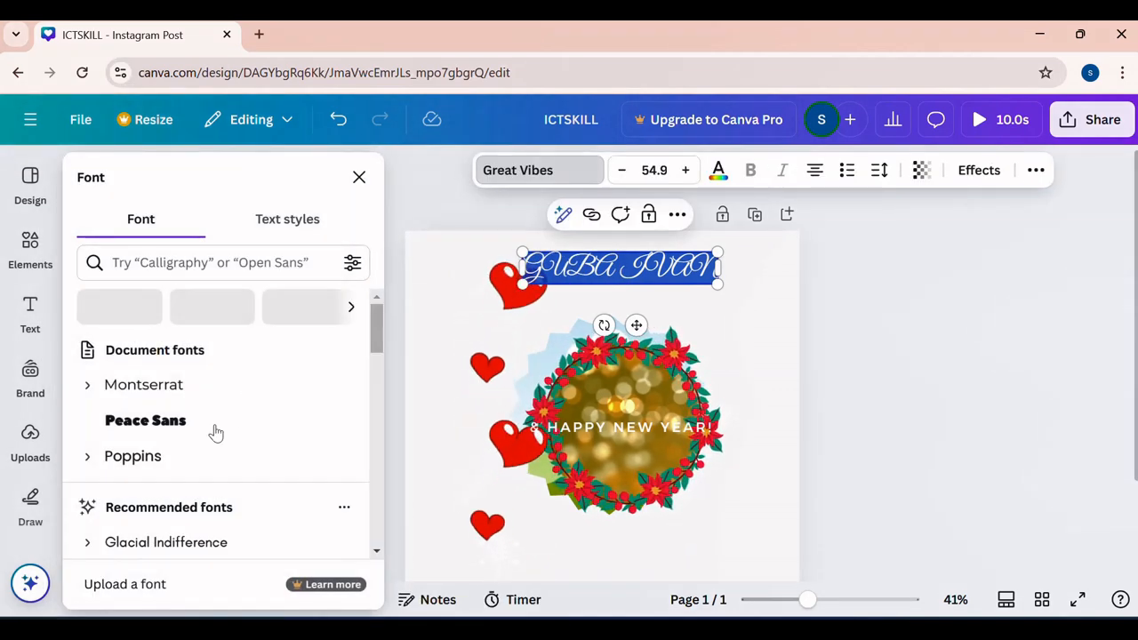
scroll(186, 451, down, 8)
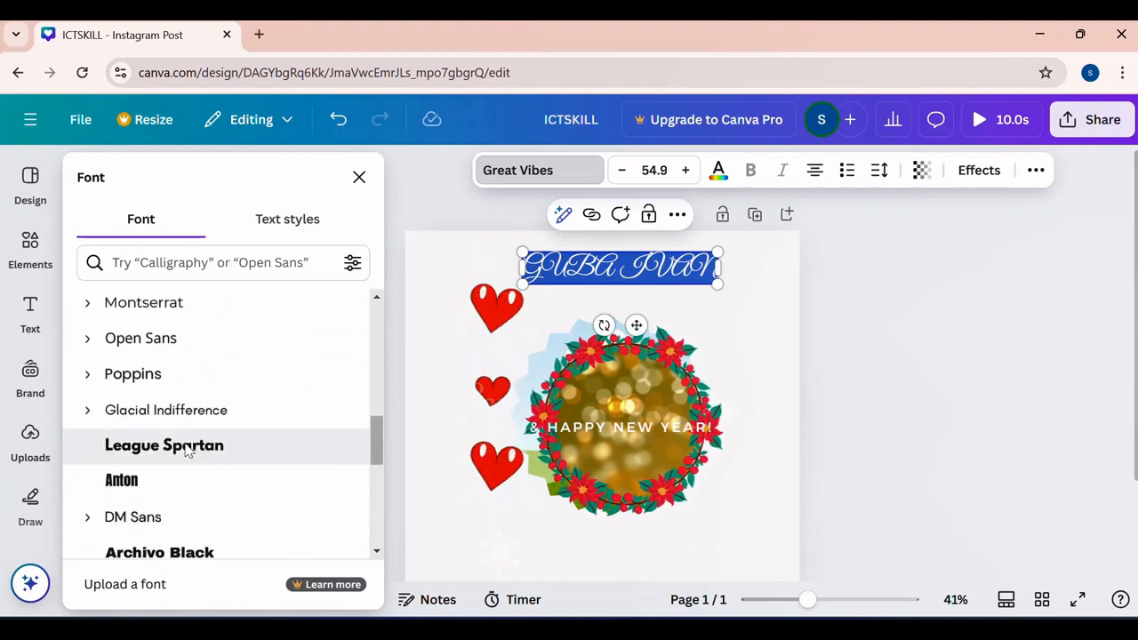
click(156, 484)
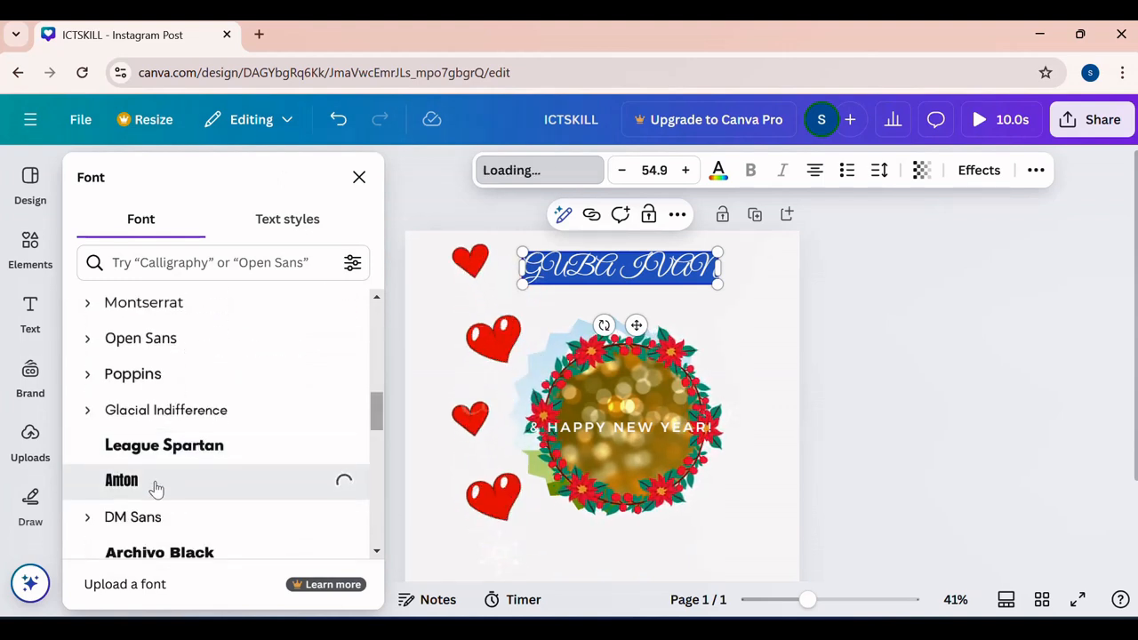
click(723, 318)
- Italicise and underline the whole name text and set its alignment to justified
click(662, 266)
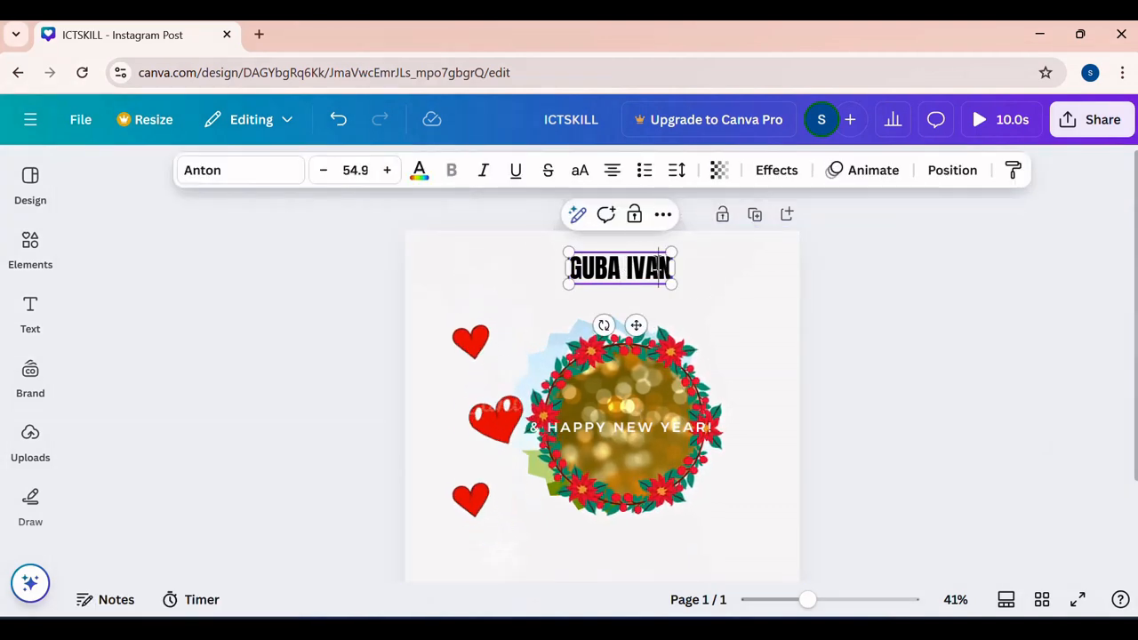
double_click(658, 267)
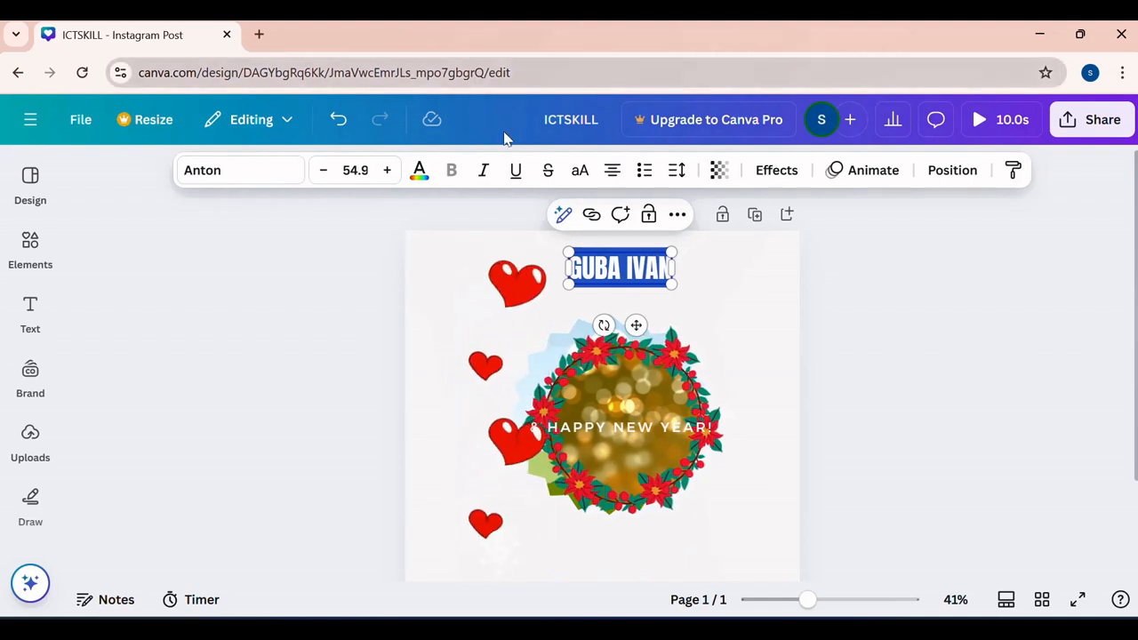
click(483, 172)
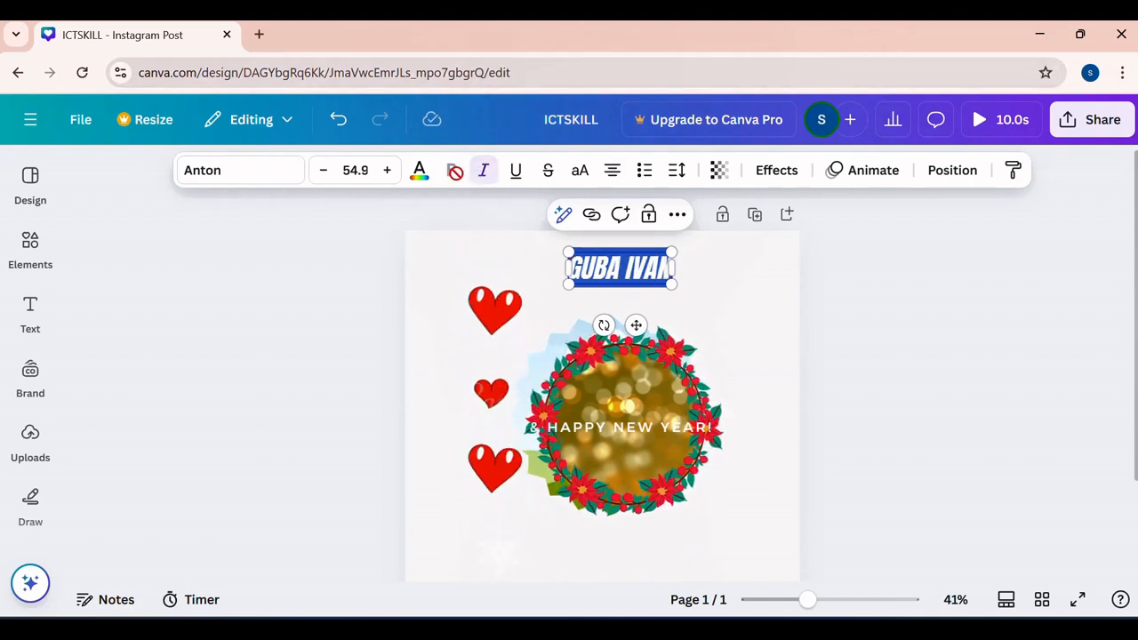
click(516, 177)
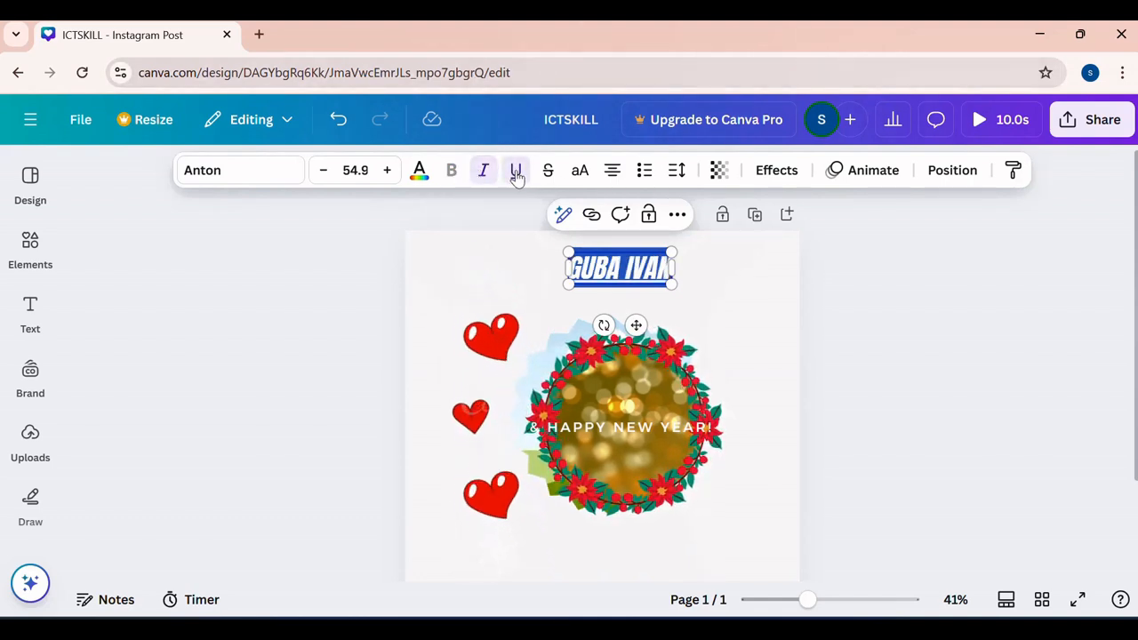
click(578, 174)
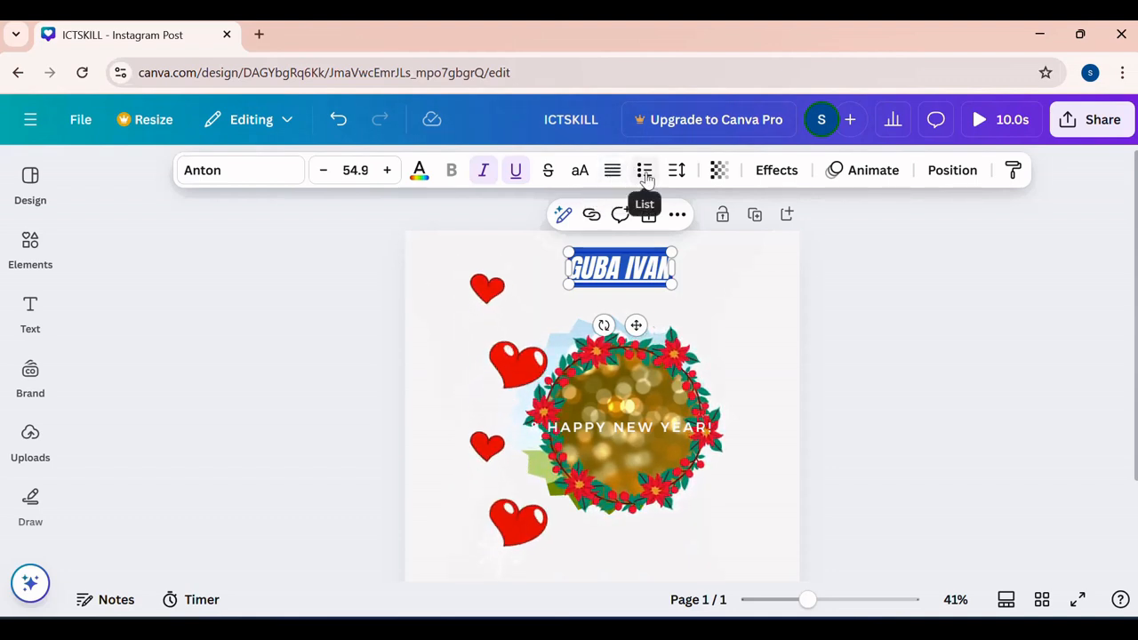
- Apply the Neon effect style and the Curve shape to the name text
click(775, 171)
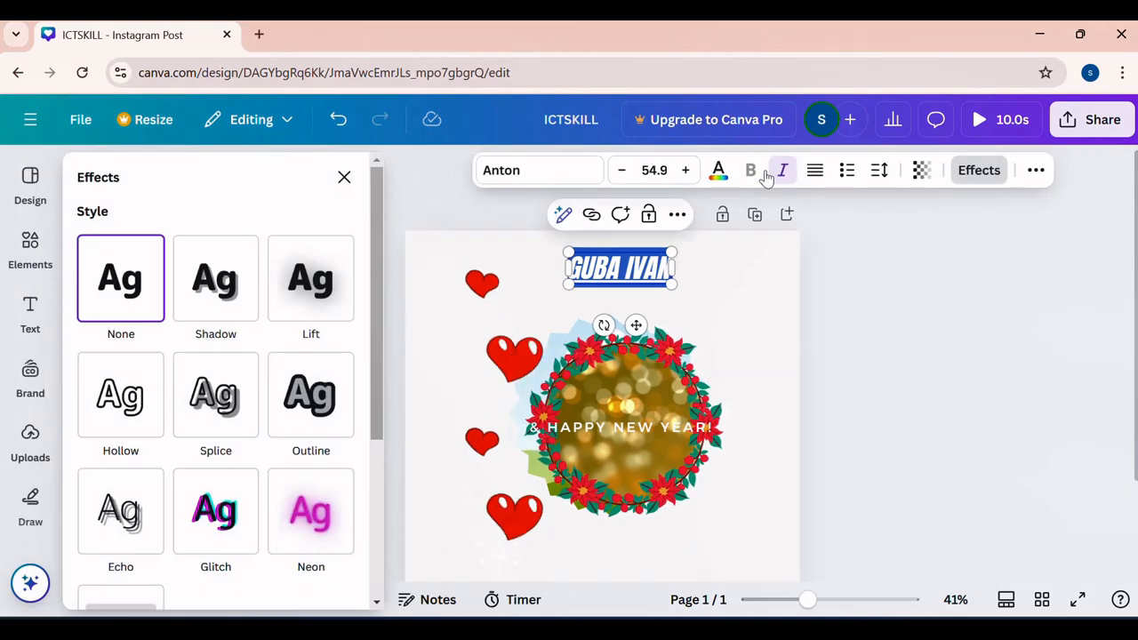
click(308, 507)
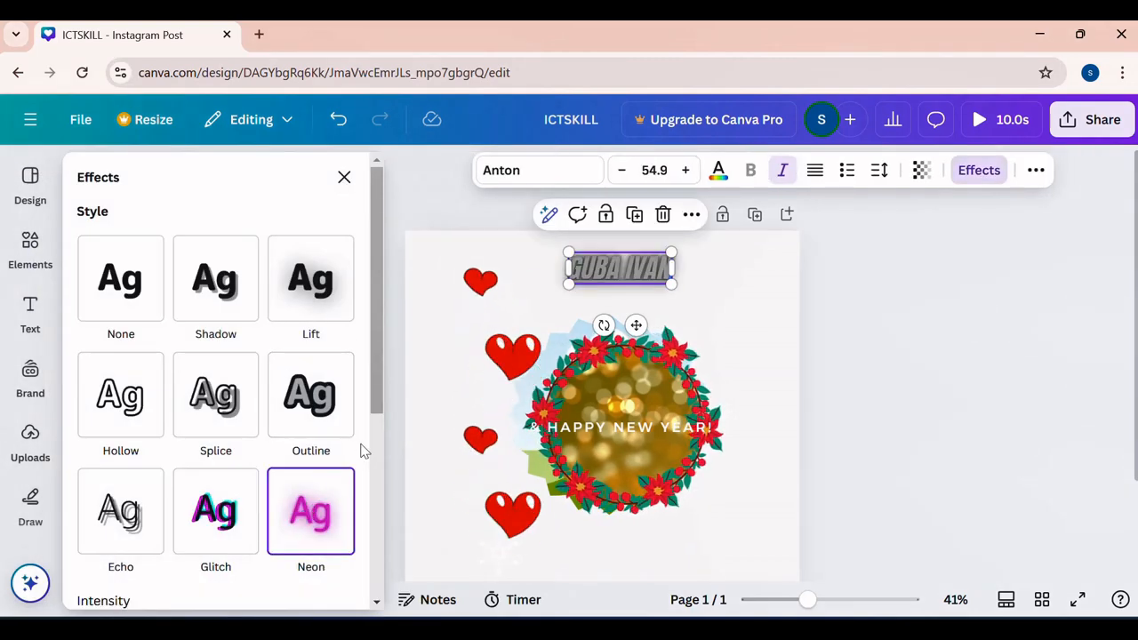
click(734, 299)
click(653, 271)
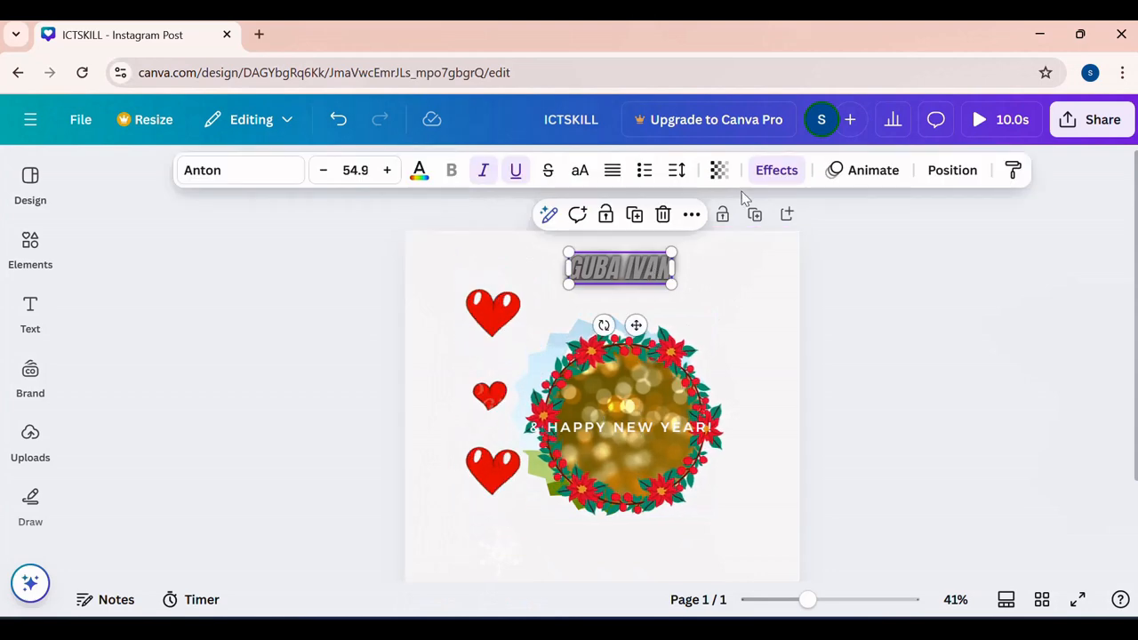
click(776, 170)
scroll(240, 398, down, 4)
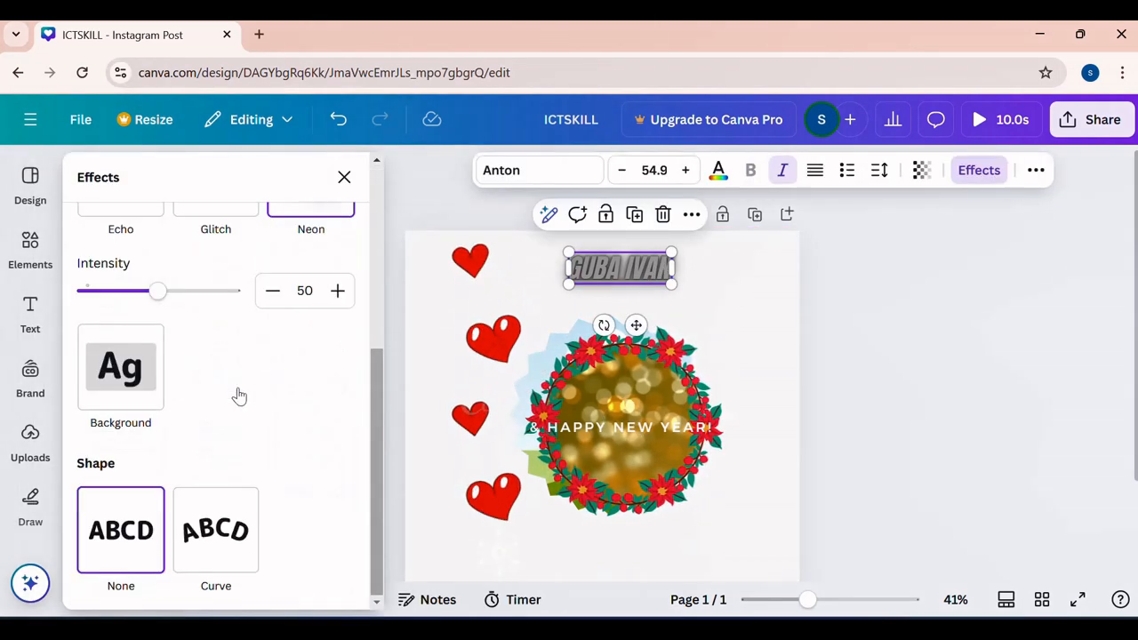
click(194, 503)
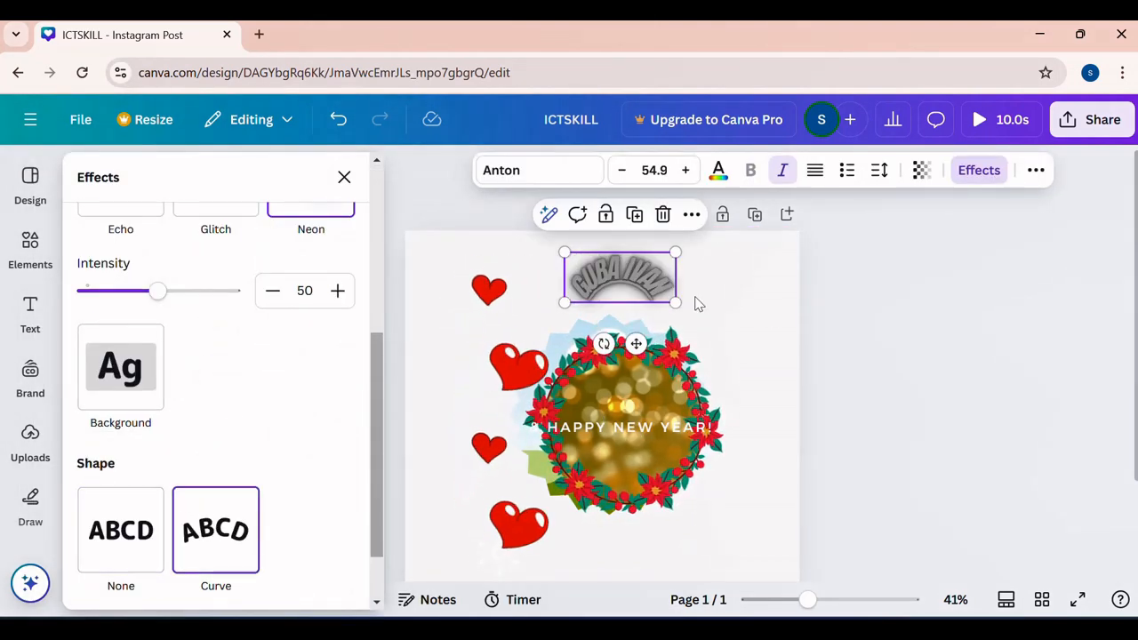
- Enlarge the curved name text to about size 103 and centre it above the wreath
mouse_move(633, 269)
mouse_down()
mouse_move(588, 281)
mouse_move(623, 261)
mouse_up()
drag(554, 294, 458, 339)
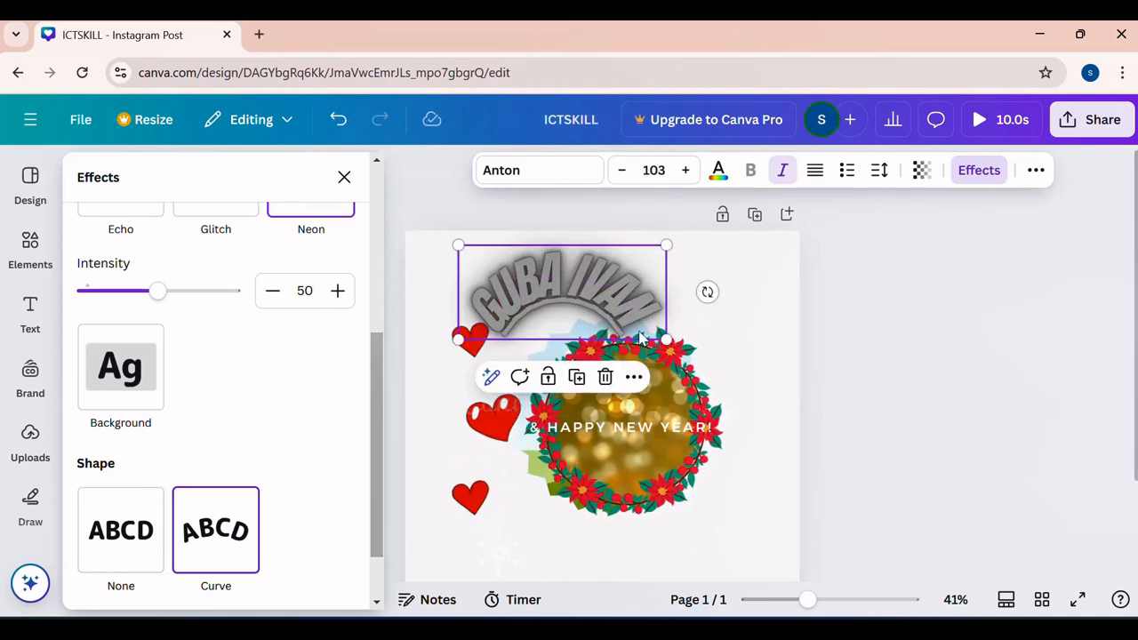
drag(653, 278, 704, 269)
click(774, 324)
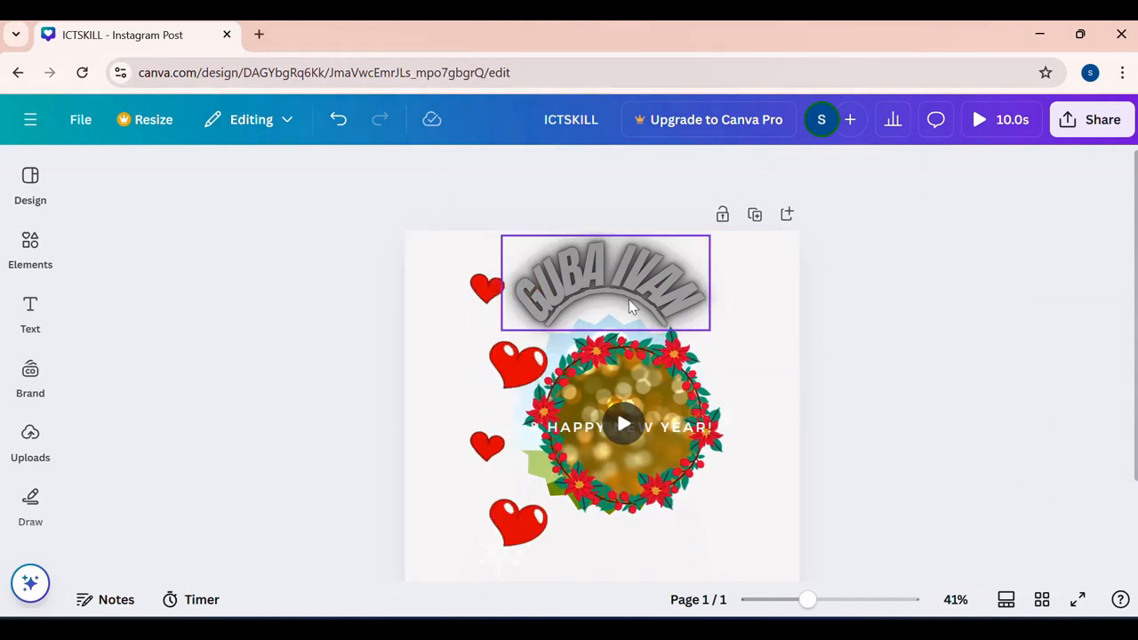
- Try the Shift and Clarify text animations on the curved name
click(649, 285)
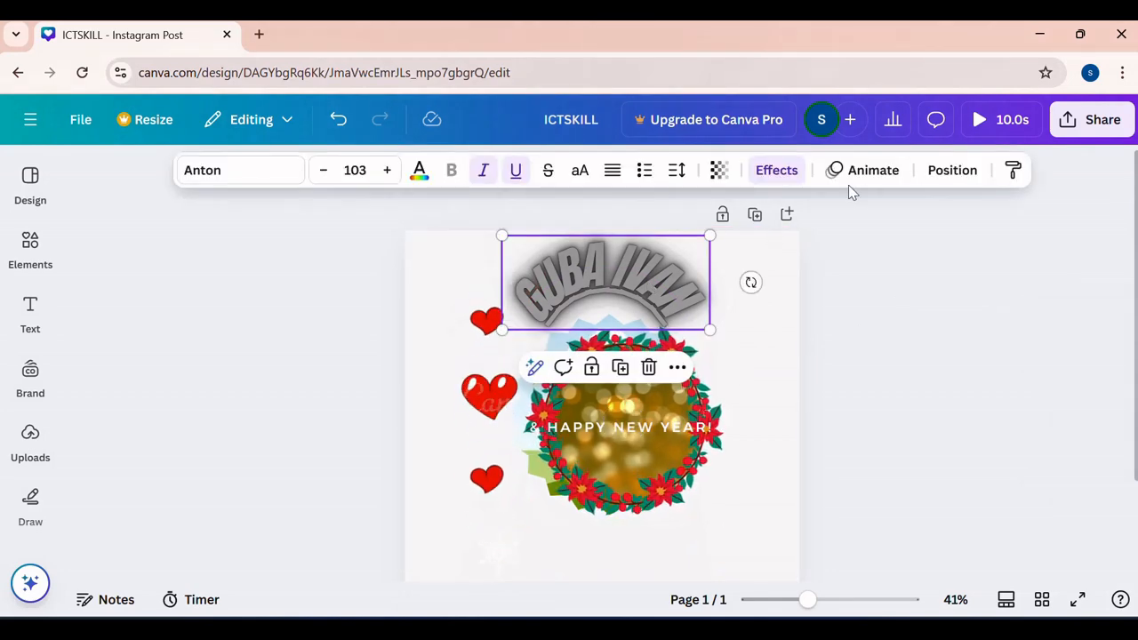
click(866, 170)
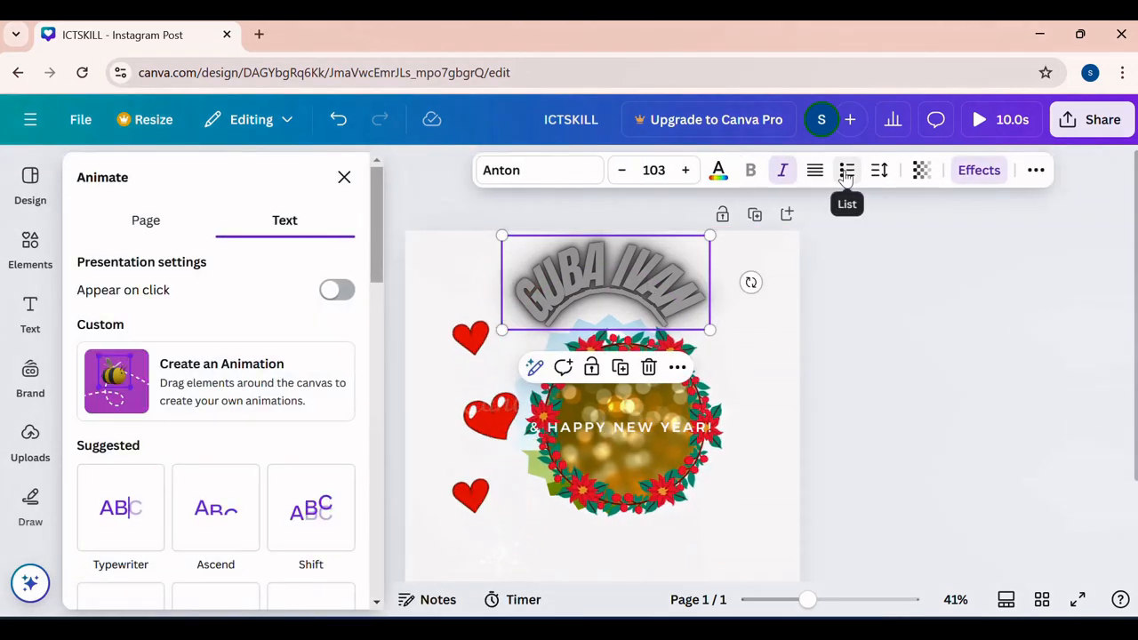
click(312, 503)
scroll(310, 498, down, 4)
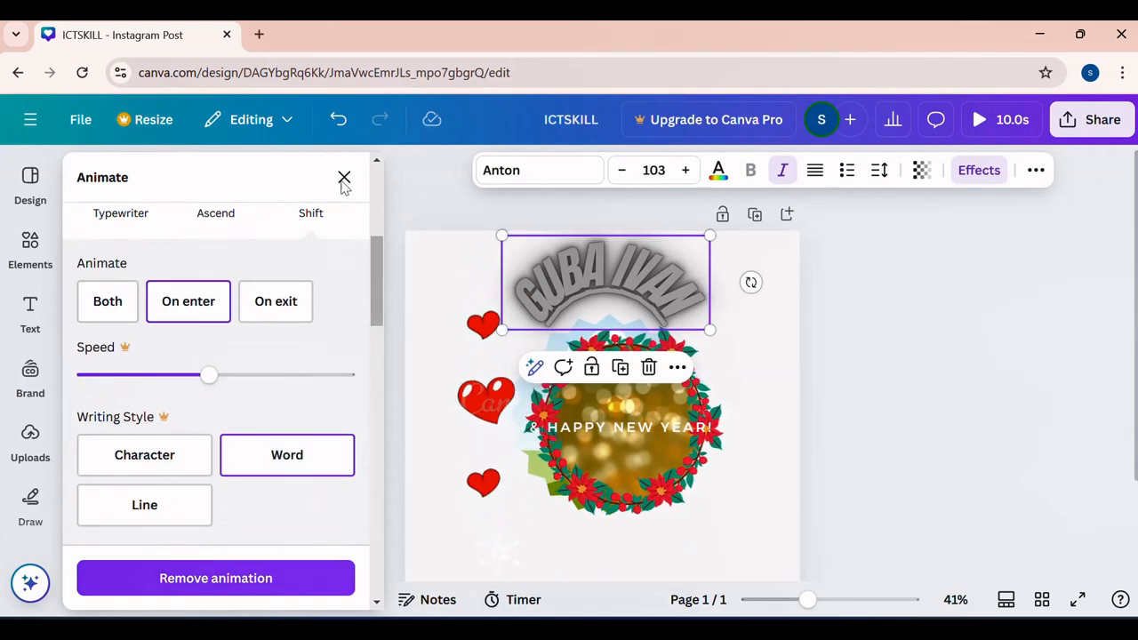
scroll(165, 286, down, 8)
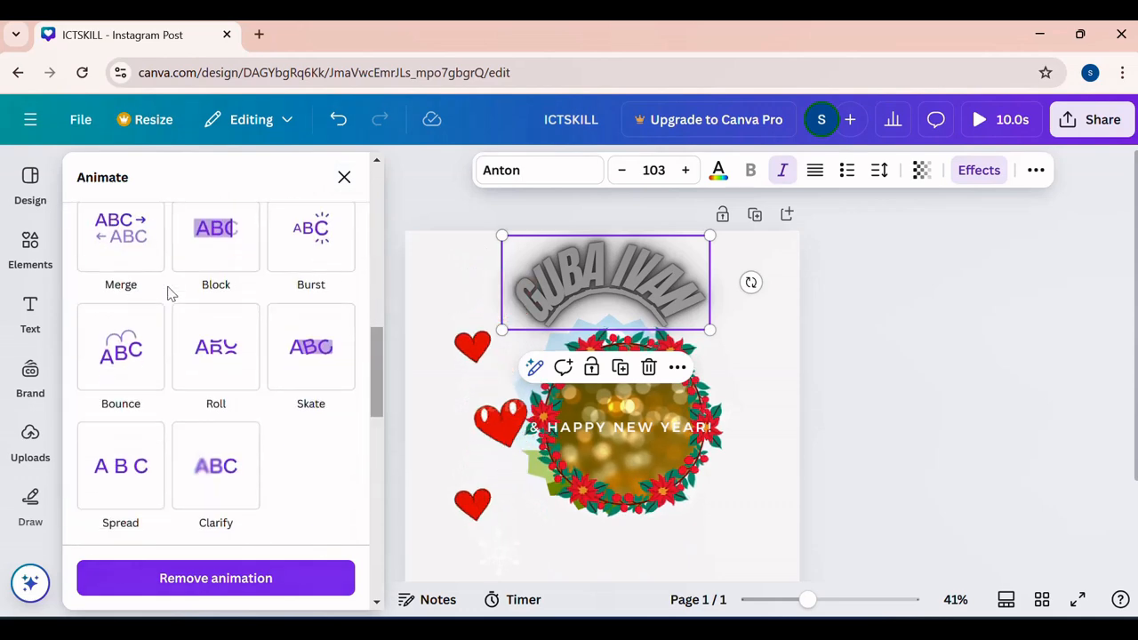
scroll(201, 387, up, 2)
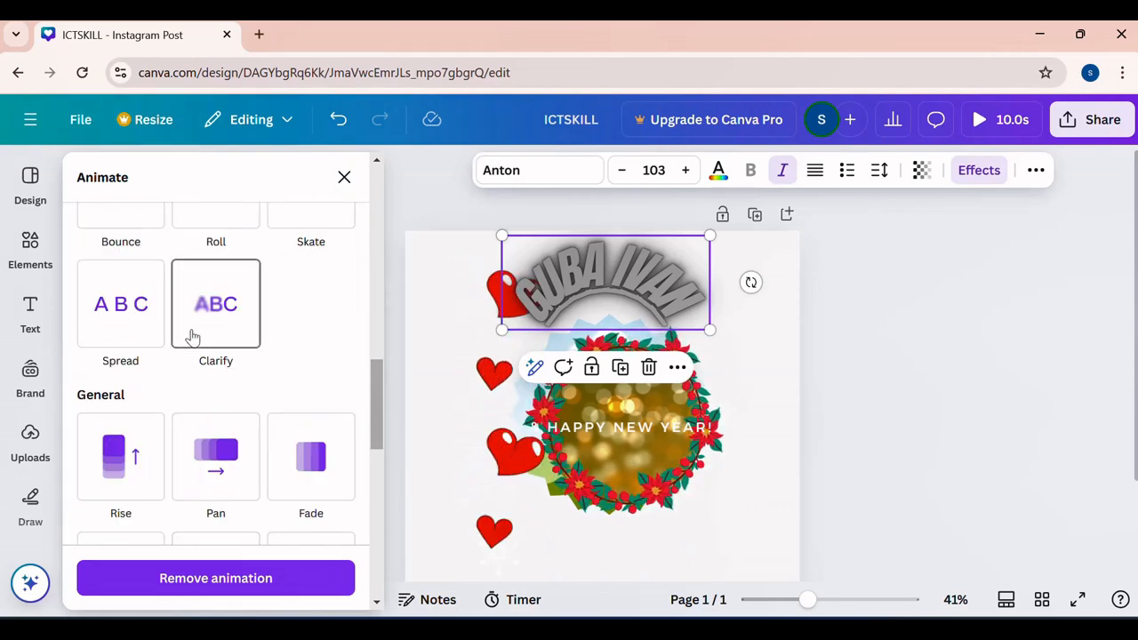
click(192, 336)
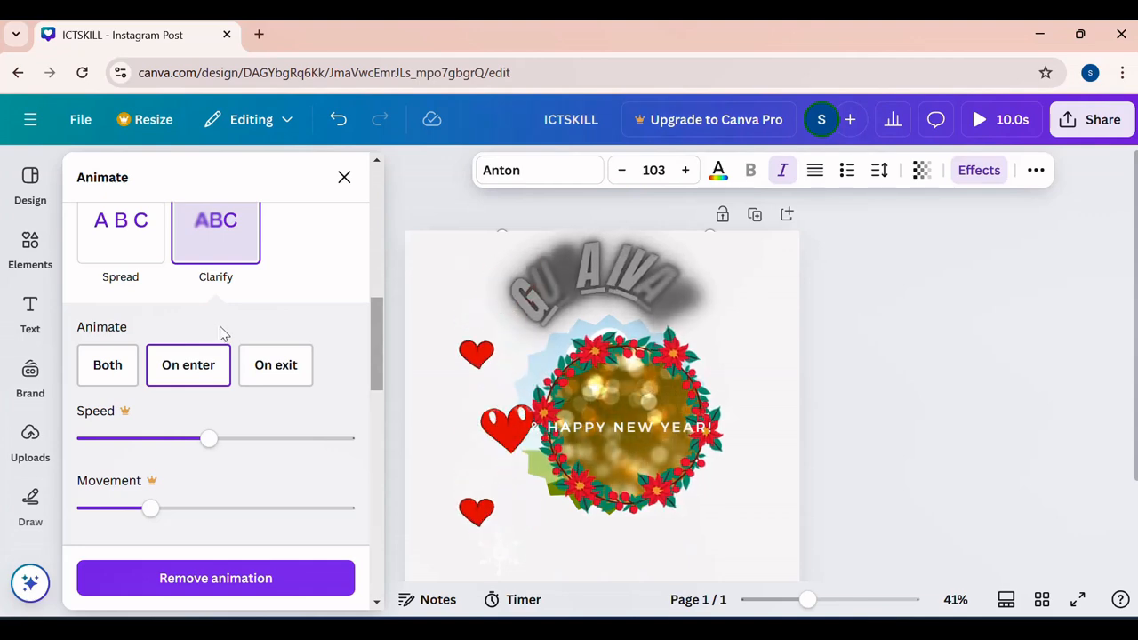
- Apply the Burst writing animation to the curved name text
scroll(221, 334, down, 1)
scroll(223, 325, up, 3)
scroll(222, 327, down, 2)
scroll(222, 329, up, 2)
scroll(224, 331, up, 1)
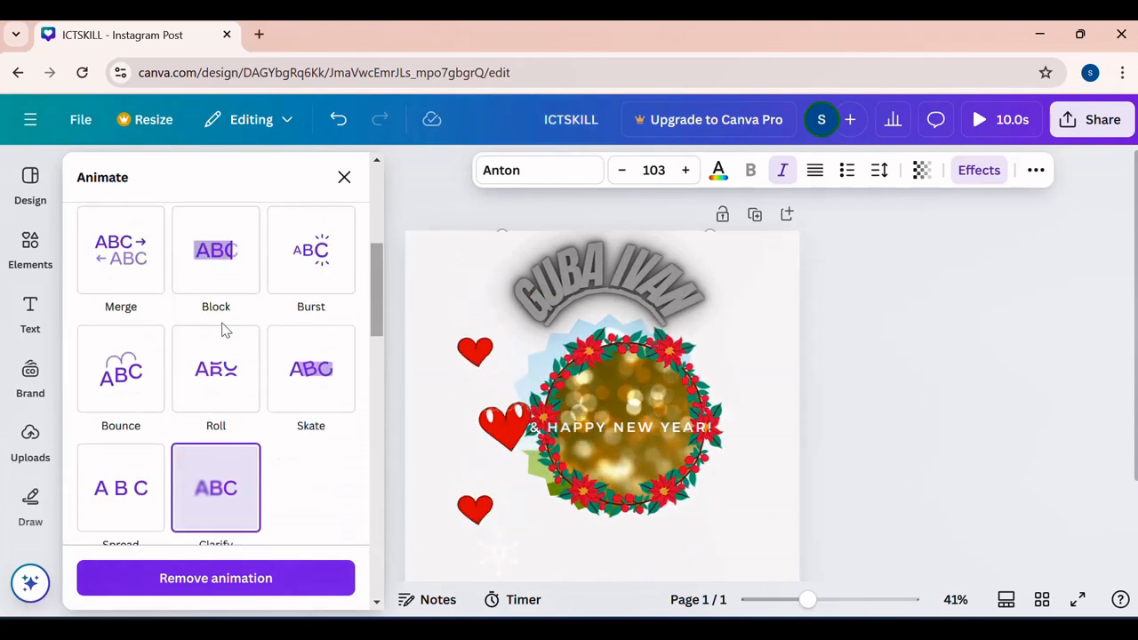
click(309, 281)
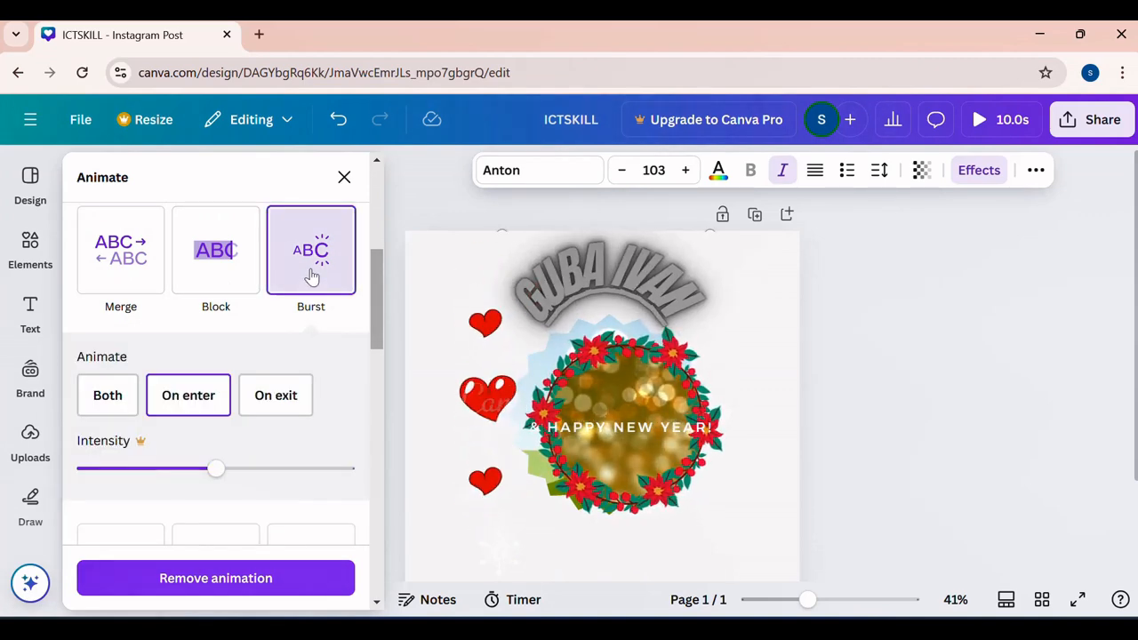
click(912, 303)
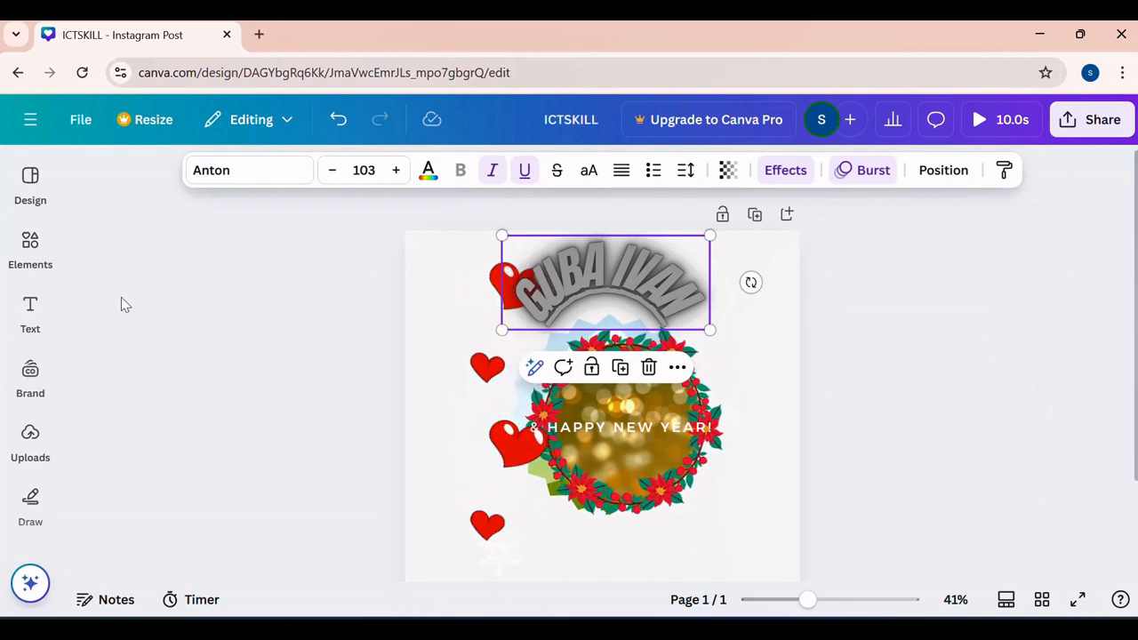
- Add the "exclusive Heritage" font combination to the page and place it below the wreath, towards the lower right
click(30, 311)
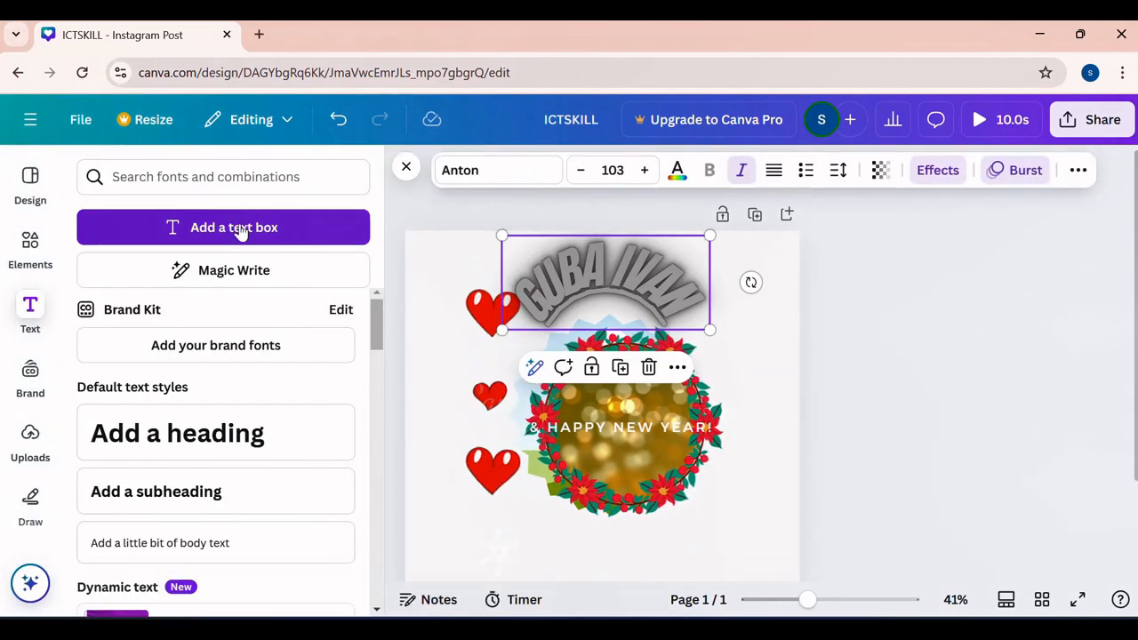
scroll(274, 445, down, 2)
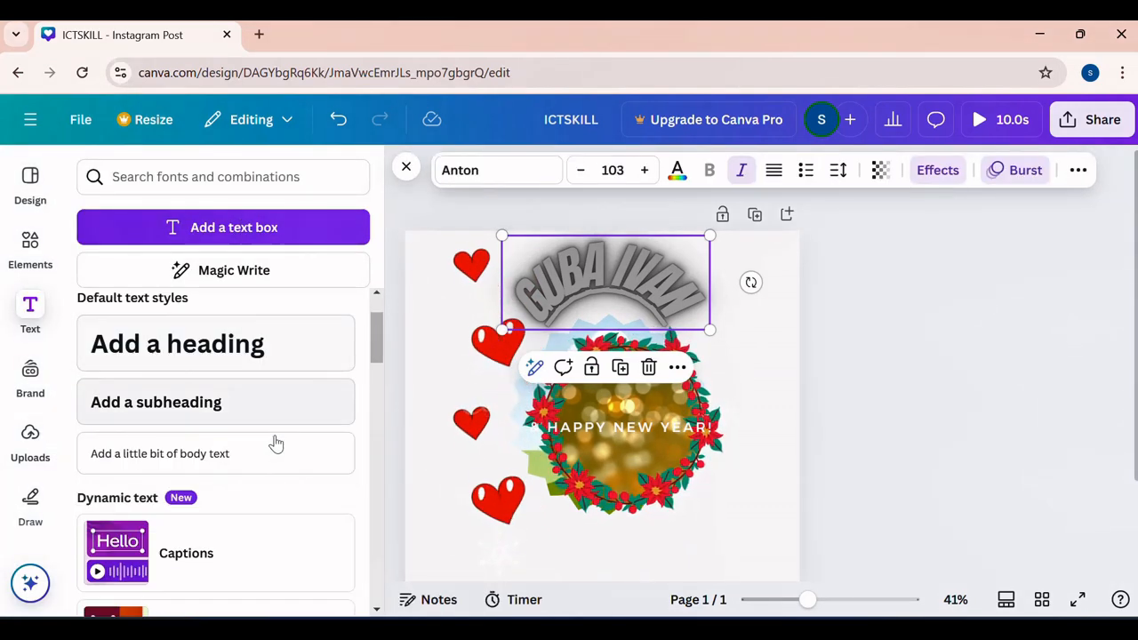
scroll(275, 441, down, 5)
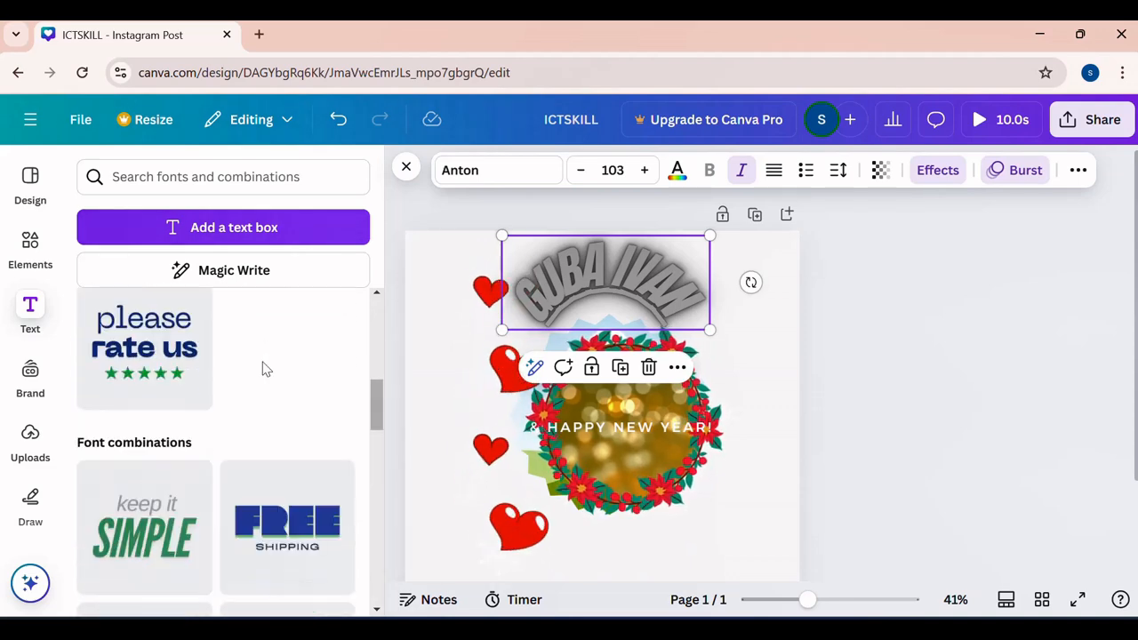
scroll(254, 384, down, 2)
scroll(253, 391, down, 6)
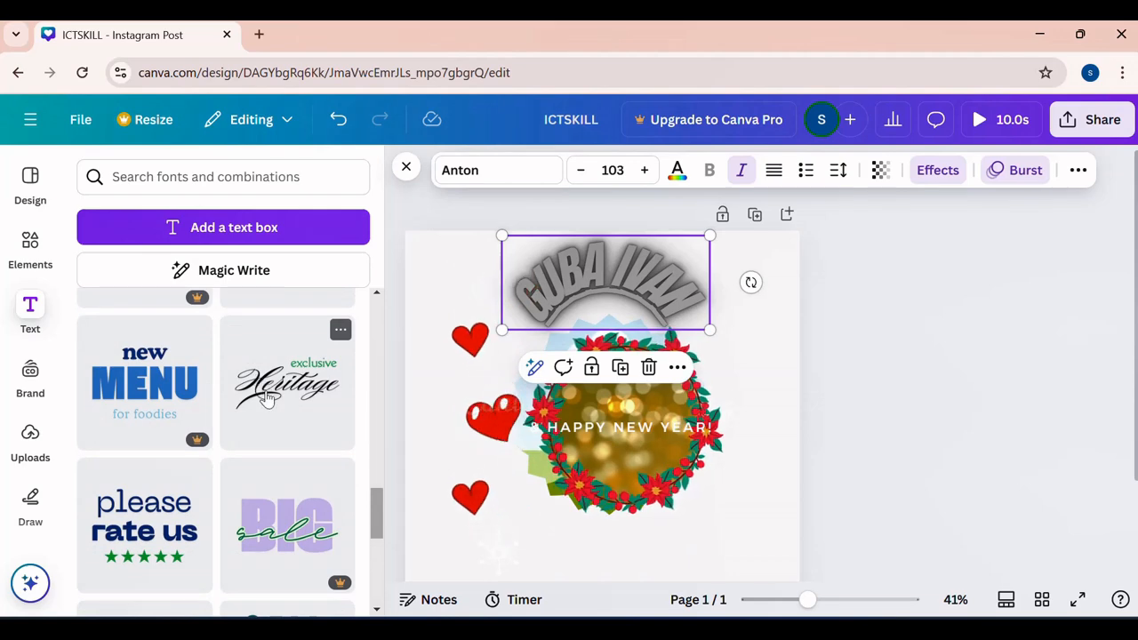
drag(267, 395, 594, 522)
drag(704, 490, 659, 551)
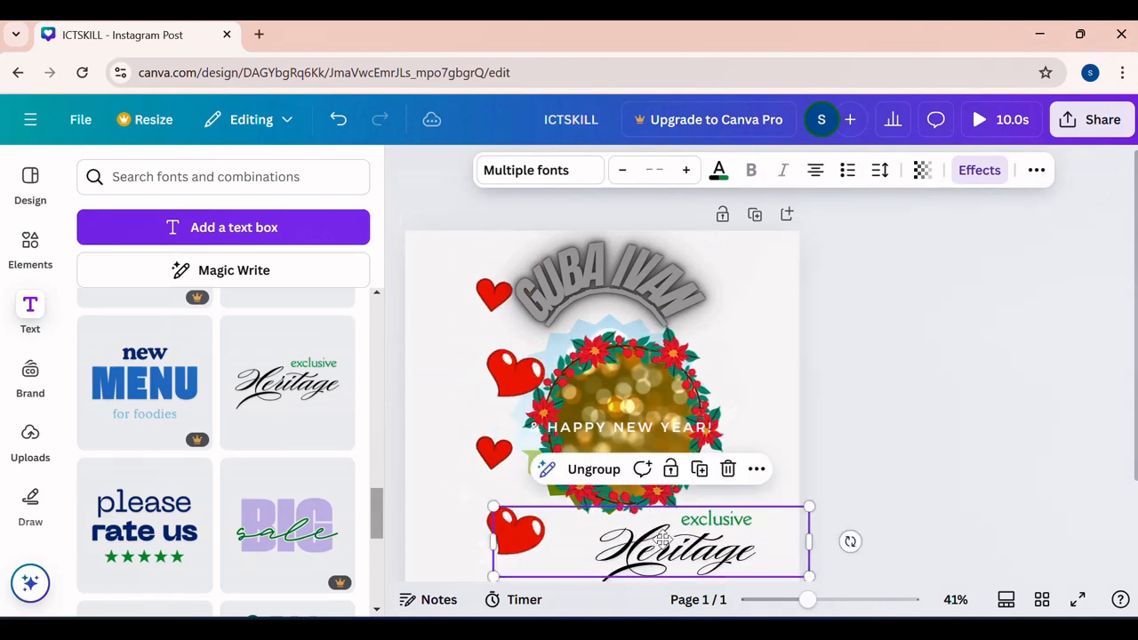
click(925, 411)
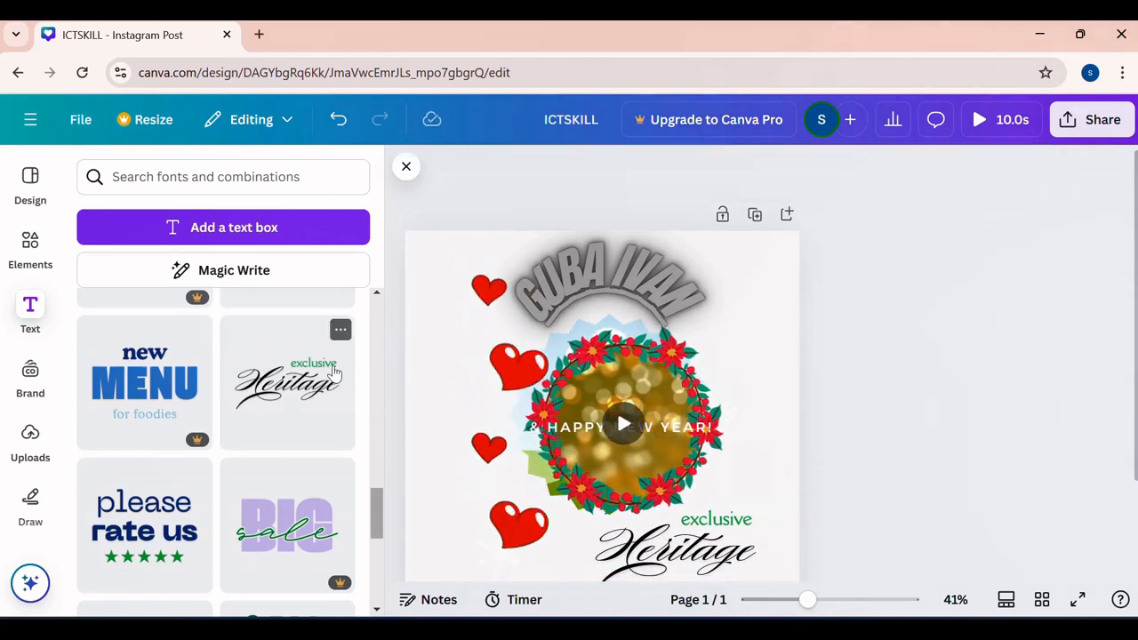
- Look through more font combinations and examine the Brand Templates and Brand Kit options
scroll(329, 373, down, 3)
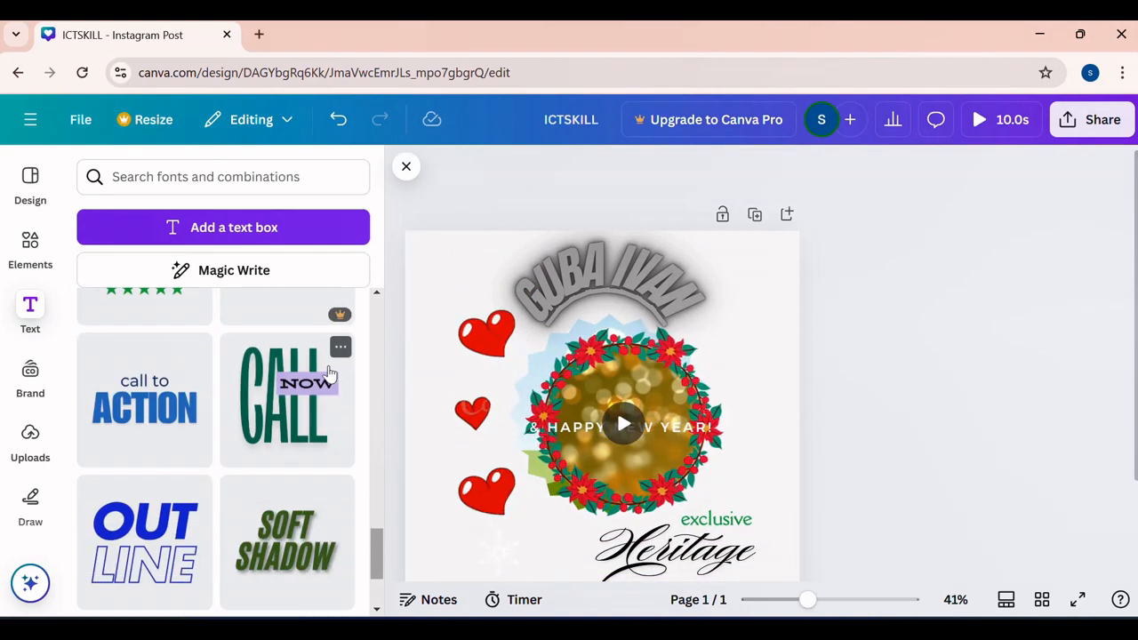
click(32, 377)
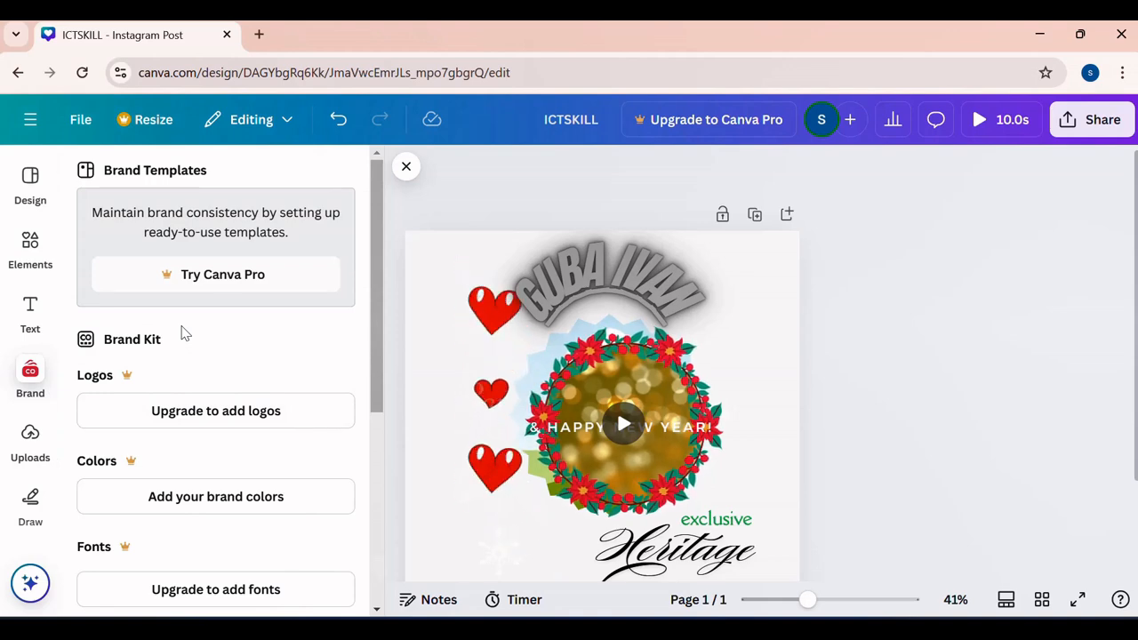
scroll(191, 338, down, 4)
scroll(213, 331, up, 4)
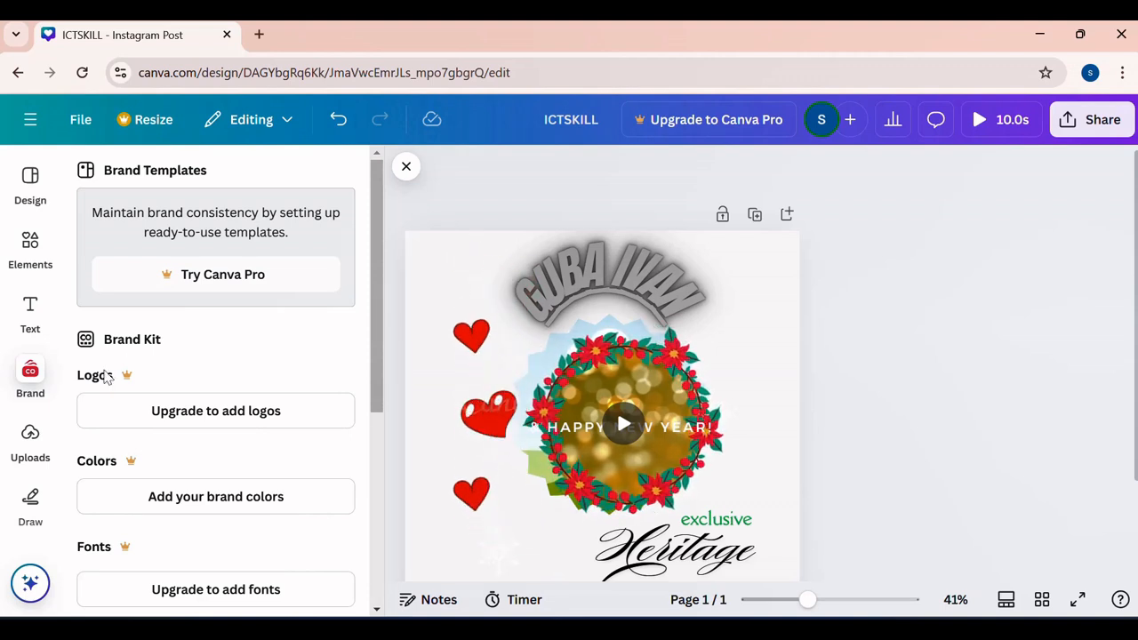
- Upload the elephant picture "download" from the Pictures folder to the uploaded images
click(30, 437)
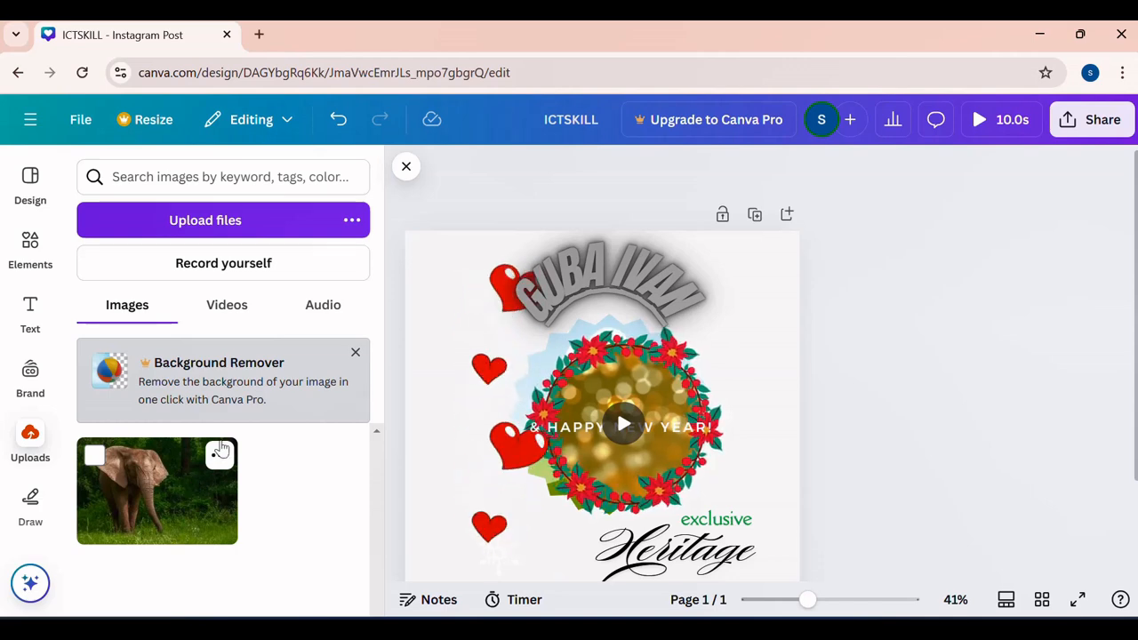
click(277, 229)
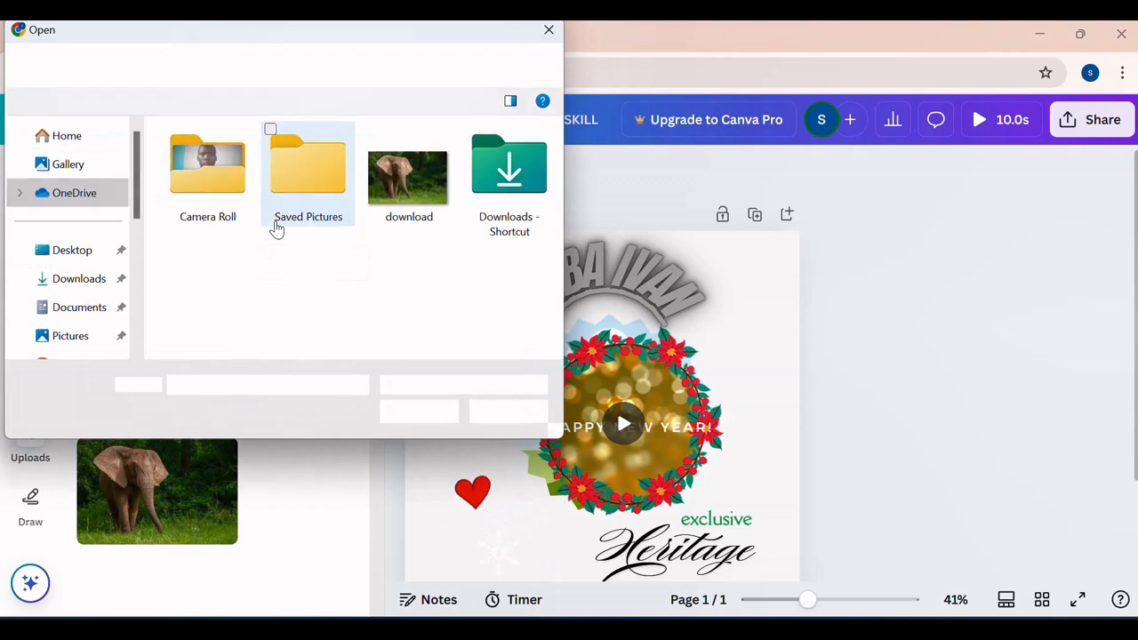
click(425, 188)
click(416, 411)
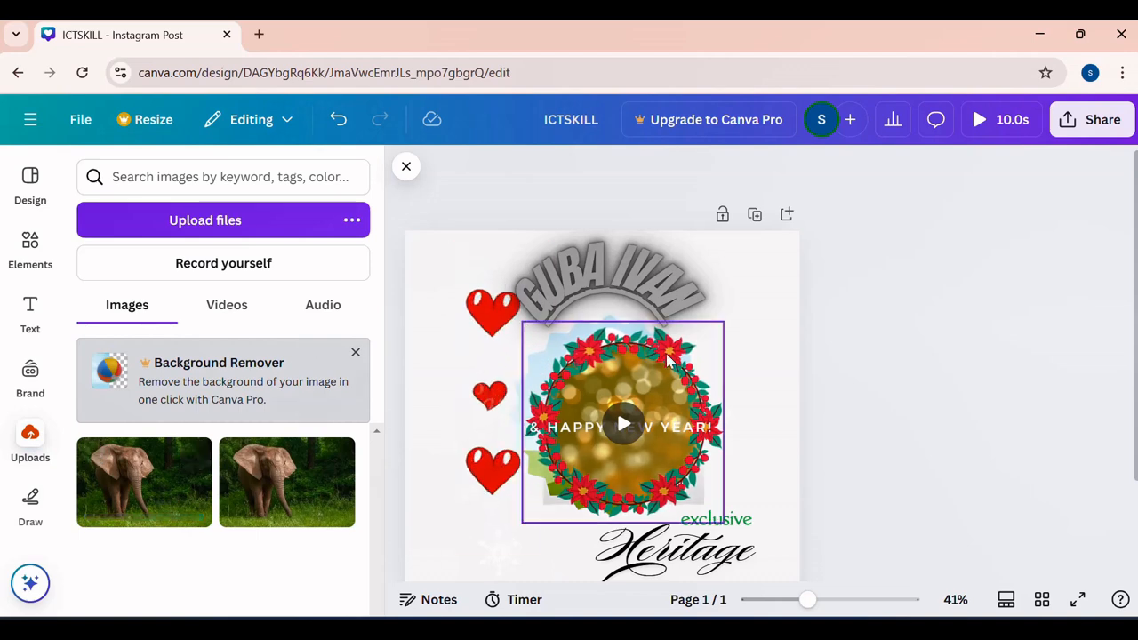
- Separate the overlapping wreath and jagged-edged frame by moving the wreath to the page's lower left and the frame to its right edge
drag(156, 509, 133, 502)
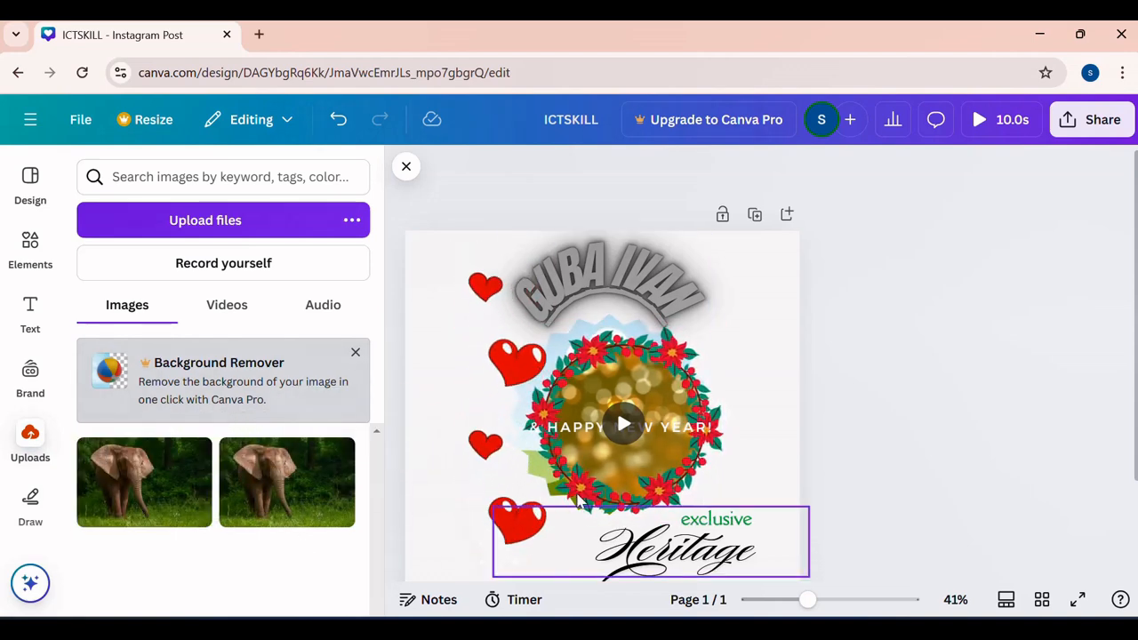
drag(638, 469, 548, 530)
drag(689, 391, 757, 390)
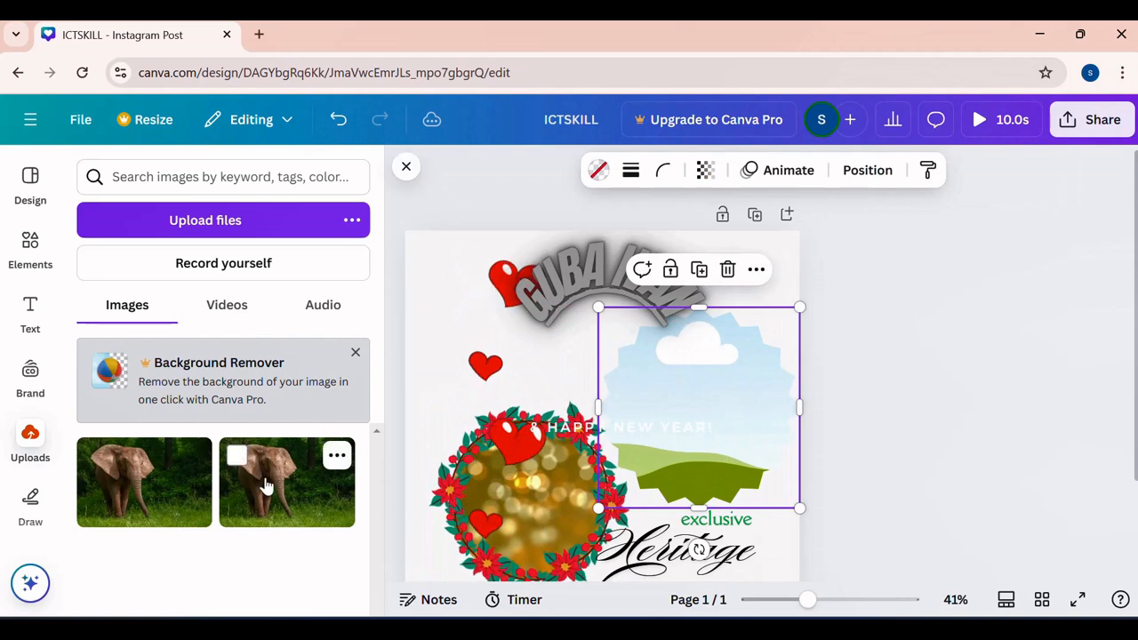
- Fill the jagged-edged frame with the uploaded elephant picture
drag(287, 474, 639, 388)
click(898, 333)
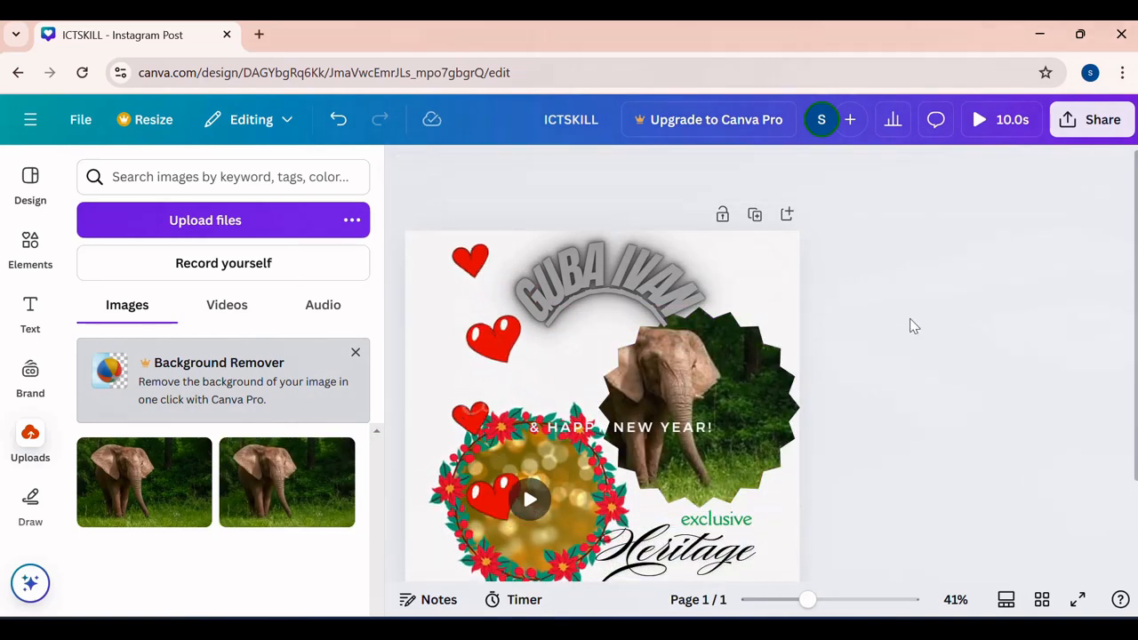
scroll(743, 418, down, 2)
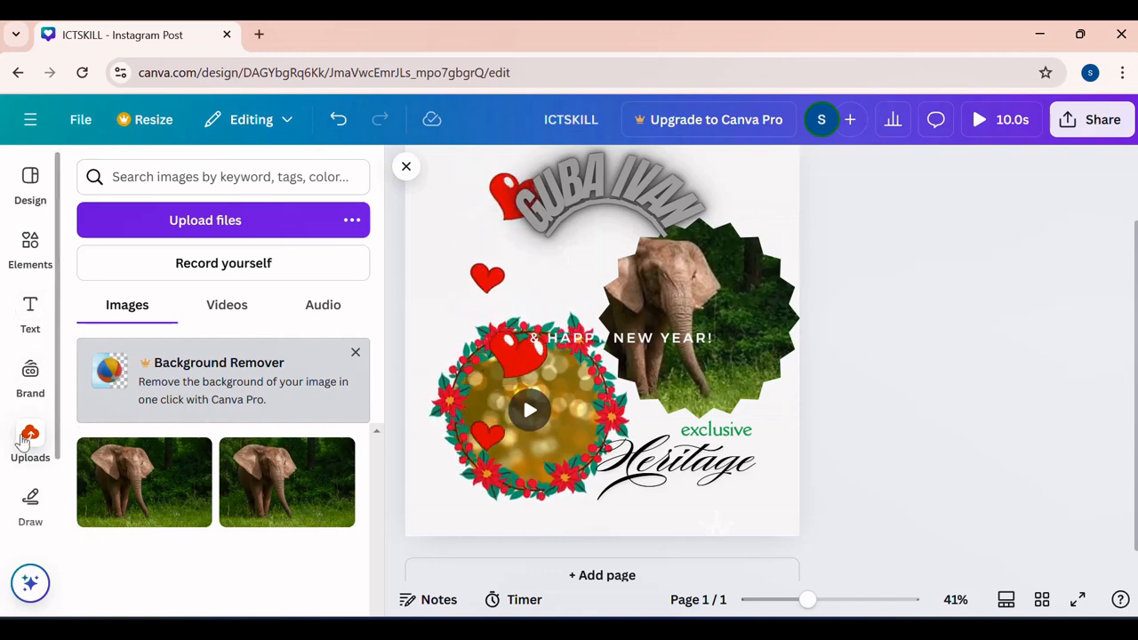
click(216, 225)
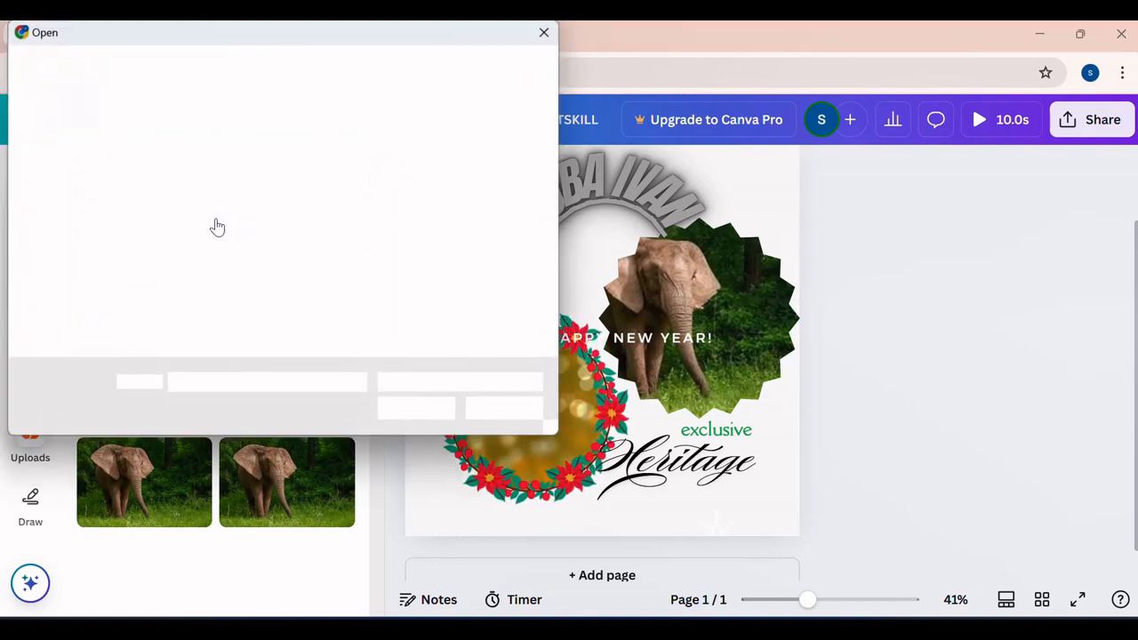
scroll(67, 236, down, 5)
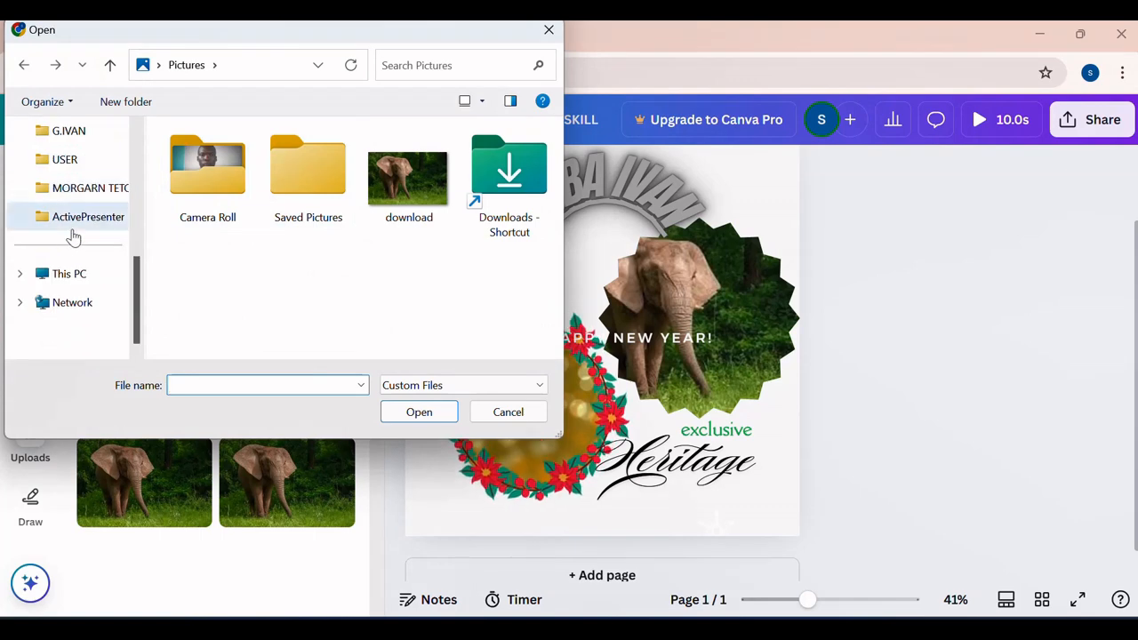
scroll(72, 213, up, 5)
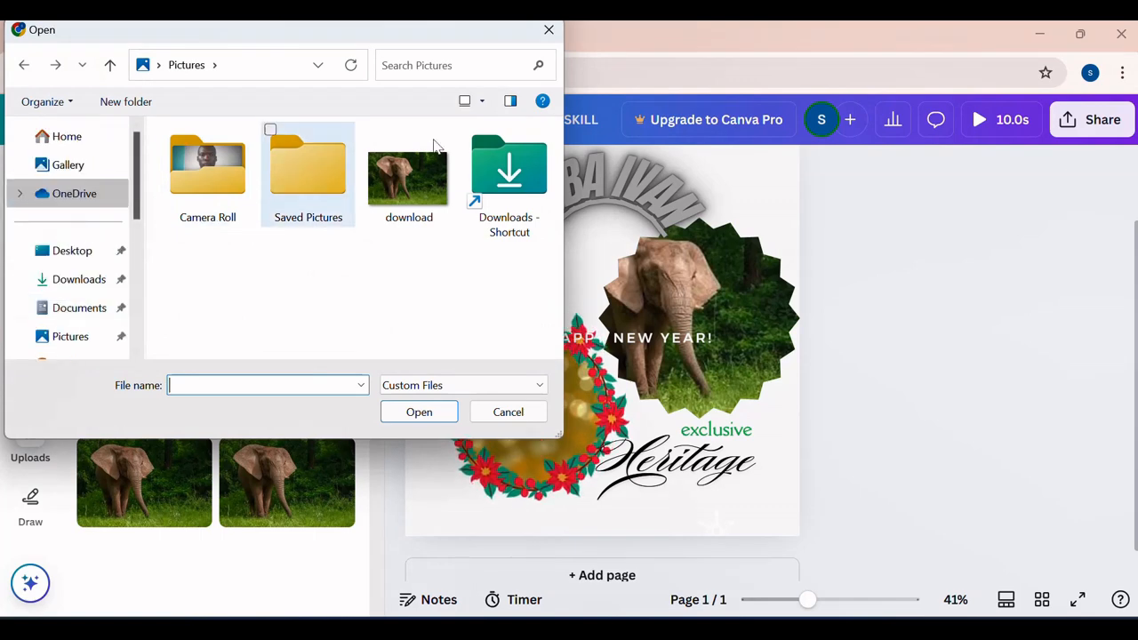
click(548, 30)
- Try freehand drawing on the page with the red marker and yellow highlighter, and erase all the drawn strokes
scroll(32, 445, down, 1)
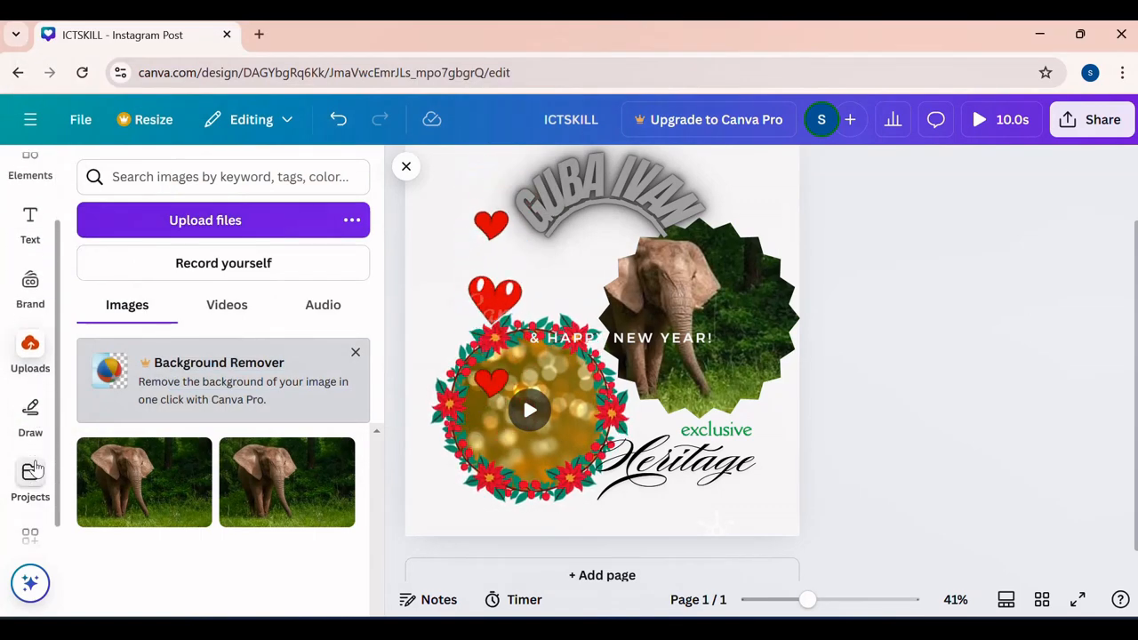
click(30, 415)
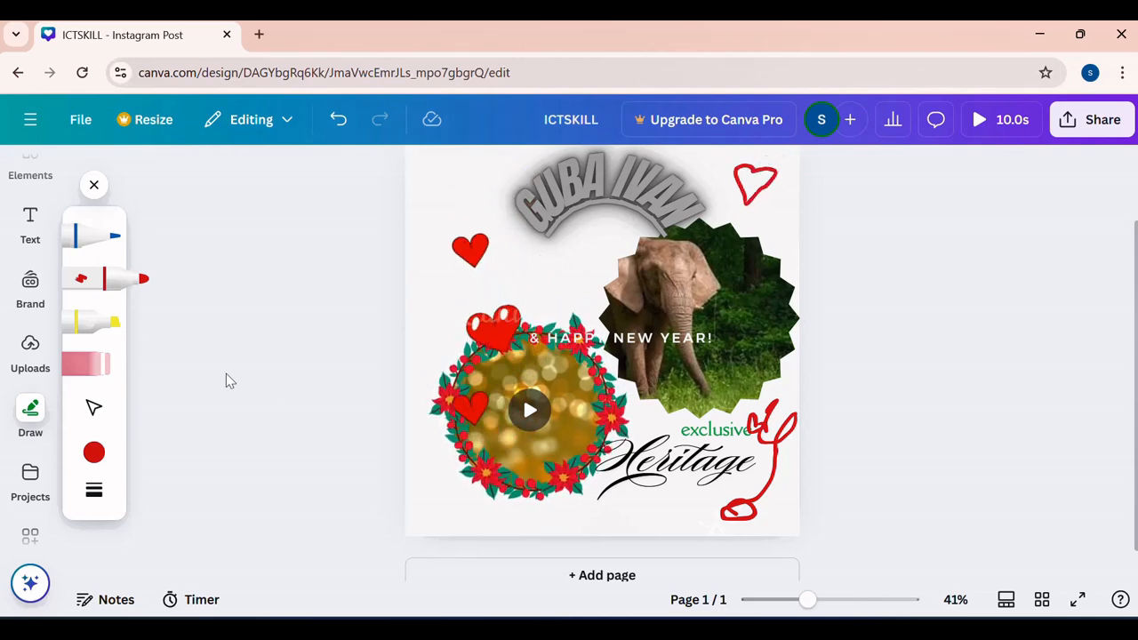
click(91, 322)
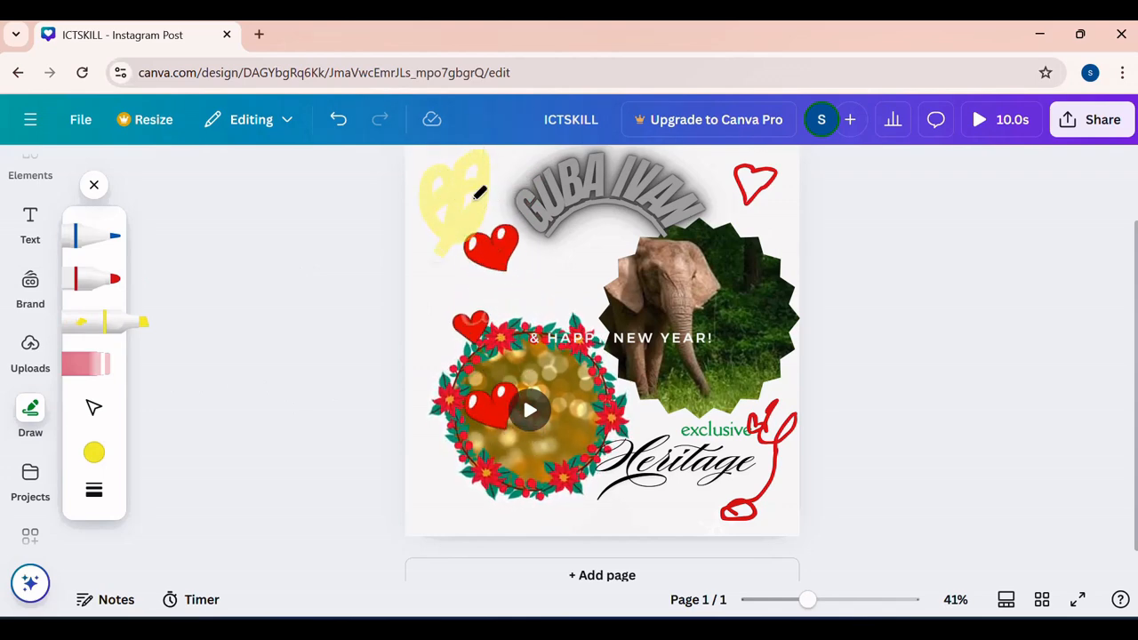
click(80, 360)
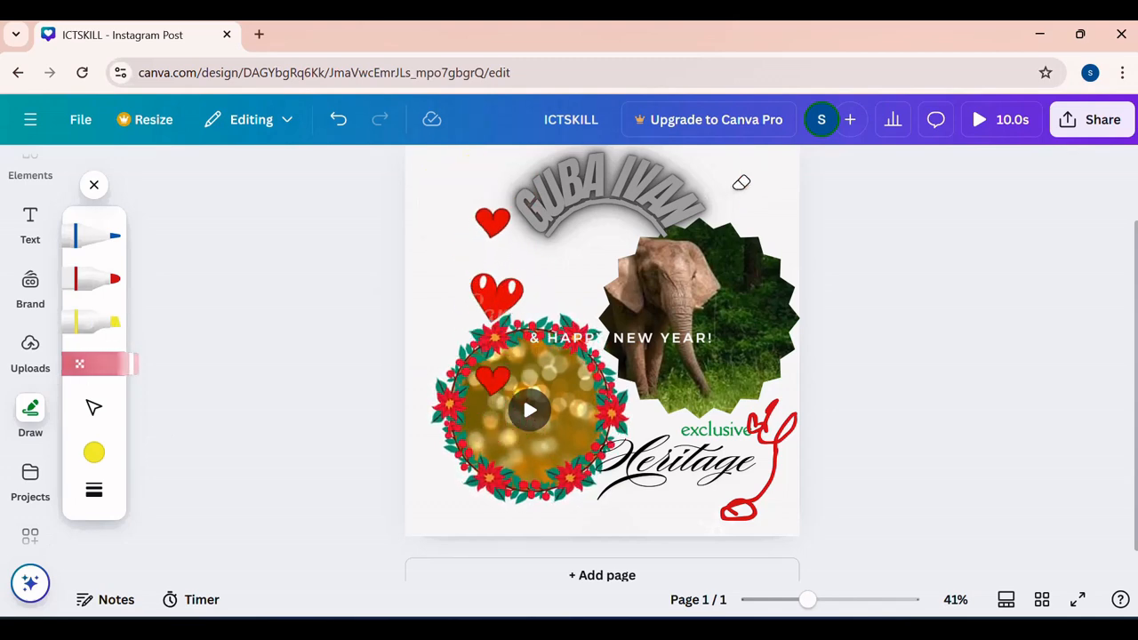
drag(783, 475, 788, 439)
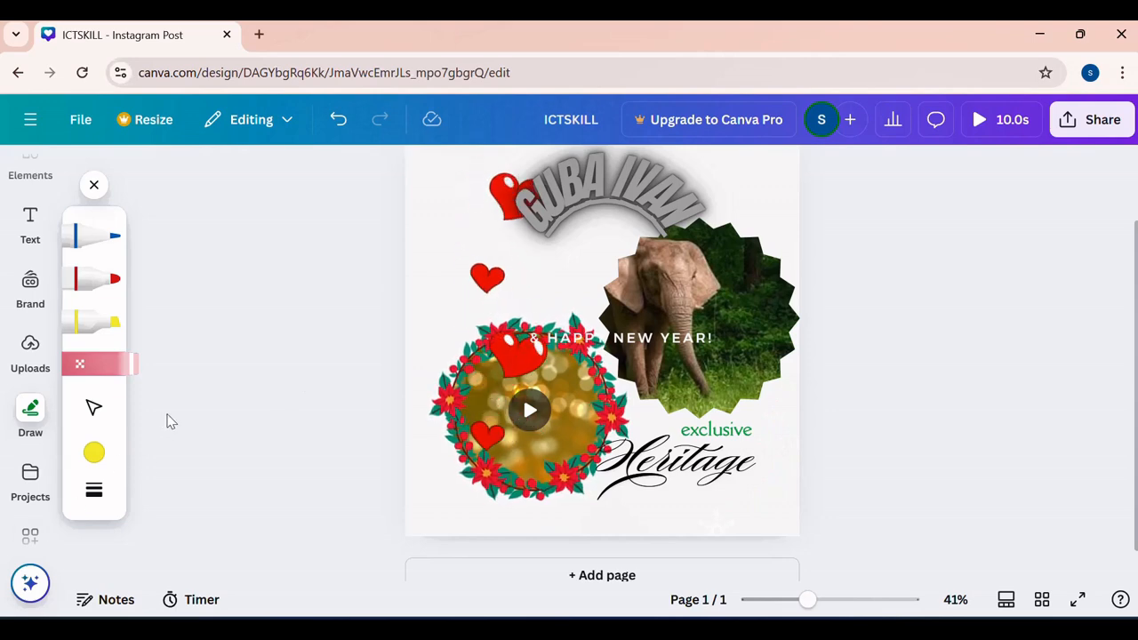
- Open the overview of your own projects to examine the saved content
scroll(26, 461, down, 1)
click(29, 449)
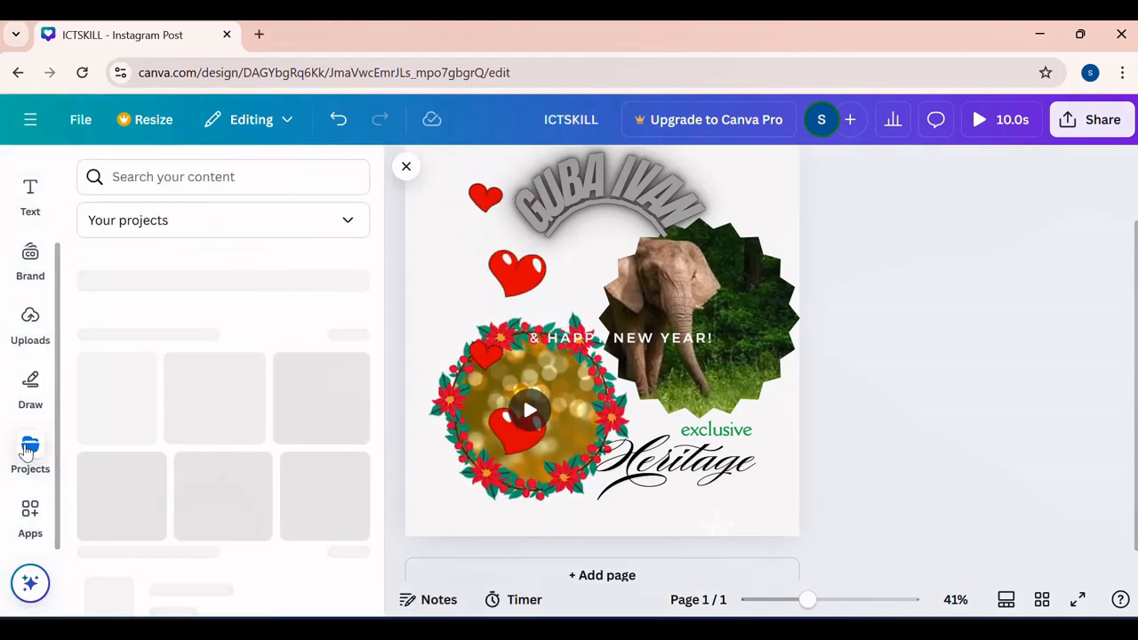
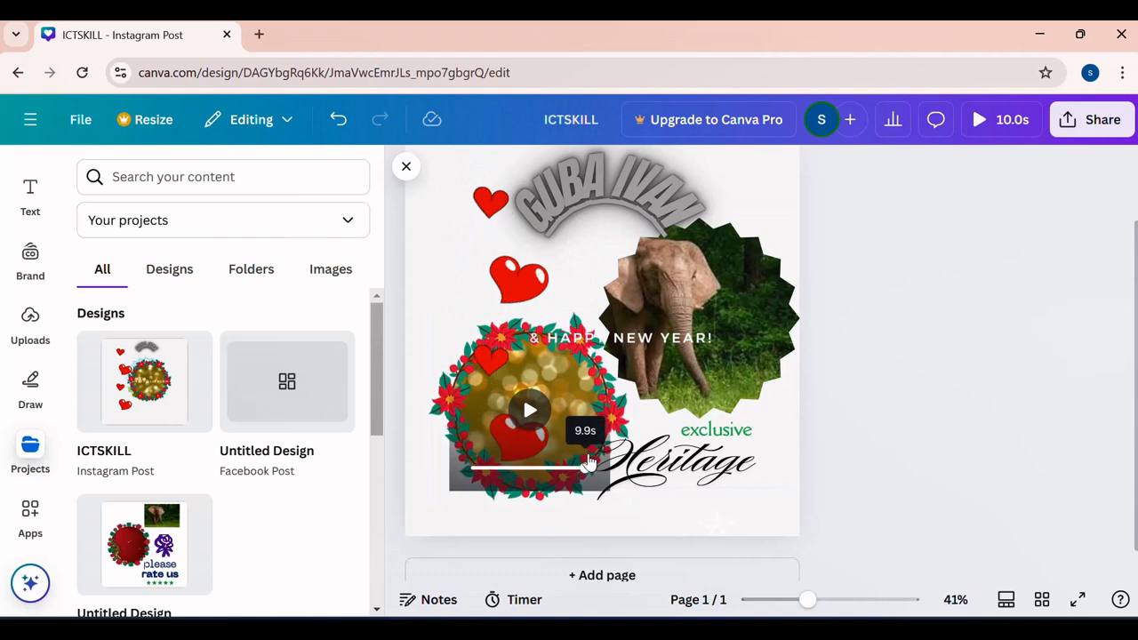
- Close the projects overview and leave the Instagram Post for the Canva home page
scroll(612, 280, up, 2)
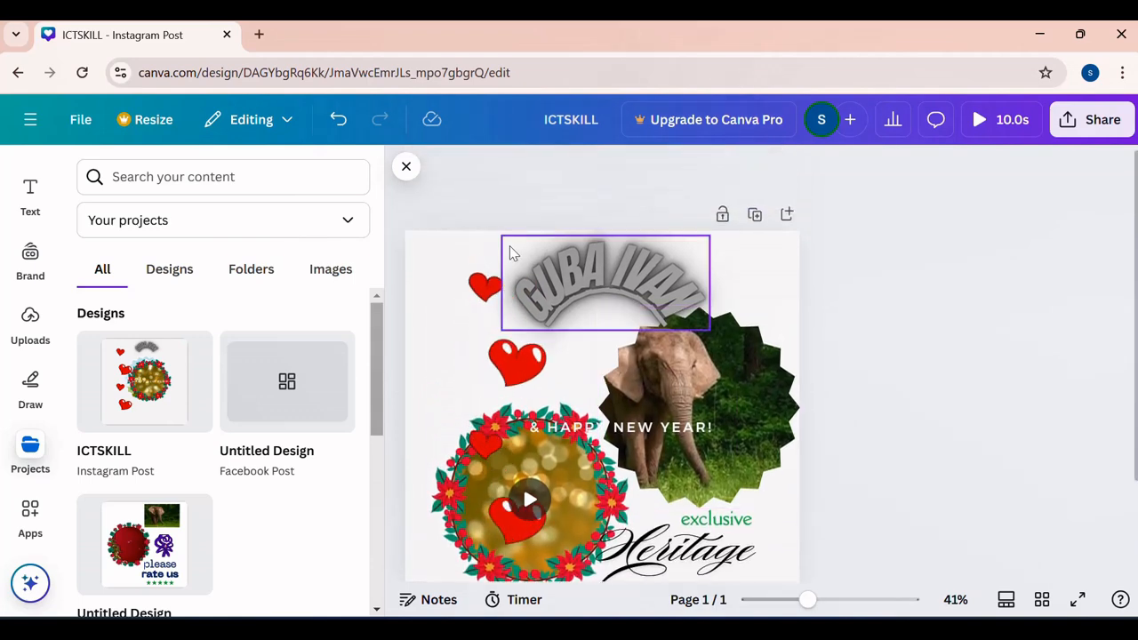
click(406, 168)
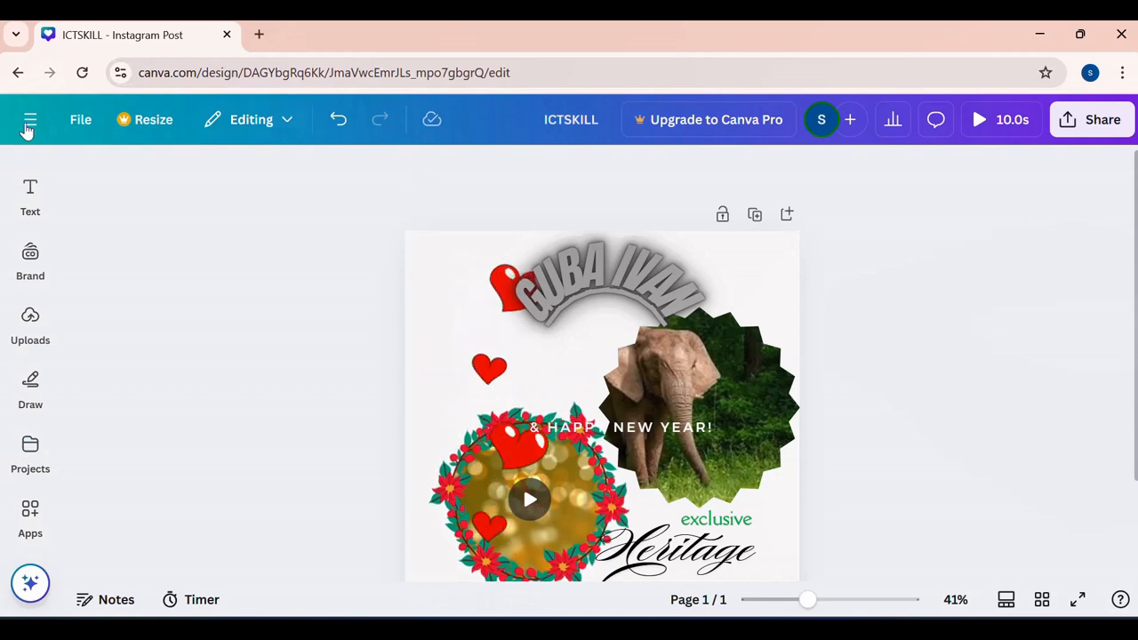
click(28, 124)
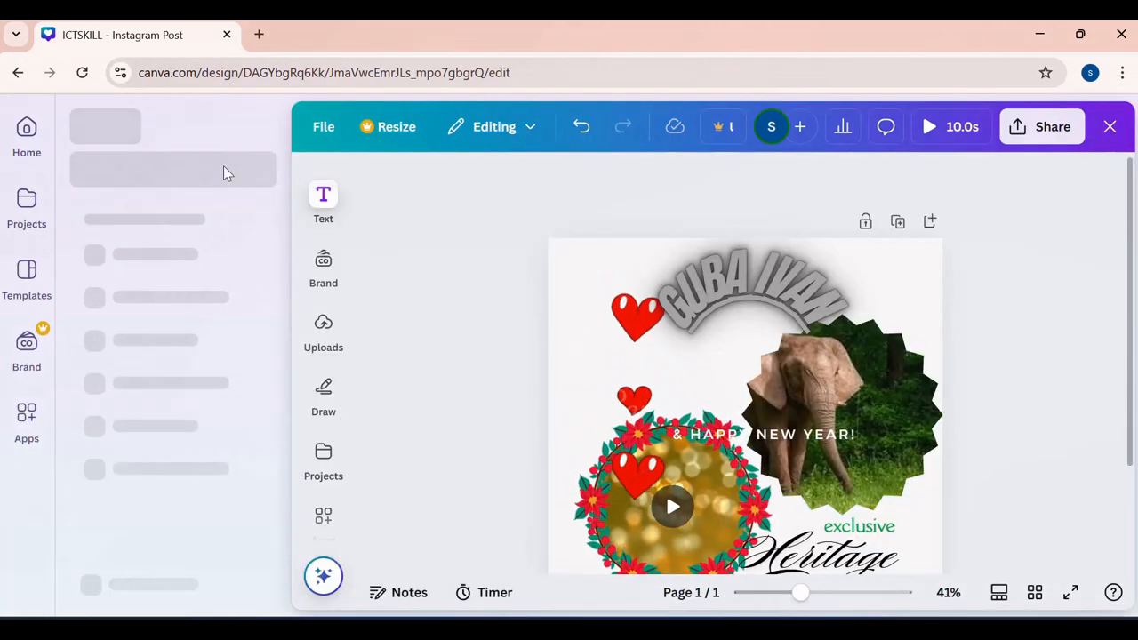
click(28, 133)
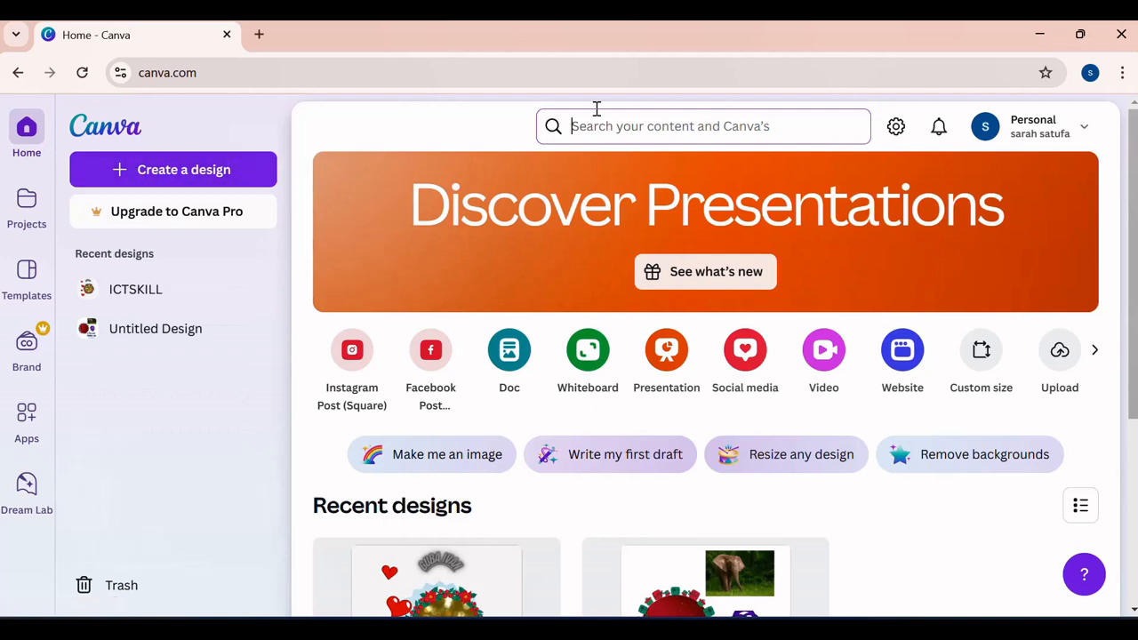
- Search for FLYERS and start customizing the White Red Classic Christmas Party Invitation Flyer A4 template
click(642, 127)
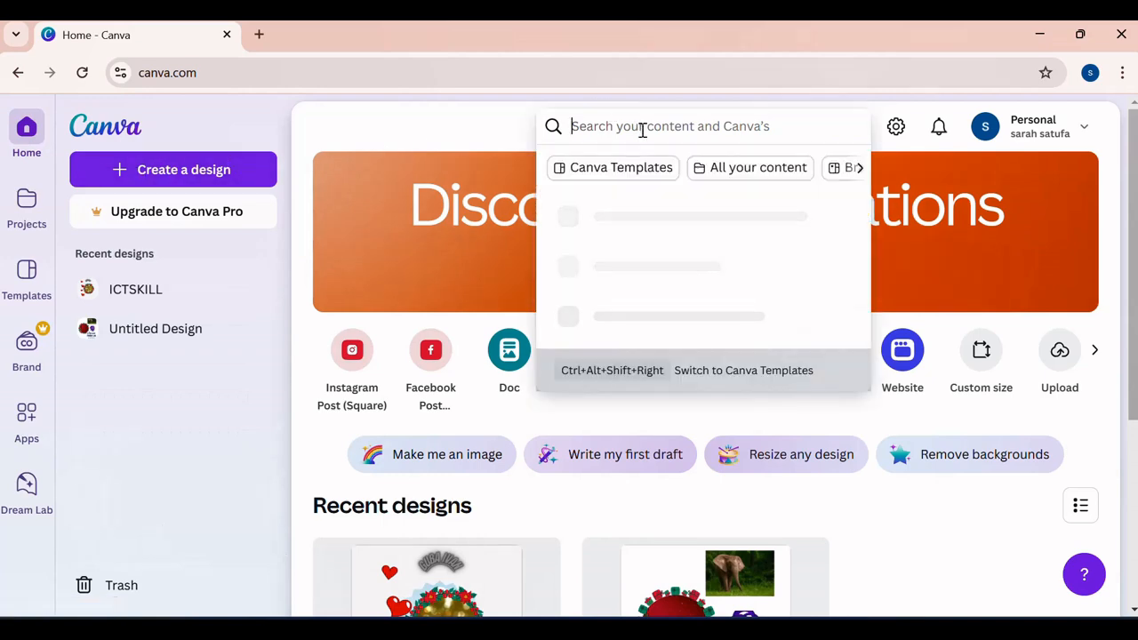
text(FLYERS)
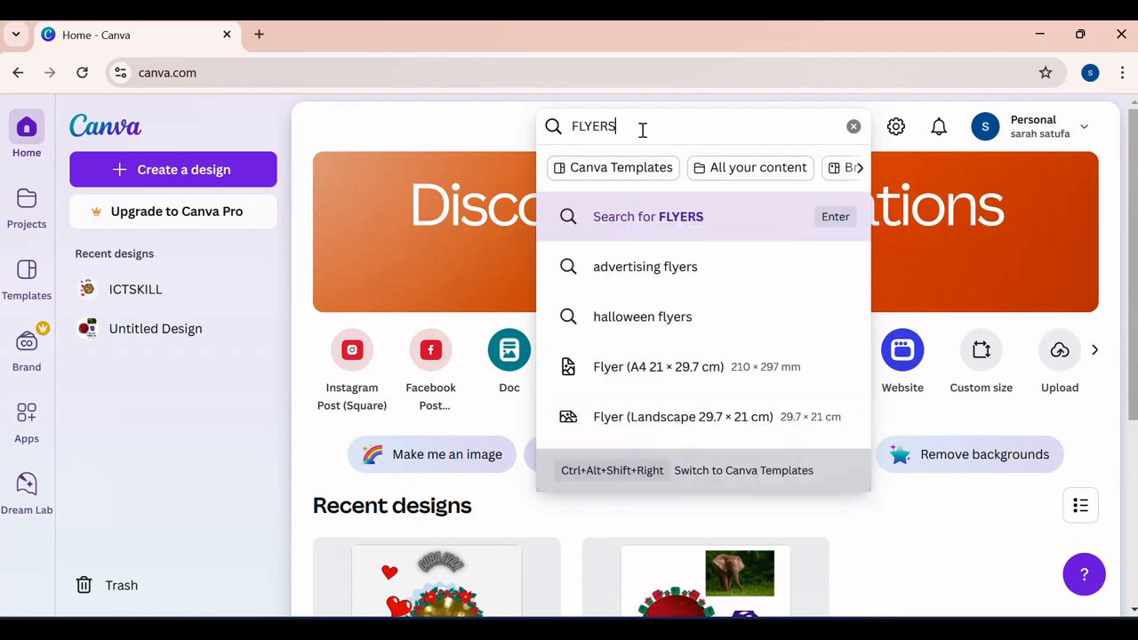
key(Return)
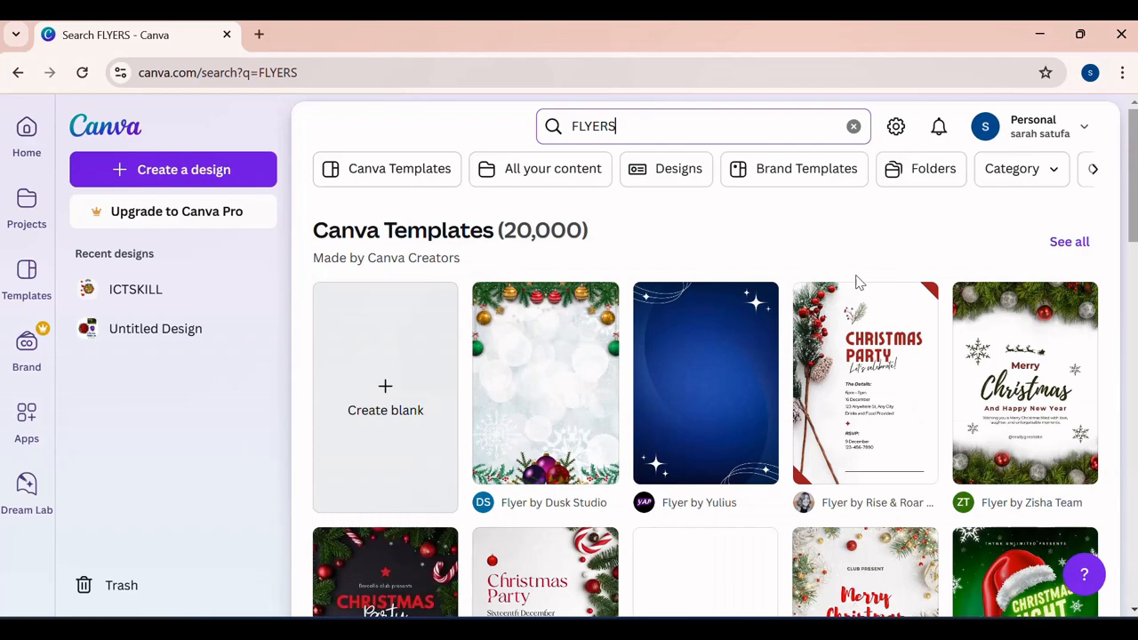
scroll(858, 282, down, 3)
scroll(858, 282, down, 10)
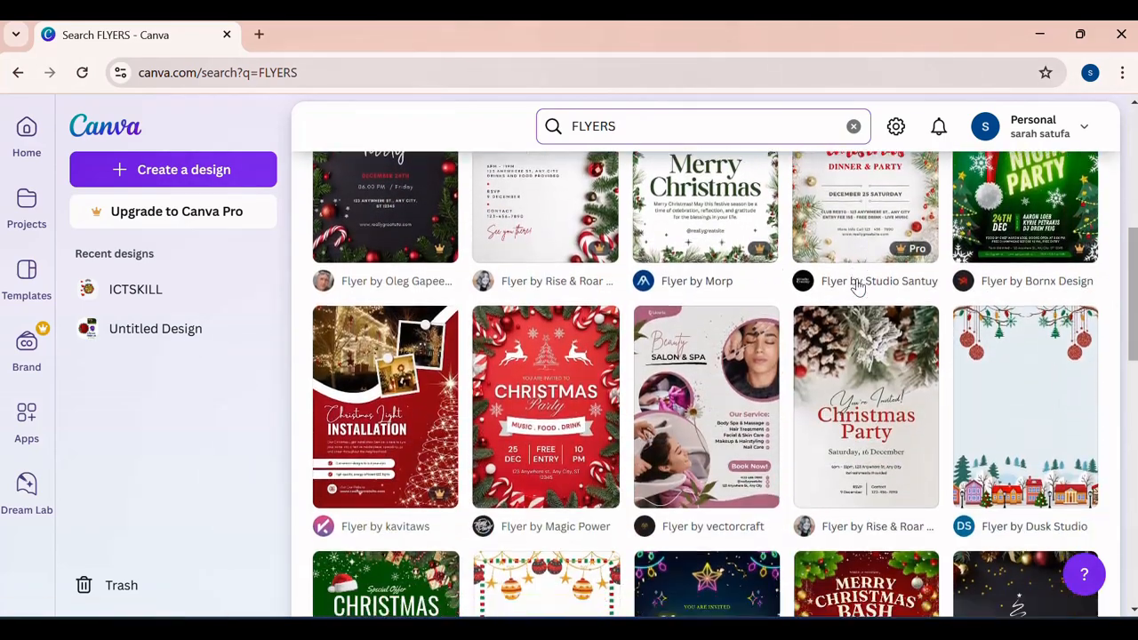
scroll(858, 282, down, 2)
scroll(862, 276, up, 10)
scroll(867, 277, up, 3)
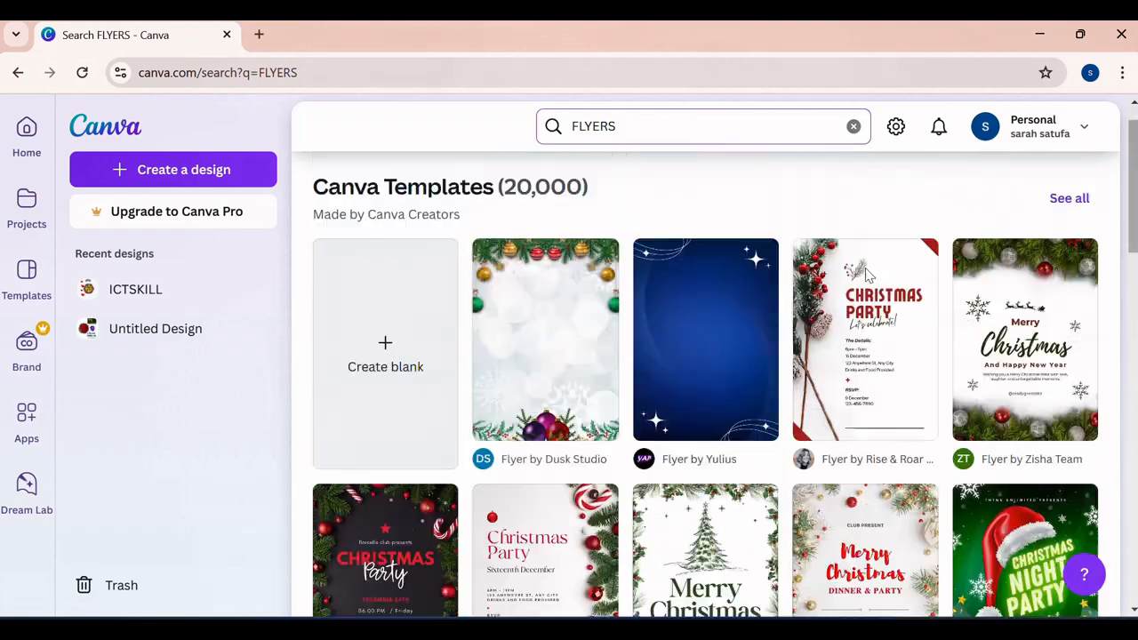
click(882, 380)
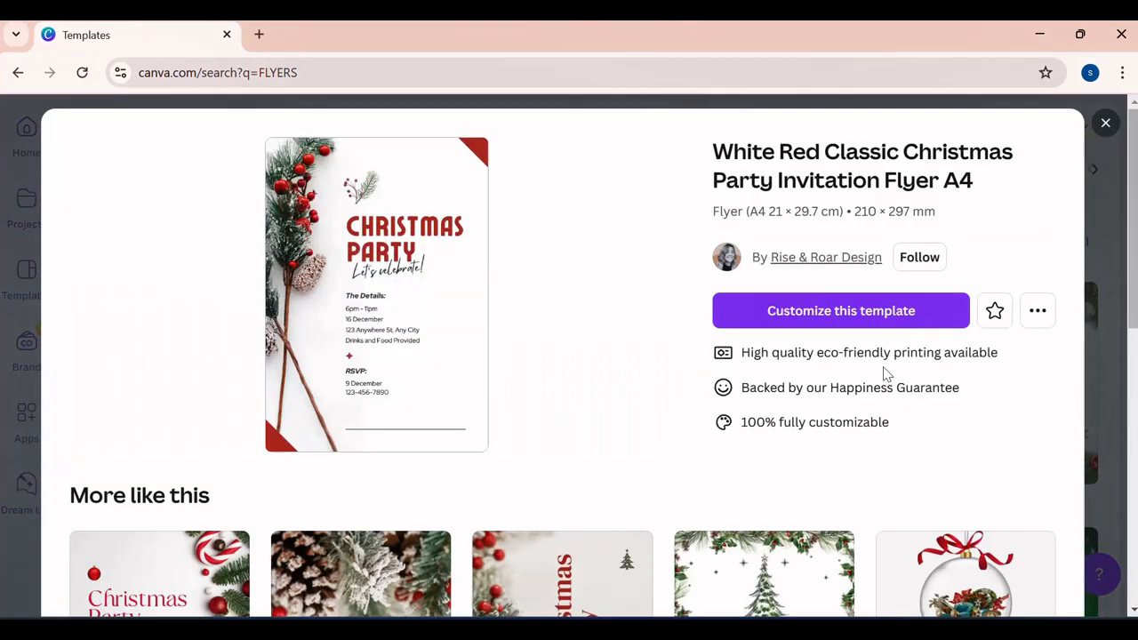
click(804, 311)
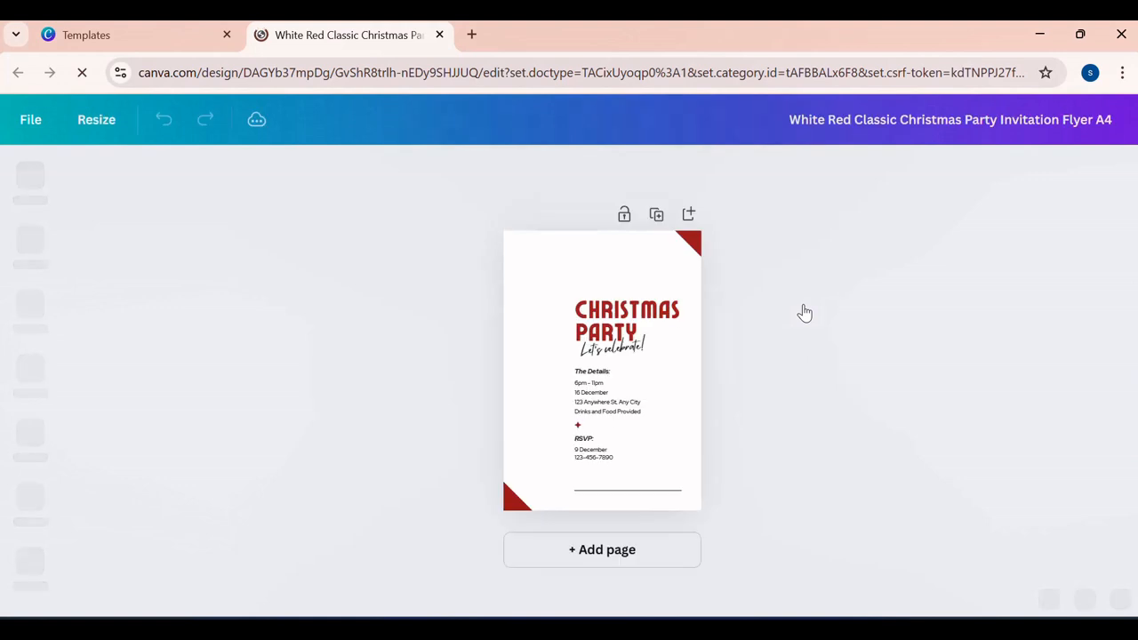
- Replace the flyer's CHRISTMAS PARTY heading with OUR FAMILY
drag(896, 601, 860, 599)
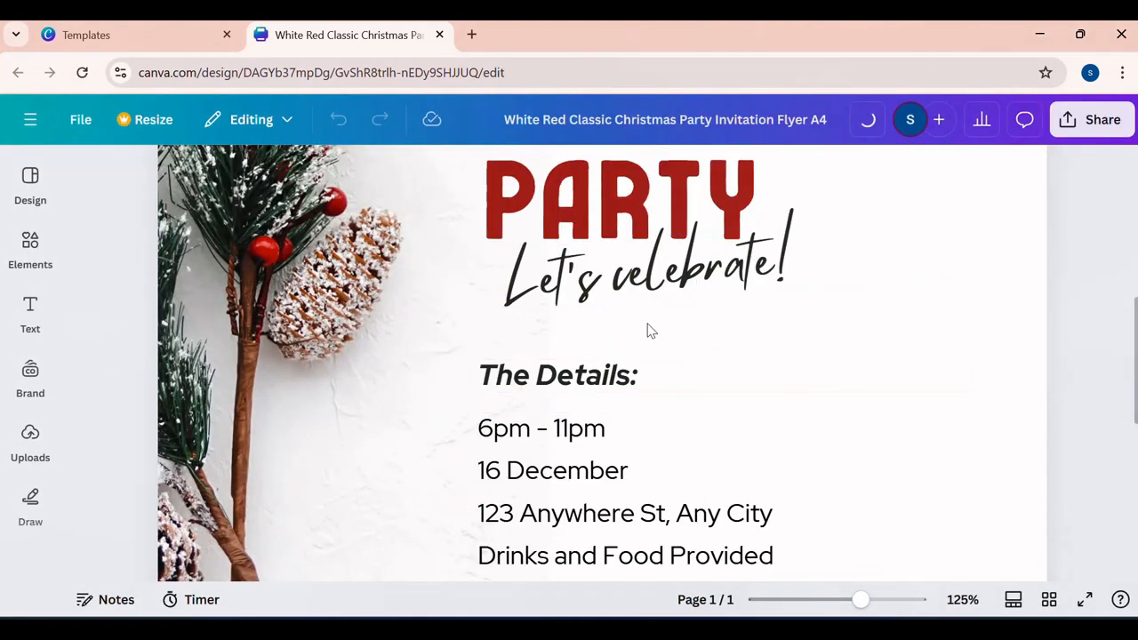
scroll(625, 361, down, 2)
scroll(627, 360, down, 2)
scroll(634, 348, up, 5)
click(646, 376)
click(649, 376)
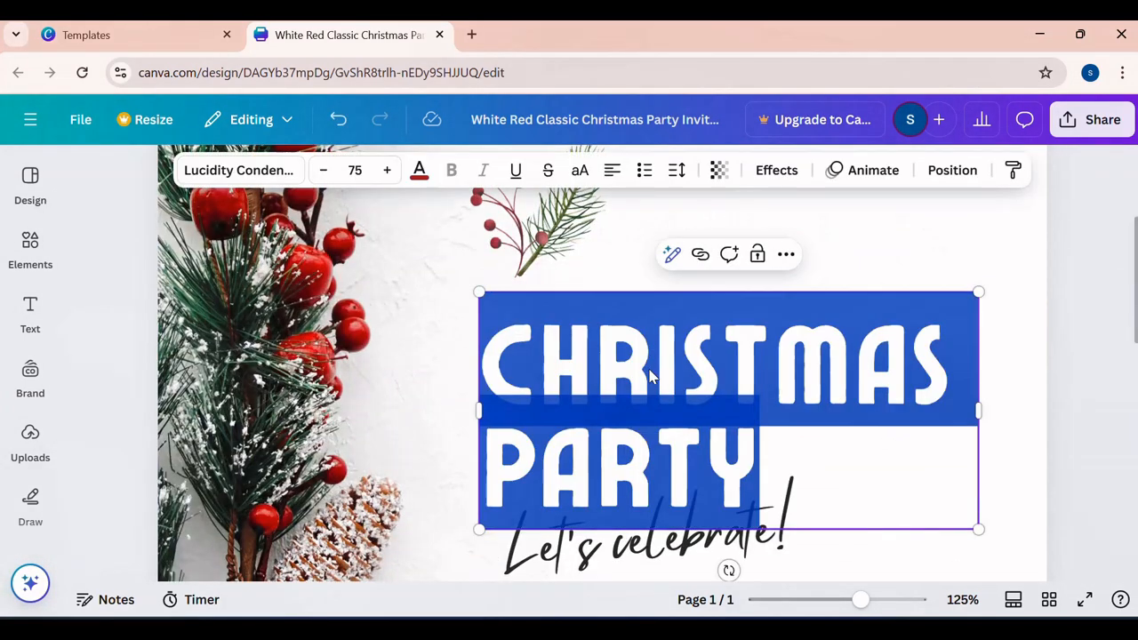
text(OUR)
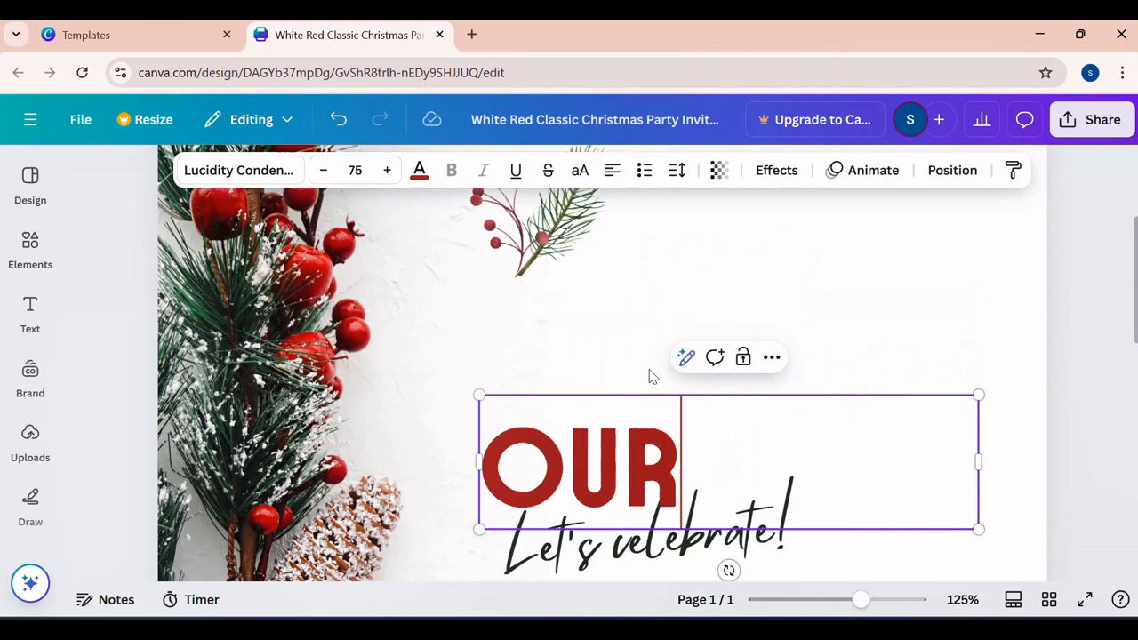
text( FAMILY)
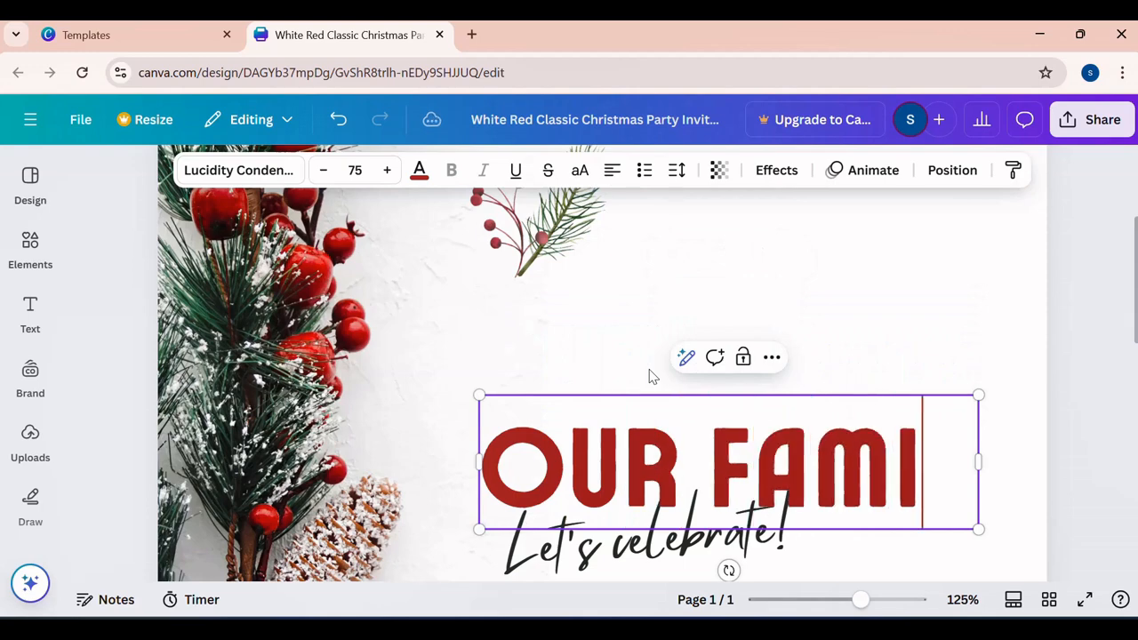
click(916, 221)
drag(857, 601, 828, 601)
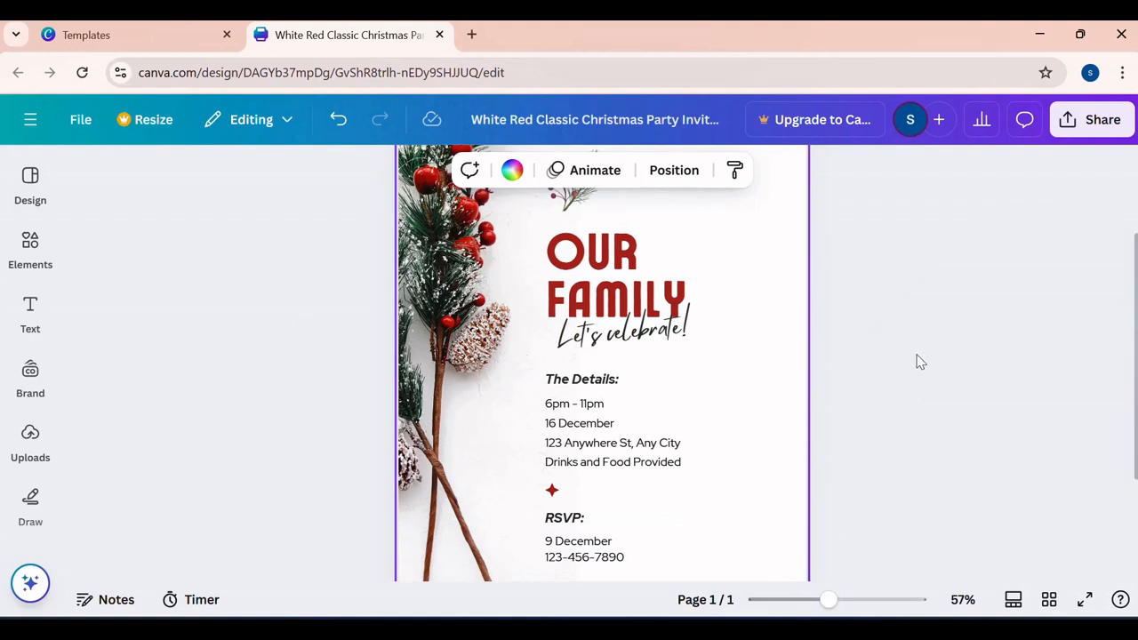
click(920, 362)
click(841, 600)
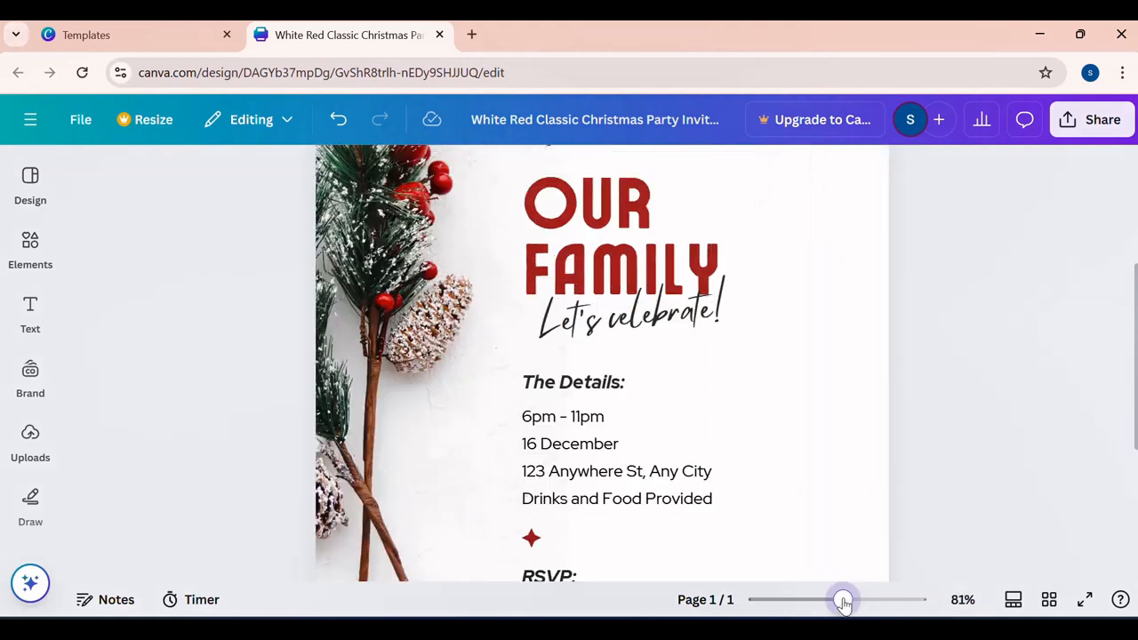
drag(823, 602, 803, 601)
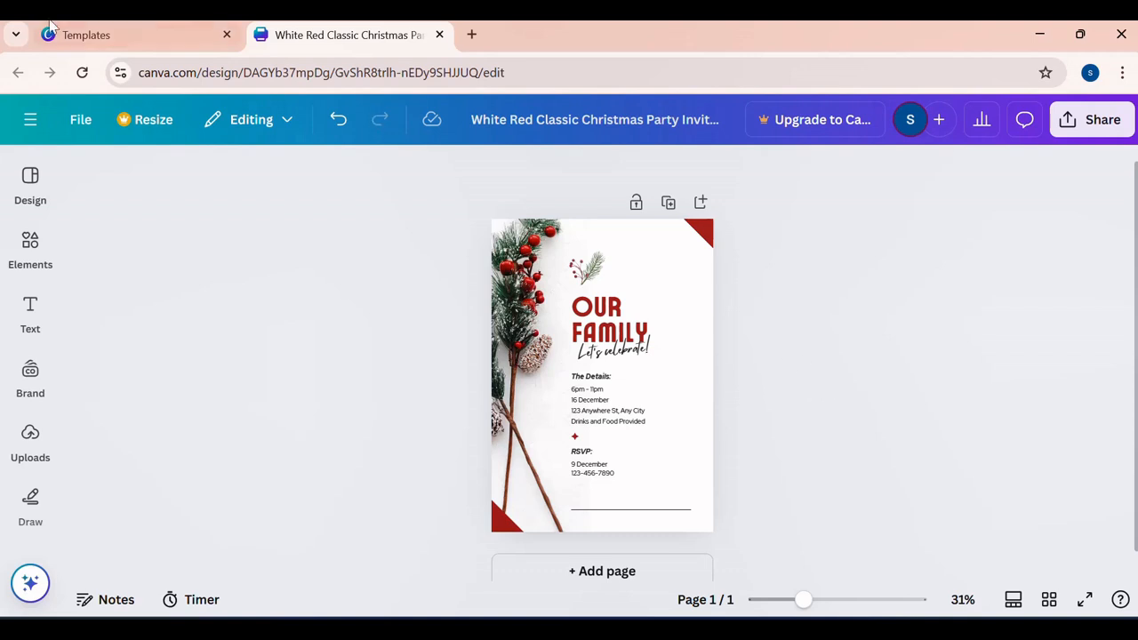
- Search the flyer editor's design templates for BUSINESS CLIENT
click(31, 177)
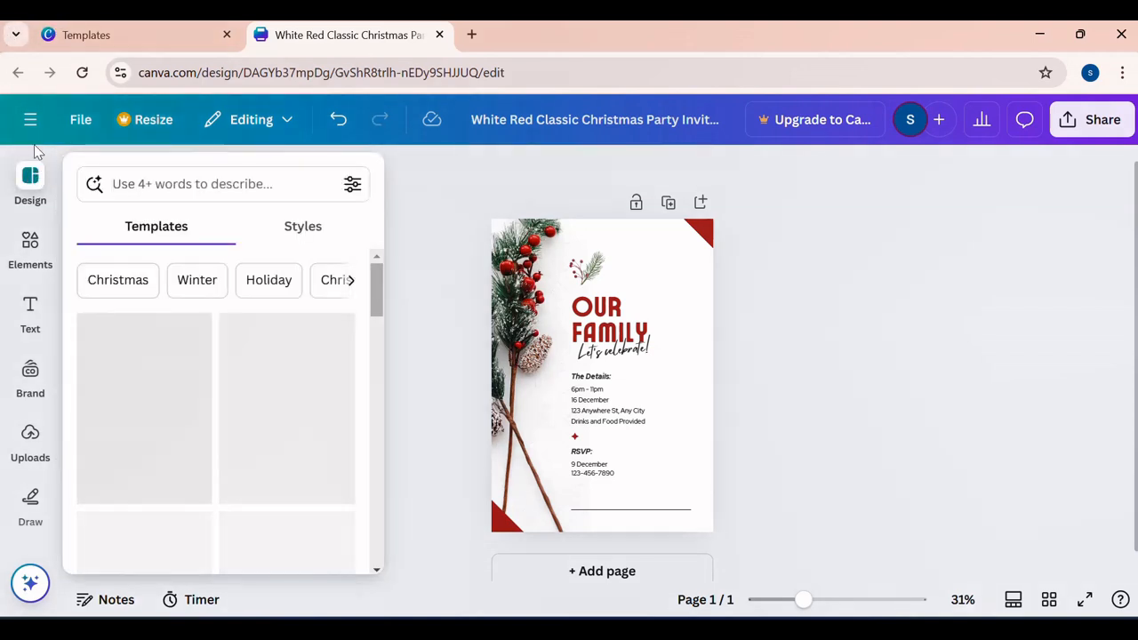
click(30, 178)
click(25, 180)
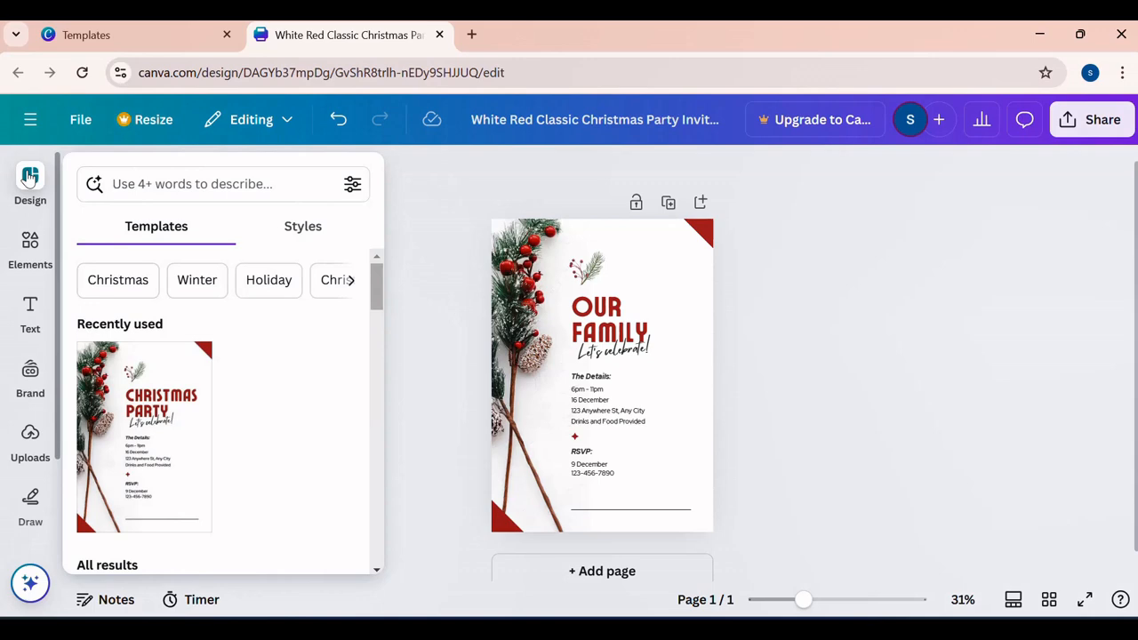
scroll(262, 435, down, 6)
scroll(264, 431, up, 4)
click(260, 184)
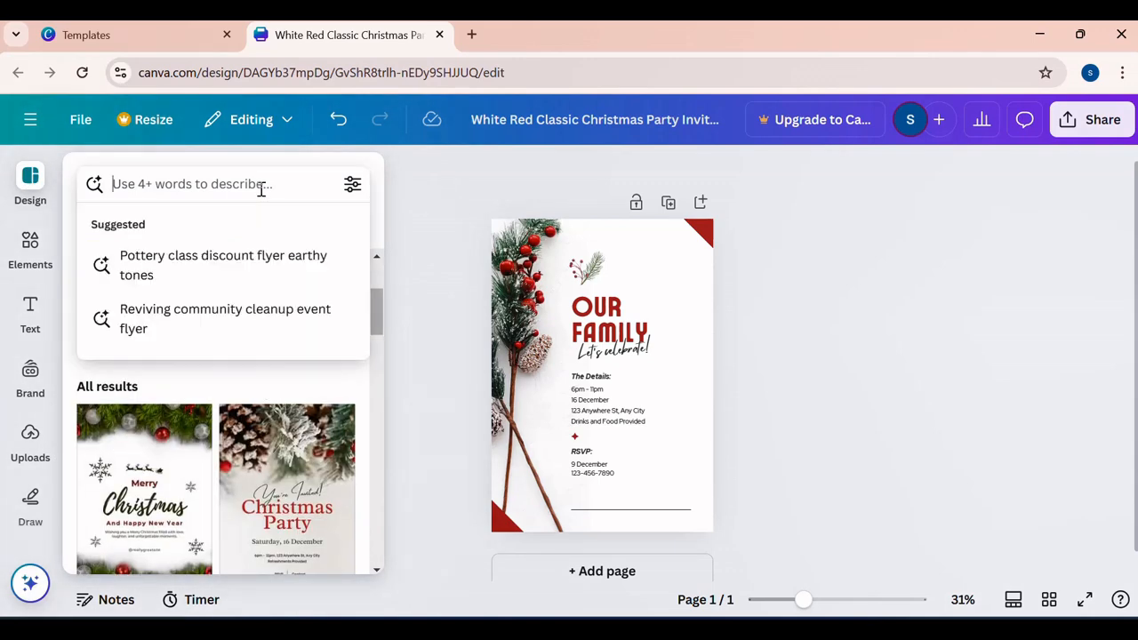
text(Bi)
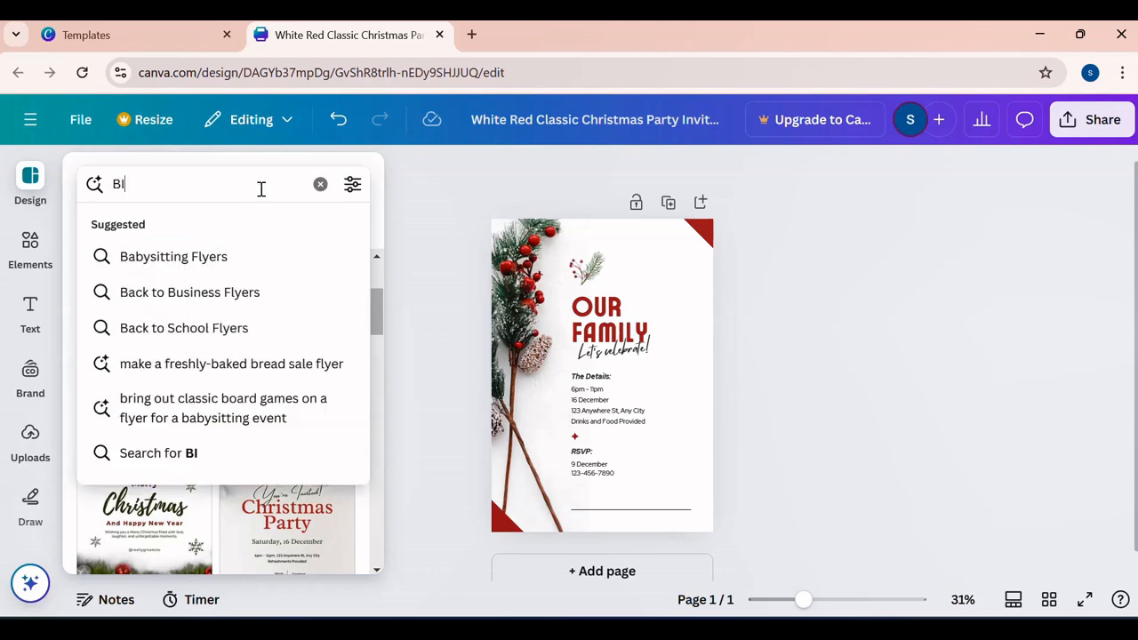
text(SINESS CL)
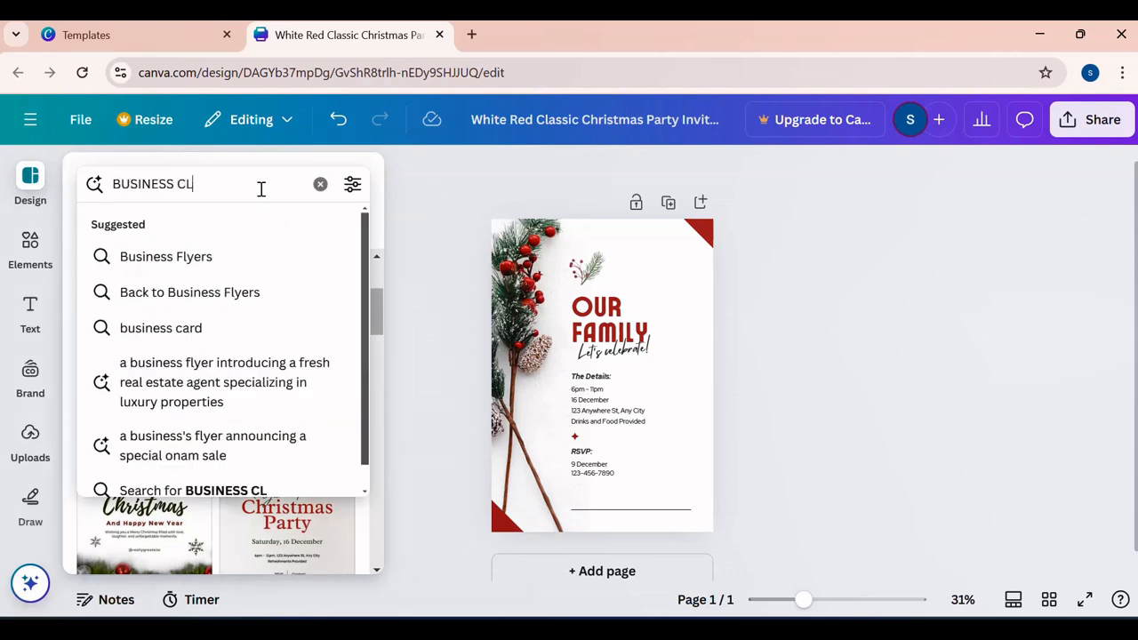
text(IENT)
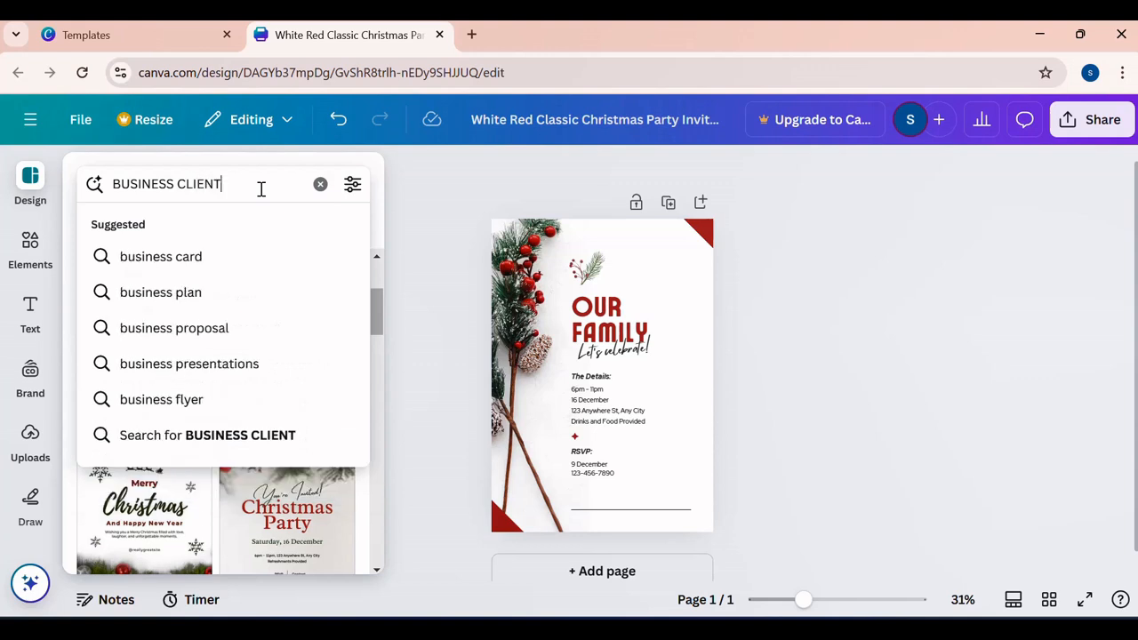
key(Return)
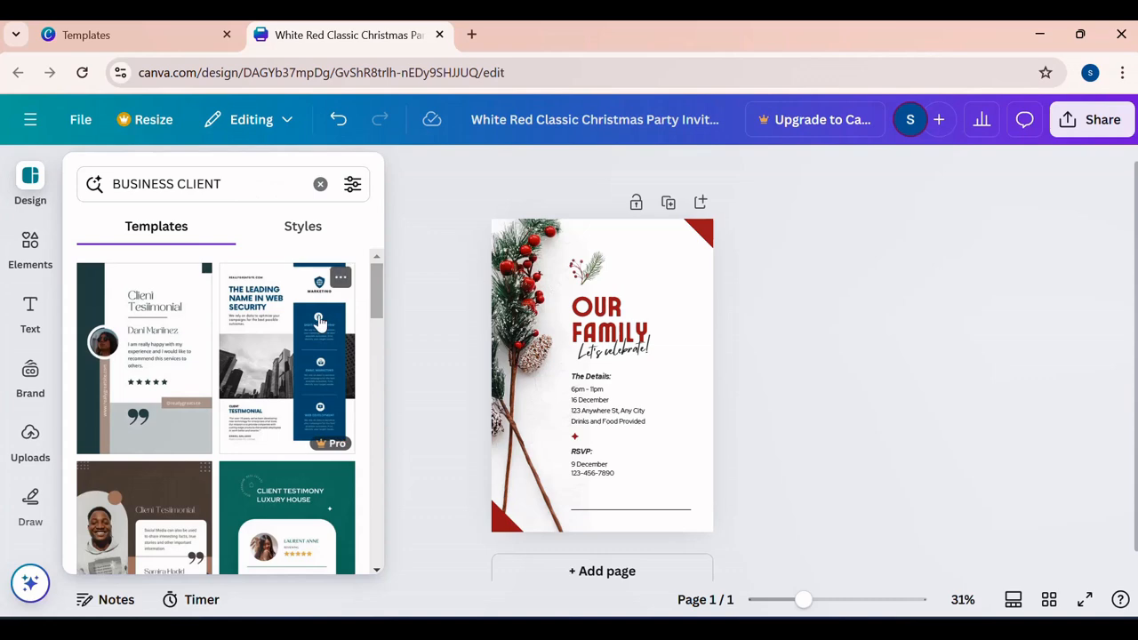
- Examine the range of business client templates offered in the search results
scroll(320, 322, down, 5)
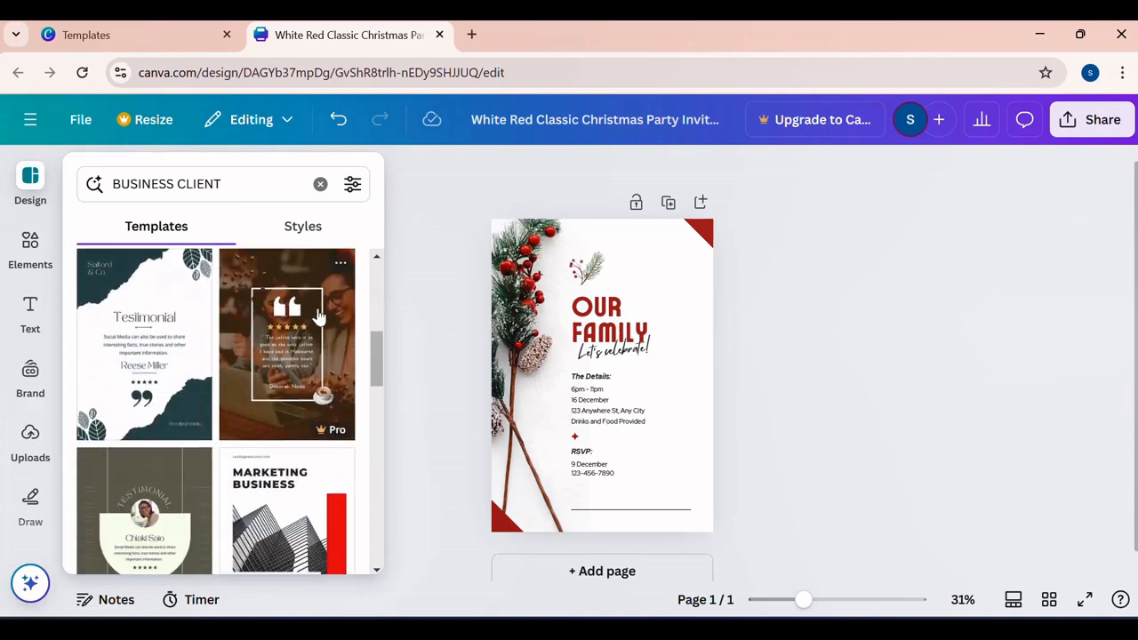
scroll(320, 311, down, 5)
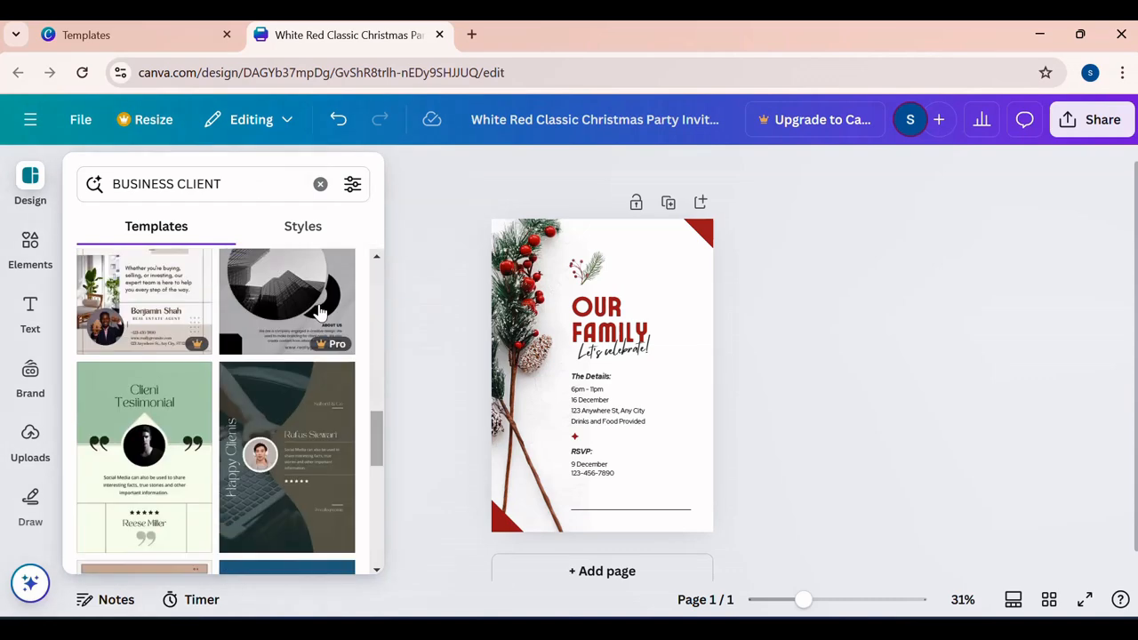
scroll(320, 313, down, 5)
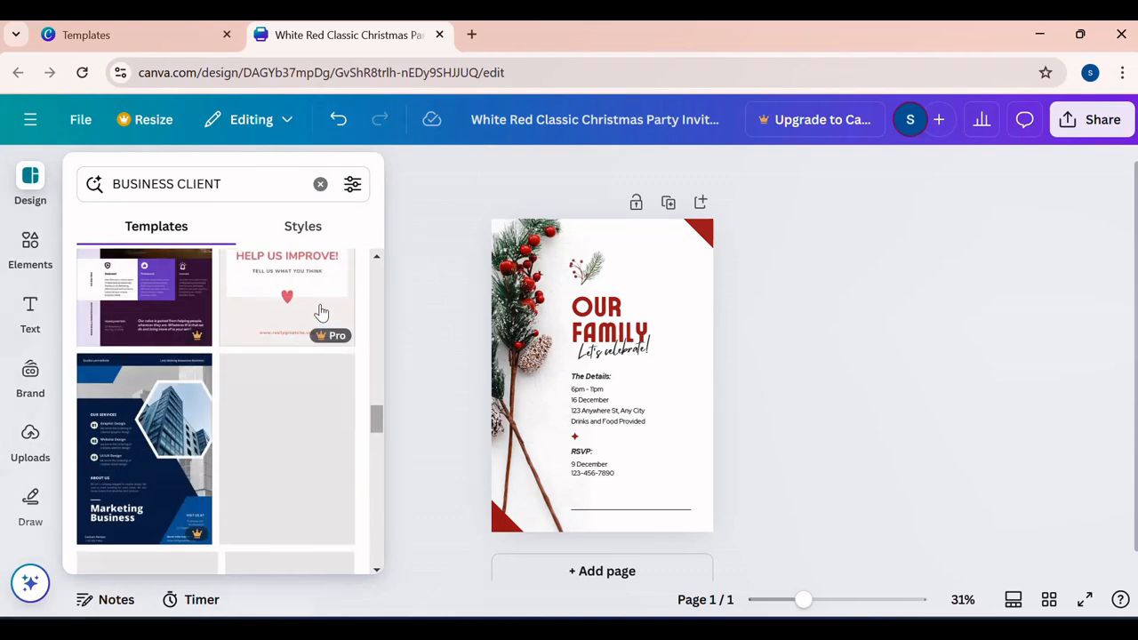
scroll(322, 311, down, 5)
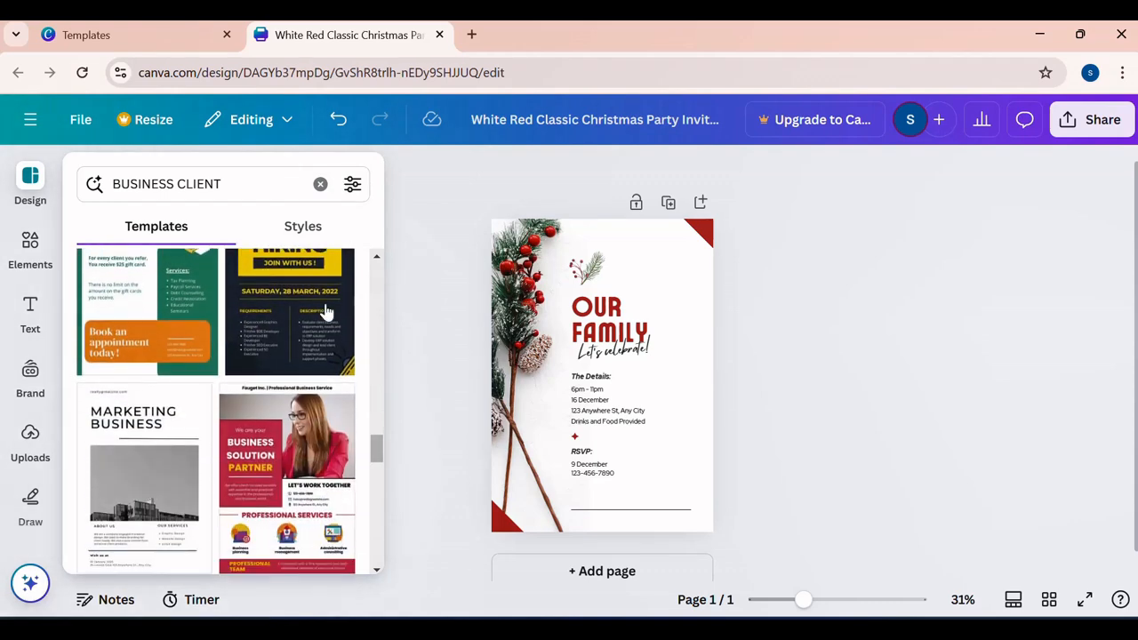
scroll(324, 310, down, 5)
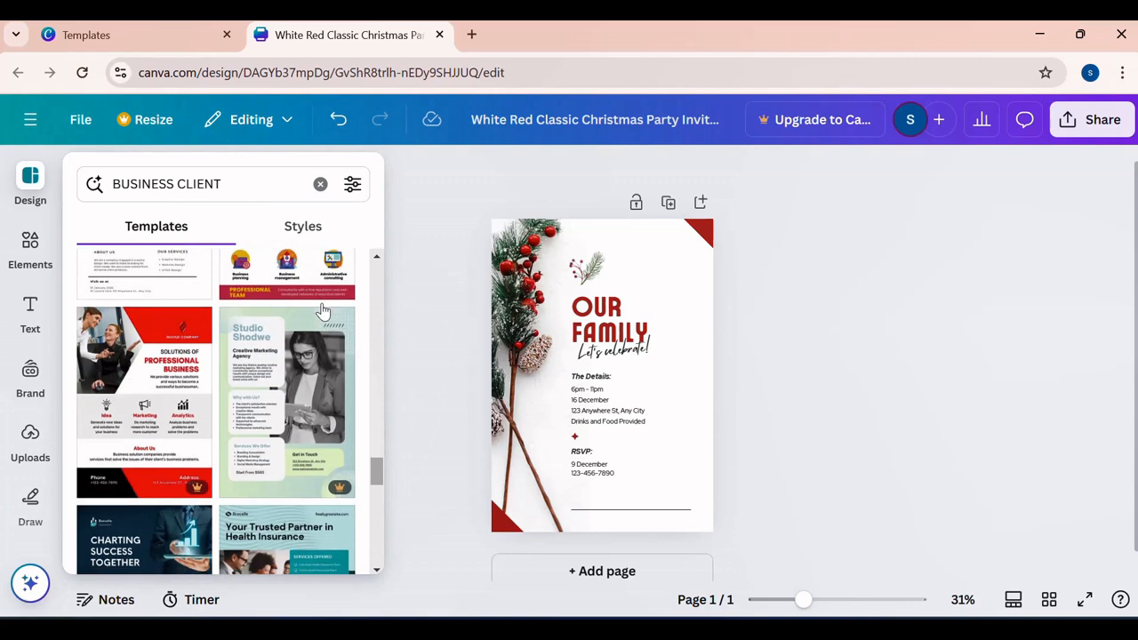
scroll(320, 308, down, 3)
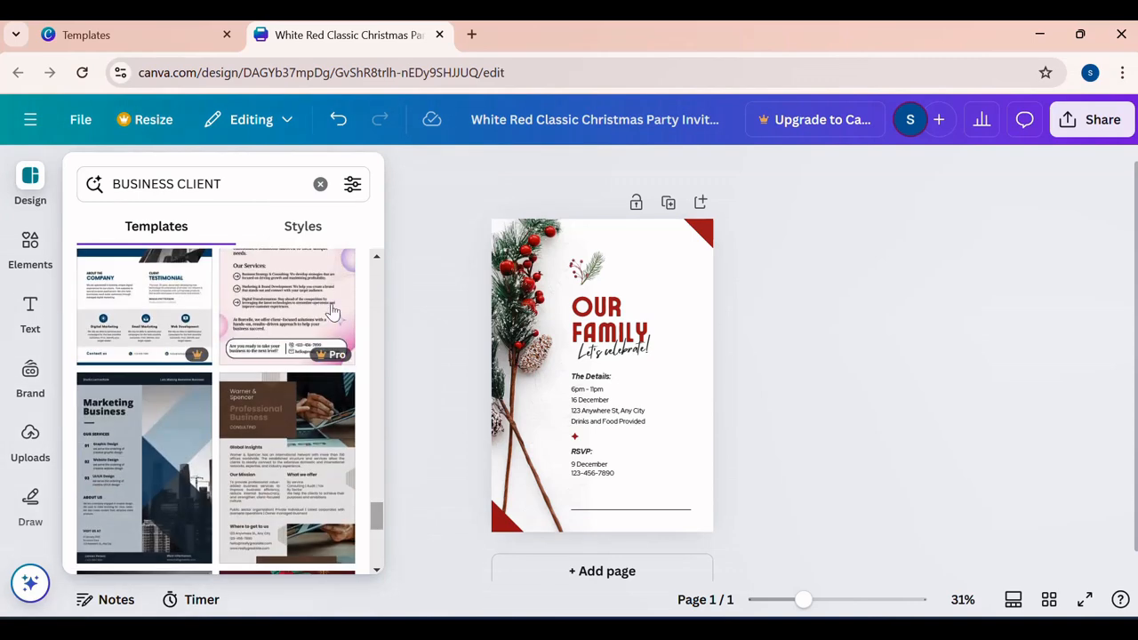
scroll(335, 312, down, 3)
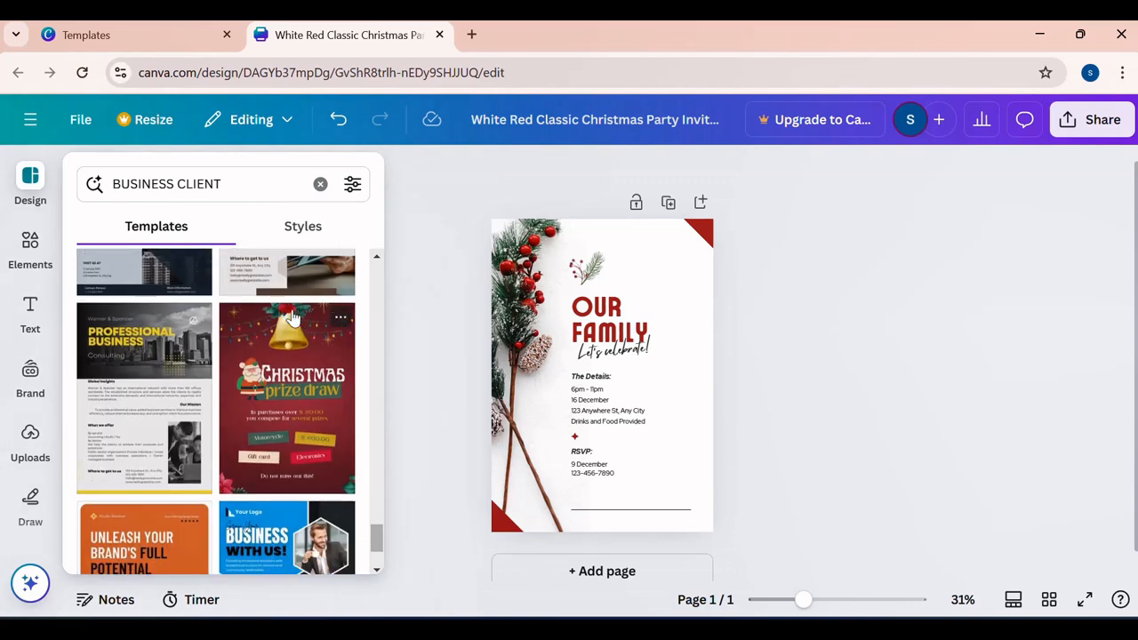
scroll(293, 316, down, 2)
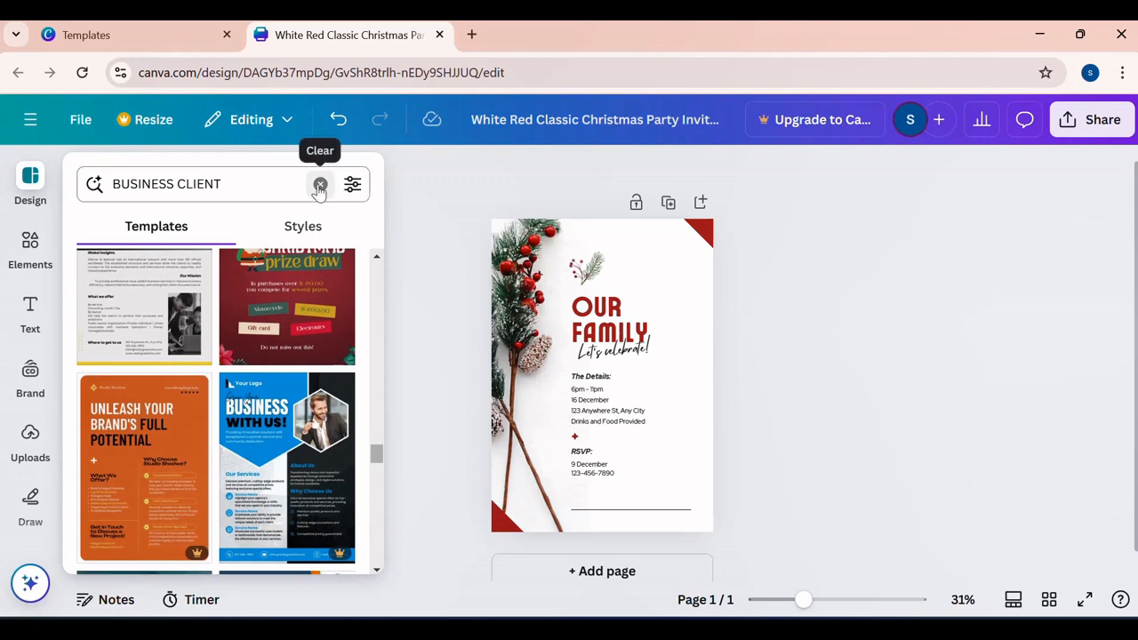
- Replace the template search term with POSTERS and run the search
click(319, 184)
text(POS)
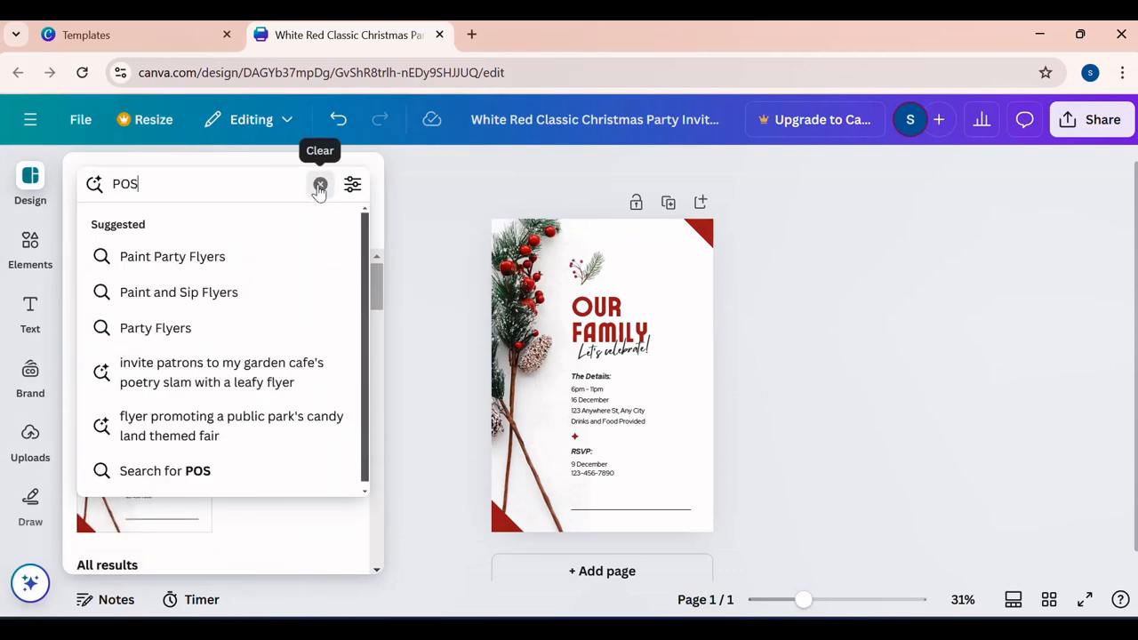
text(TERS)
key(Return)
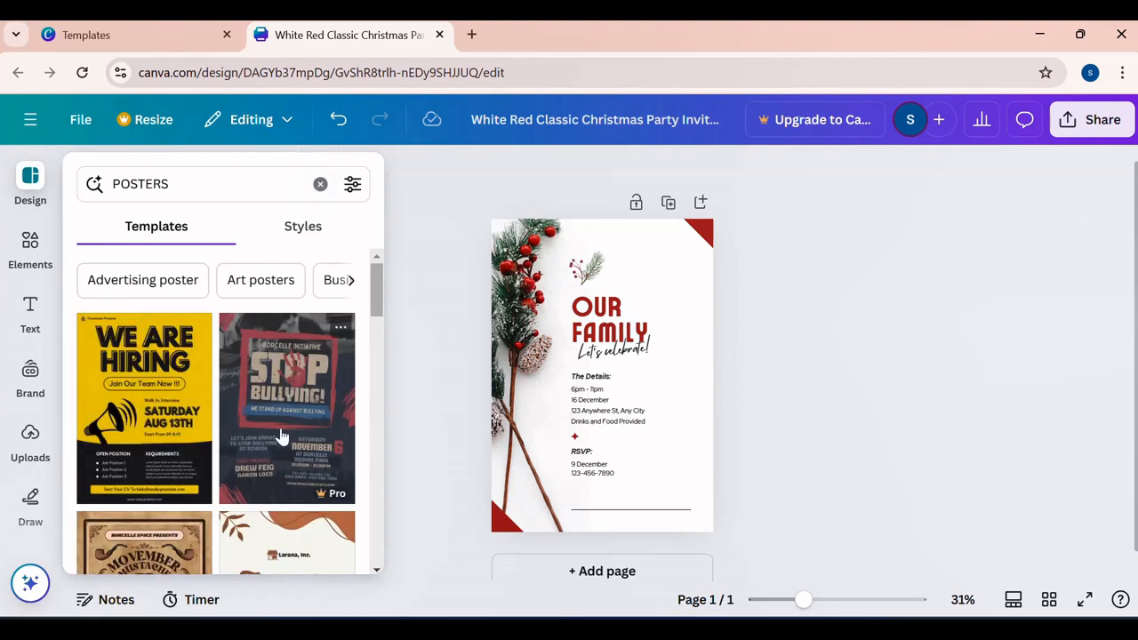
- Replace the current page with the yellow WE ARE HIRING template from the POSTERS search results
scroll(279, 436, down, 5)
scroll(277, 433, up, 5)
click(186, 429)
click(107, 399)
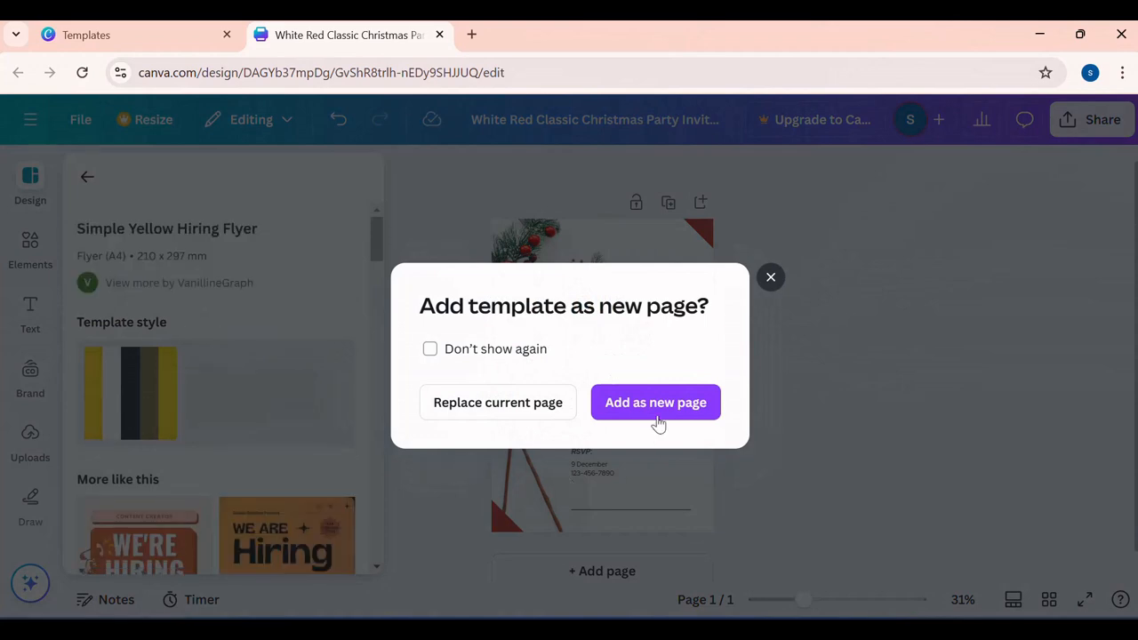
click(538, 402)
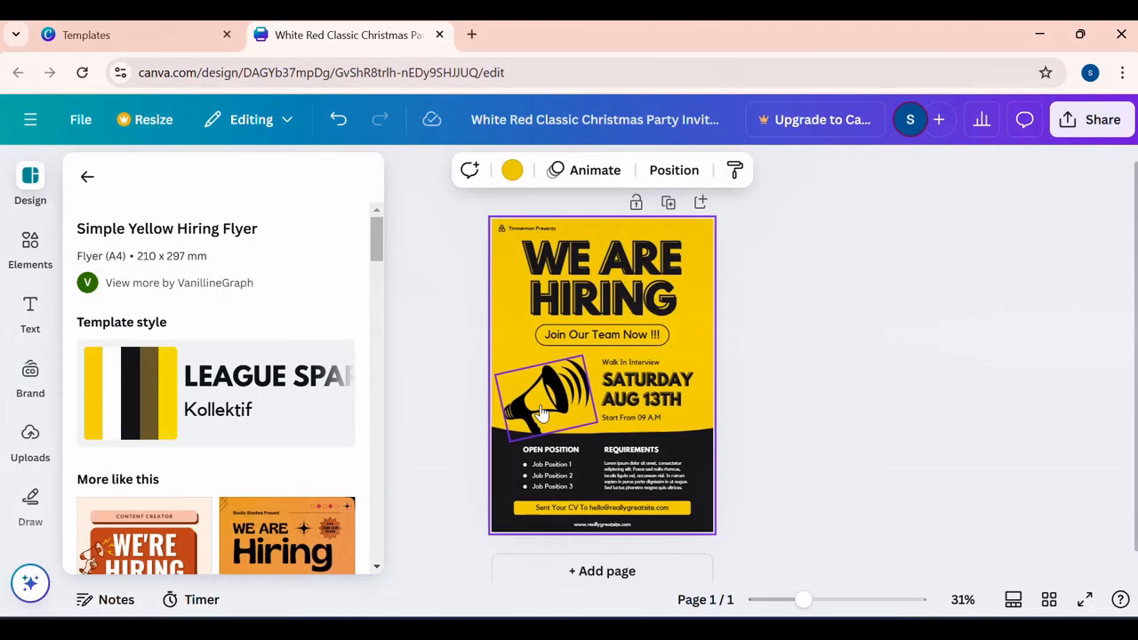
- Change the two-line WE ARE HIRING heading on the flyer to COME HOME
click(837, 600)
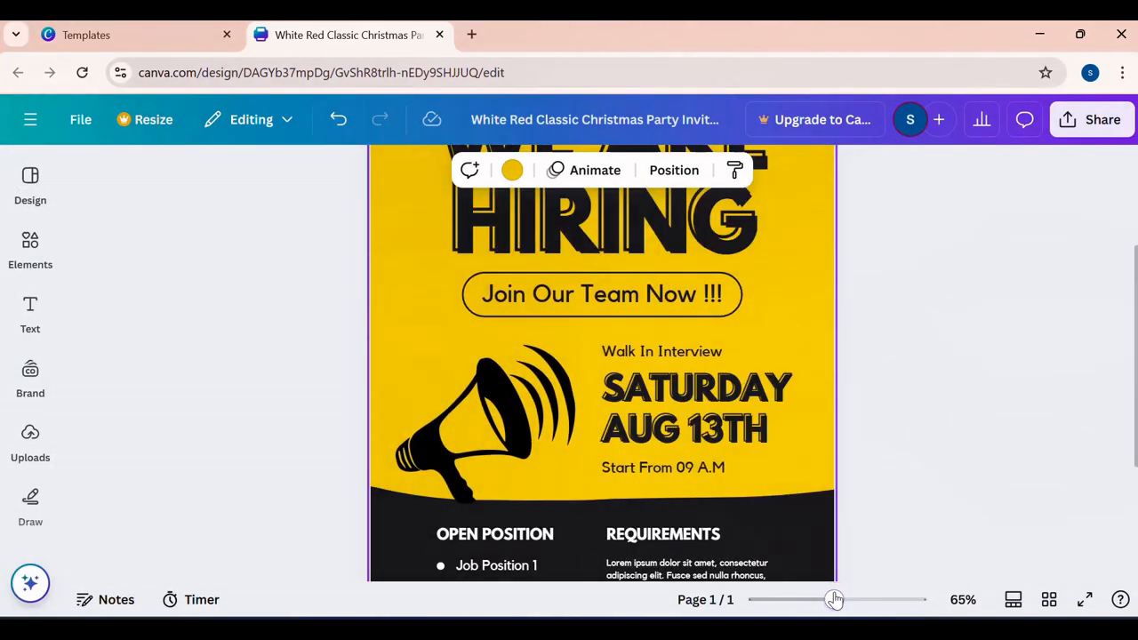
scroll(850, 411, down, 2)
scroll(845, 361, up, 4)
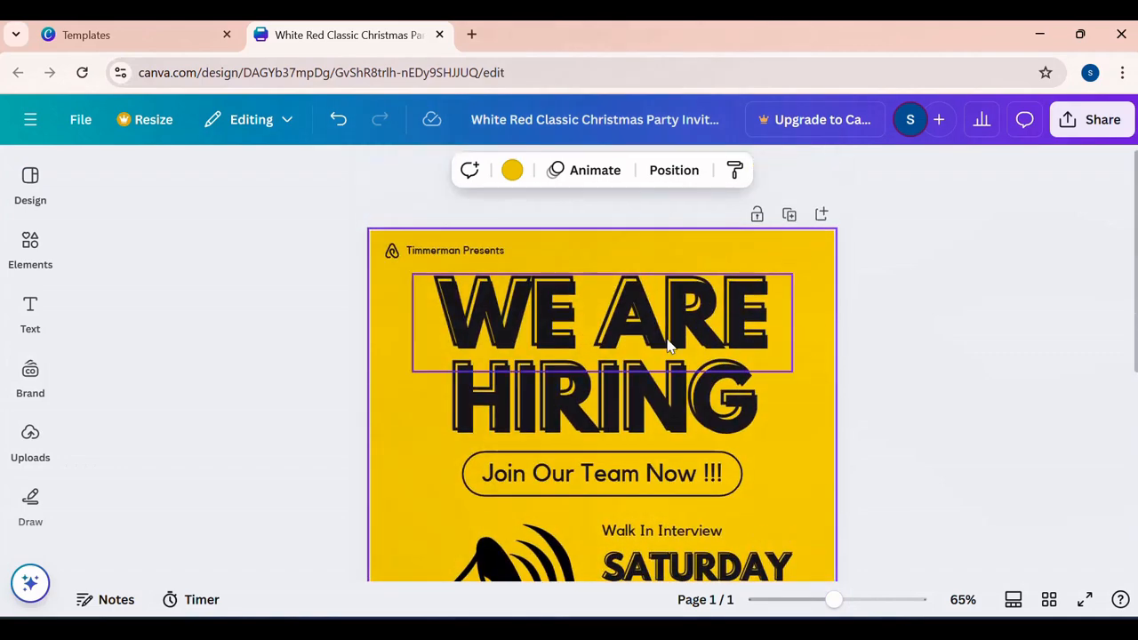
scroll(666, 409, down, 4)
scroll(673, 422, up, 4)
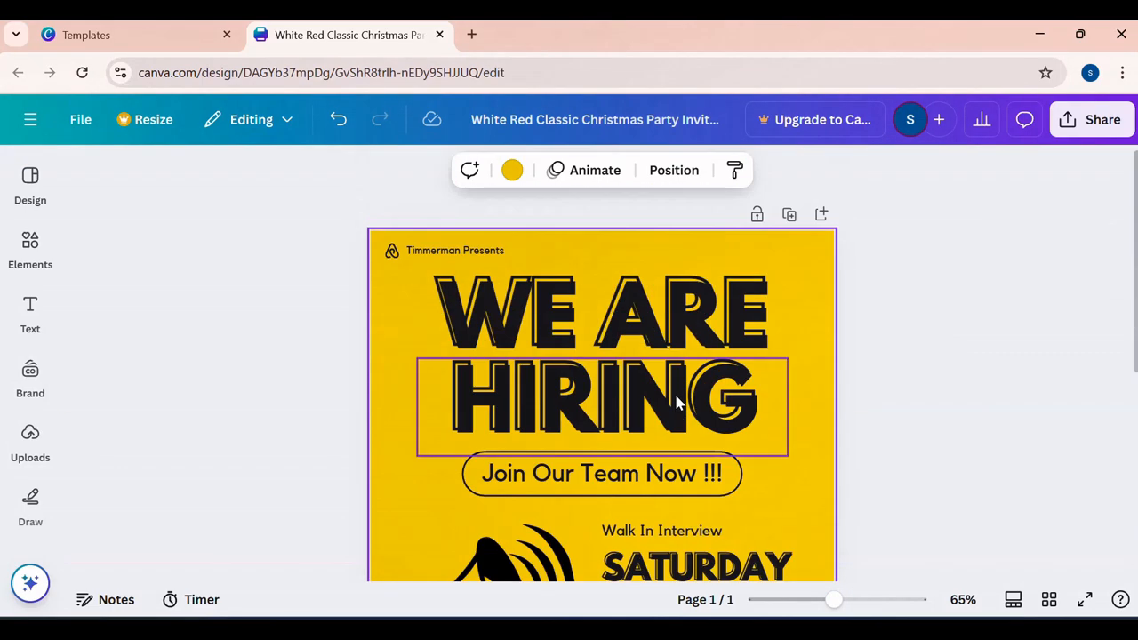
double_click(679, 336)
text(COME)
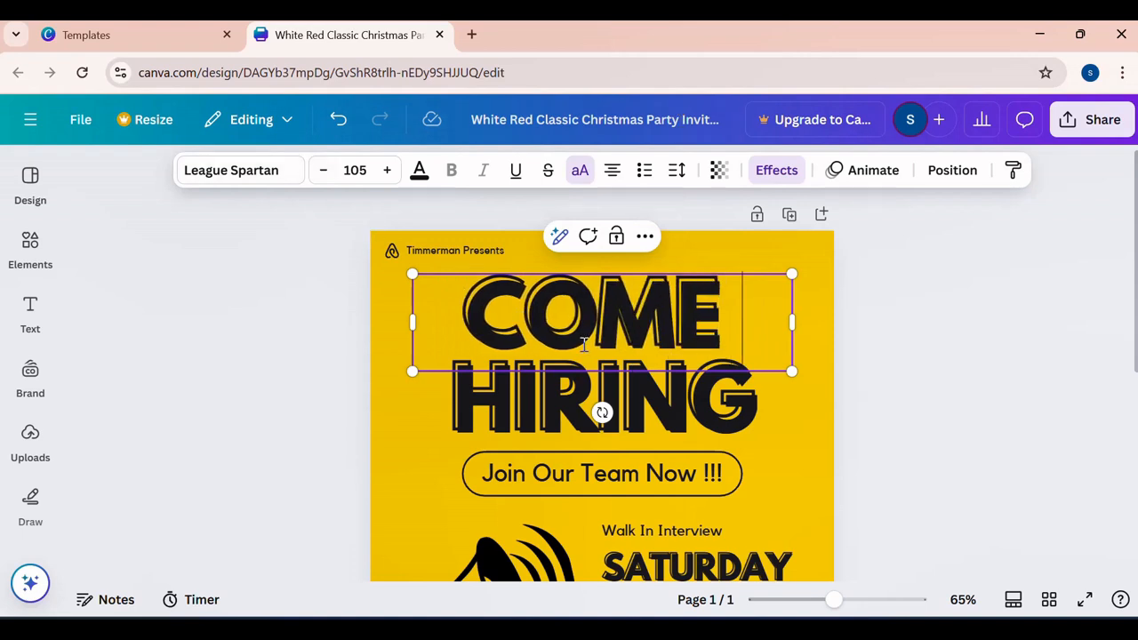
click(652, 408)
double_click(652, 407)
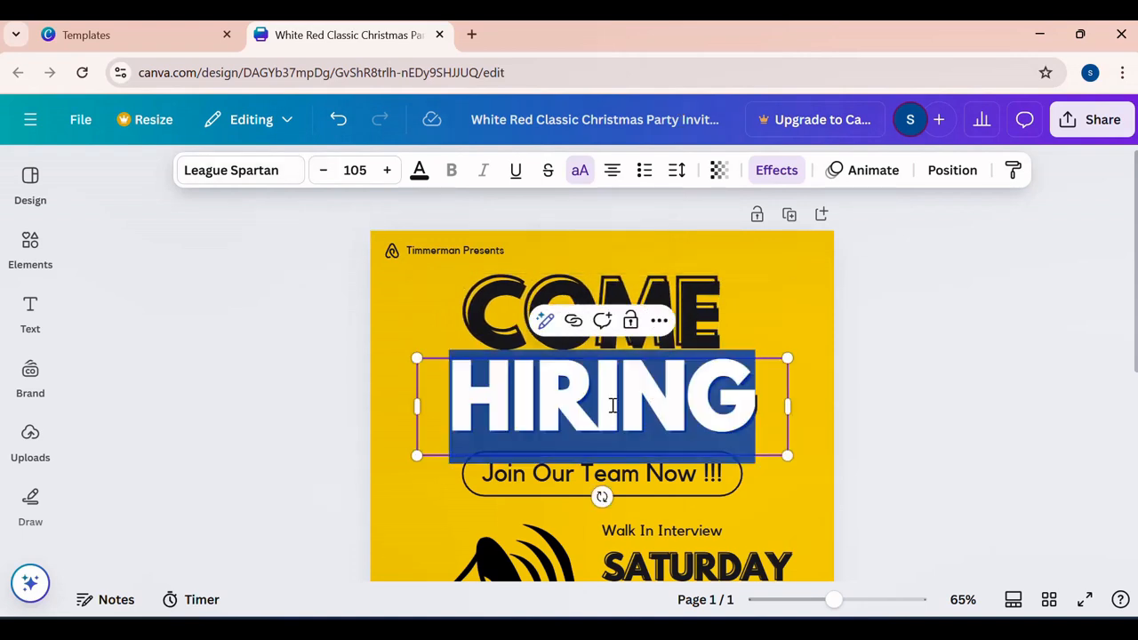
text(HOME)
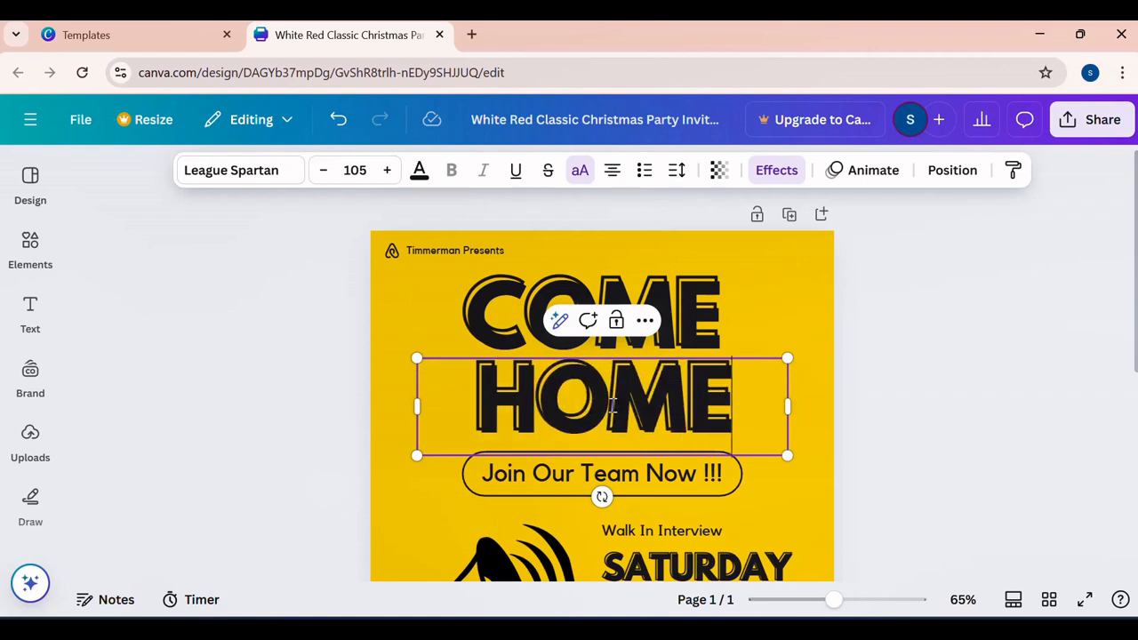
click(1031, 486)
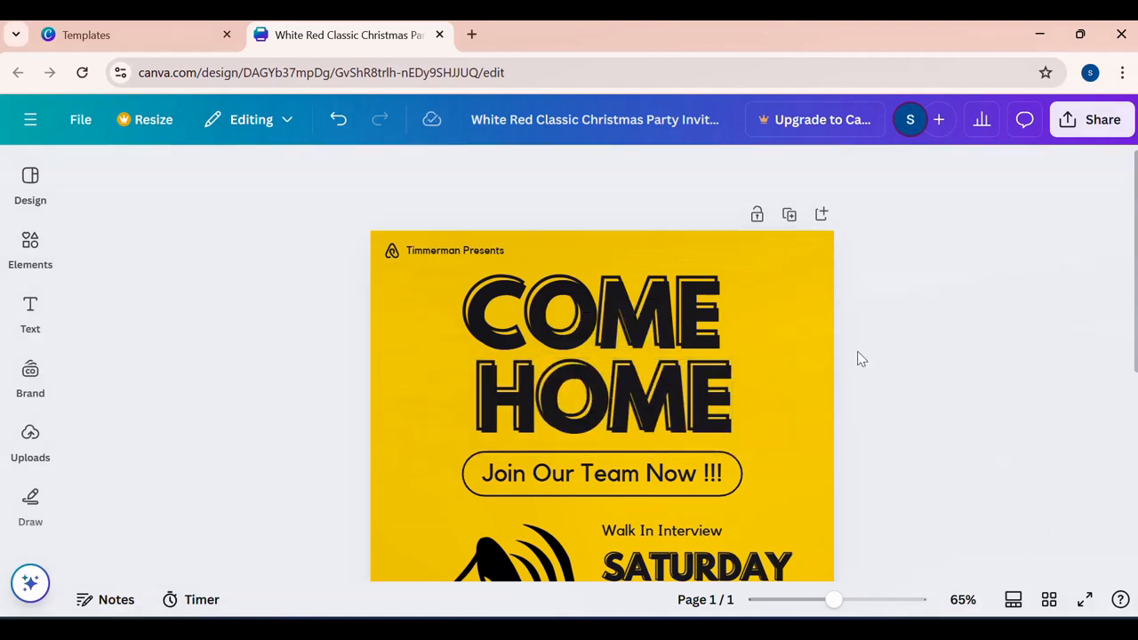
- Set the flyer's yellow background to the solid violet #5e17eb
click(814, 355)
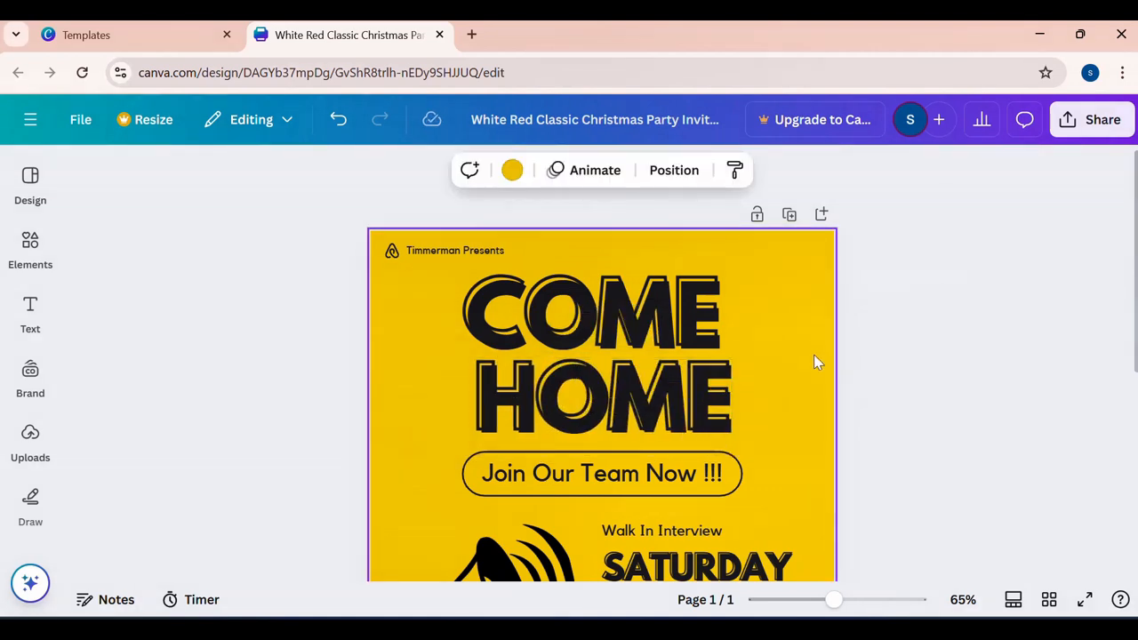
click(513, 172)
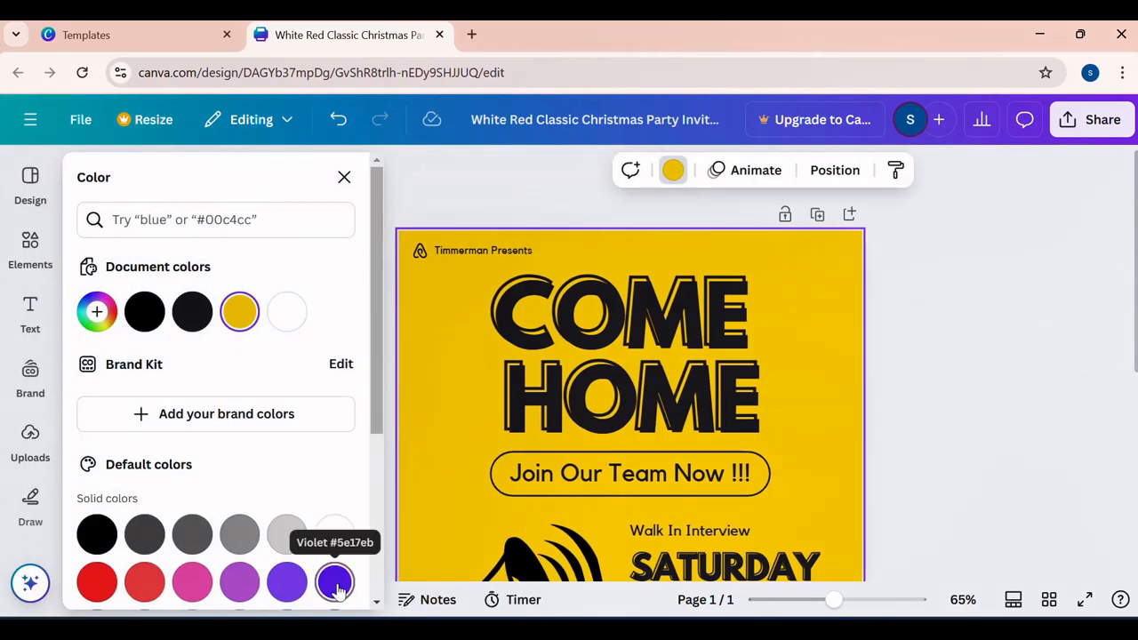
click(335, 582)
scroll(852, 362, down, 4)
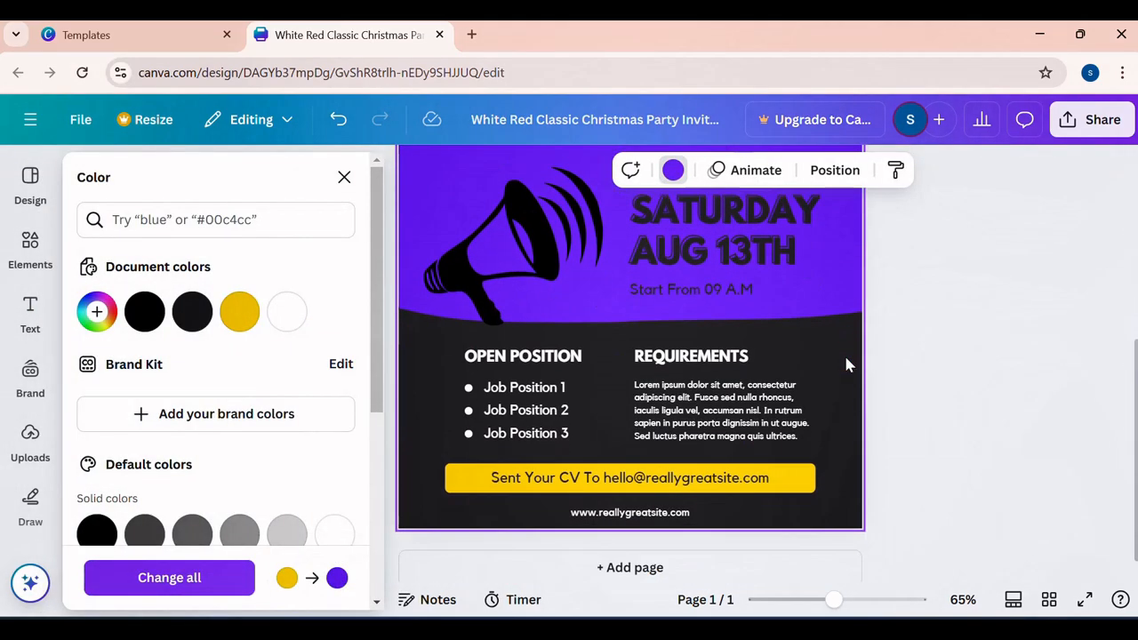
scroll(843, 353, up, 1)
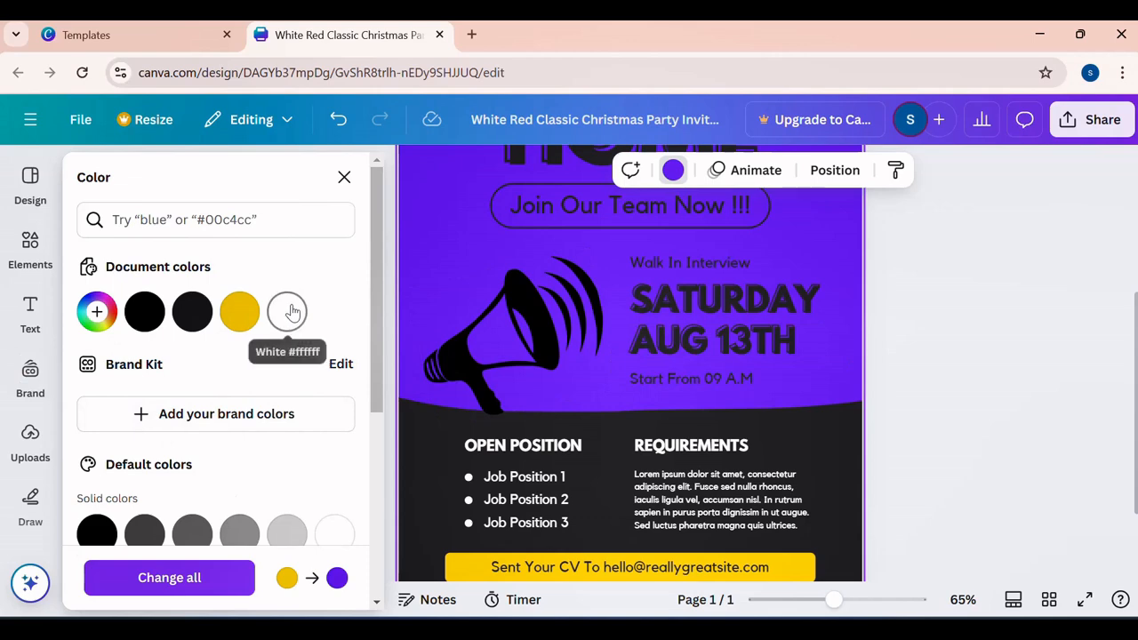
- Change the flyer's background to white #ffffff from the document colors
click(286, 309)
click(953, 269)
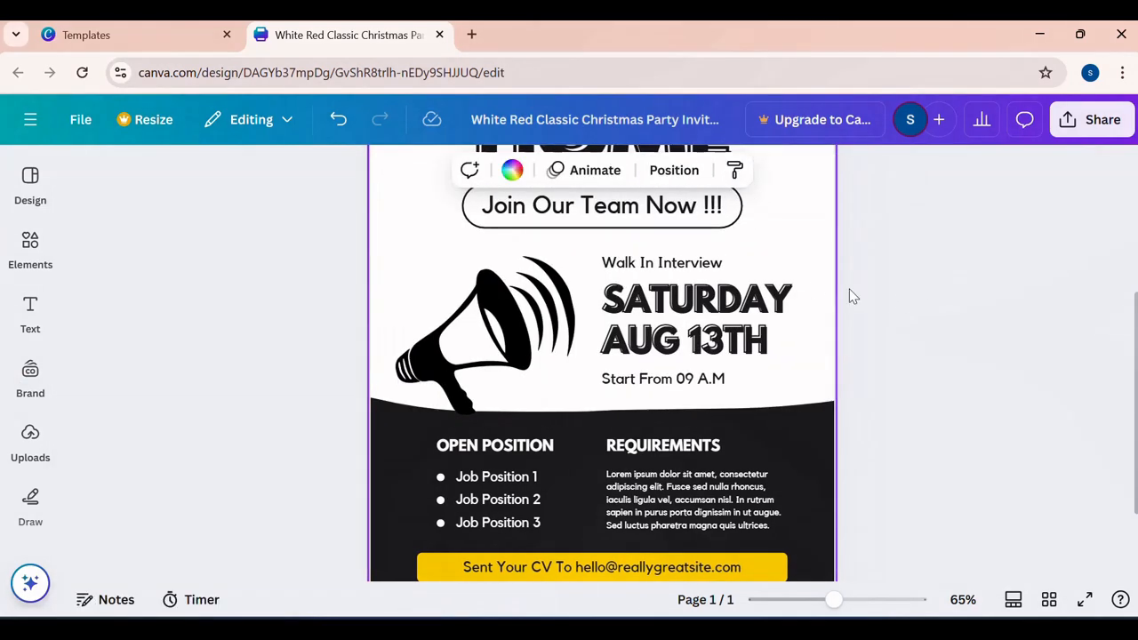
scroll(827, 290, up, 3)
scroll(812, 287, down, 1)
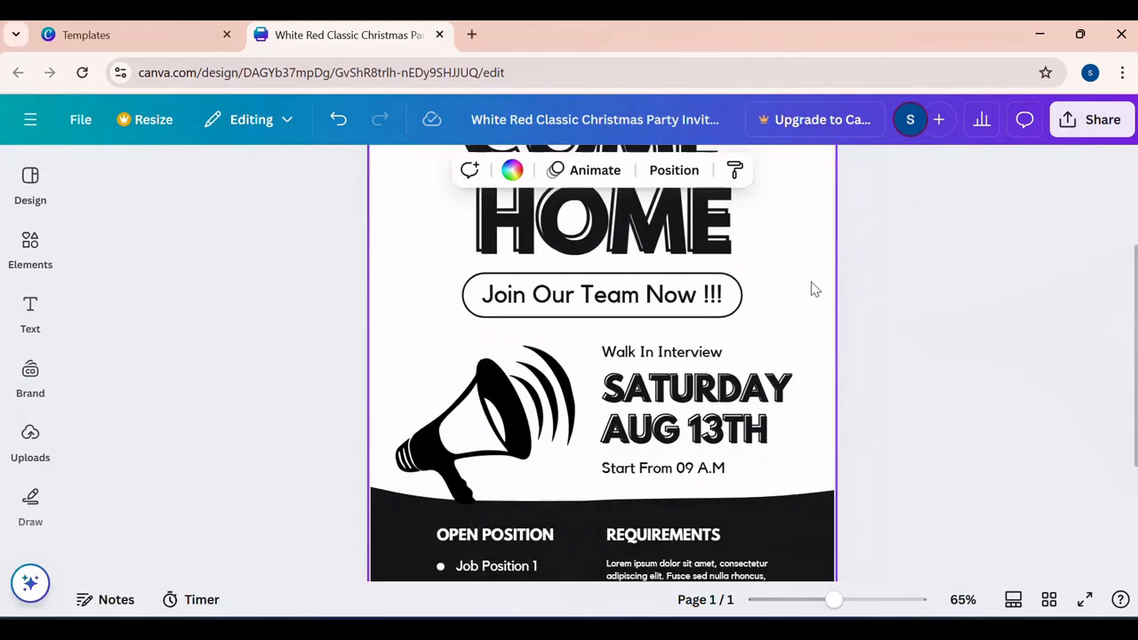
- Delete the megaphone graphic and the SATURDAY text from the flyer
click(569, 388)
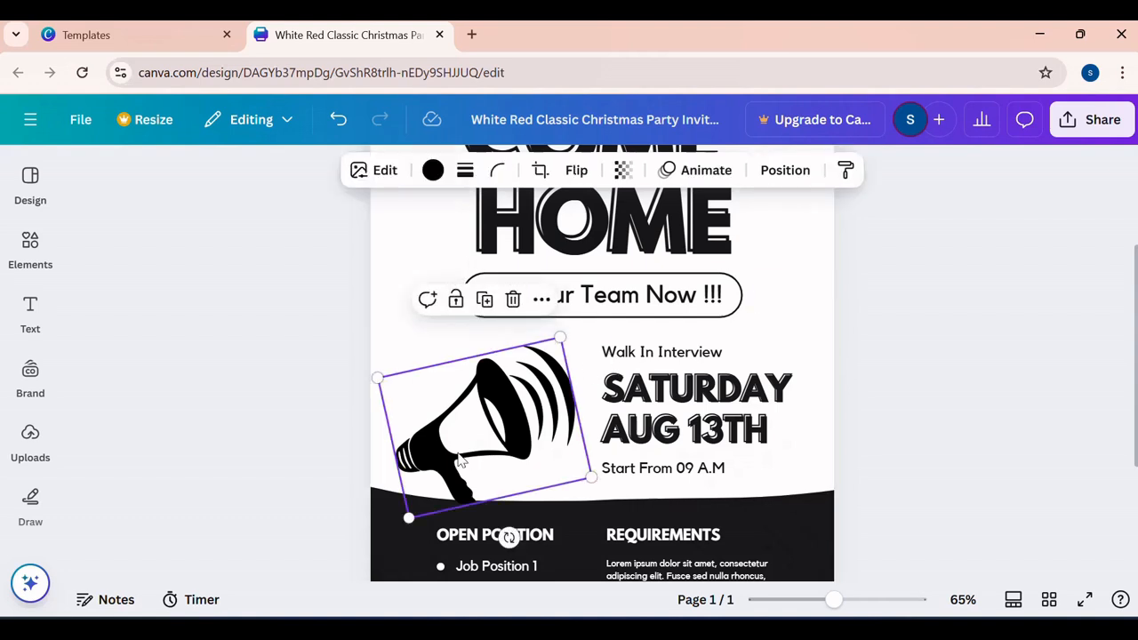
click(513, 300)
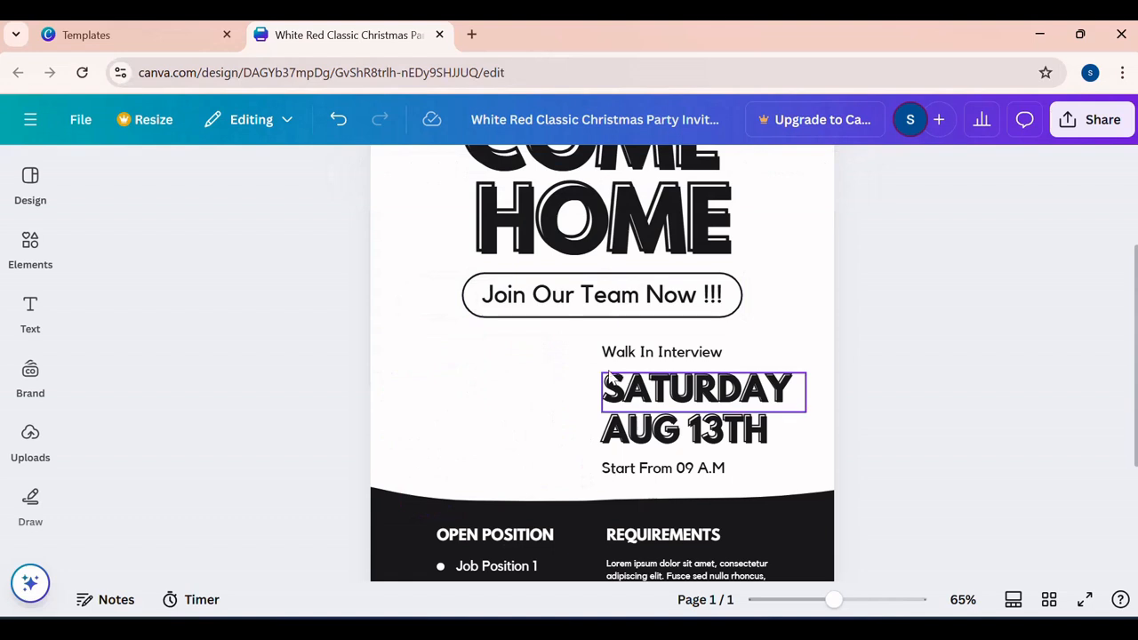
click(622, 403)
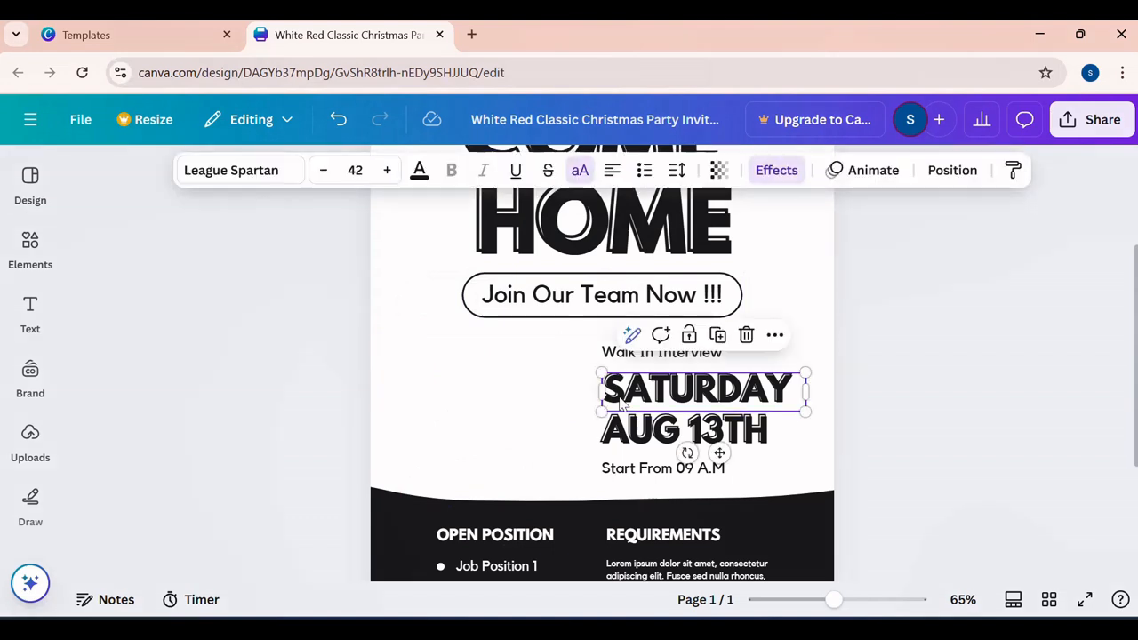
key(Delete)
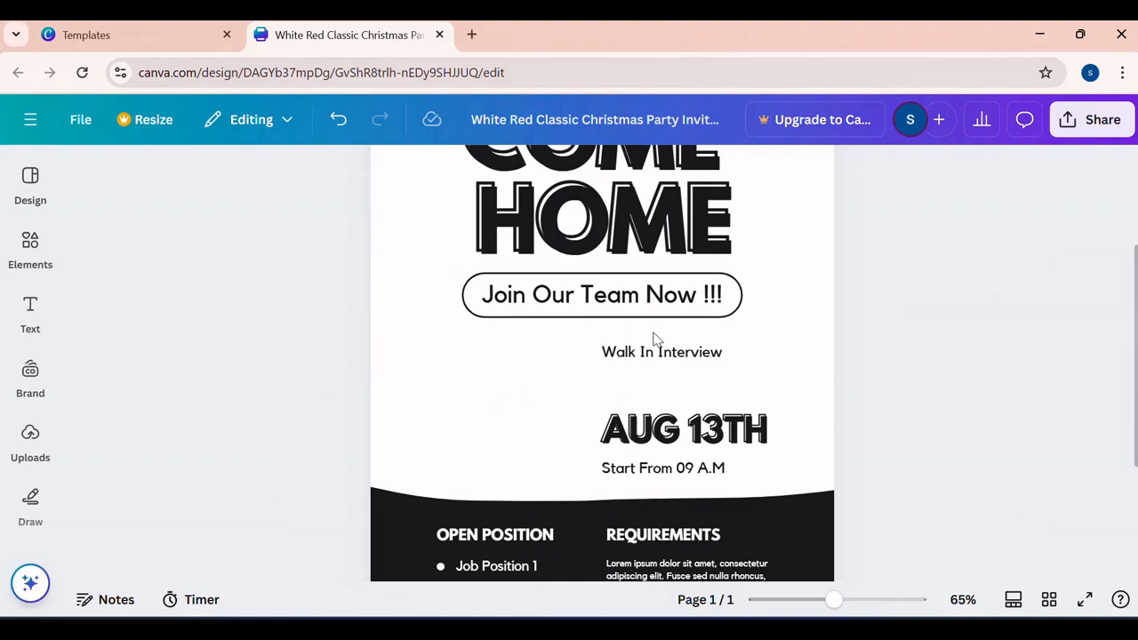
scroll(658, 333, up, 3)
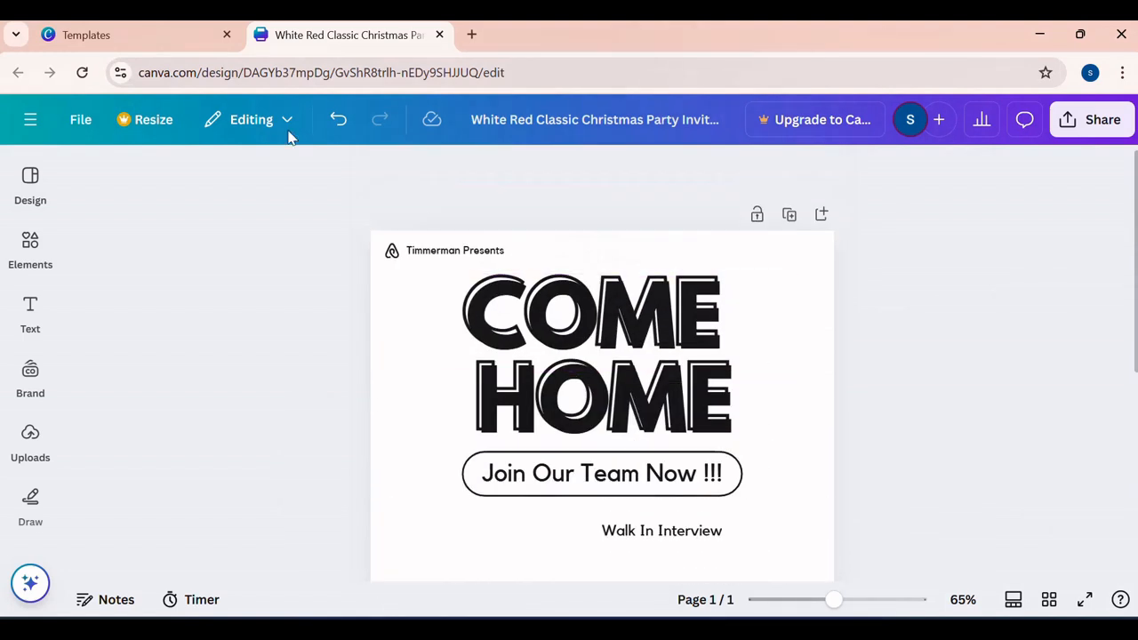
- Return to the POSTERS template results, choose the Red Christmas Market Poster, and dismiss the Canva Pro offer
click(30, 182)
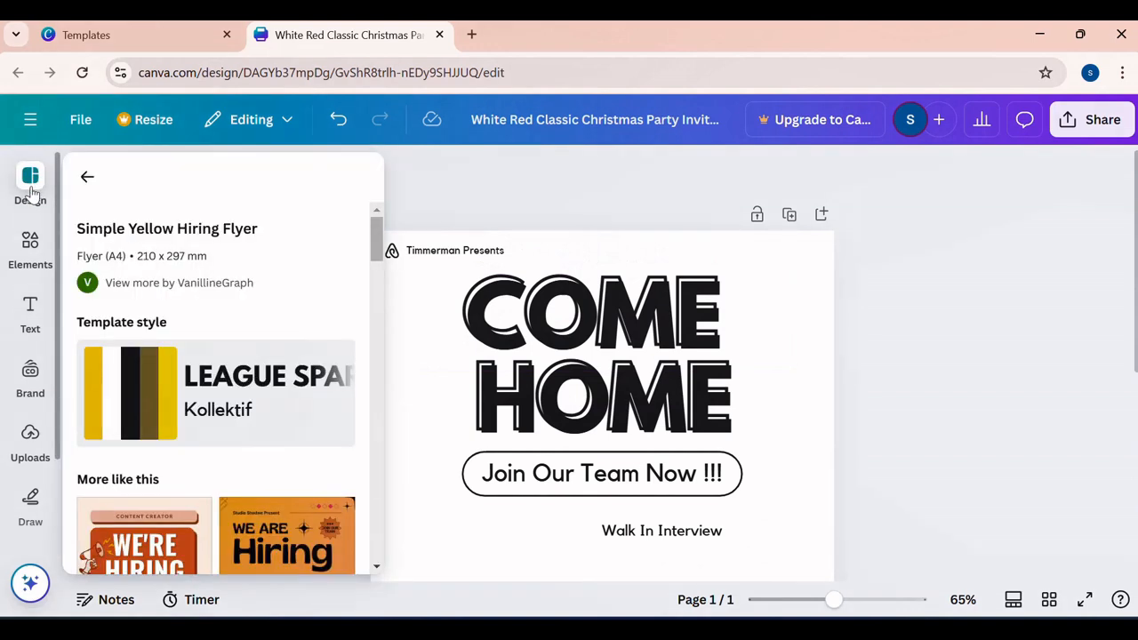
click(89, 181)
scroll(249, 377, down, 2)
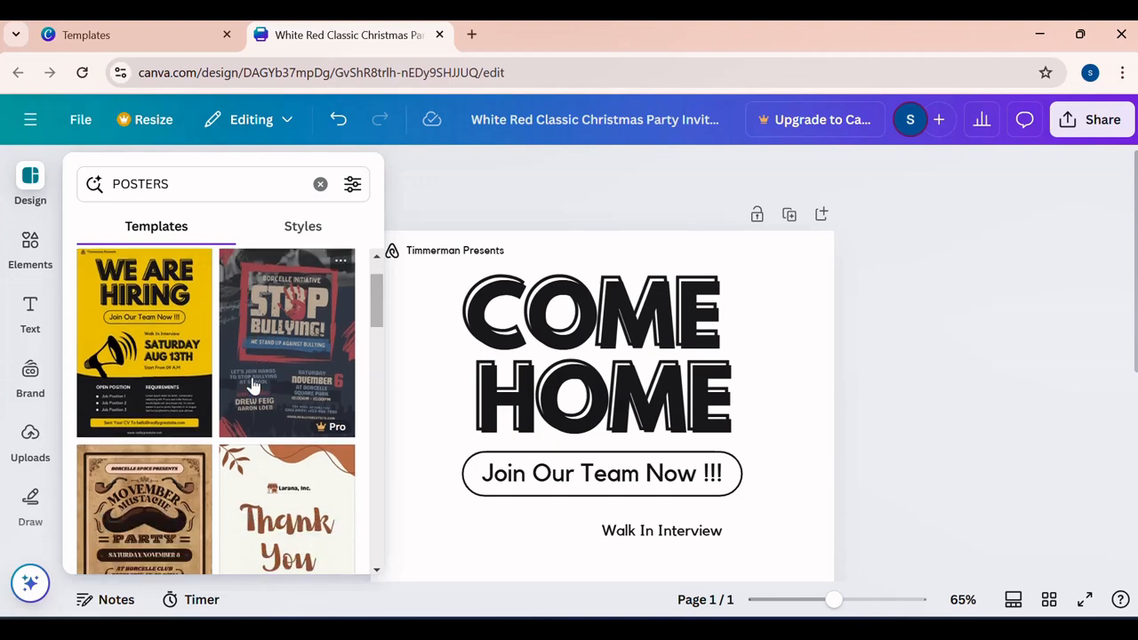
scroll(252, 384, down, 8)
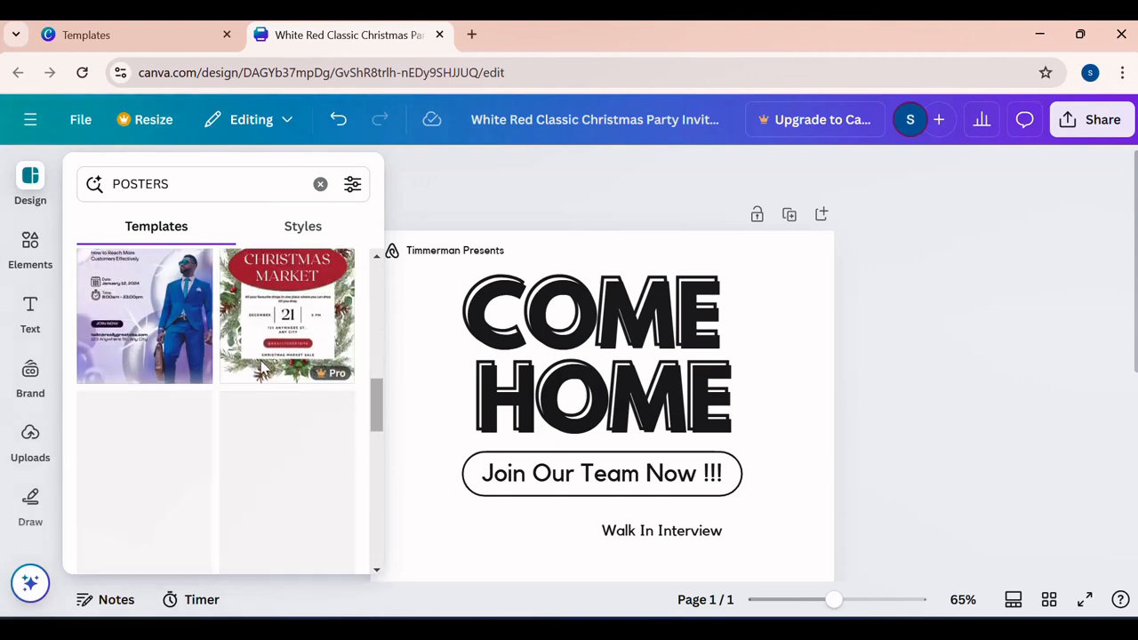
scroll(261, 368, up, 1)
click(280, 353)
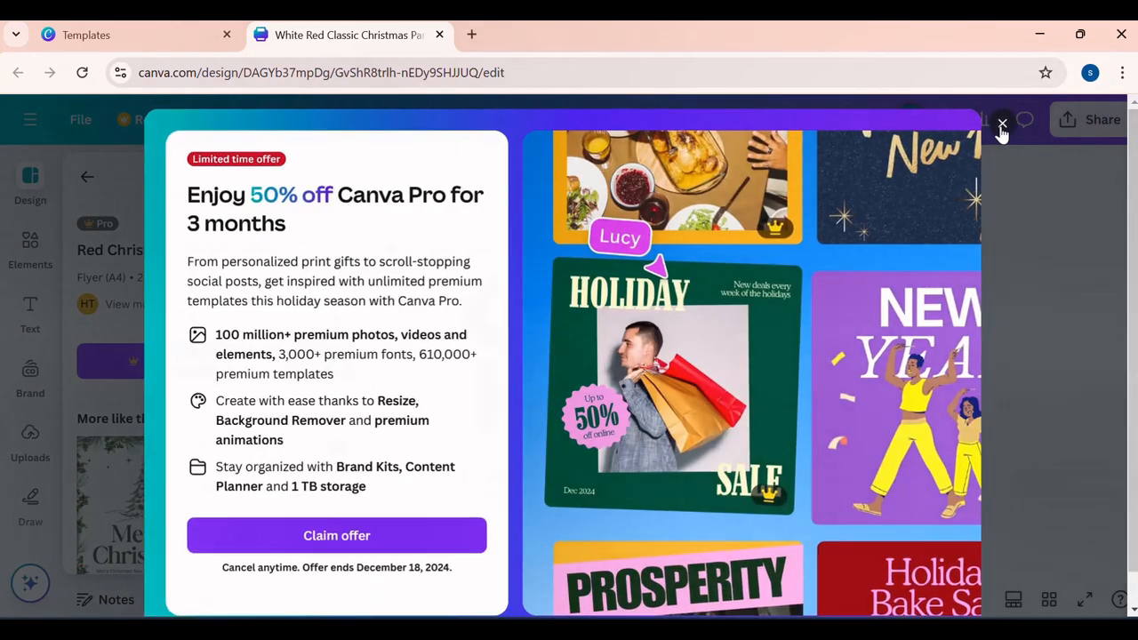
click(1002, 128)
- Replace the current page with the Green and Red Watercolor Christmas Party Flyer from the similar templates
scroll(336, 456, down, 2)
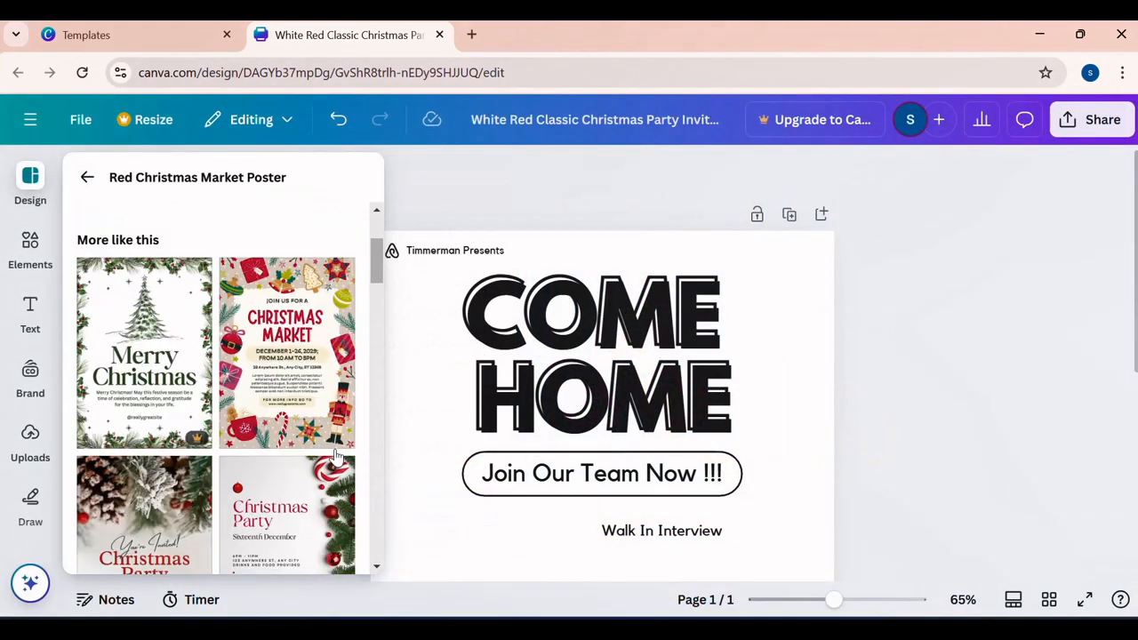
scroll(338, 449, down, 3)
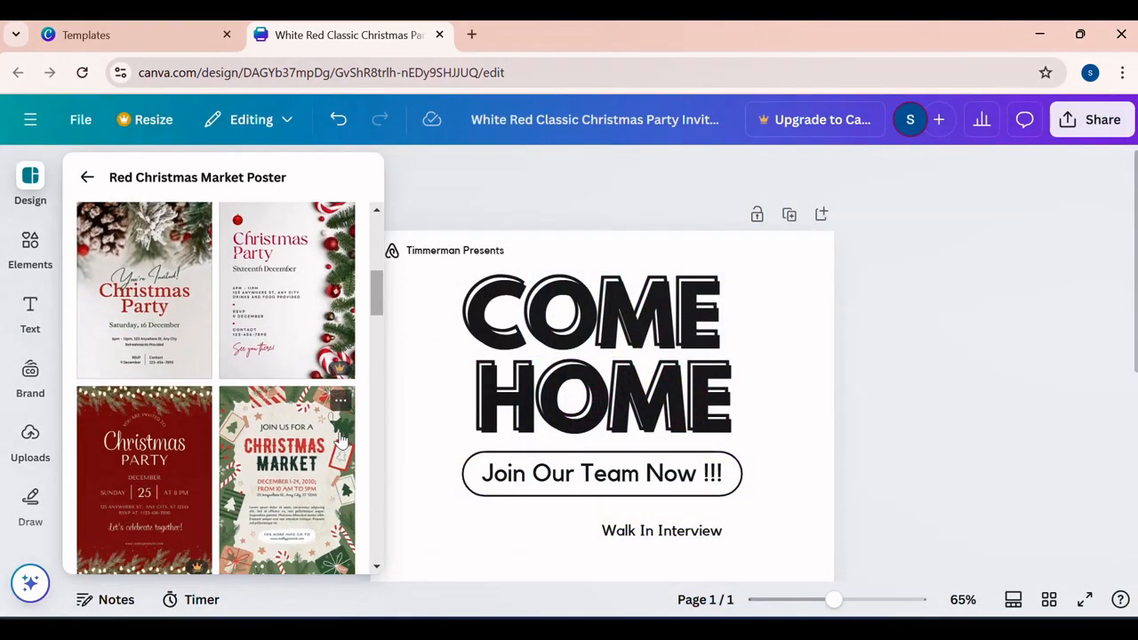
scroll(341, 436, down, 1)
scroll(345, 433, down, 1)
scroll(350, 406, down, 1)
click(269, 462)
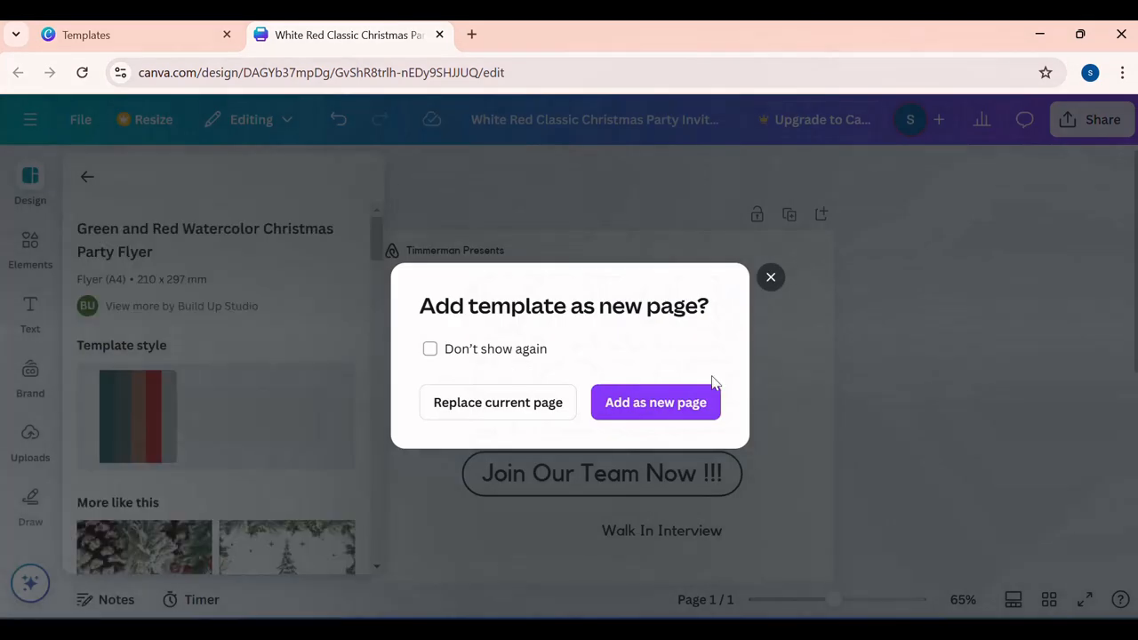
click(539, 410)
click(876, 465)
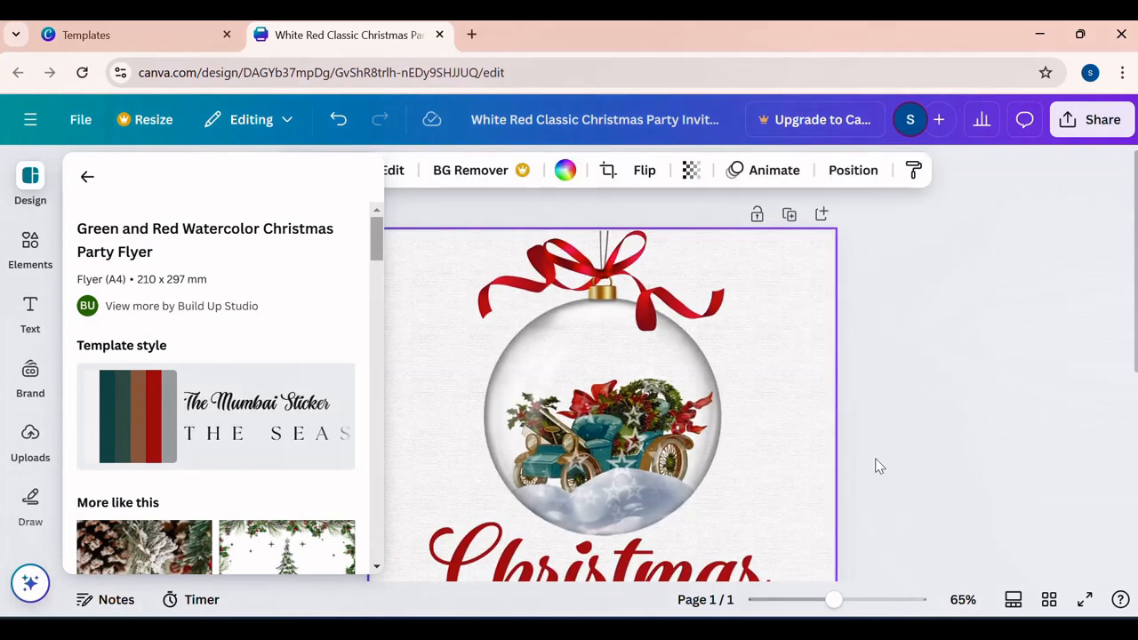
click(957, 452)
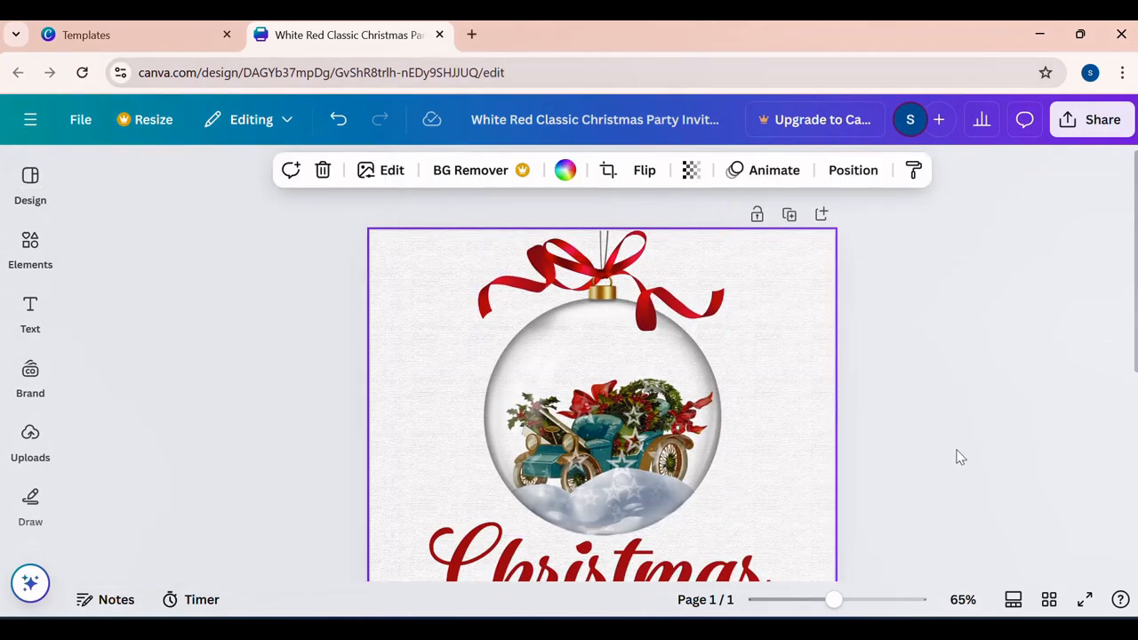
- Replace the placeholder address below the date on the Christmas party flyer with ADJUMANI
scroll(880, 498, down, 3)
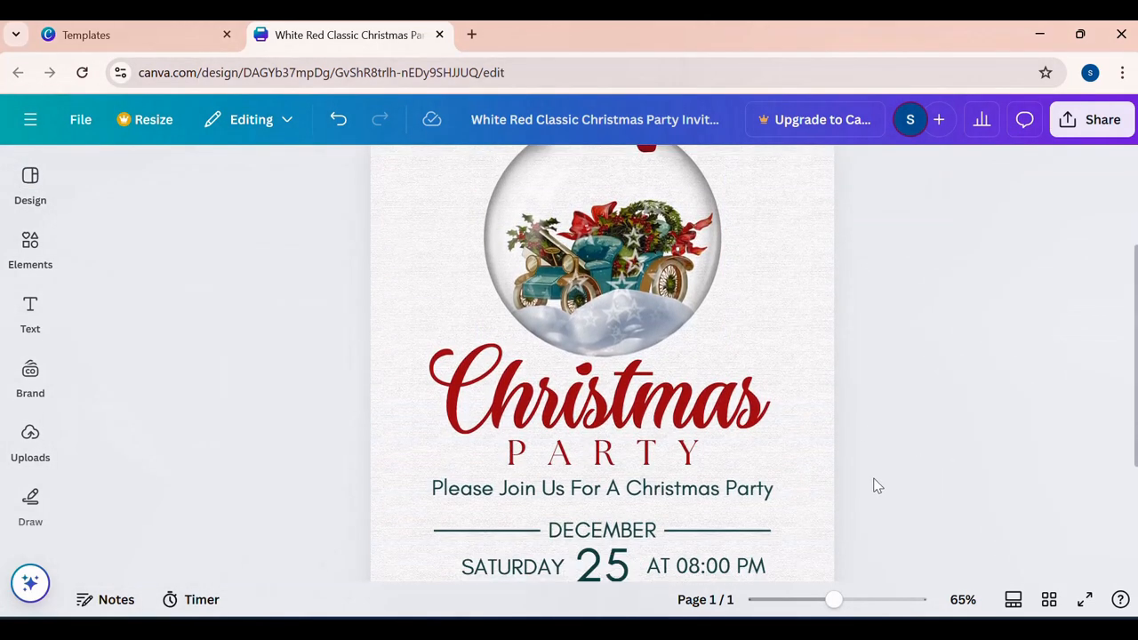
scroll(765, 422, down, 2)
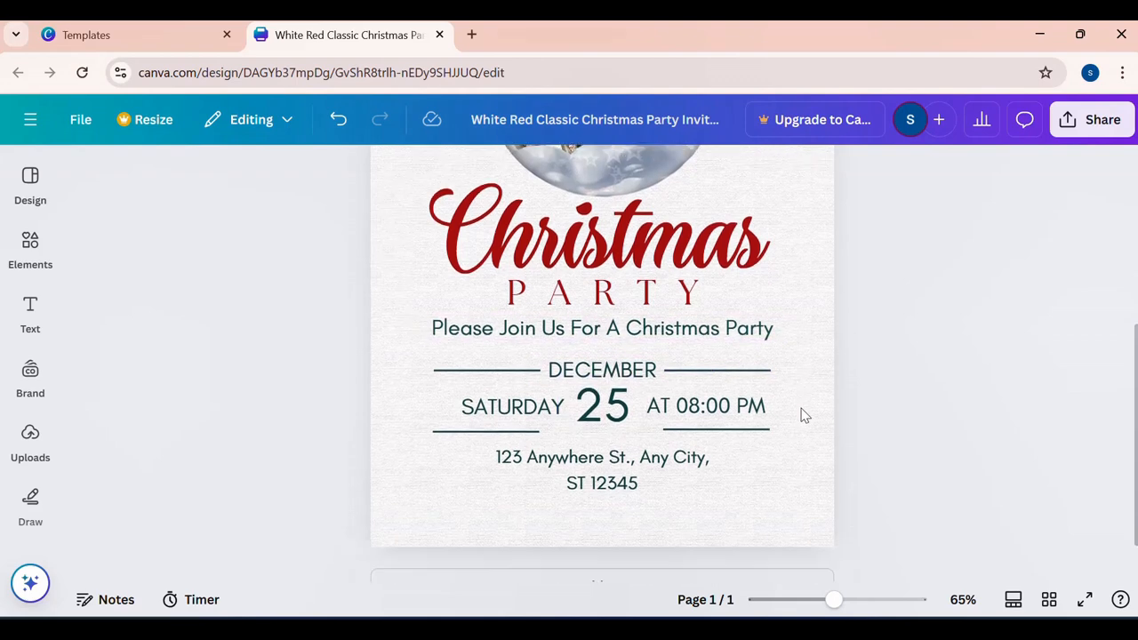
double_click(619, 442)
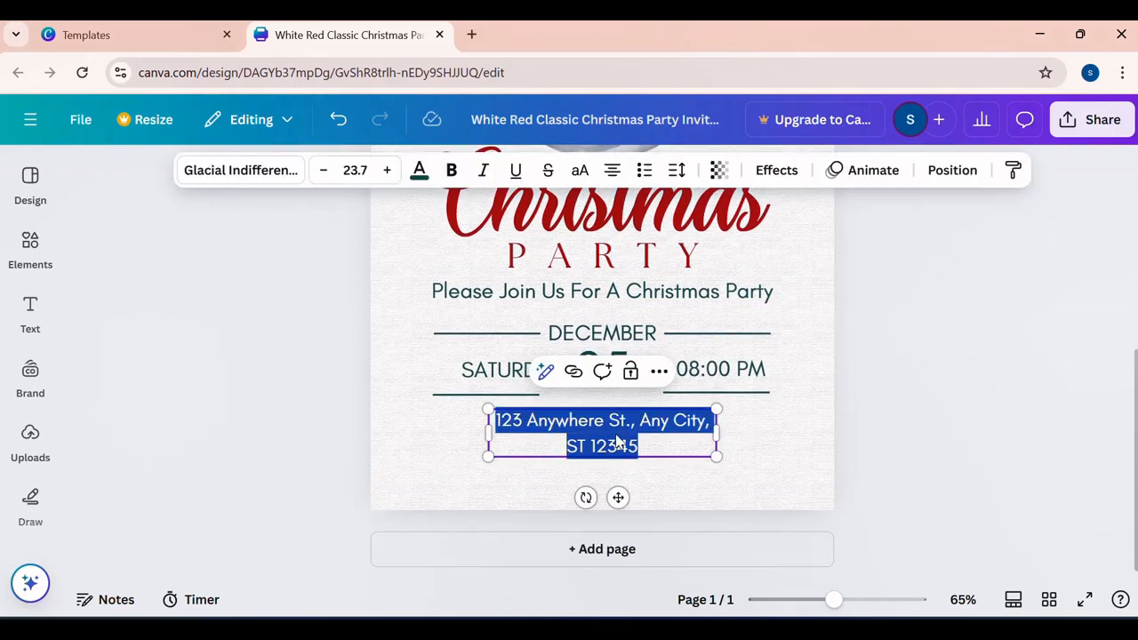
text(ADJUMANI)
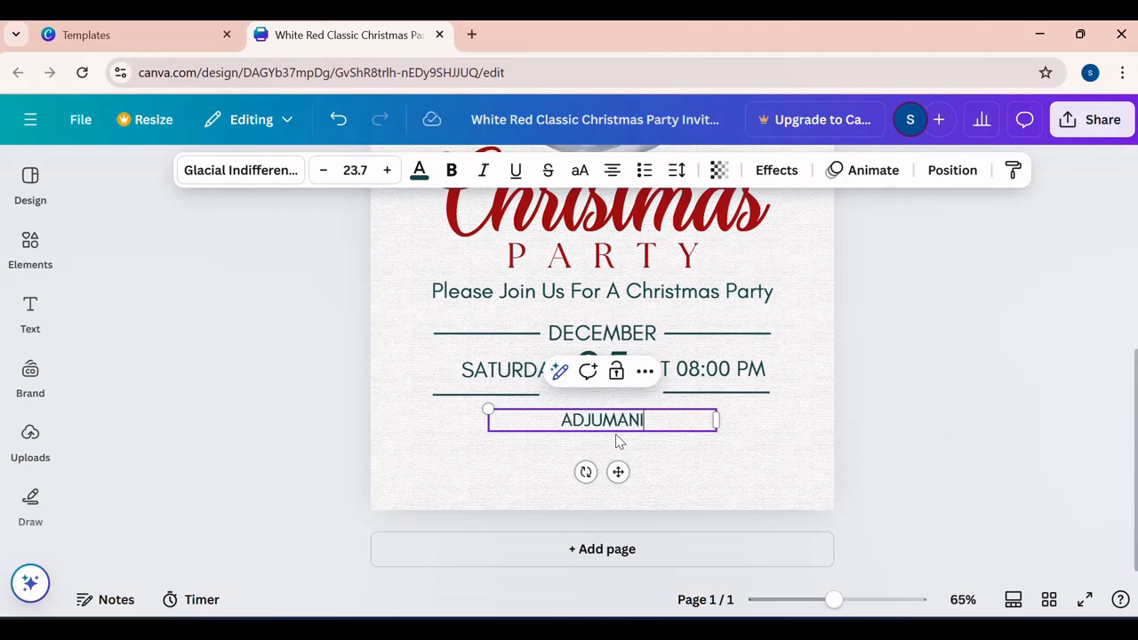
click(972, 456)
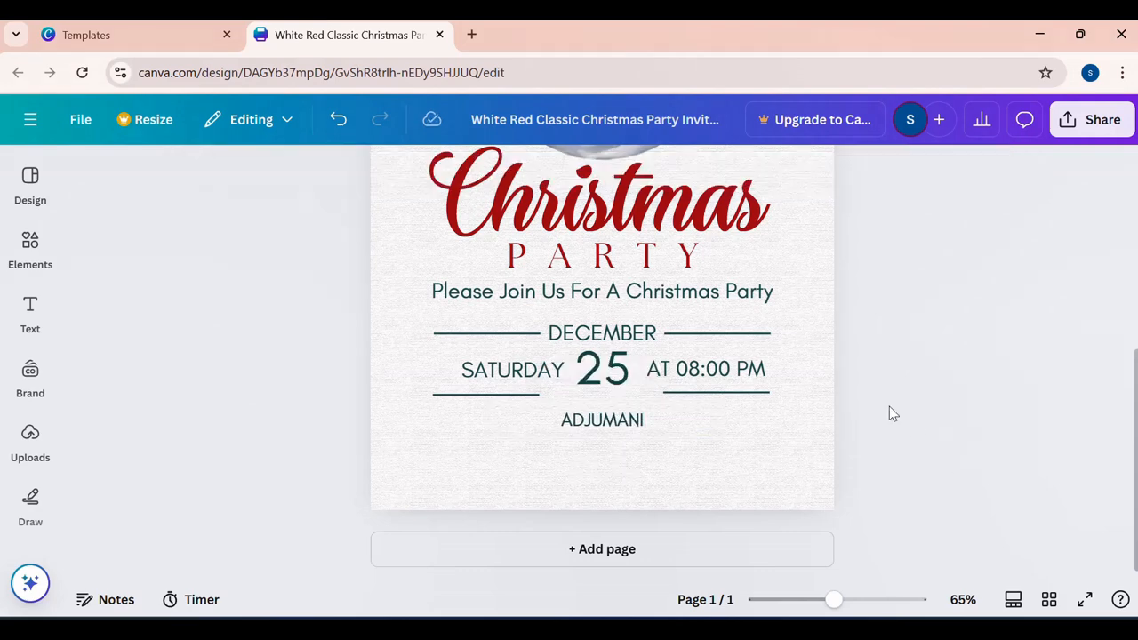
scroll(742, 396, up, 5)
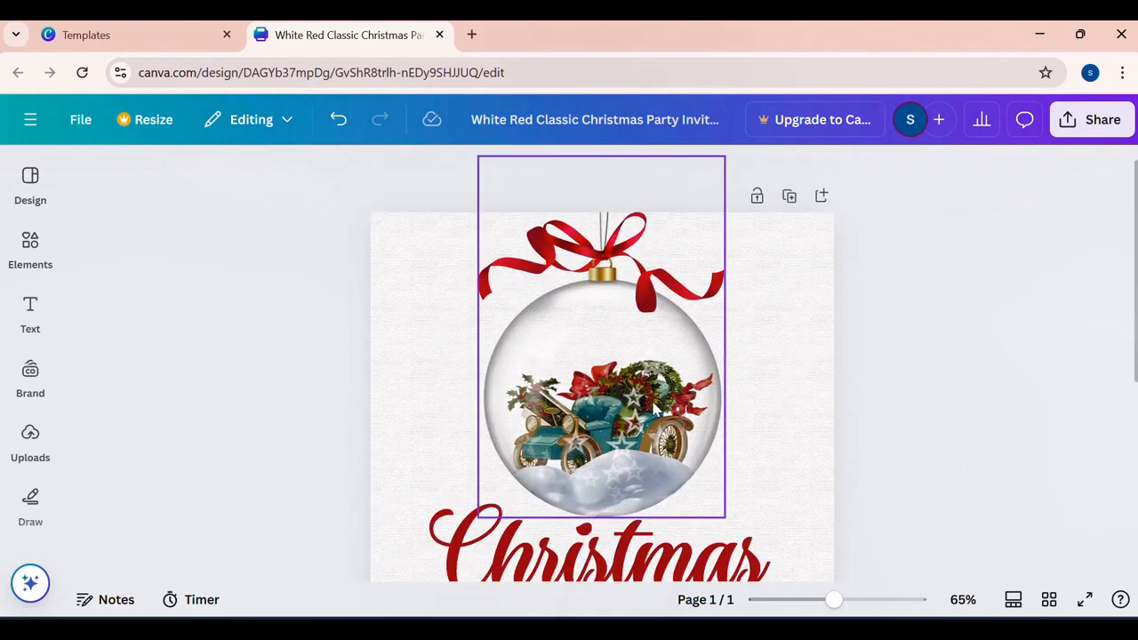
- Move the glass ornament graphic slightly up and to the right above the Christmas heading
drag(646, 427, 667, 416)
click(806, 419)
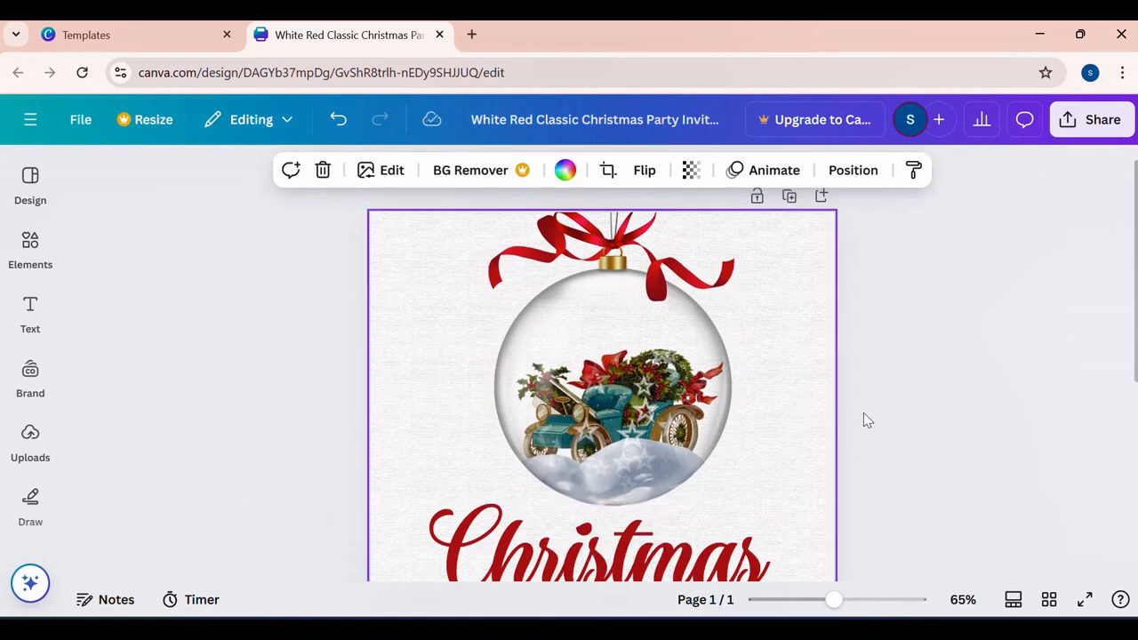
- Review the whole Christmas party flyer, from the ornament and heading down to the date, time and venue text
scroll(863, 413, down, 5)
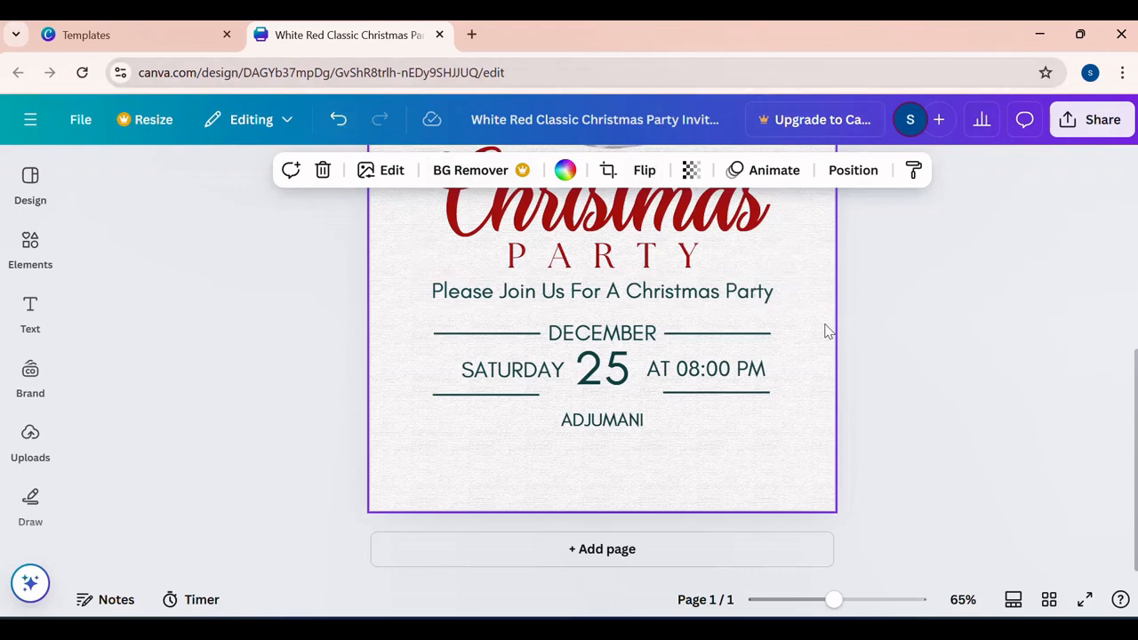
scroll(825, 331, up, 4)
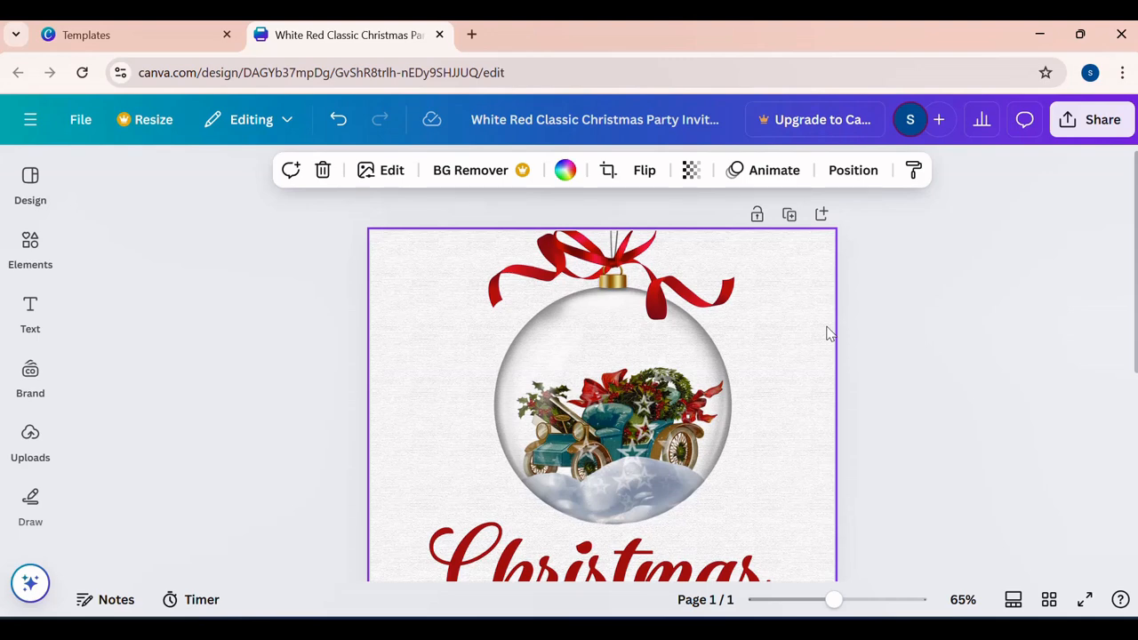
scroll(827, 333, down, 3)
scroll(827, 333, up, 3)
scroll(827, 333, down, 3)
click(867, 313)
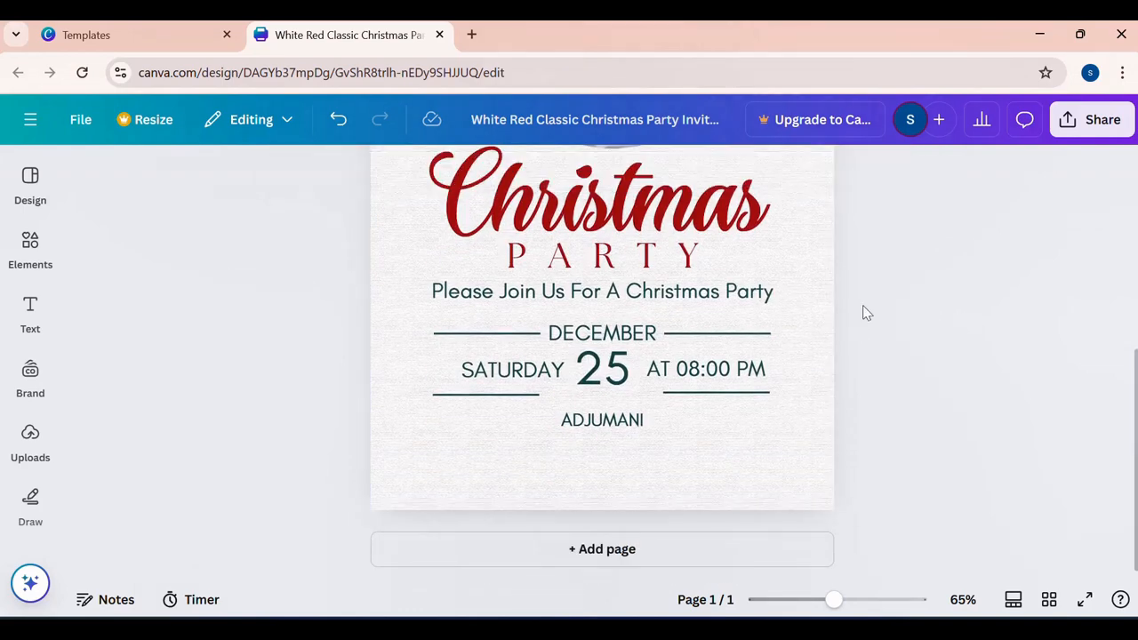
scroll(796, 311, up, 3)
scroll(801, 313, down, 3)
scroll(809, 317, up, 3)
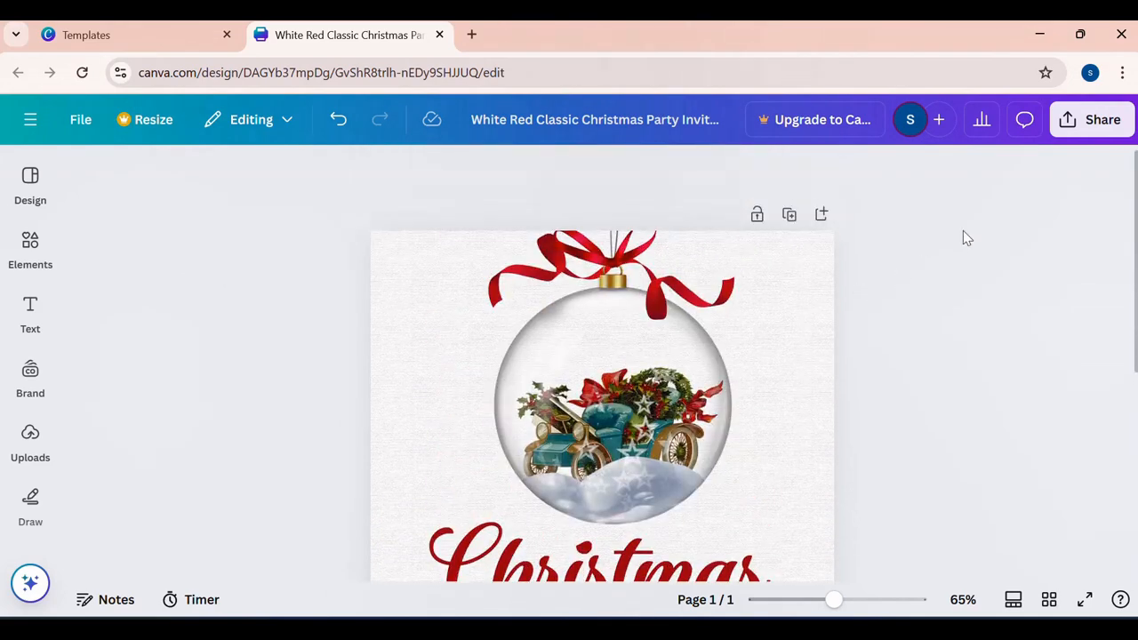
- Examine the file types offered for downloading the flyer, from JPG through PPTX, and leave the download options without choosing one
click(1095, 130)
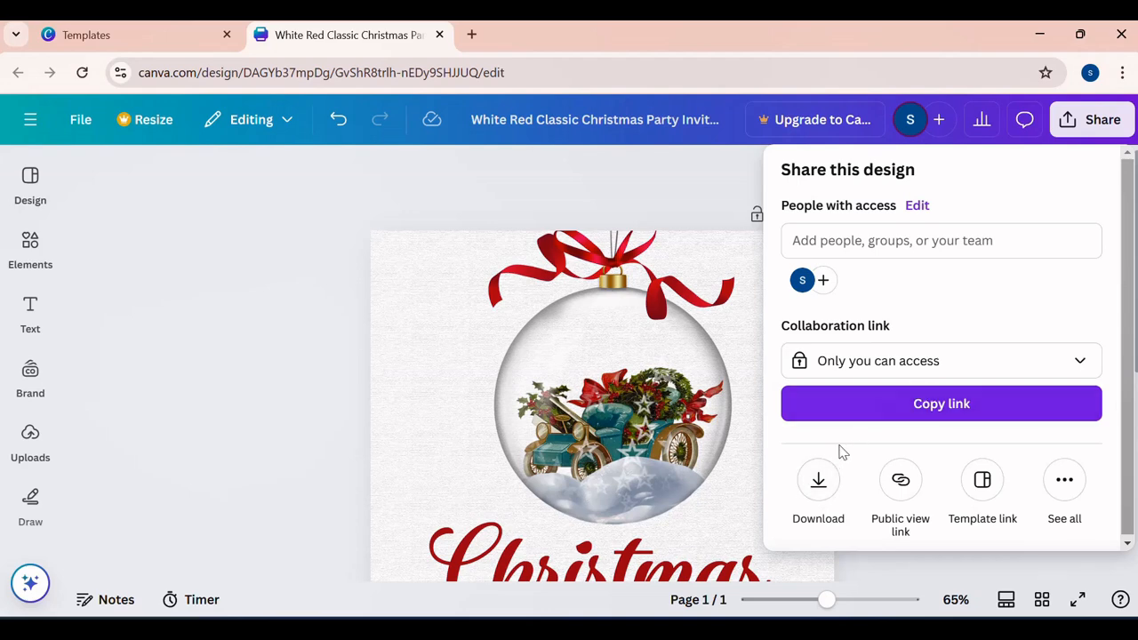
click(827, 481)
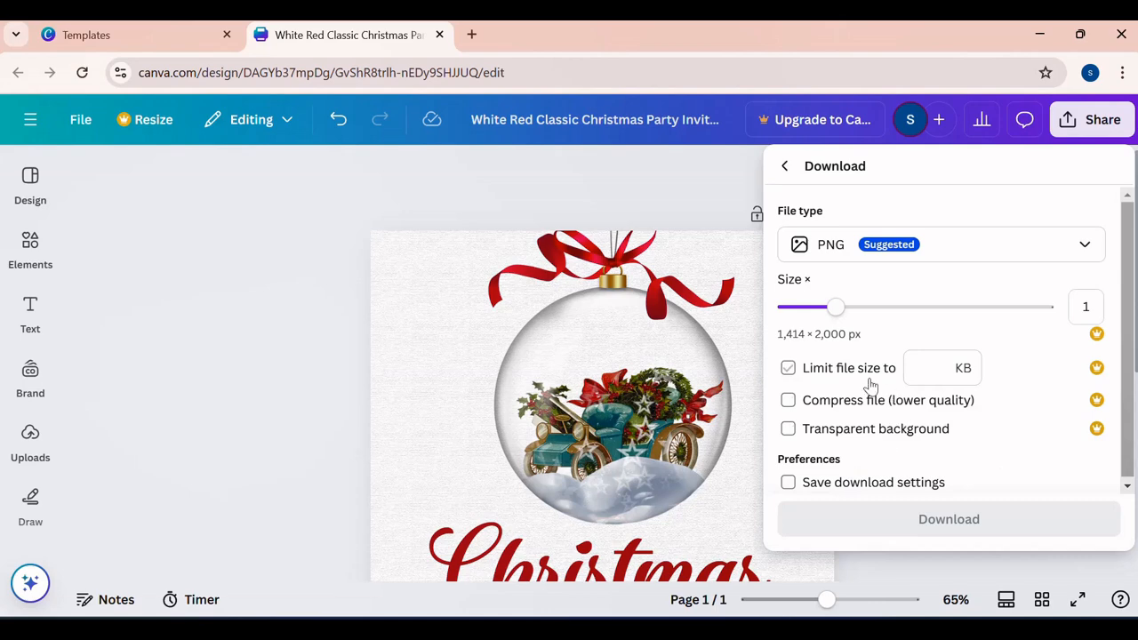
click(1074, 251)
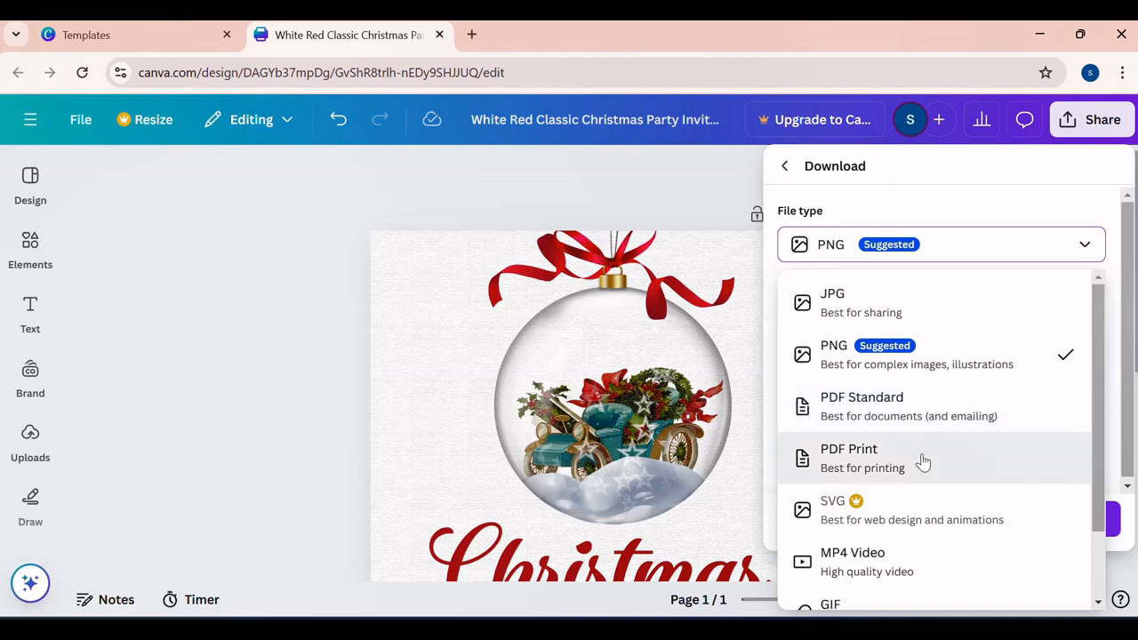
scroll(922, 461, down, 1)
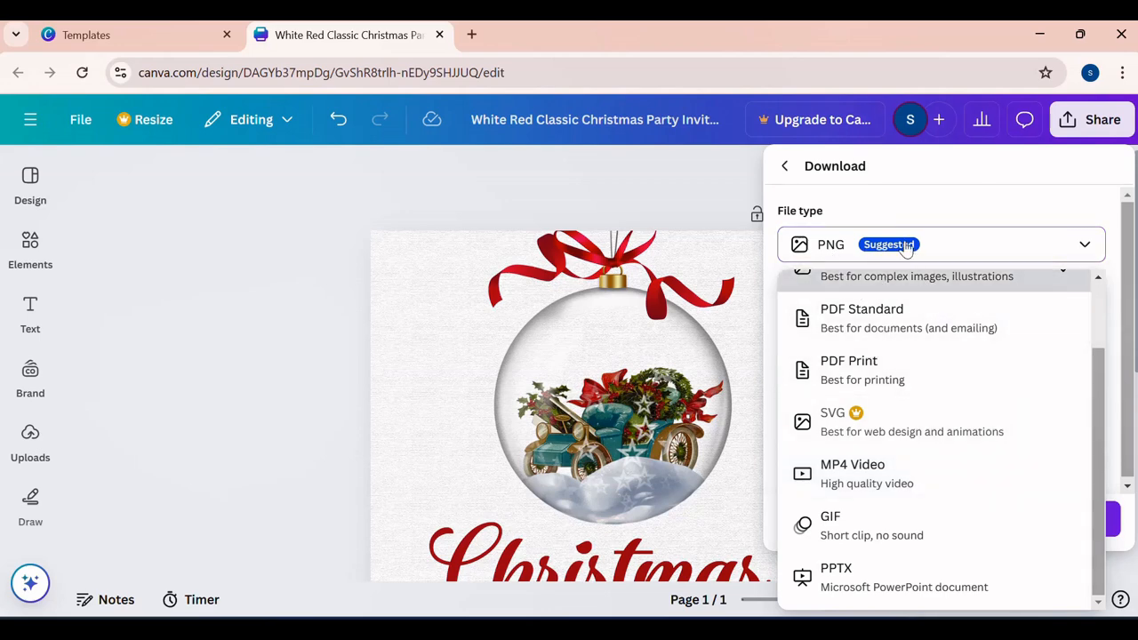
click(464, 383)
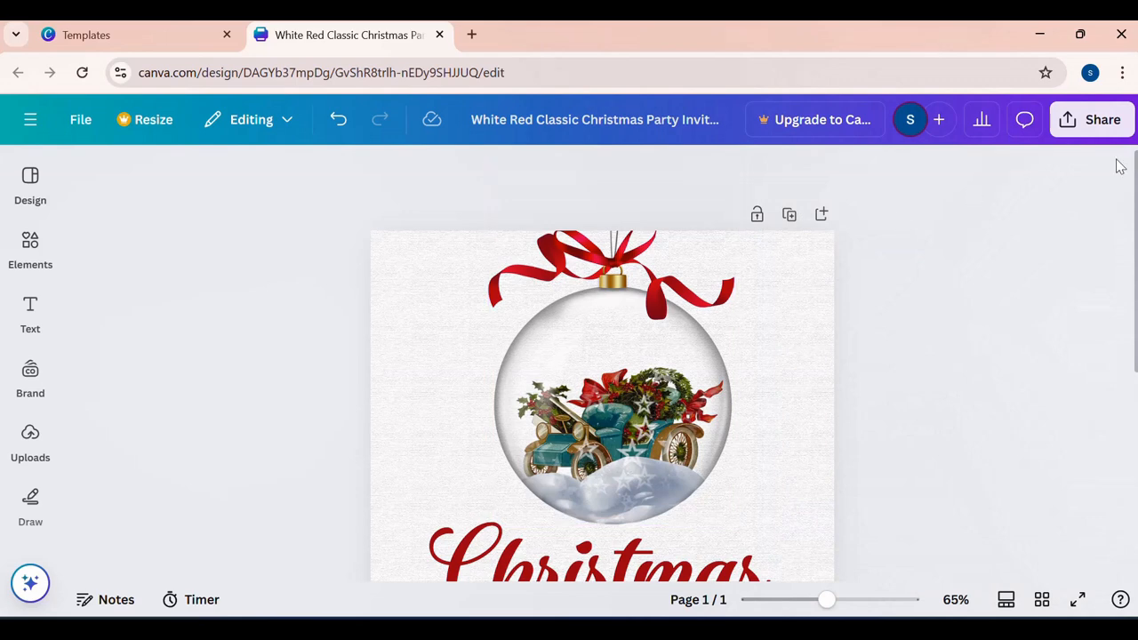
- Download the Christmas party flyer as a PNG at size 1
click(1104, 120)
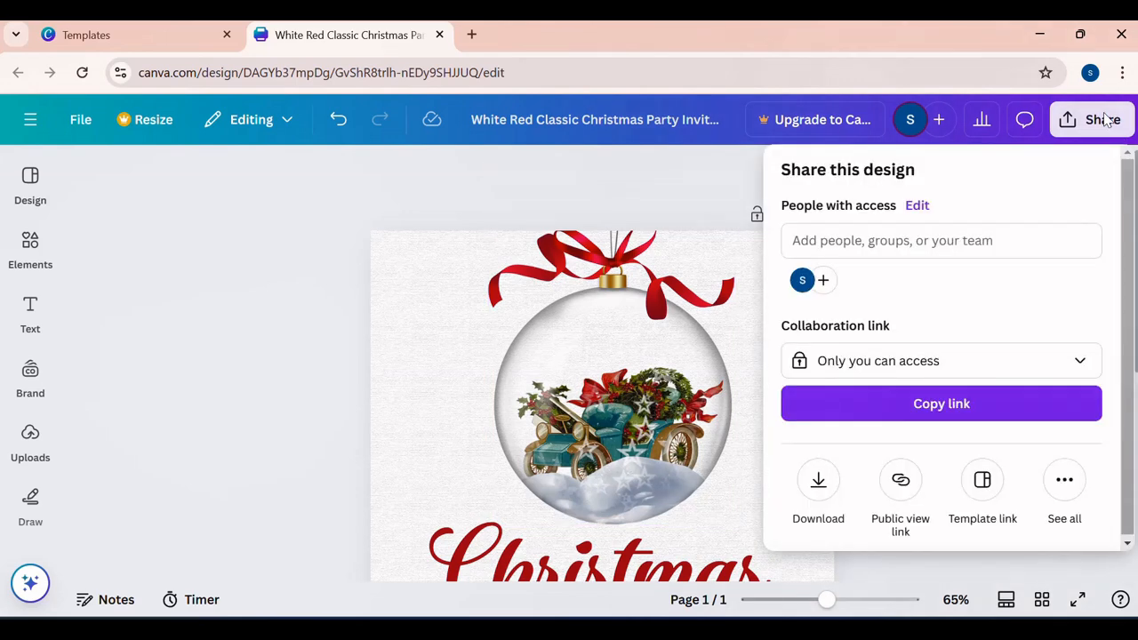
click(818, 480)
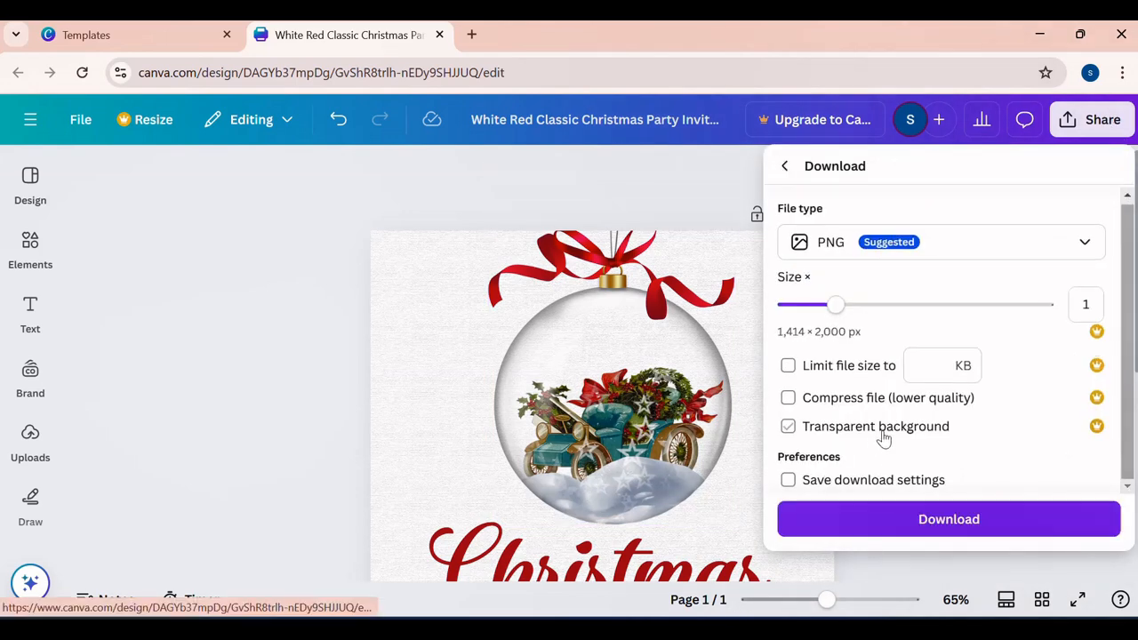
click(954, 523)
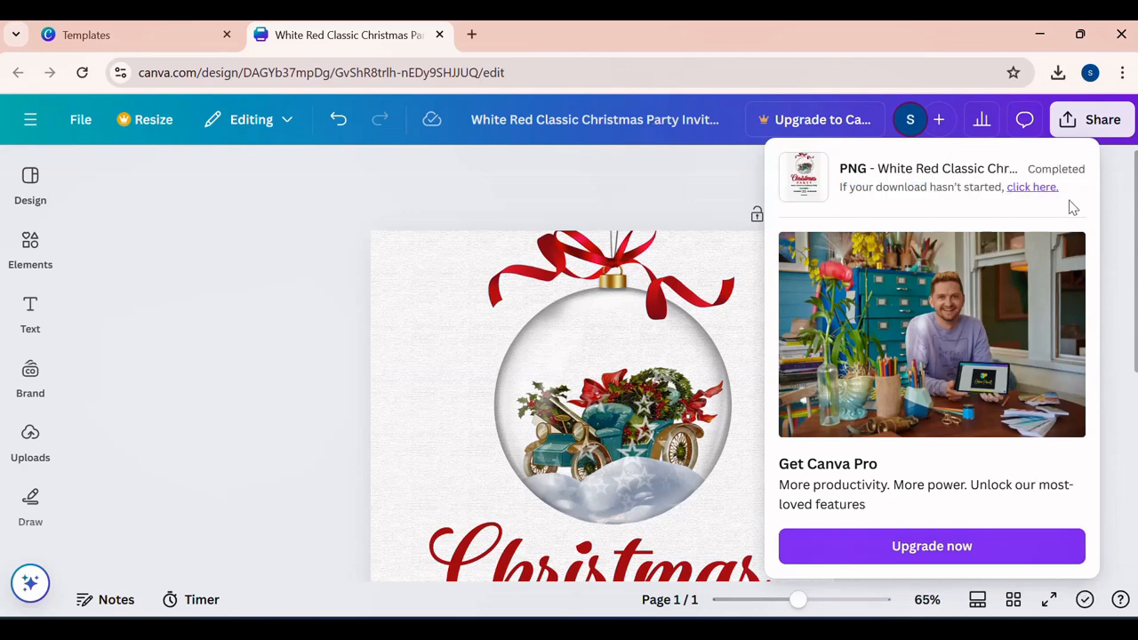
- Show the downloaded flyer in the Downloads folder and open the White Red Classic Christmas Party Invitation PNG in Photos
click(1057, 72)
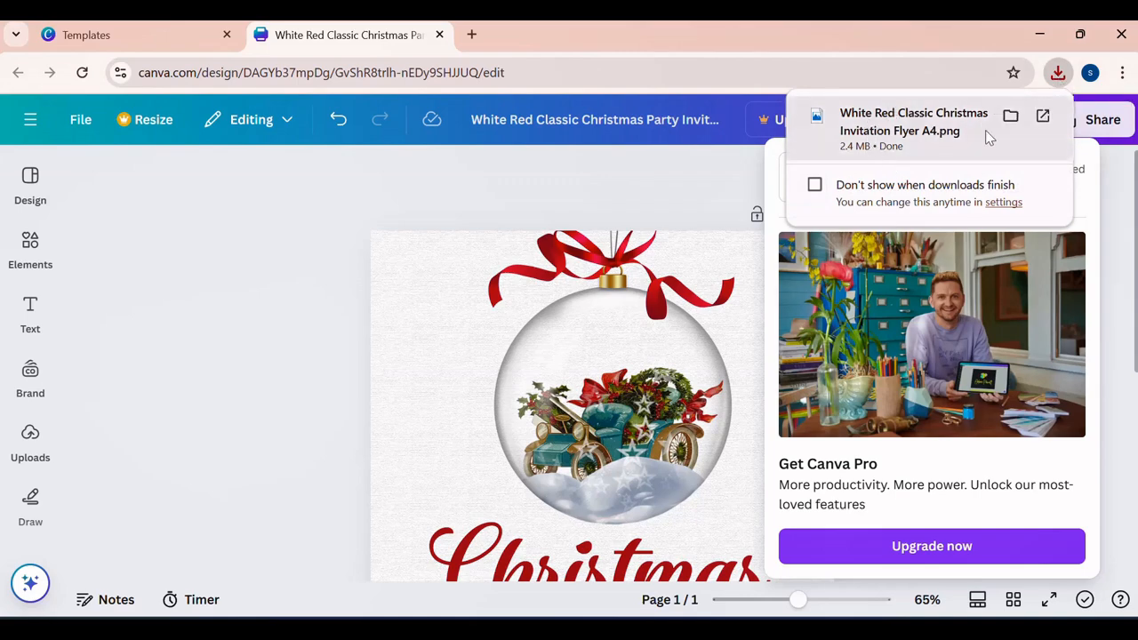
click(1011, 116)
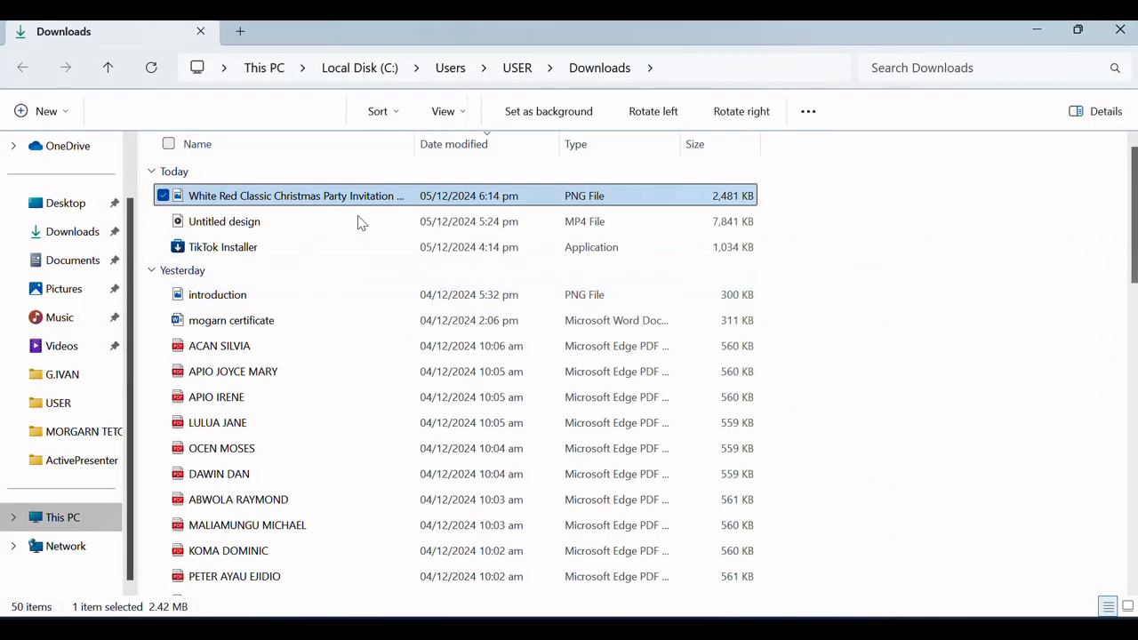
double_click(345, 203)
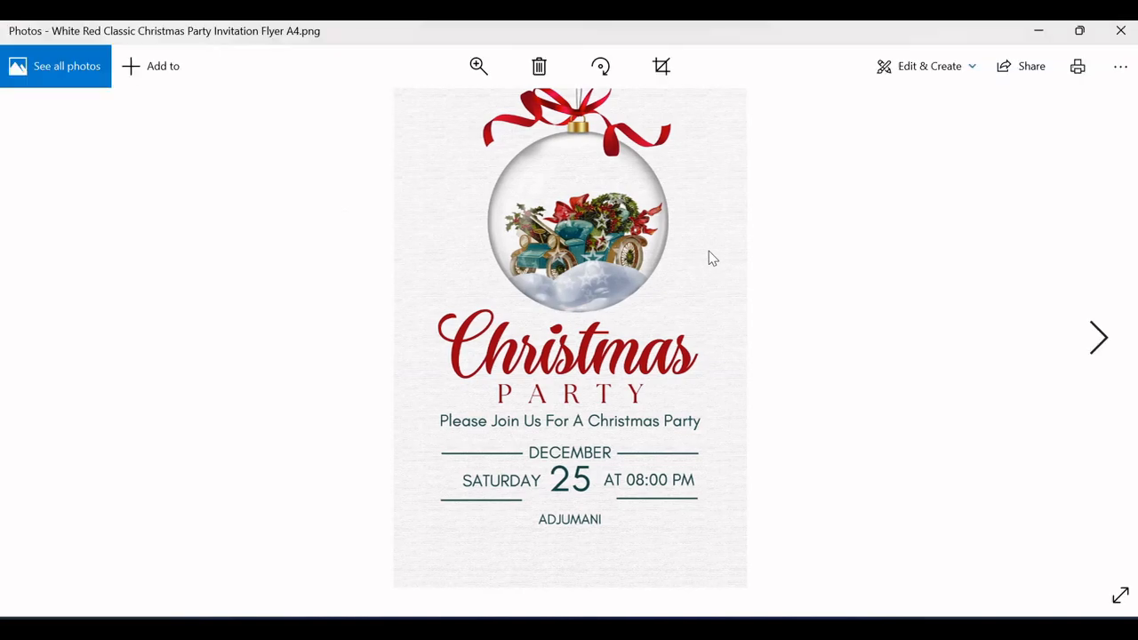
- Browse the two neighbouring media files from the Downloads folder in Photos and return to the Christmas party flyer
key(Right)
key(Right)
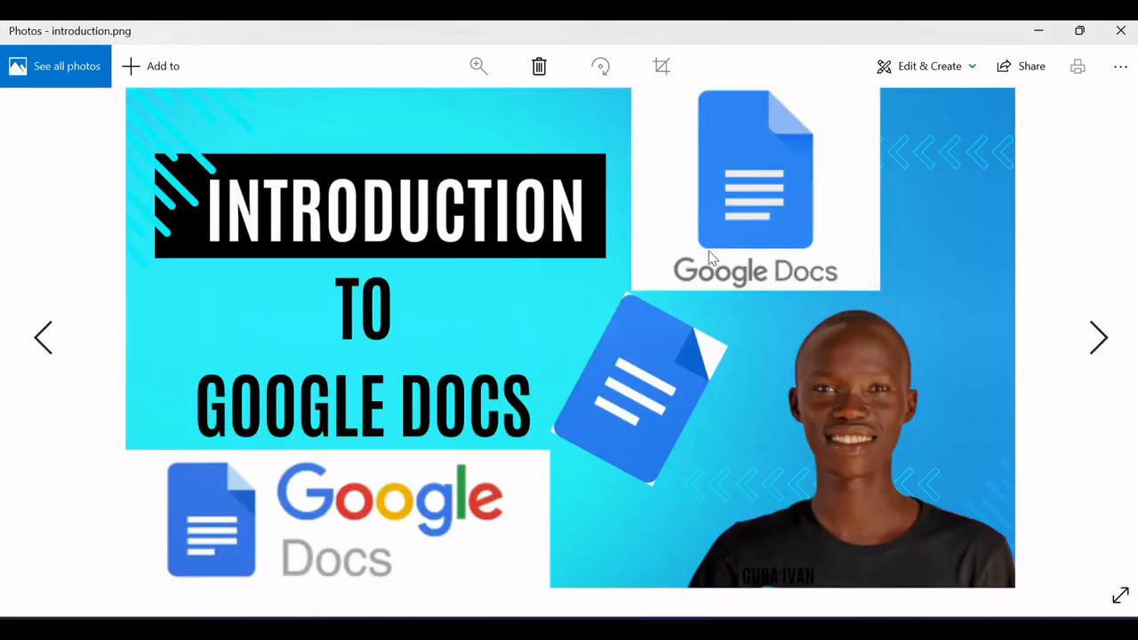
key(Left)
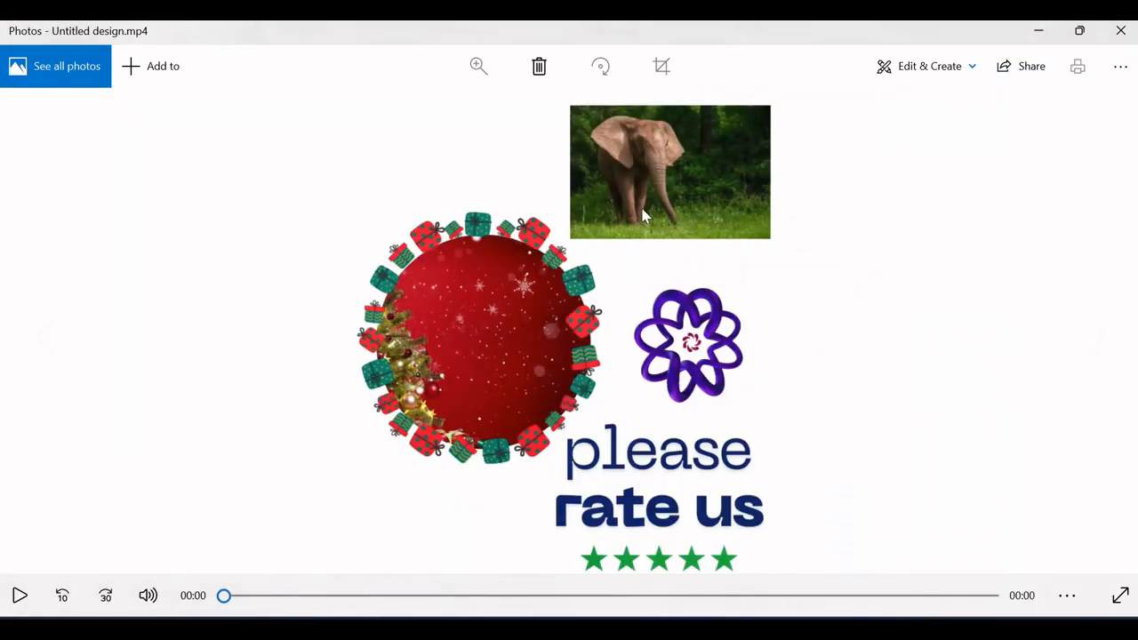
key(Left)
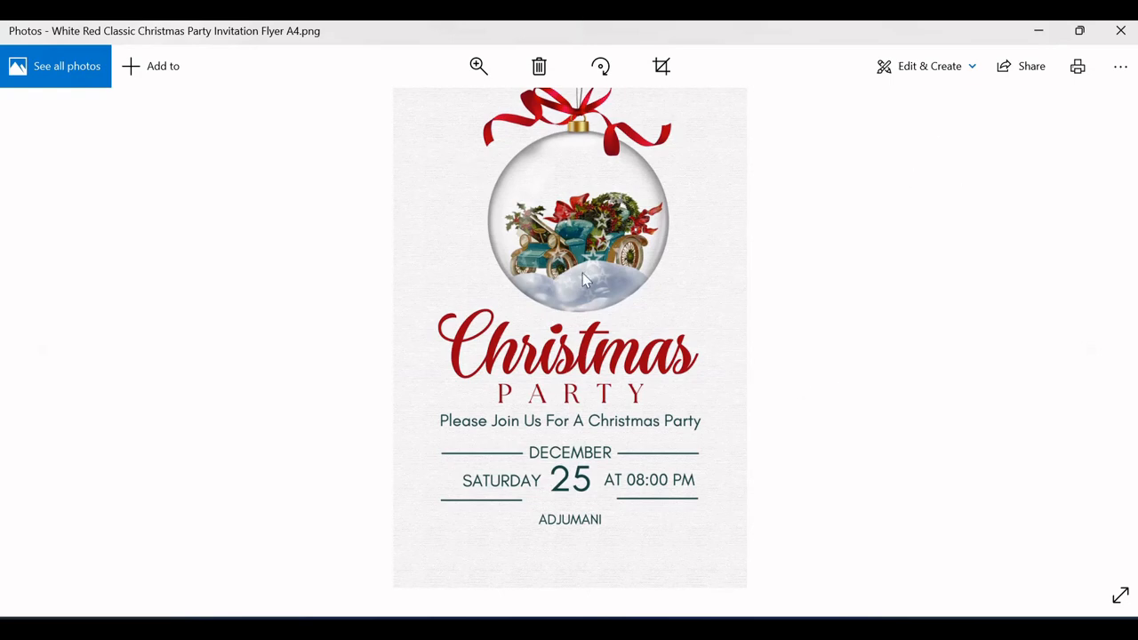